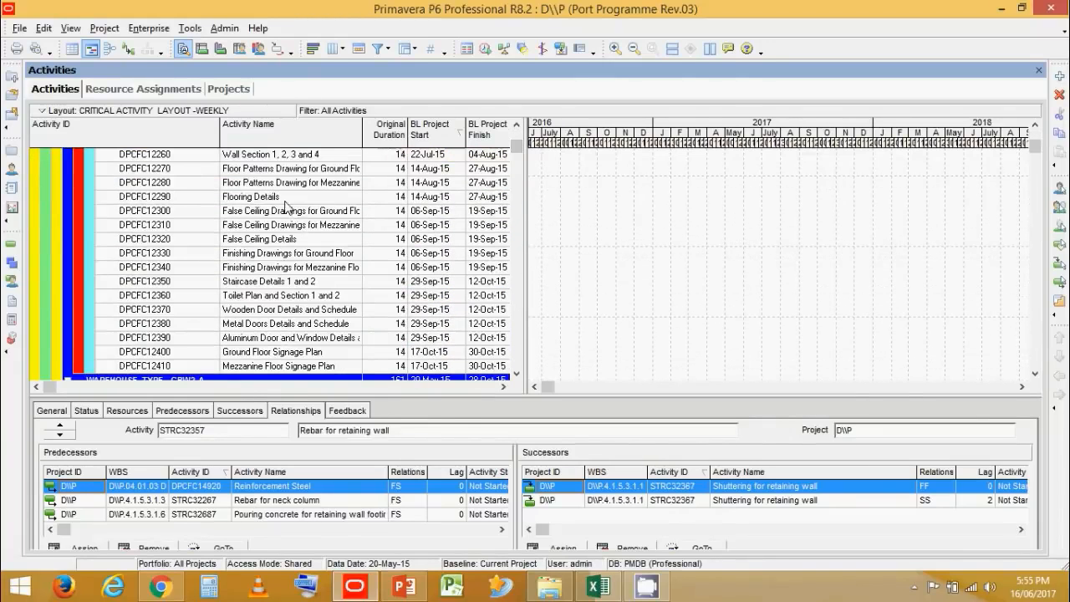
Open the project's Resource Assignments view and go to the start of the assignment list.
click(289, 197)
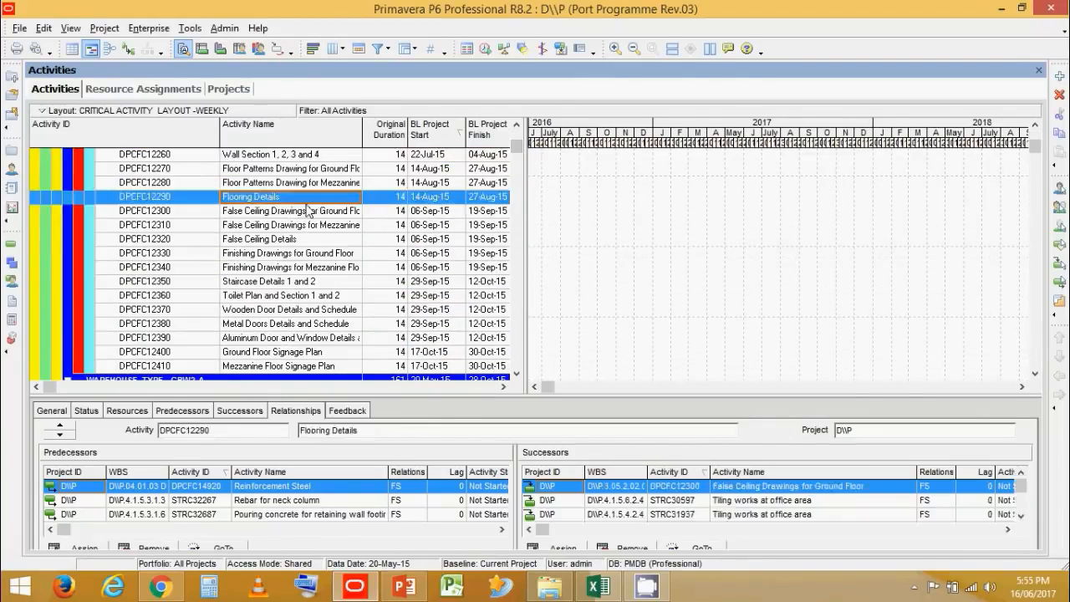
click(107, 28)
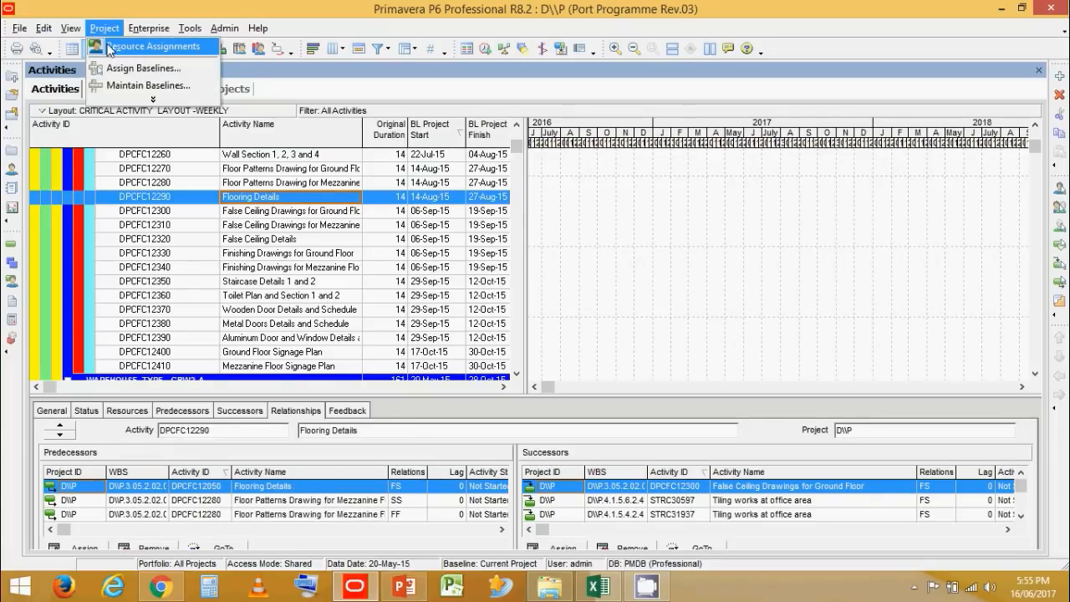
click(109, 48)
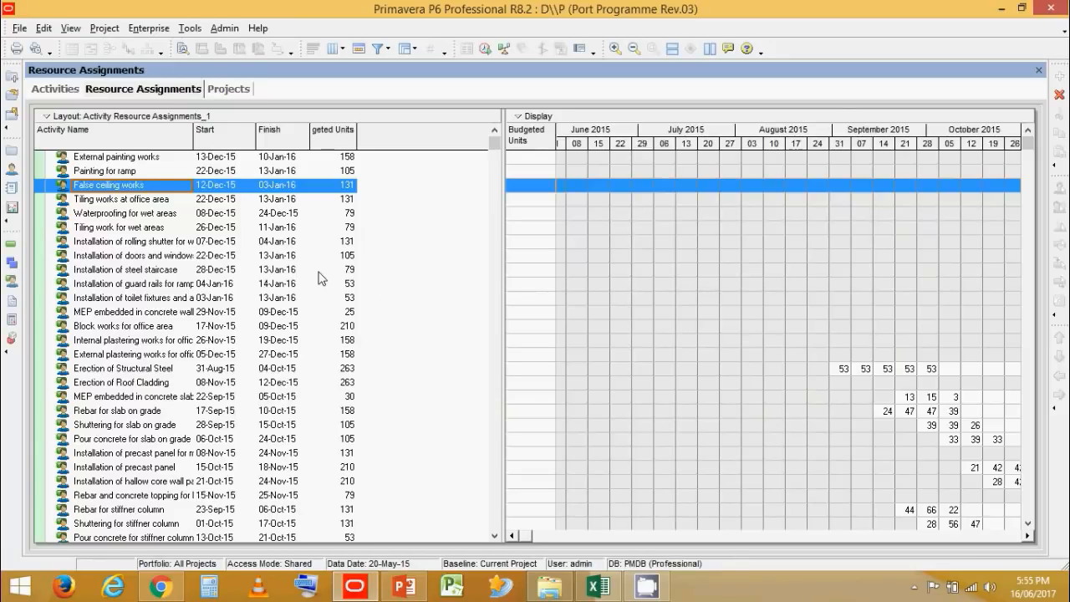
scroll(321, 277, up, 1)
scroll(321, 278, down, 1)
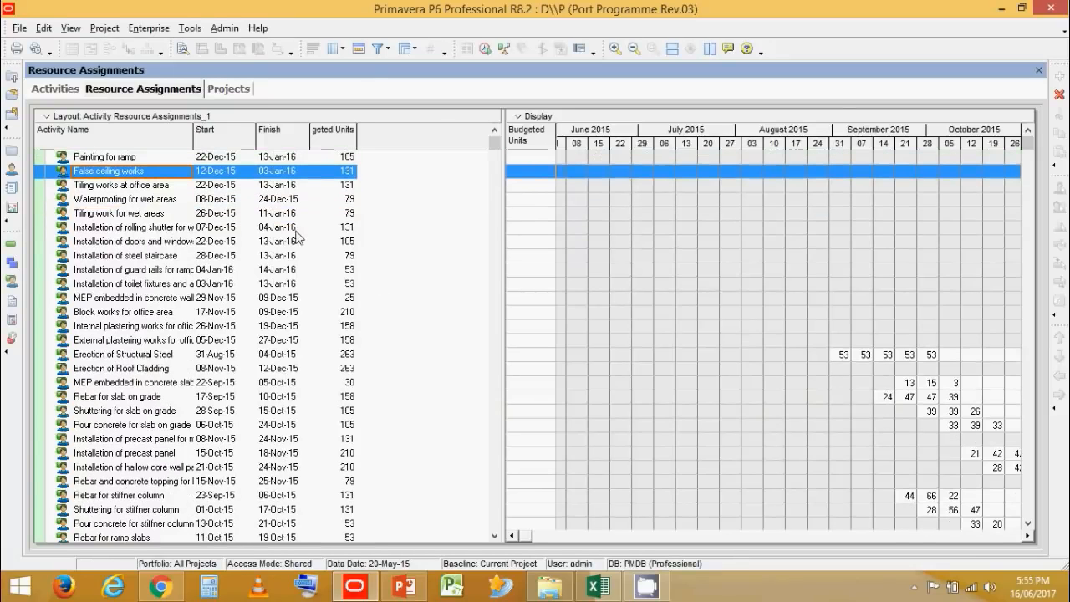
scroll(334, 284, up, 1)
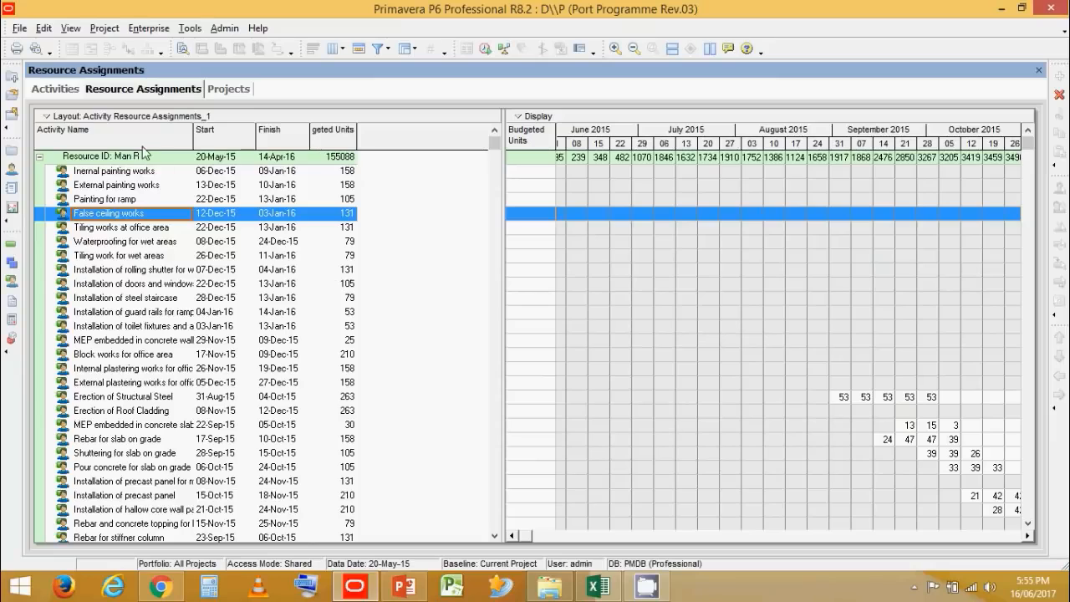
Sort the resource assignments by start date and select the Man R resource group row.
click(224, 134)
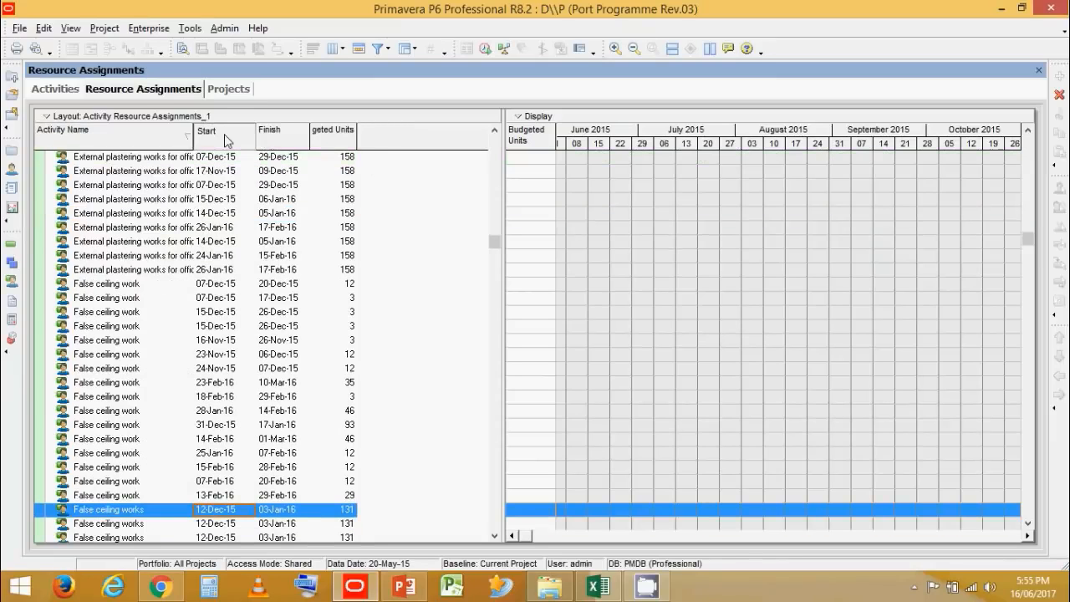
drag(494, 385, 496, 140)
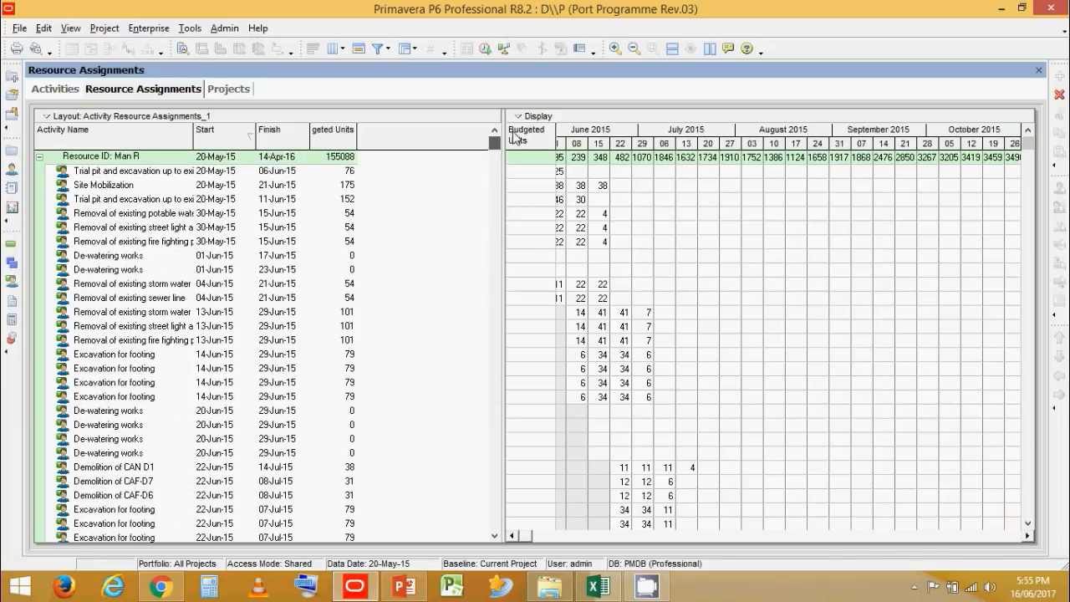
click(294, 159)
Group the resource assignments by WBS to all levels, showing only the name/description without title and ID/code.
click(414, 50)
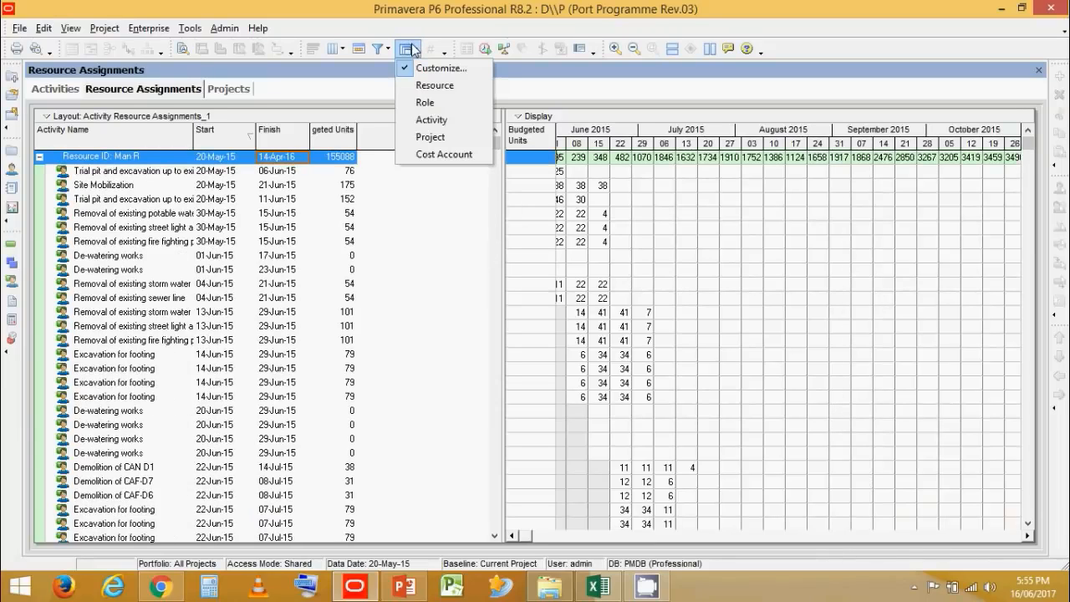
click(424, 65)
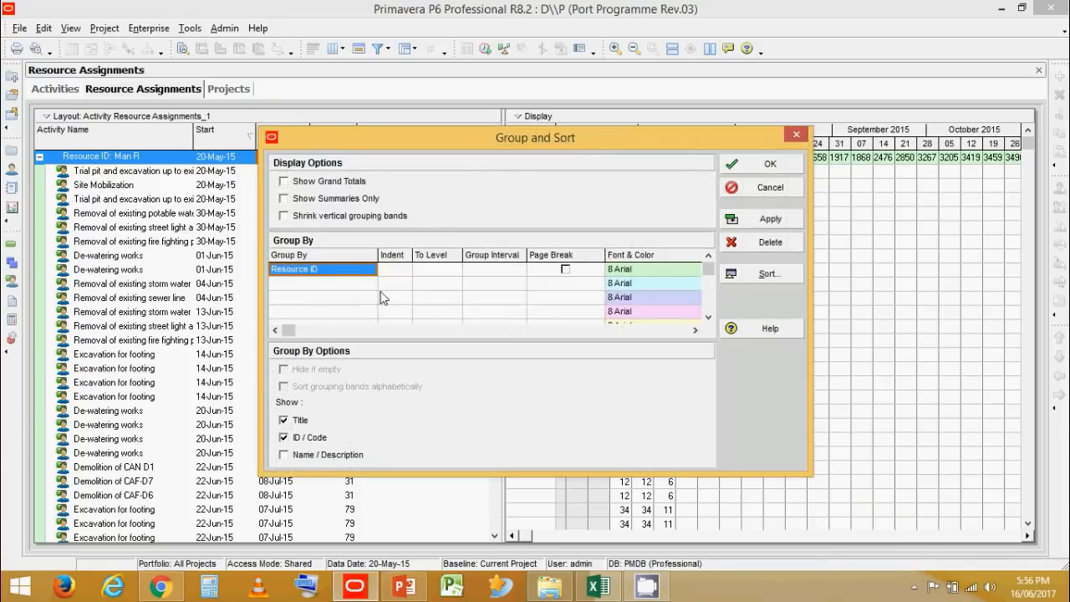
click(360, 277)
click(353, 272)
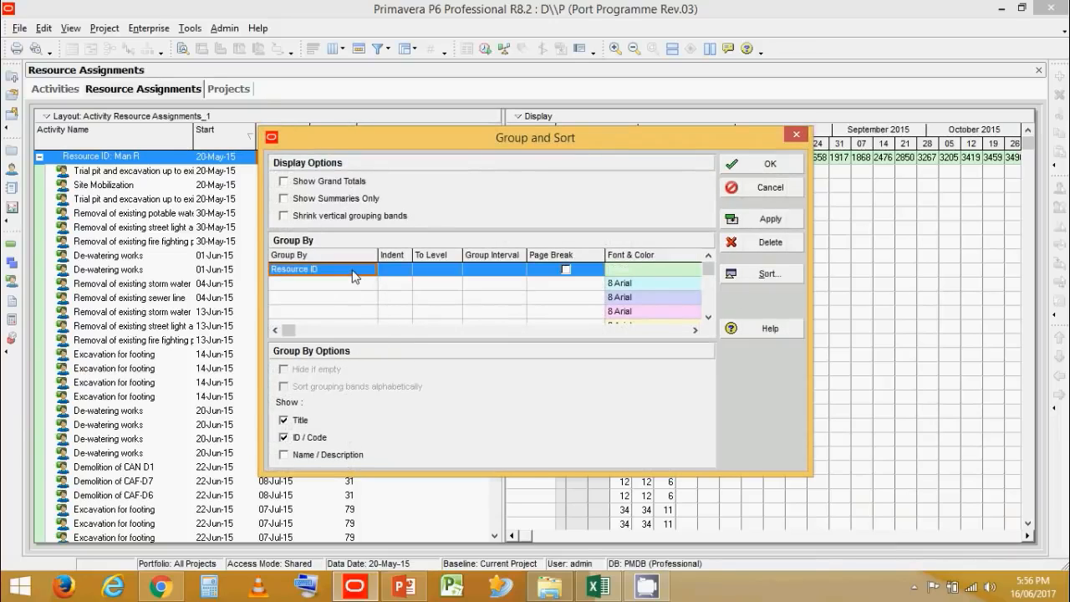
key(w)
click(344, 299)
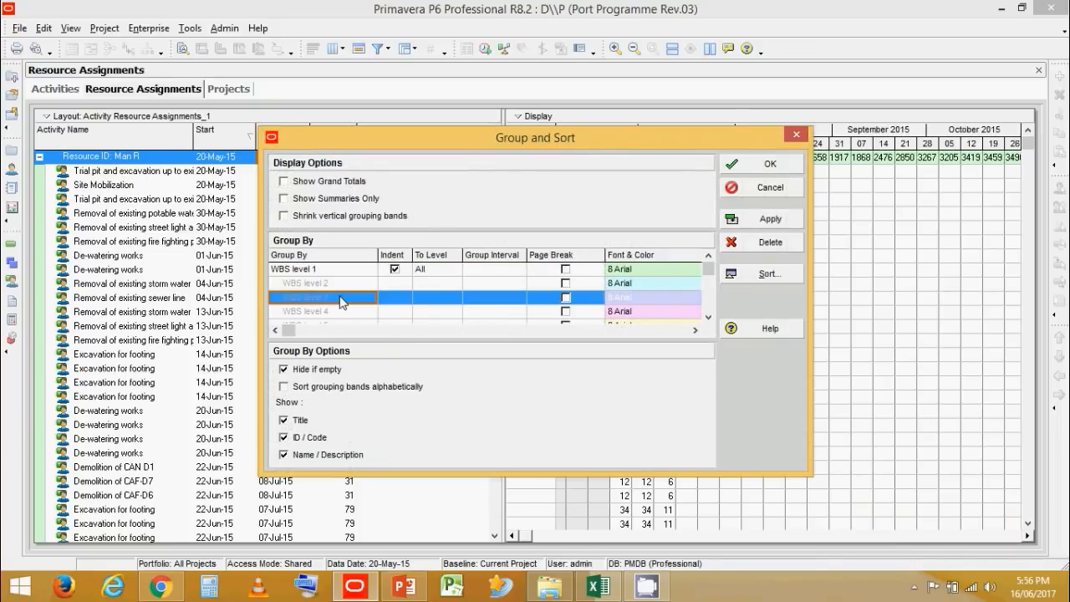
click(349, 270)
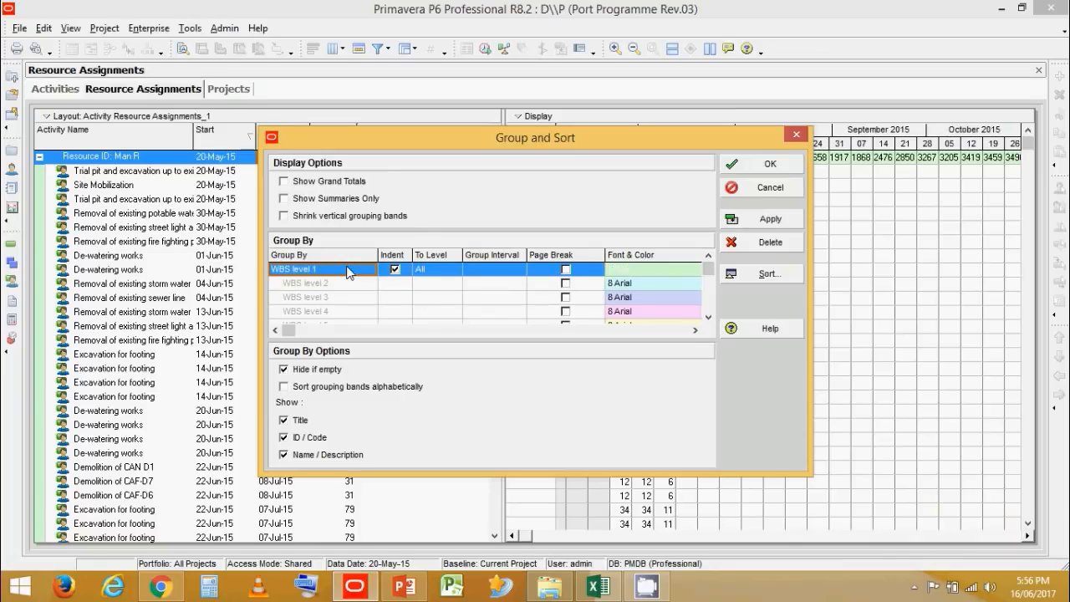
click(284, 425)
click(287, 437)
click(787, 217)
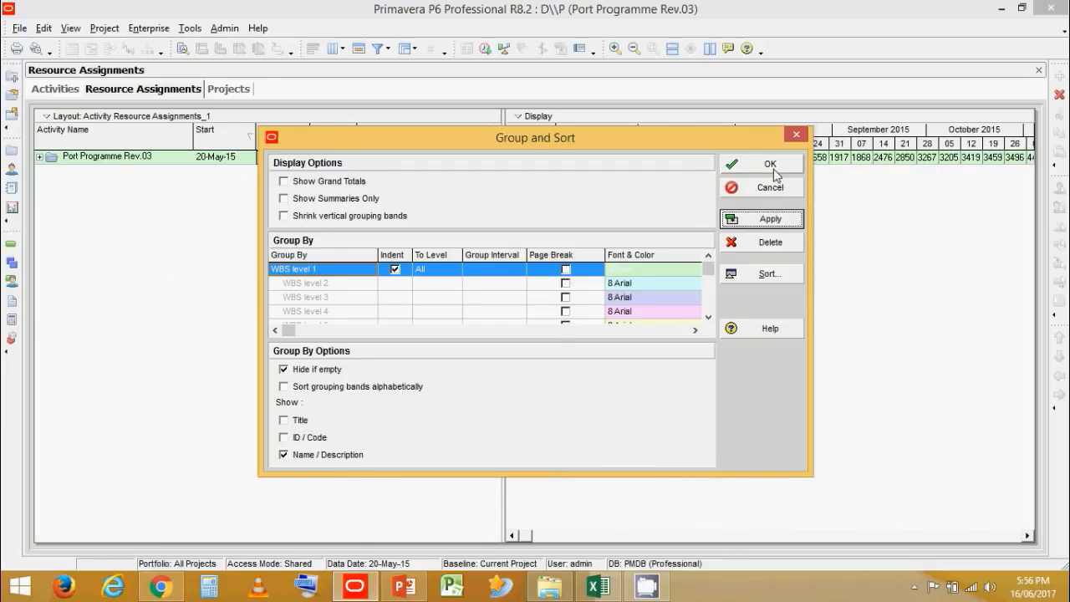
click(773, 171)
Expand all WBS levels of the grouped assignments and review the list from its beginning.
click(70, 28)
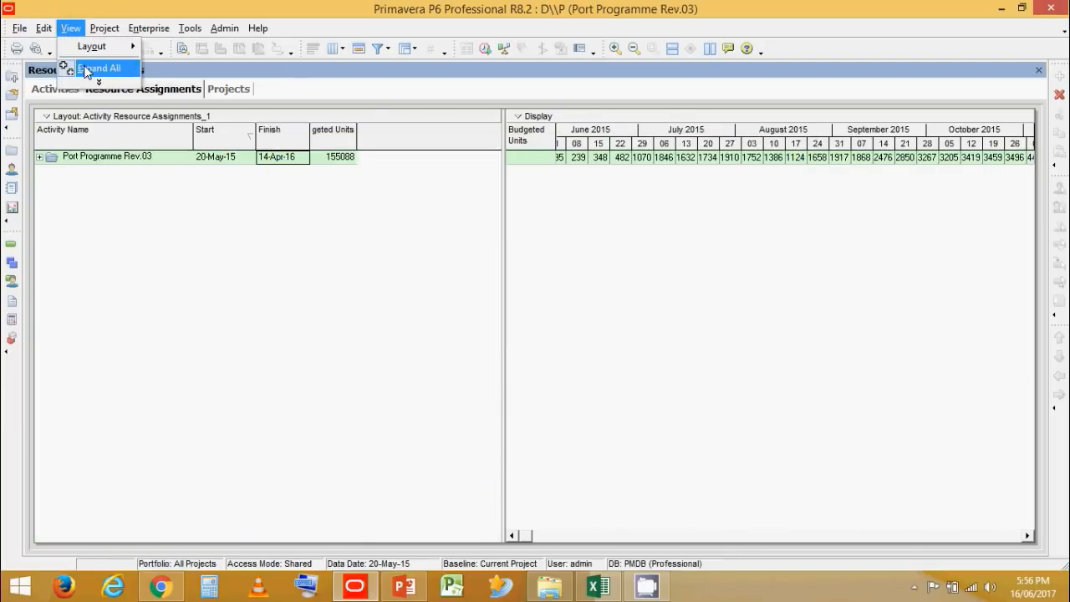
click(85, 69)
drag(494, 380, 495, 242)
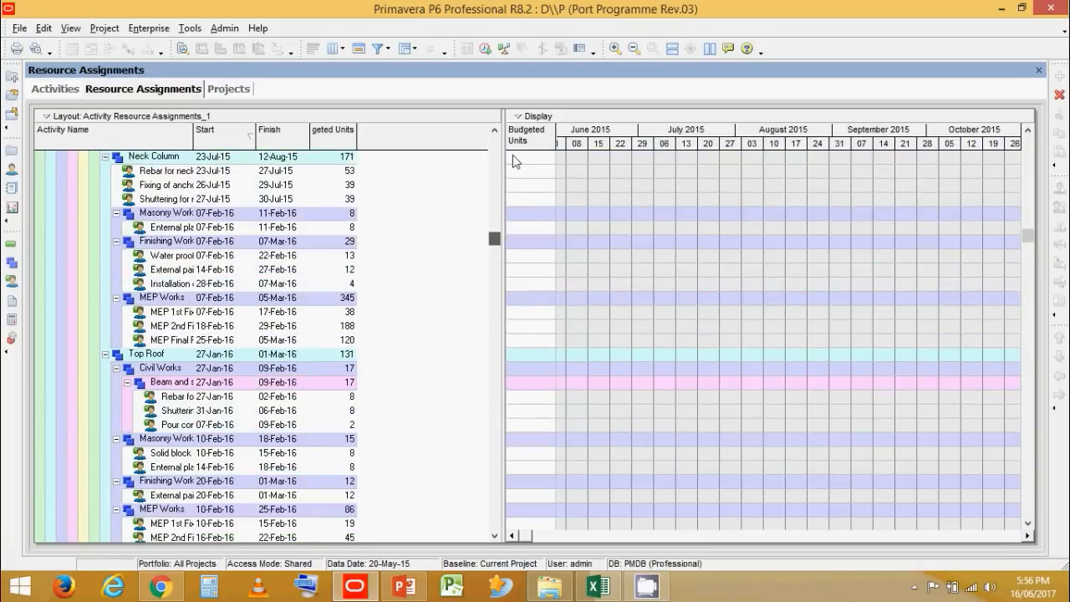
scroll(513, 155, up, 15)
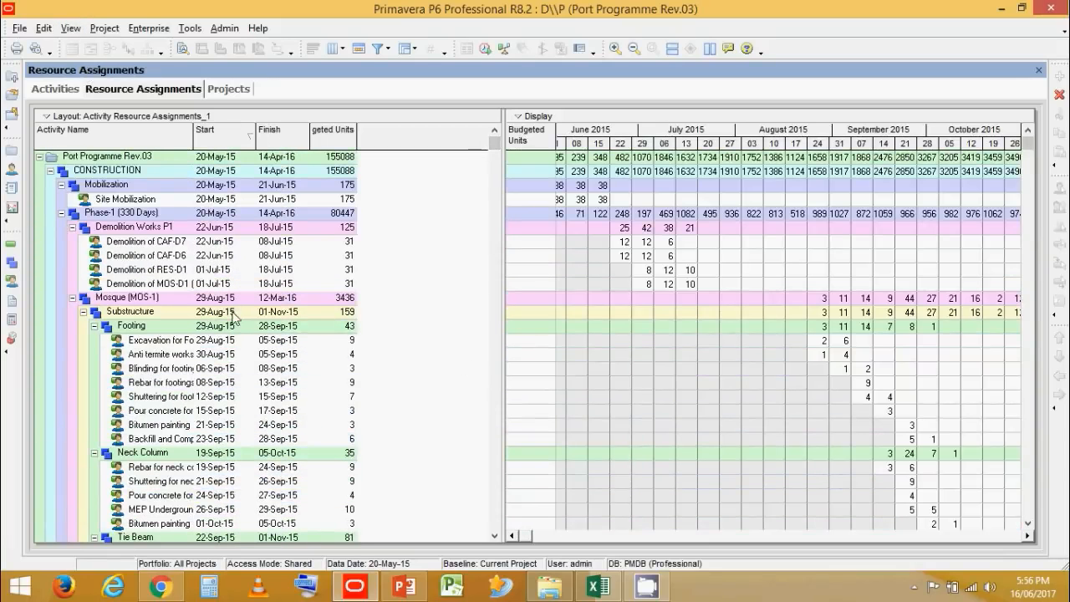
scroll(234, 317, down, 1)
scroll(167, 251, up, 1)
Filter the resource assignments to rows where Resource Type equals Labor.
click(376, 53)
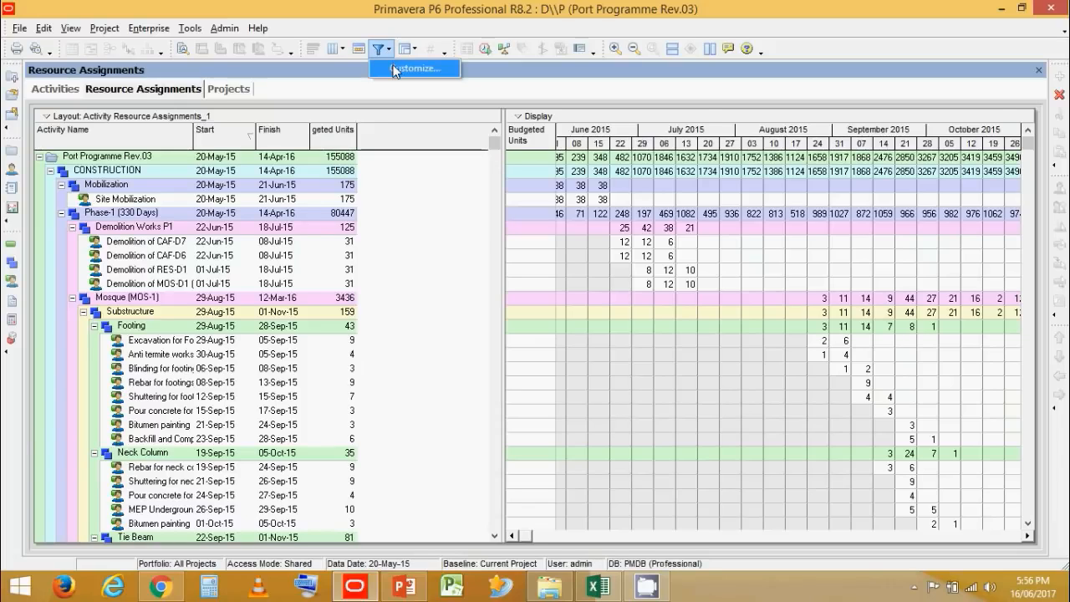
click(395, 70)
click(434, 237)
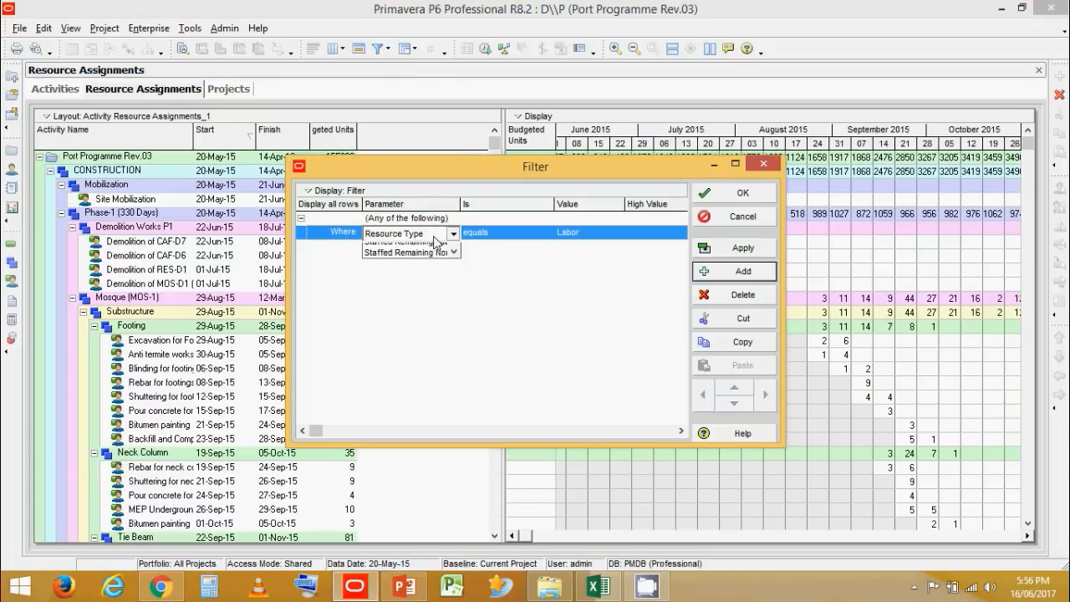
click(408, 248)
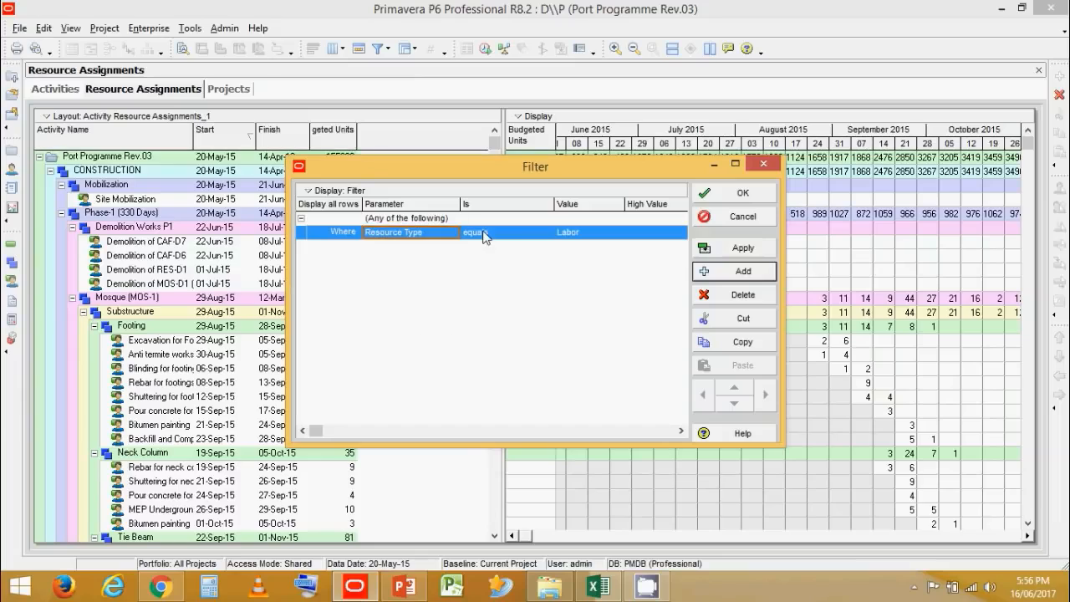
click(488, 237)
click(494, 248)
click(583, 241)
click(583, 240)
click(585, 248)
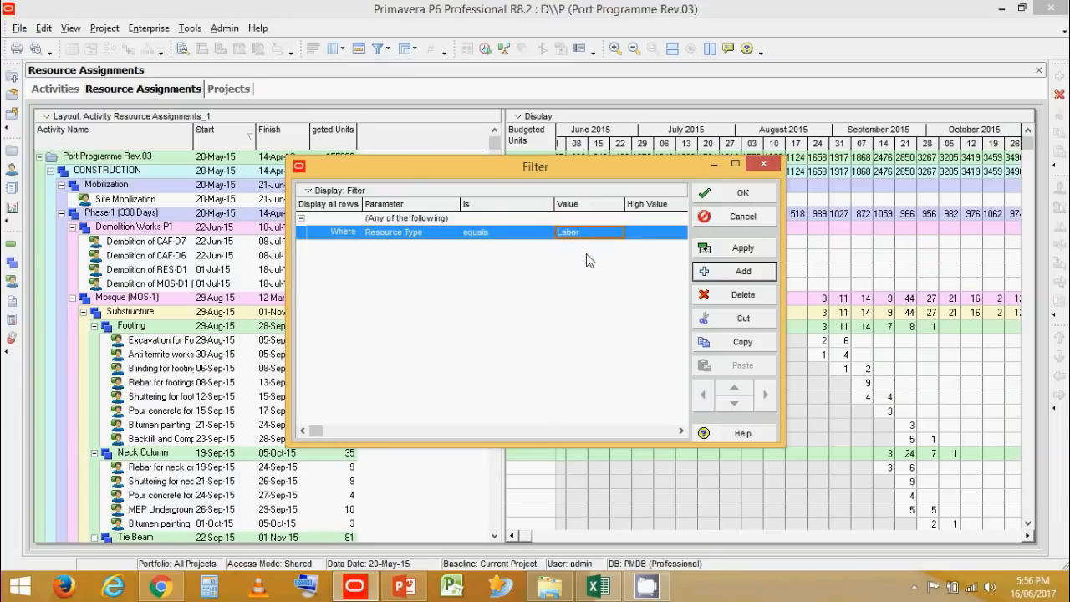
click(740, 249)
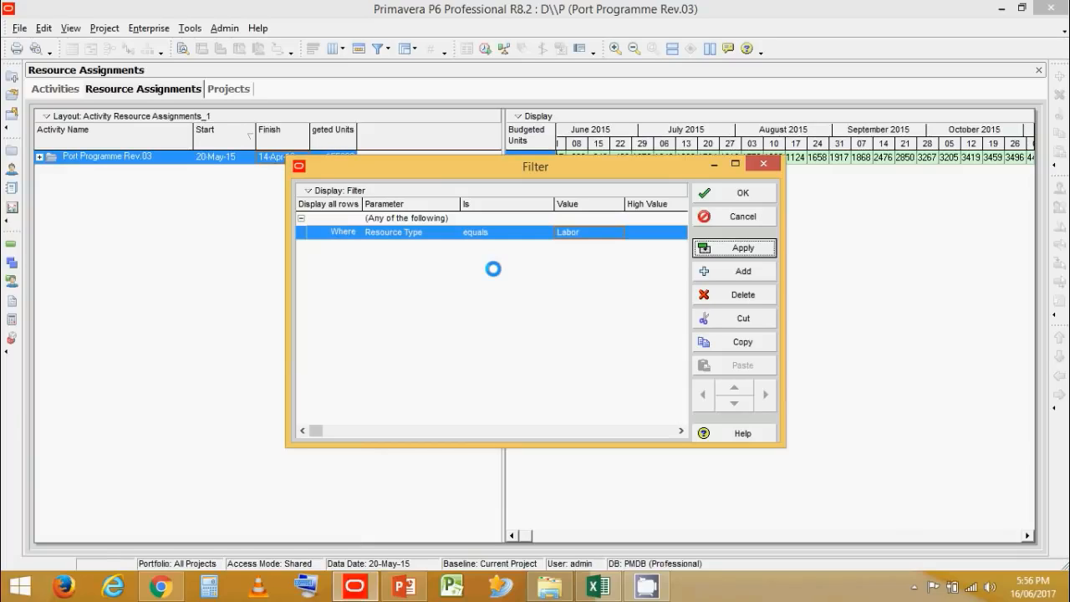
click(739, 194)
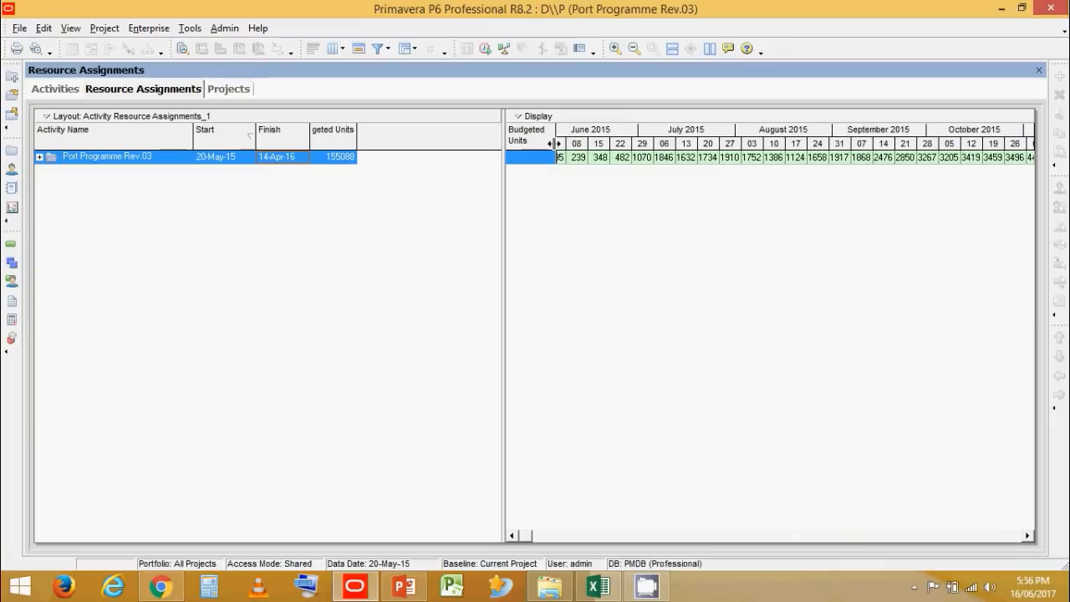
Show the project's first weeks in the spreadsheet and choose Budgeted Units as its field.
drag(619, 141, 684, 134)
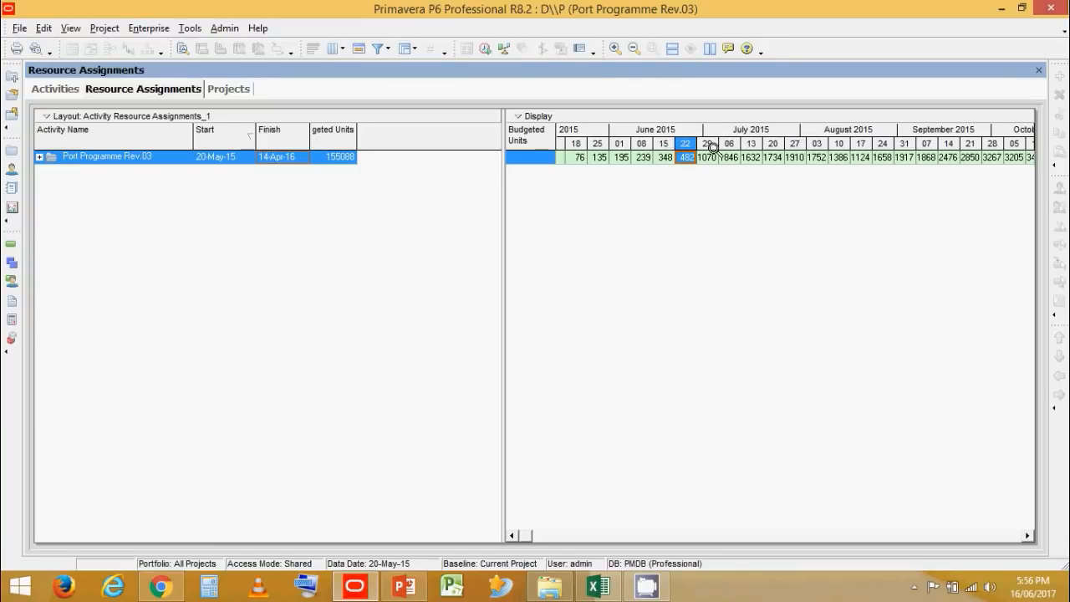
right_click(531, 142)
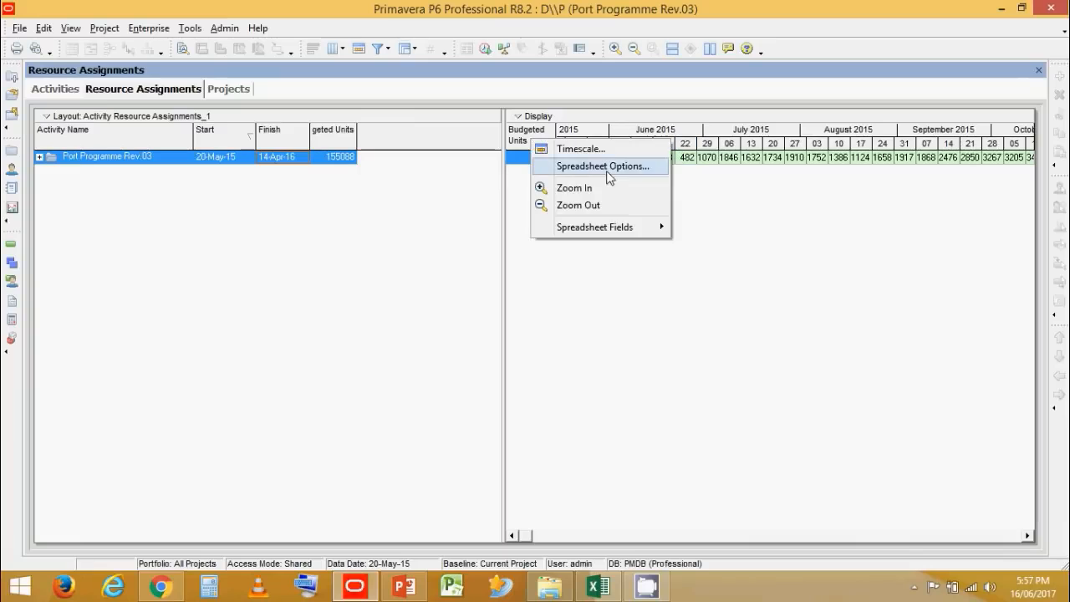
mouse_move(631, 232)
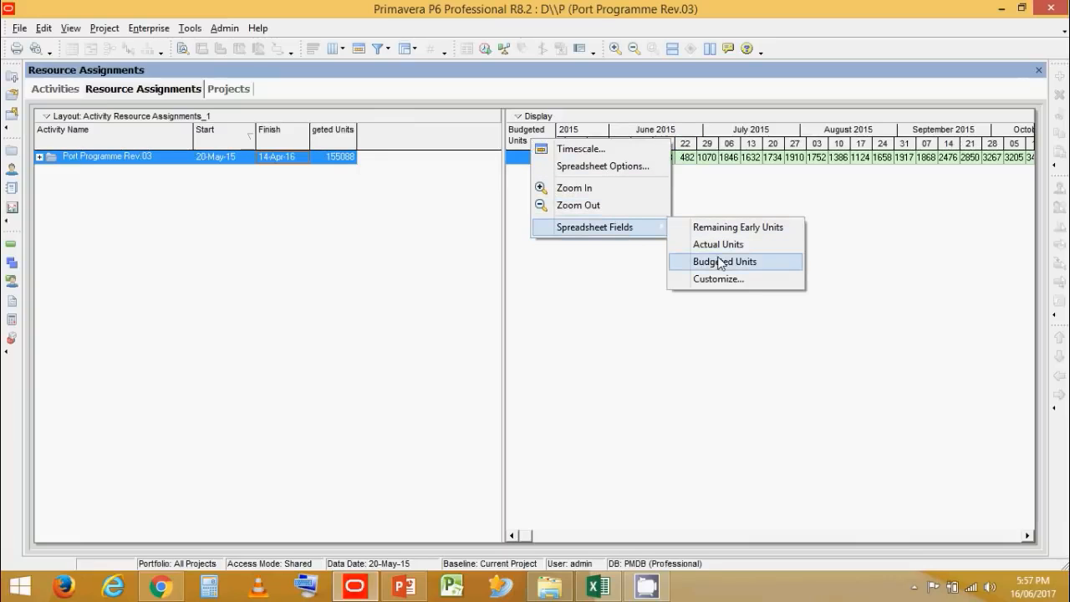
click(719, 261)
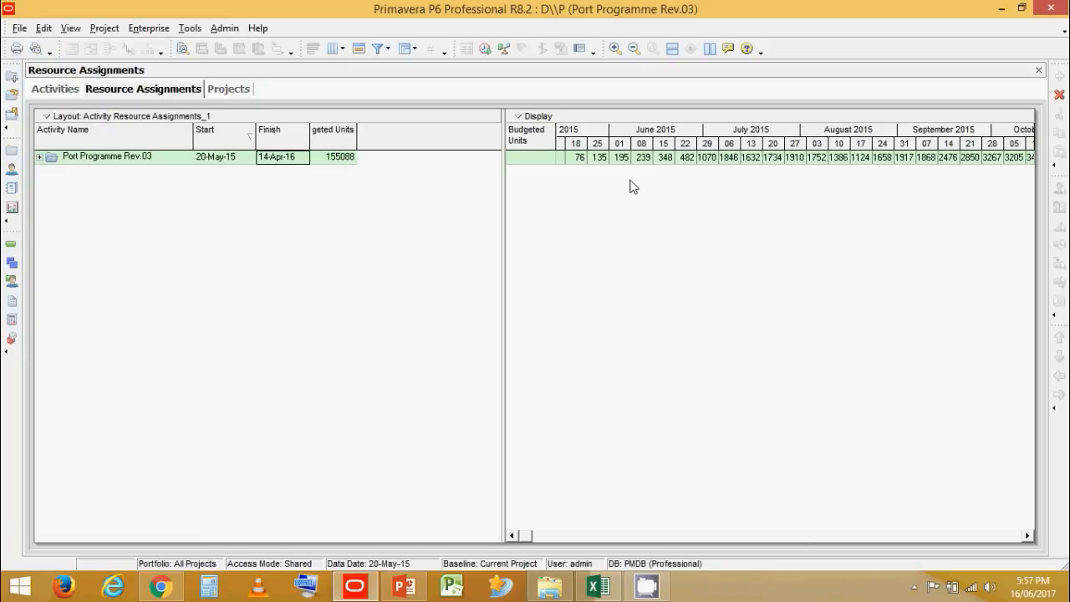
Set the spreadsheet timescale's date interval to Month/Week and bring the weeks from the project start into view.
click(599, 135)
right_click(600, 134)
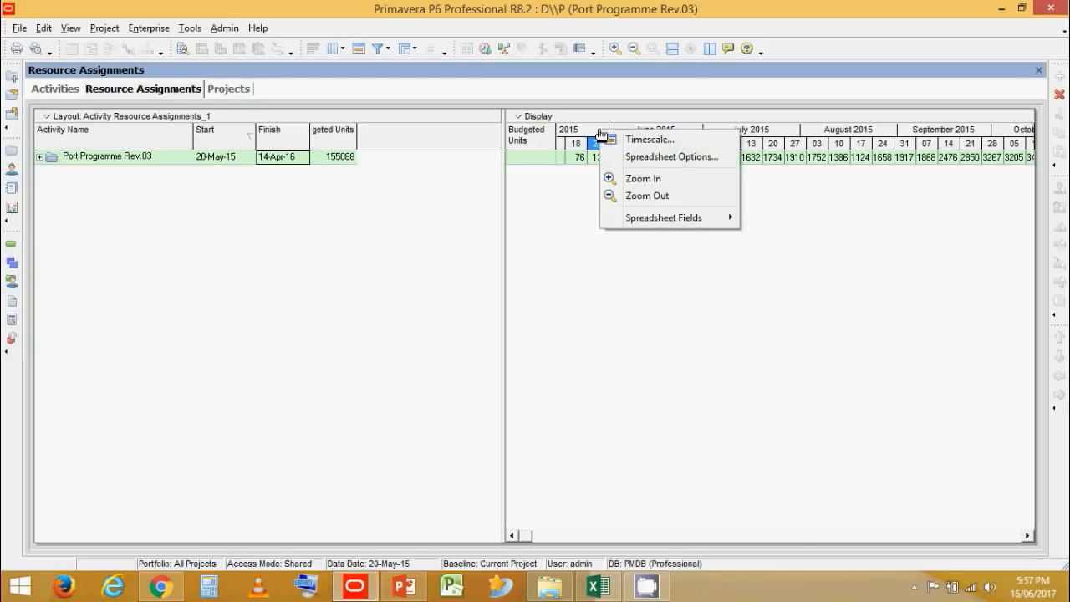
click(646, 140)
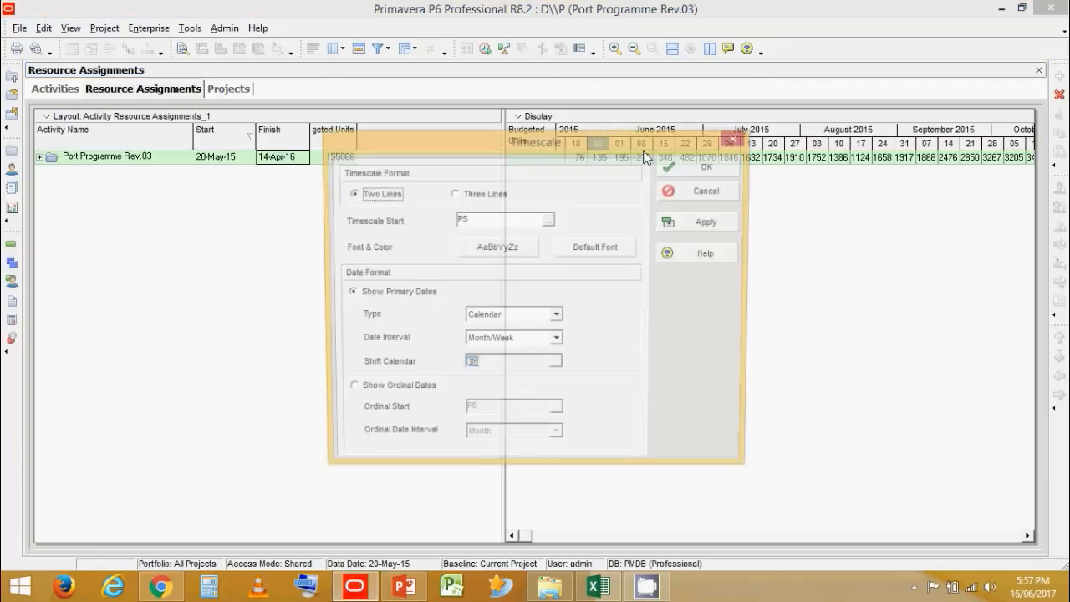
click(555, 341)
scroll(535, 363, up, 2)
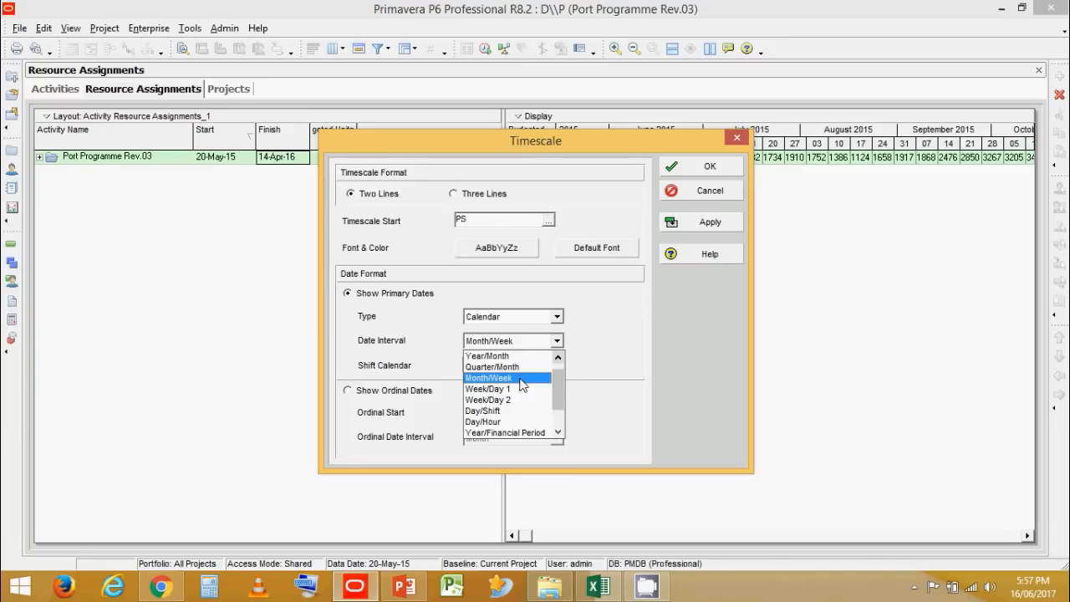
click(521, 383)
click(706, 222)
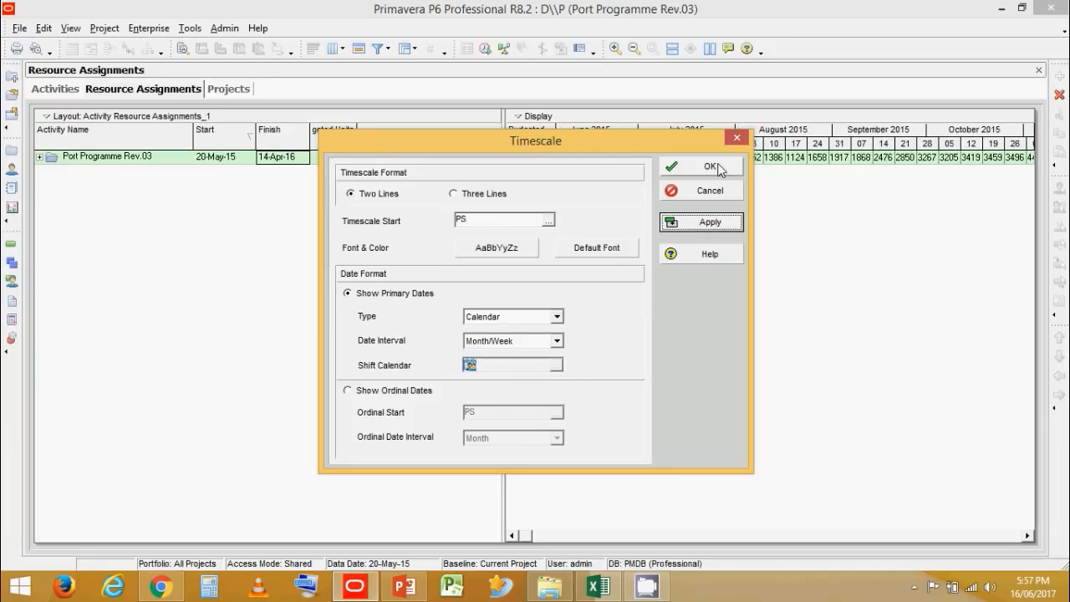
click(709, 166)
drag(619, 138, 795, 143)
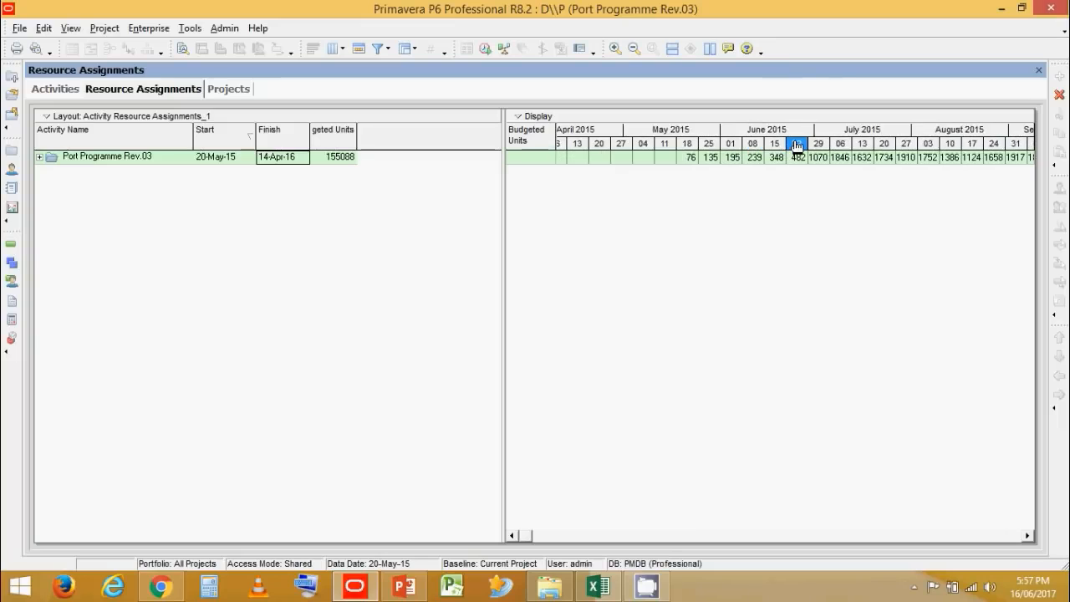
Copy the Port Programme Rev.03 row with its weekly budgeted units and paste it into Excel at cell B6.
click(542, 161)
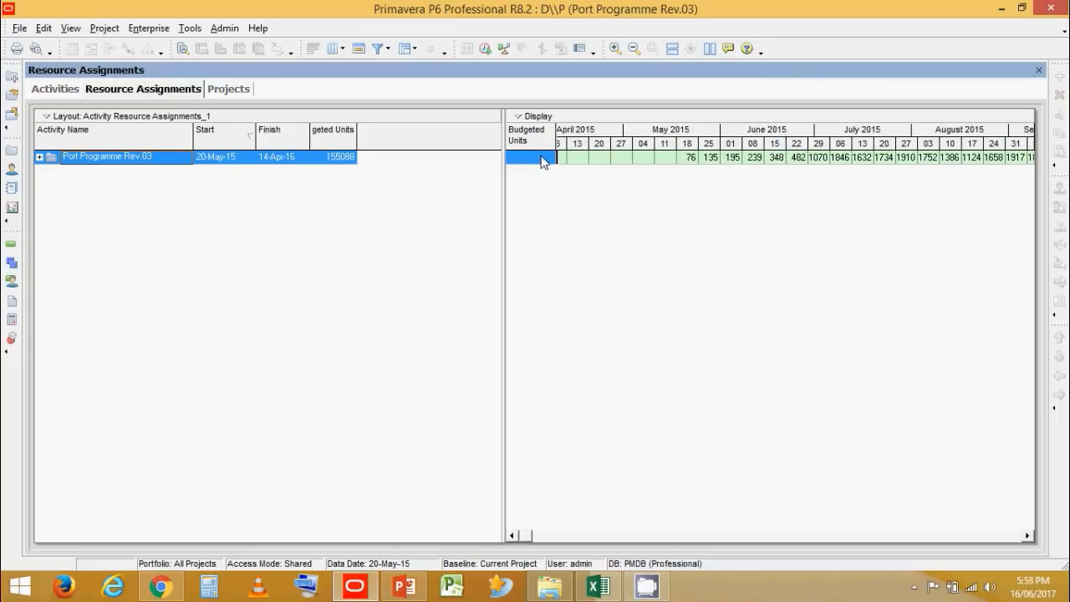
key(alt+Tab)
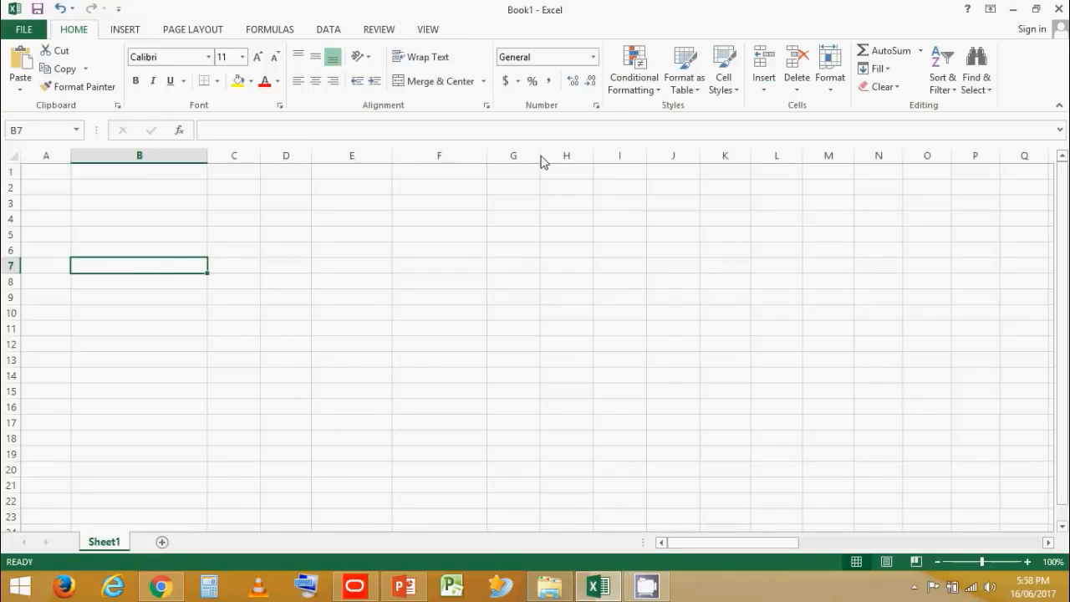
click(115, 252)
key(ctrl+v)
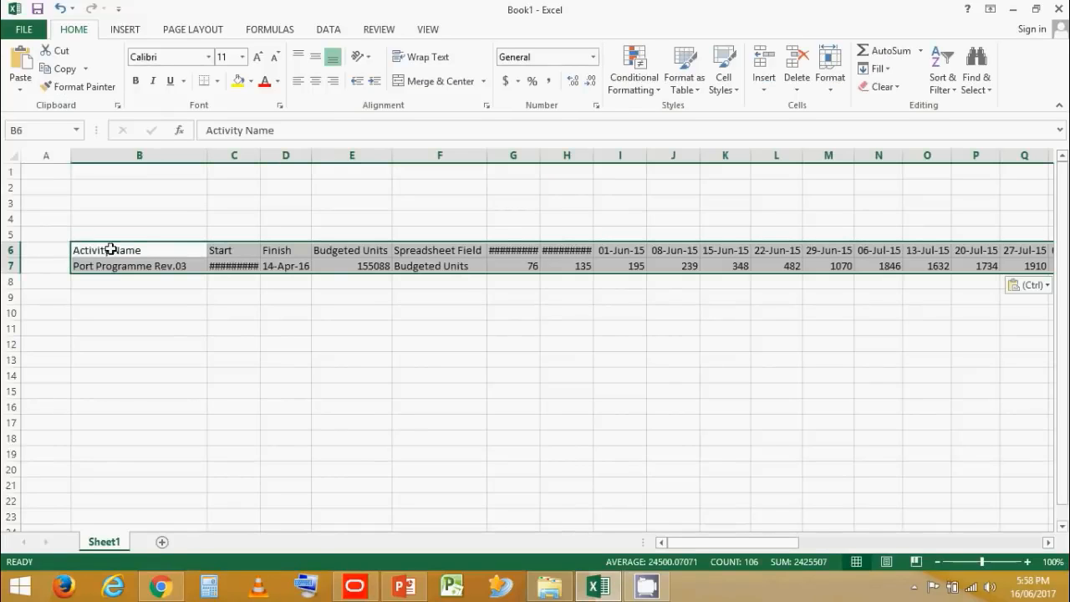
Auto-fit the widths of columns A through BB so all pasted dates and values display fully.
drag(739, 542, 651, 542)
click(38, 155)
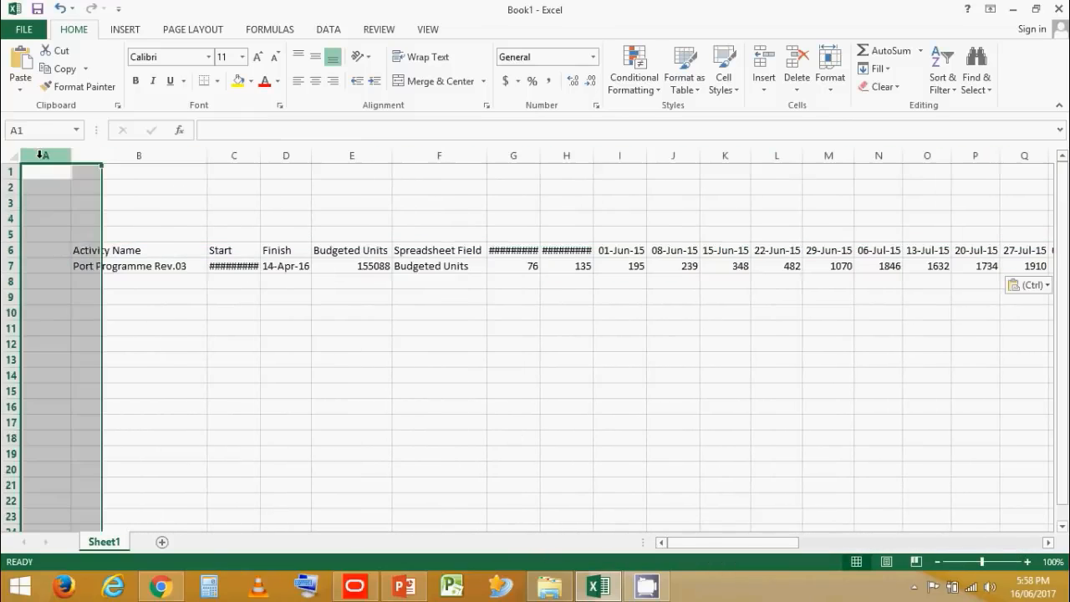
drag(706, 546, 950, 543)
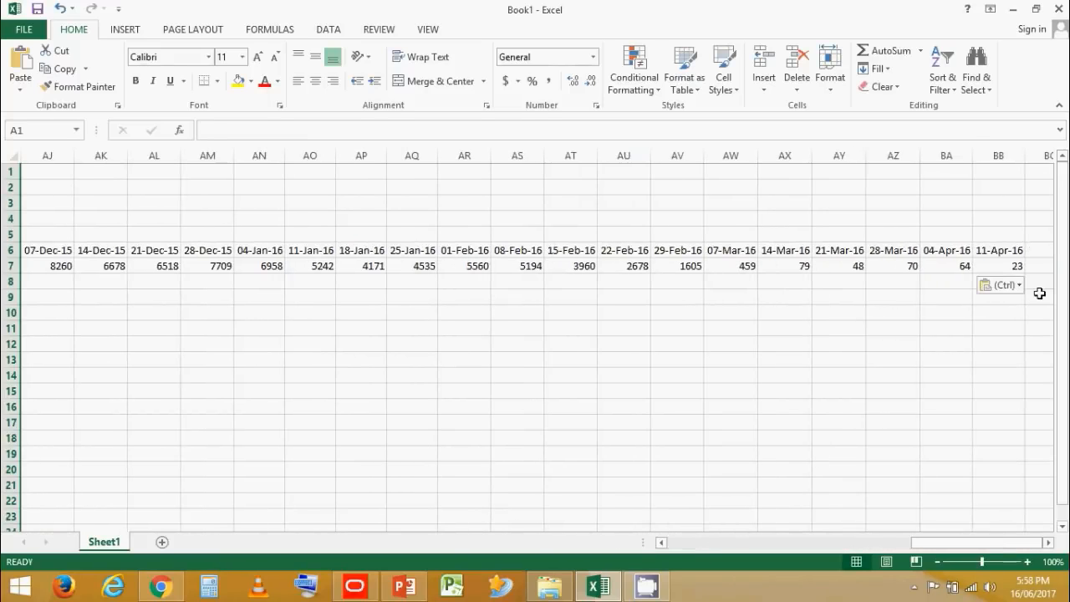
shift+click(983, 156)
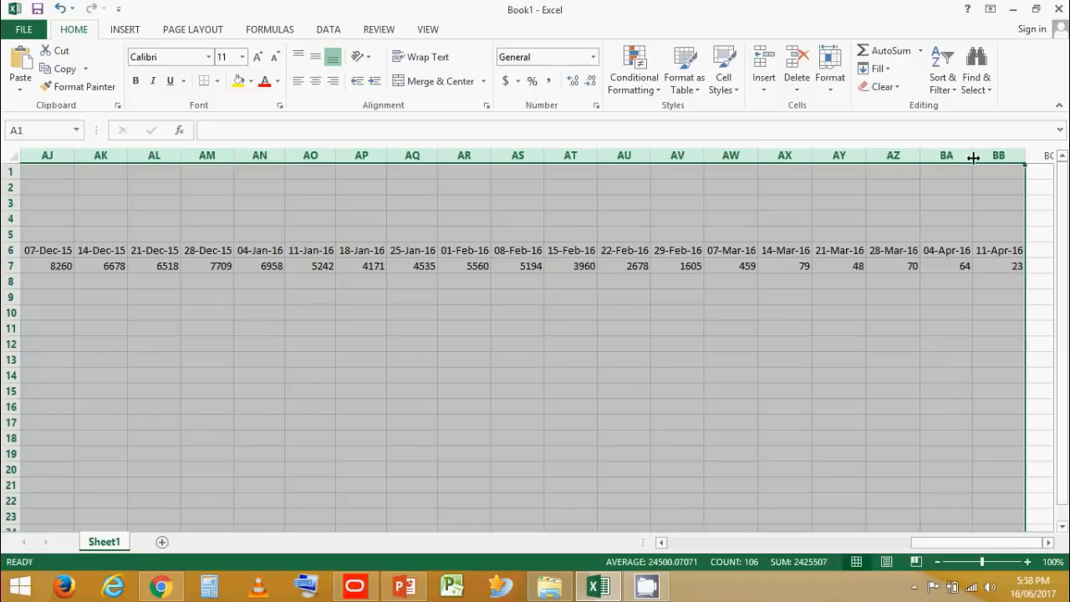
drag(950, 545, 638, 502)
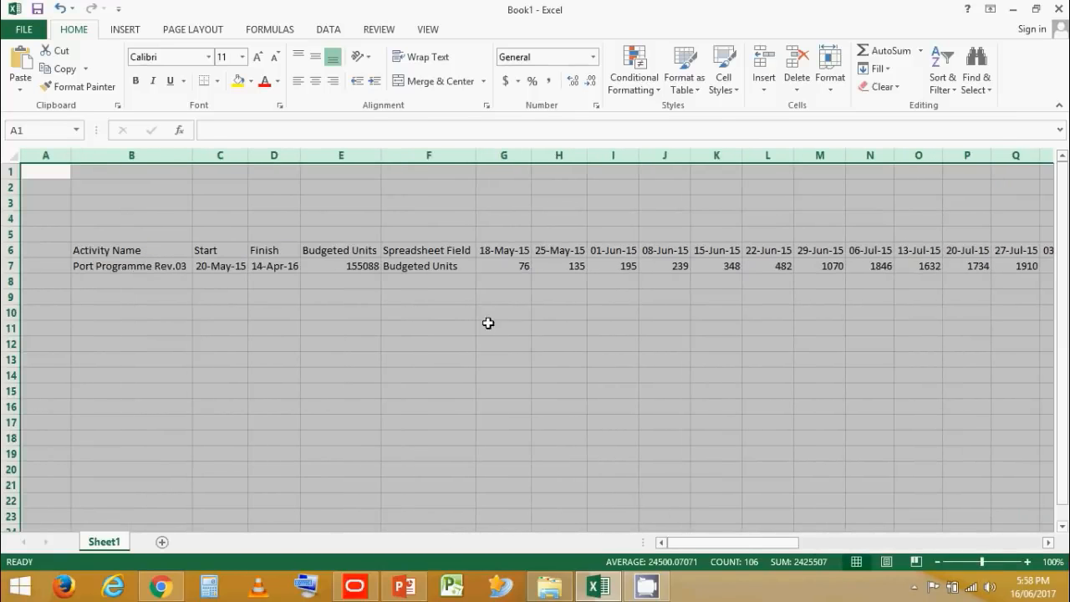
click(493, 253)
click(328, 268)
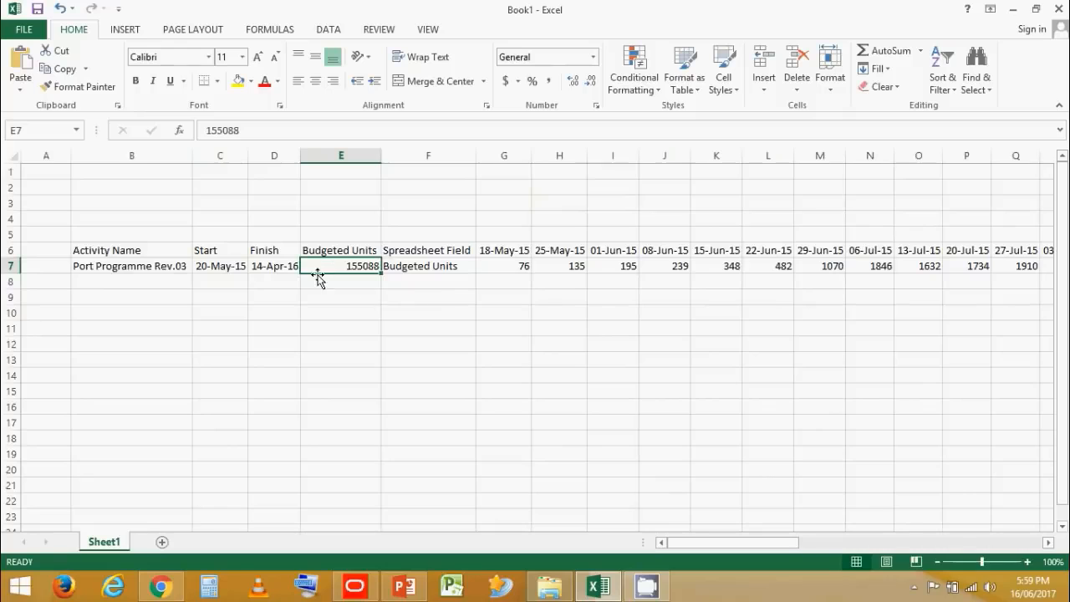
drag(690, 545, 669, 539)
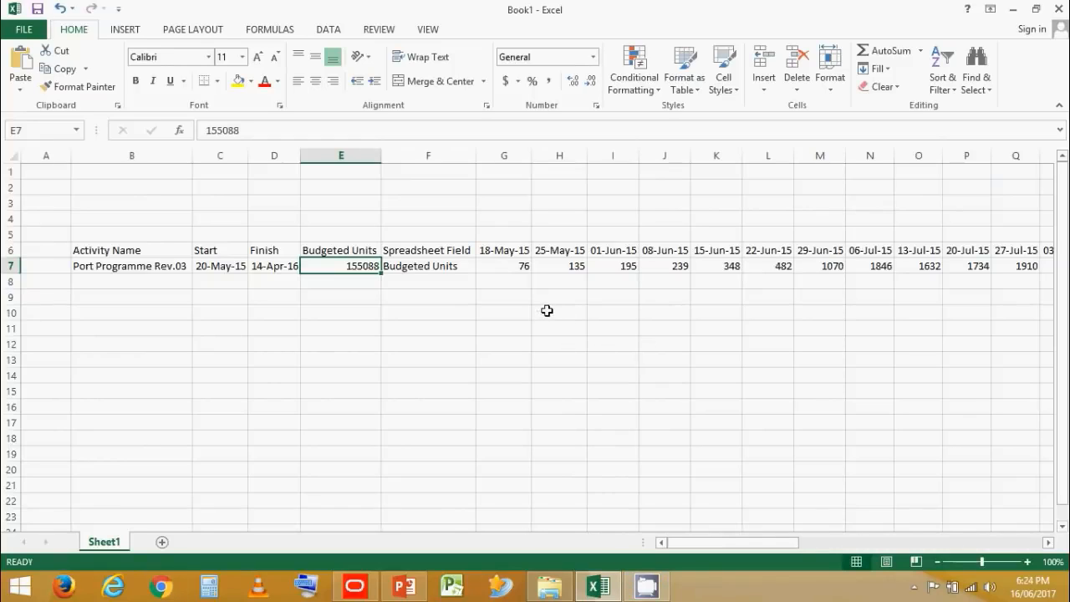
Look up the first week's date, 18 May 2015, in the system calendar to check its weekday.
click(492, 250)
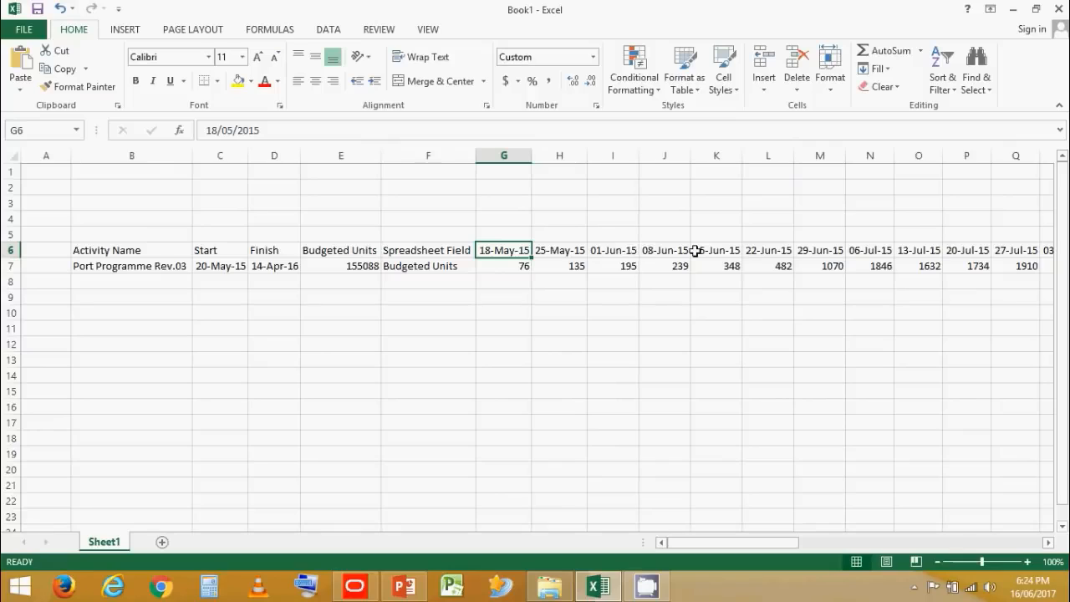
click(556, 311)
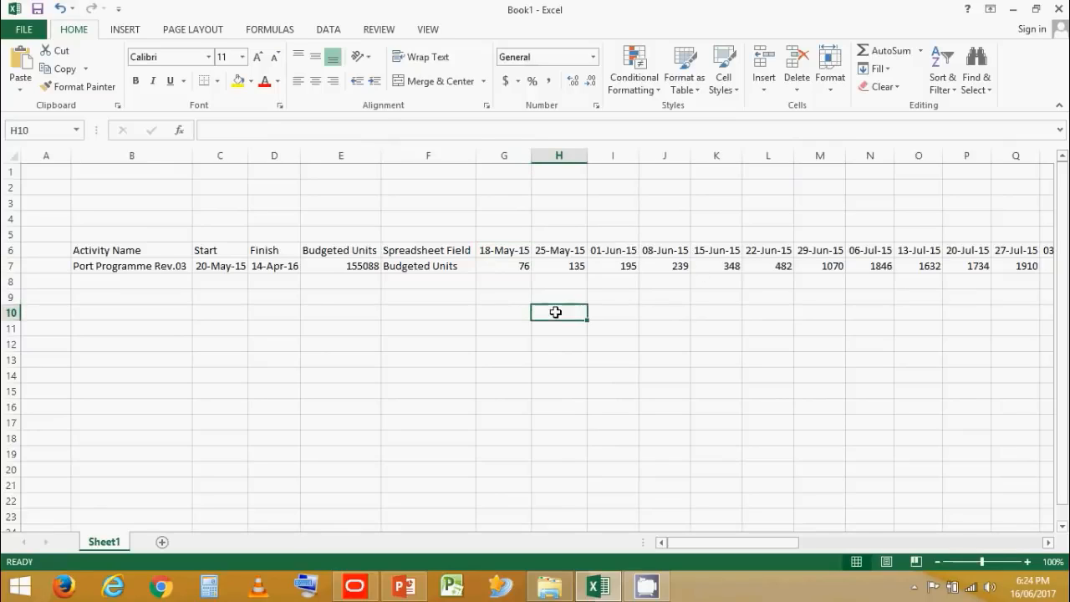
click(511, 250)
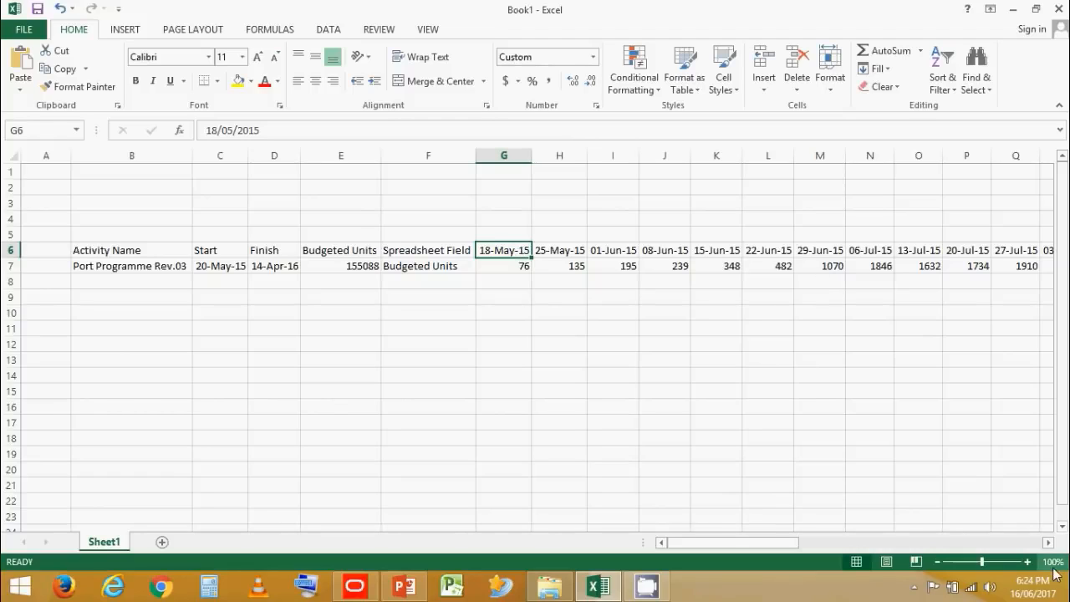
click(1036, 591)
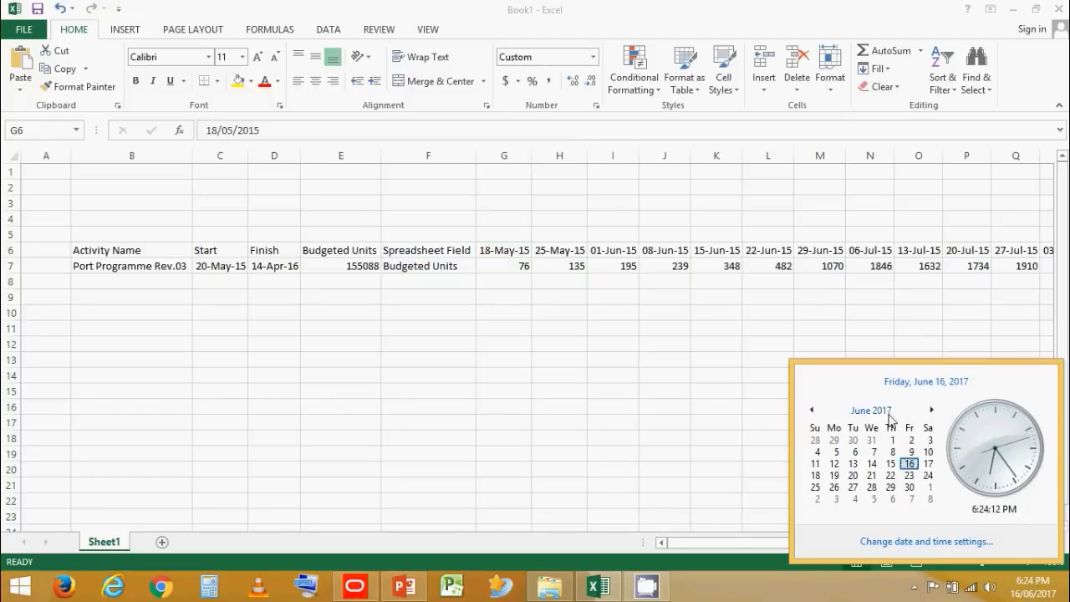
click(885, 413)
click(810, 417)
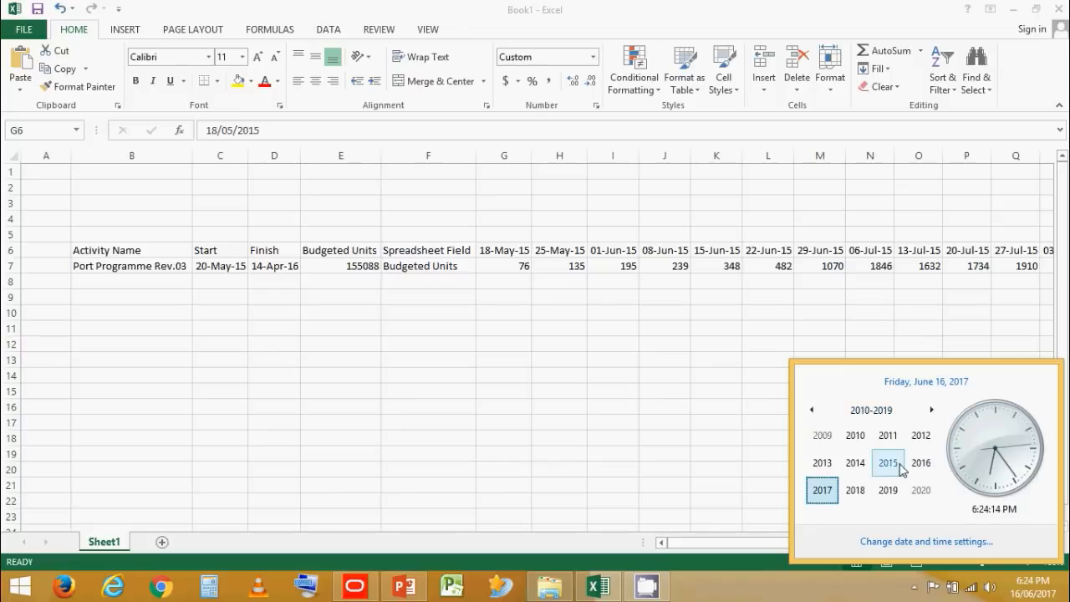
click(887, 463)
click(819, 465)
click(834, 476)
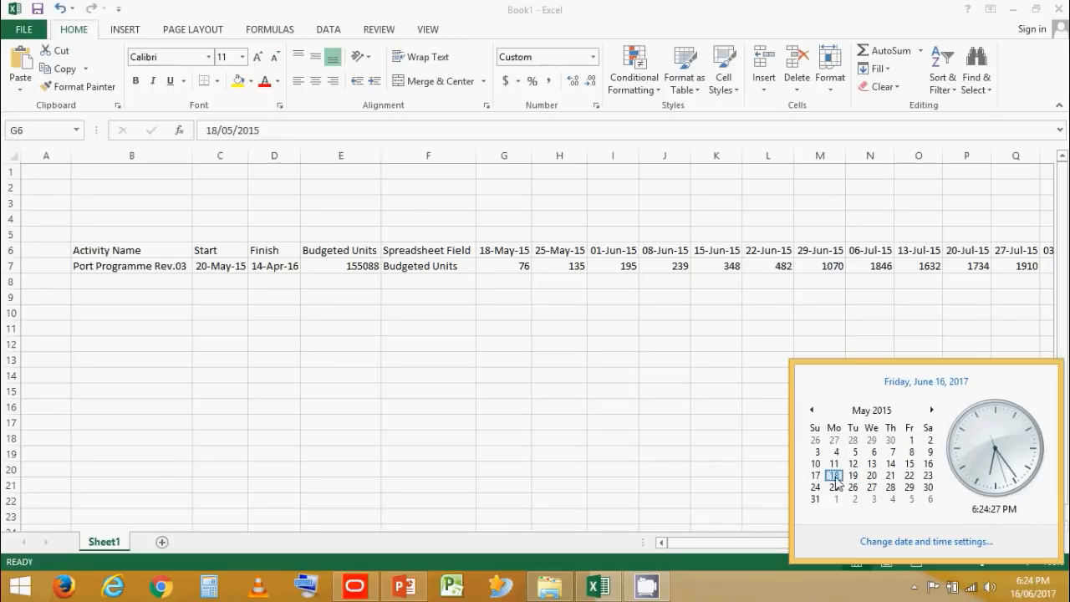
click(621, 401)
Switch to Primavera P6 and review the First day of week setting in Admin Preferences, leaving it at Monday.
click(355, 585)
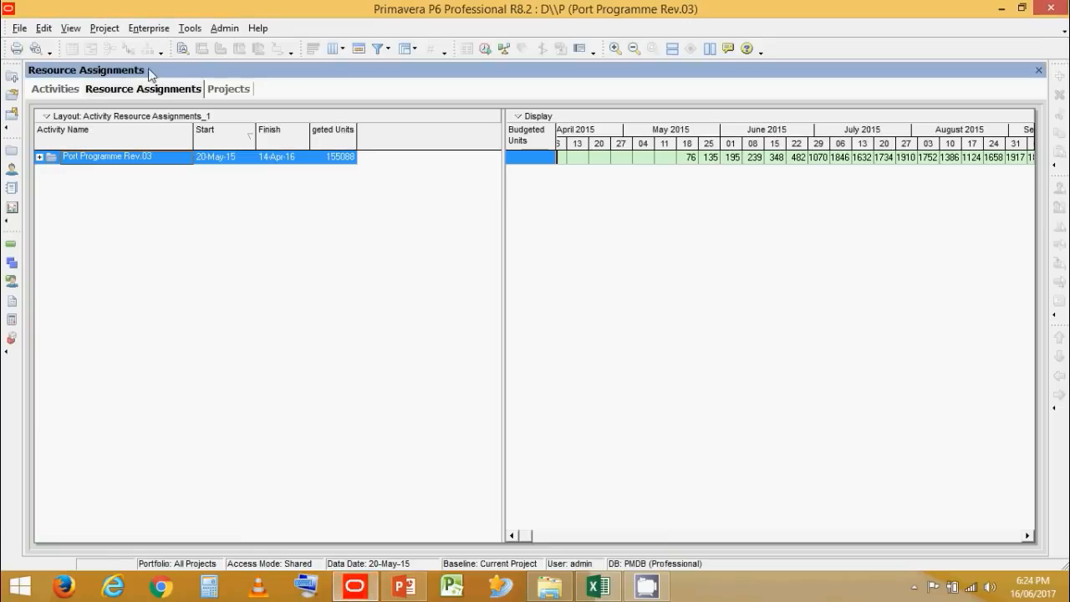
click(224, 27)
click(270, 87)
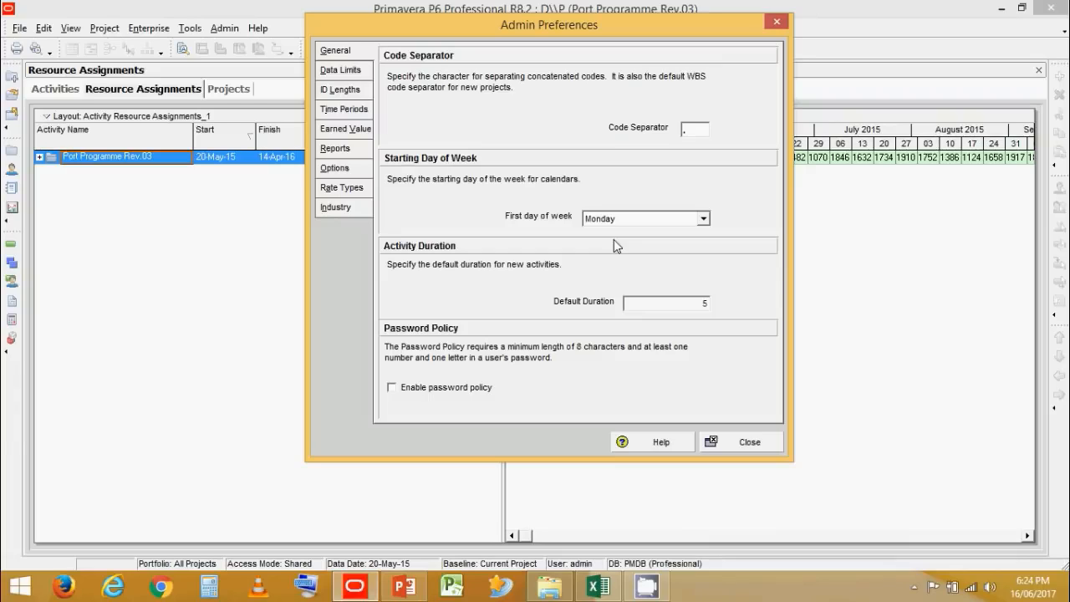
click(706, 218)
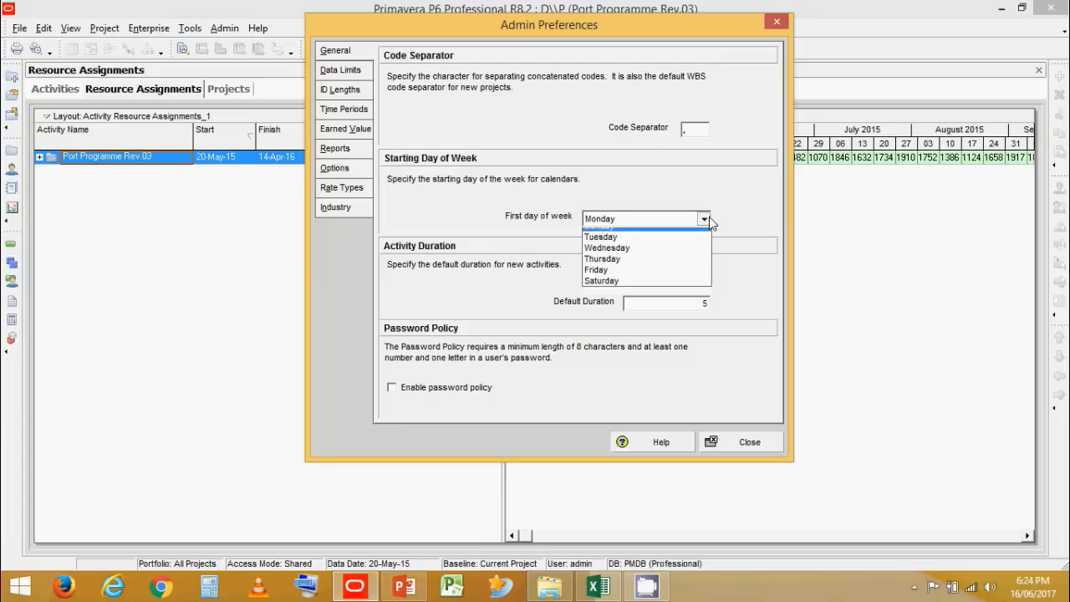
click(743, 356)
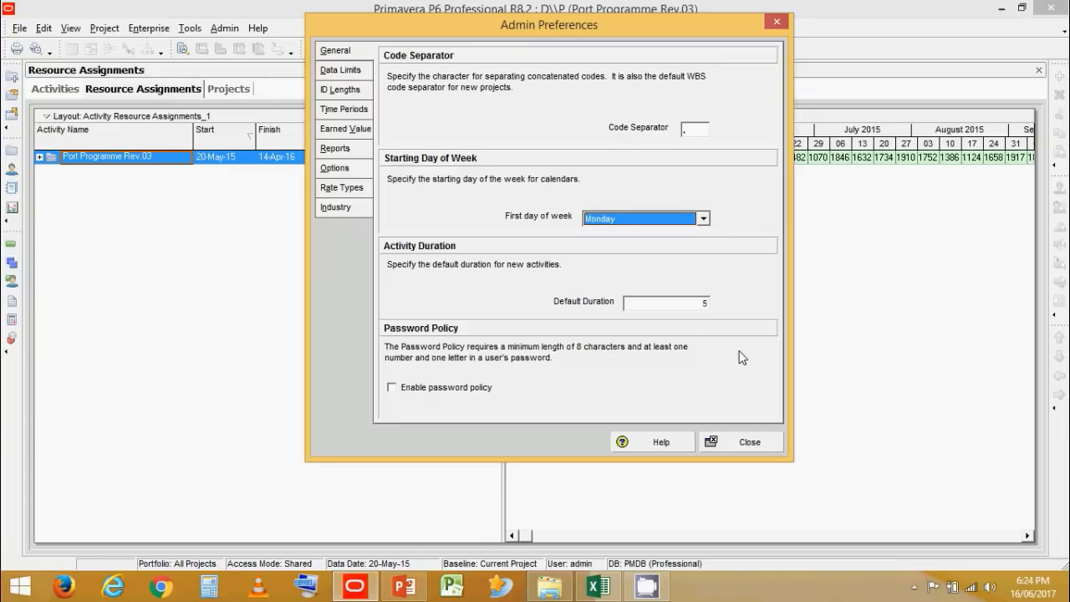
click(756, 442)
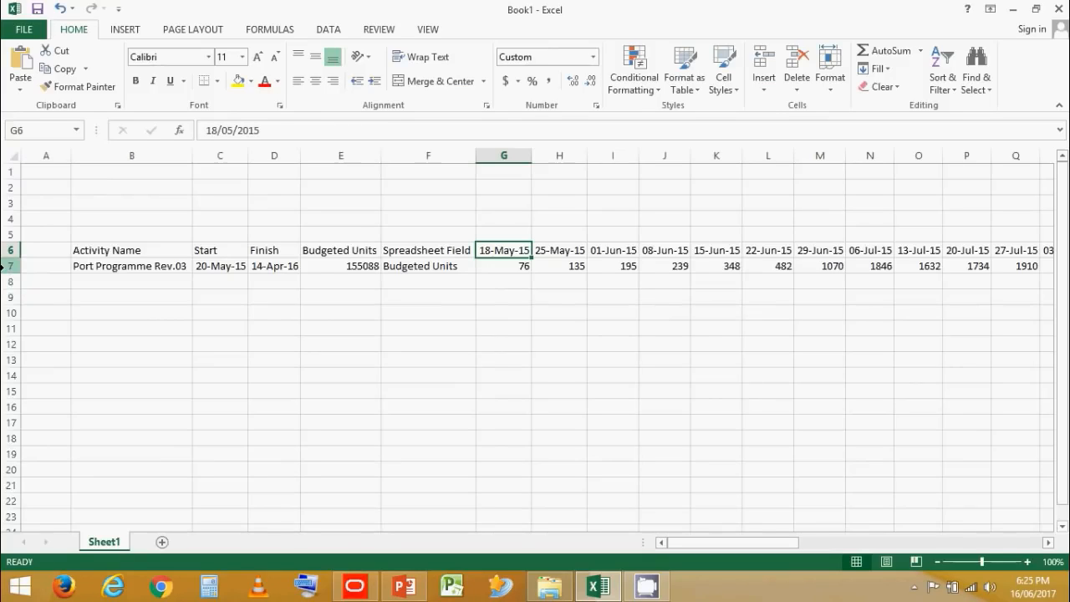
In Excel, insert a blank row above the Port Programme Rev.03 row and enter the week-end formula +G6+6 in G7.
click(3, 265)
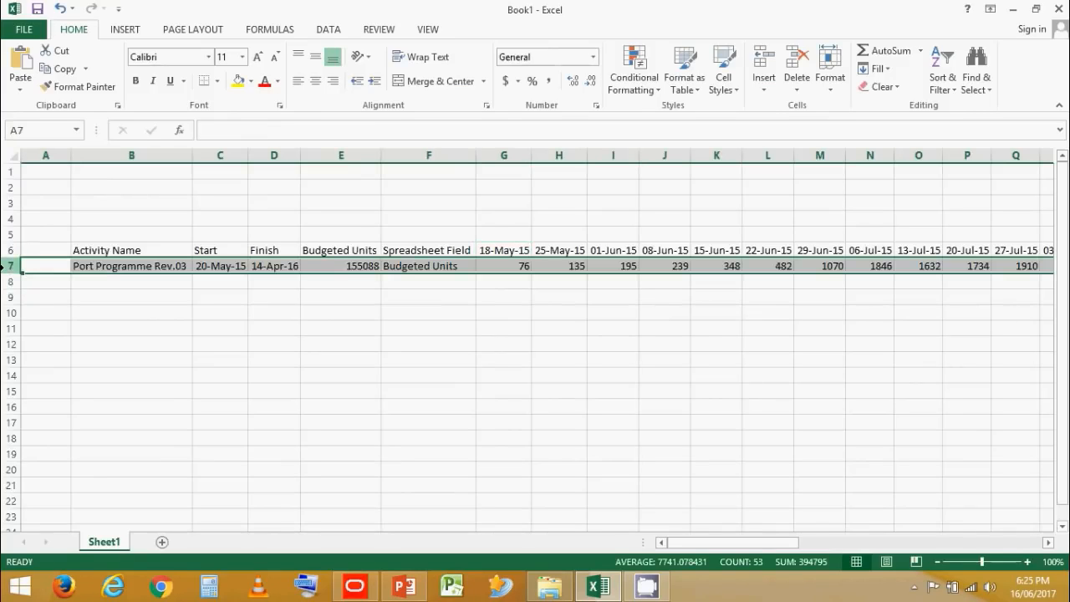
key(ctrl+shift+plus)
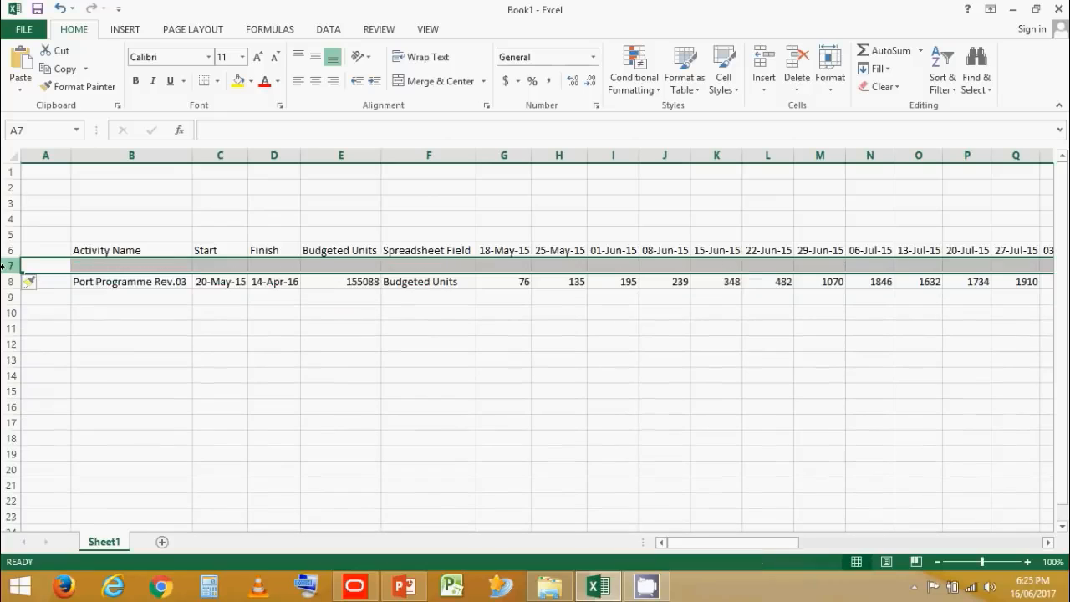
click(500, 263)
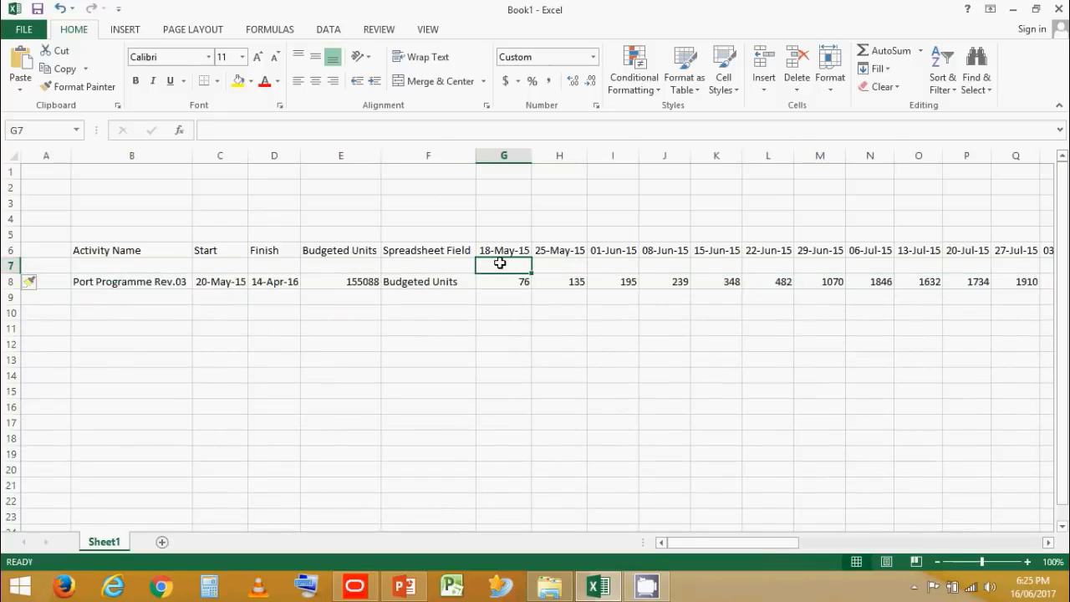
text(+G6+6)
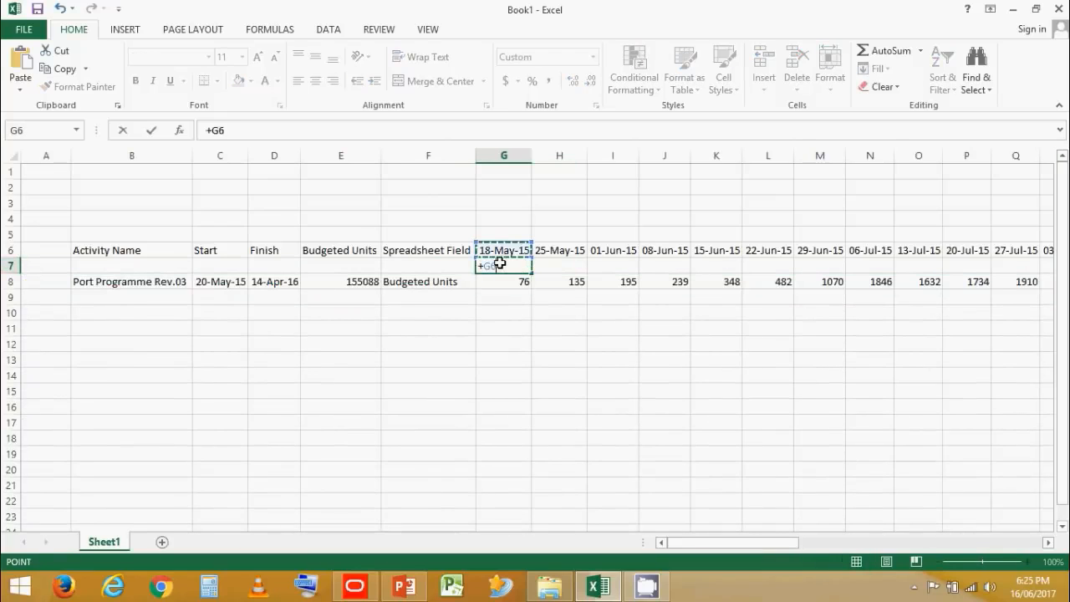
key(Return)
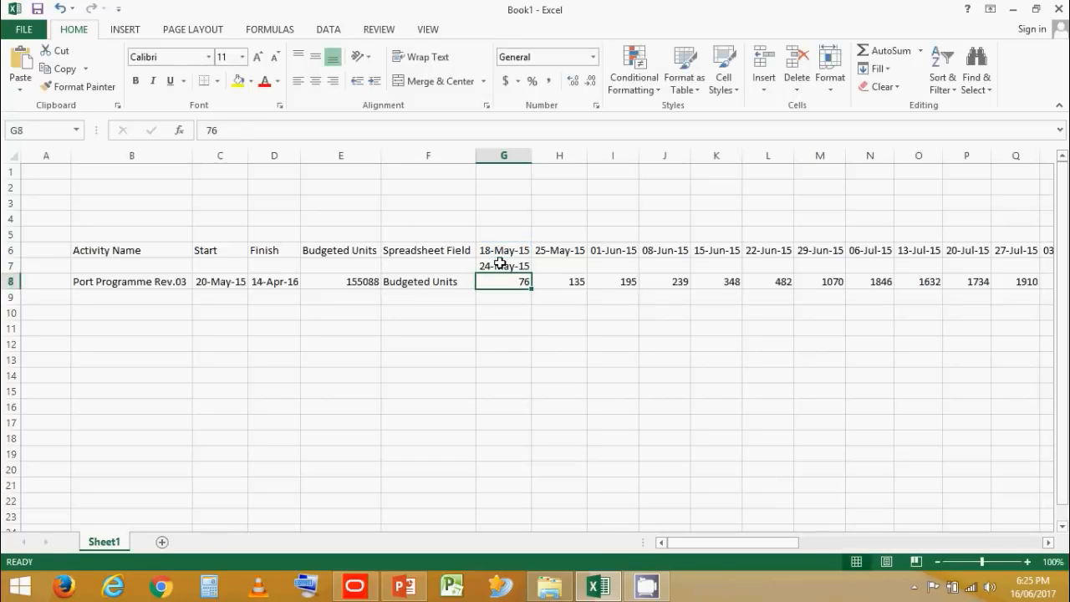
Fill the week-end date formula from G7 across to I7 and check each week's dates against its units.
click(499, 263)
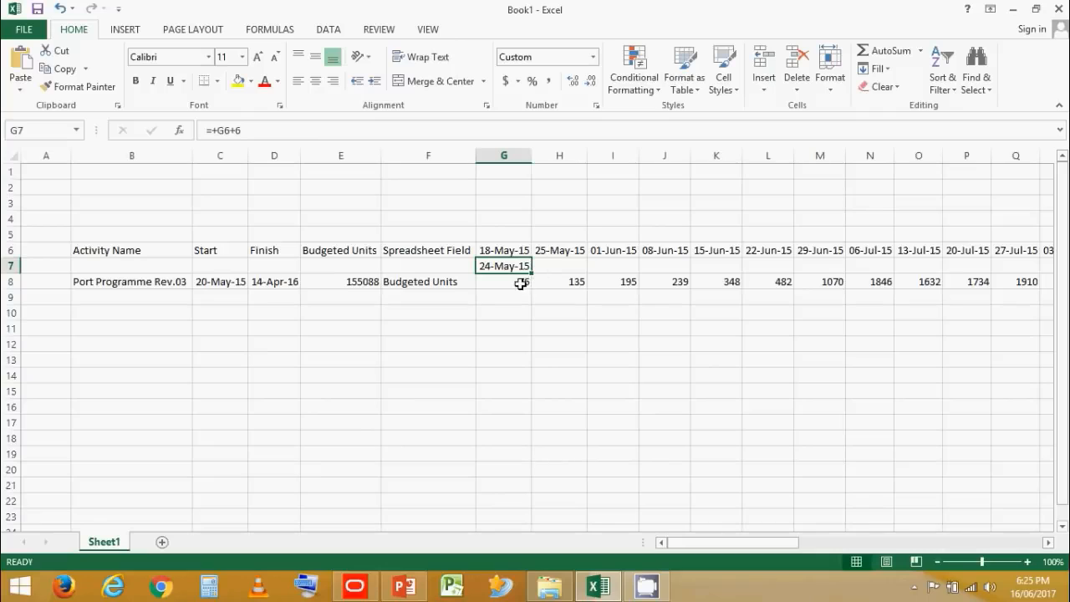
click(517, 285)
click(523, 267)
drag(532, 272, 640, 272)
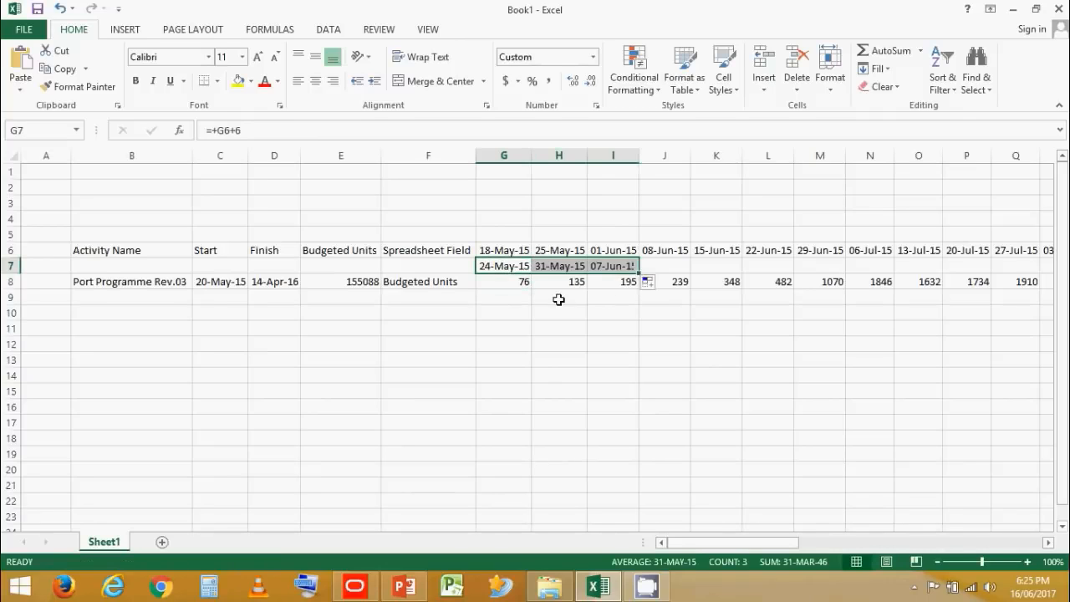
click(543, 249)
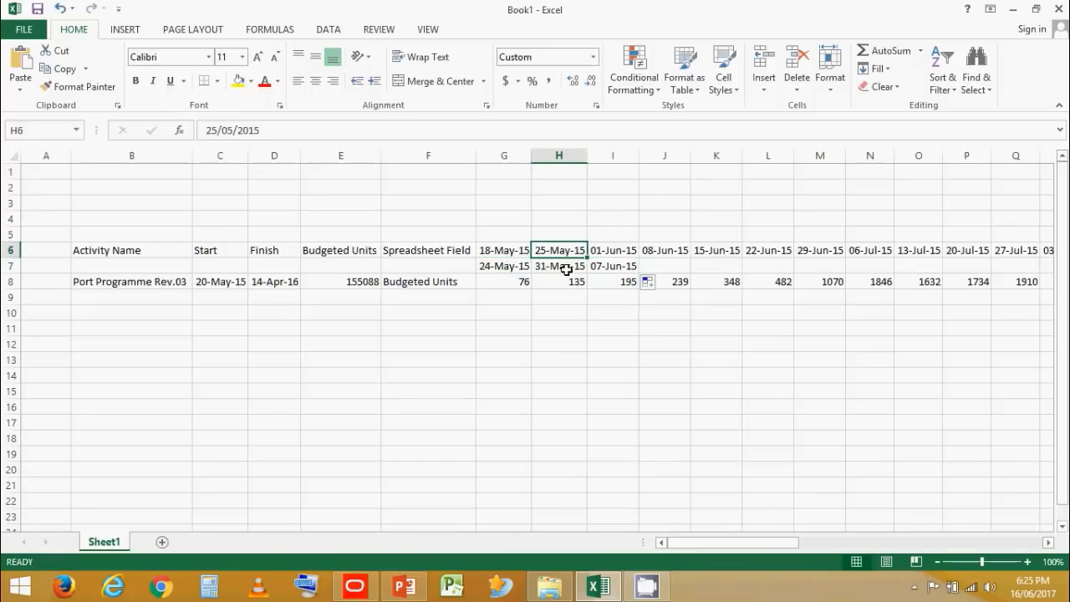
click(557, 269)
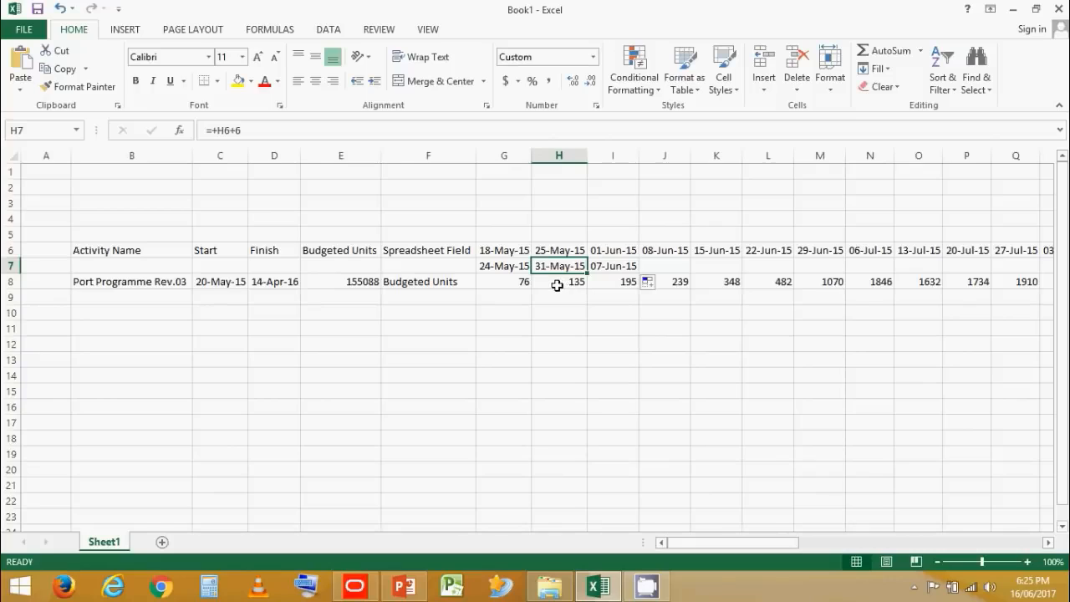
click(556, 285)
click(613, 266)
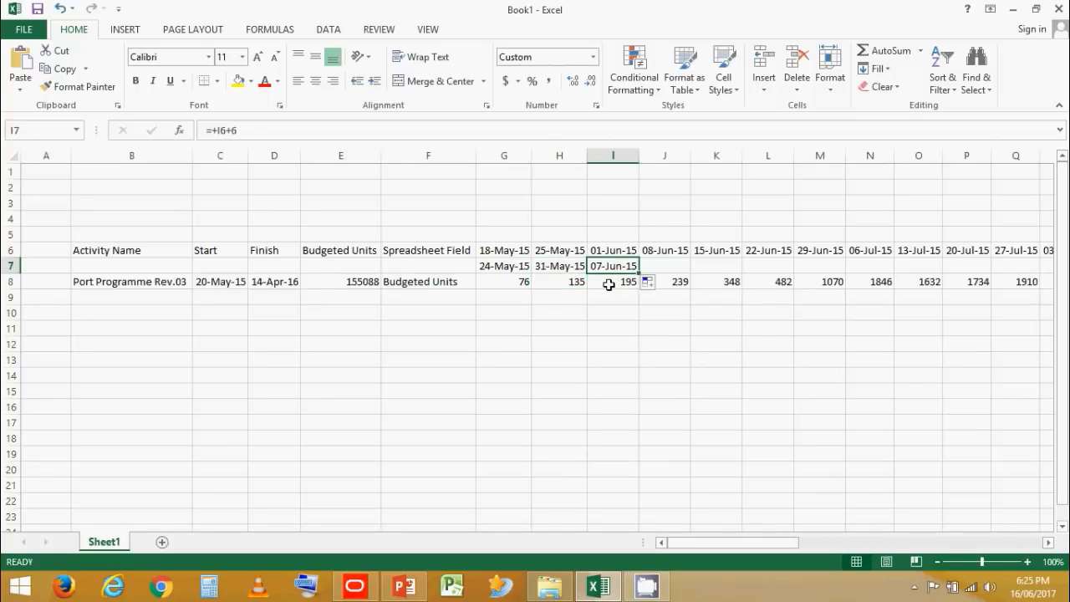
click(608, 285)
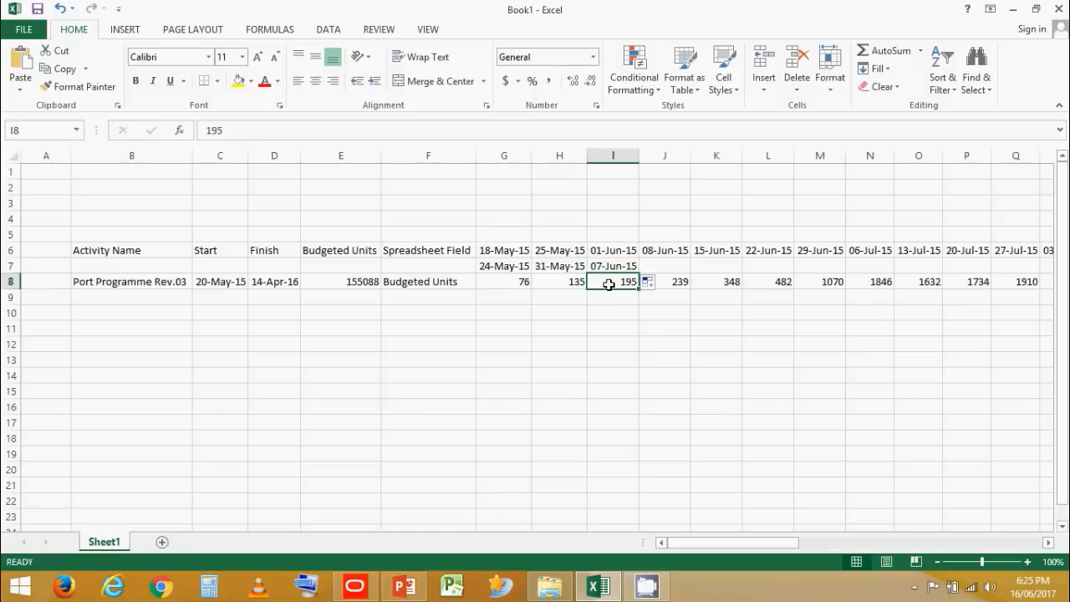
Enter the week label W1 in G5, centre it, and fill the series across to W4 in J5.
click(515, 236)
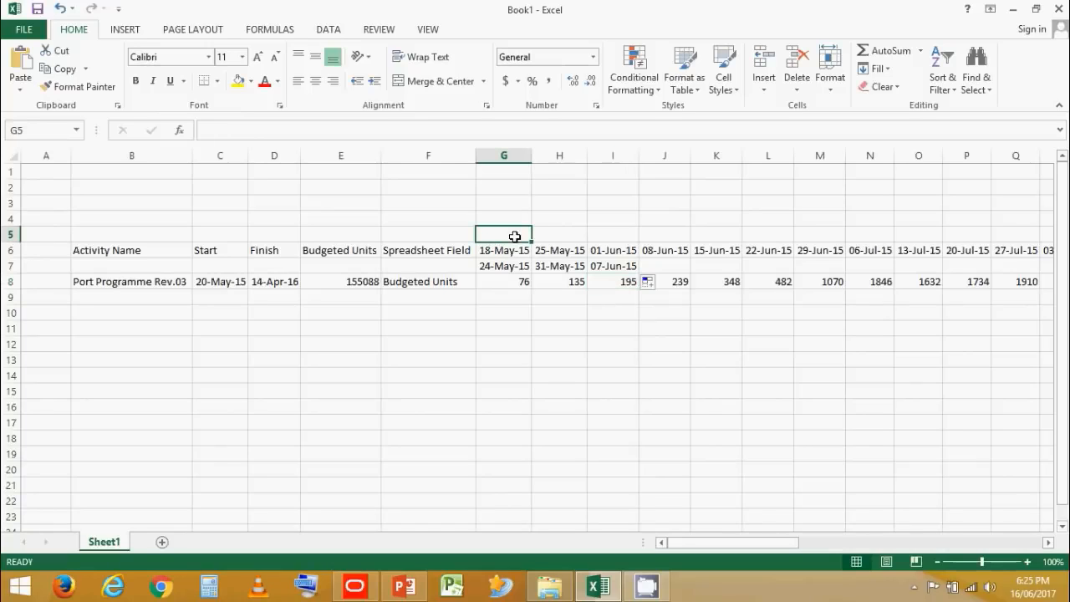
text(W1)
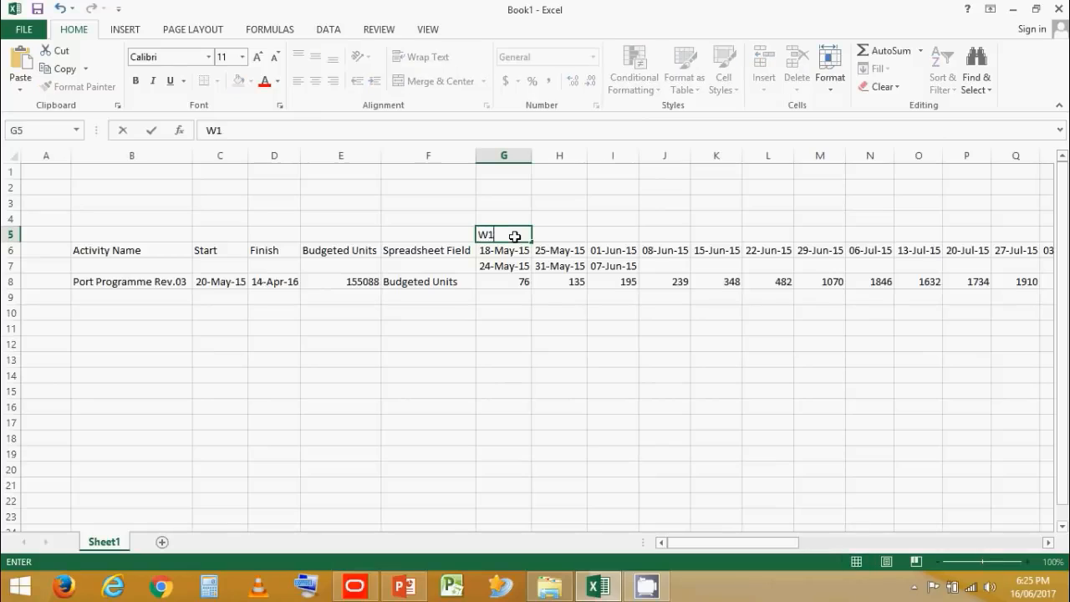
key(Return)
click(515, 236)
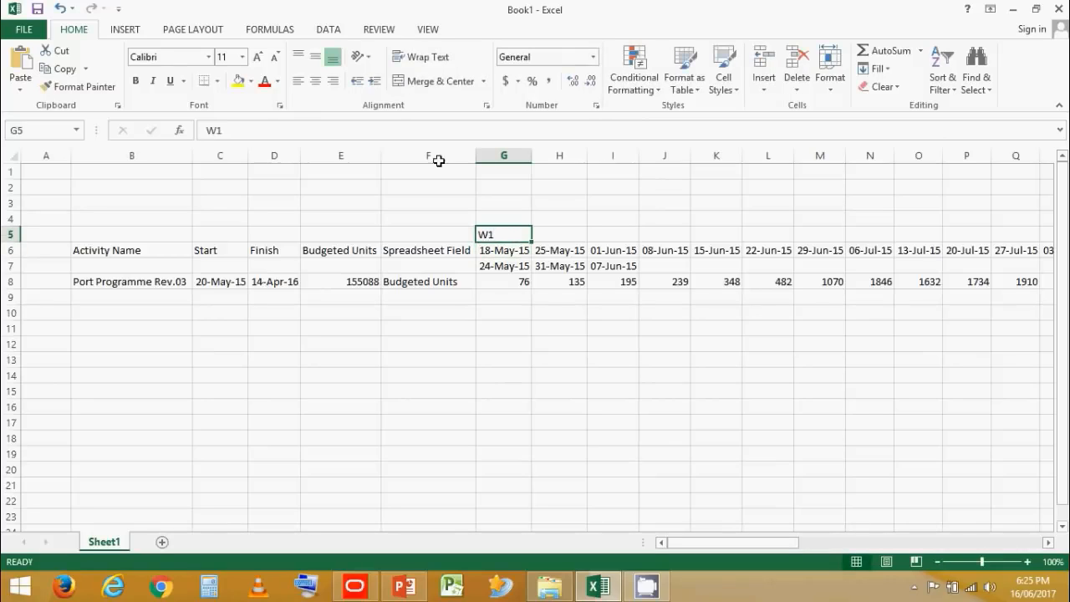
click(315, 81)
drag(534, 243, 685, 243)
click(707, 401)
Review the budgeted units belonging to weeks W1, W2 and W3.
click(508, 238)
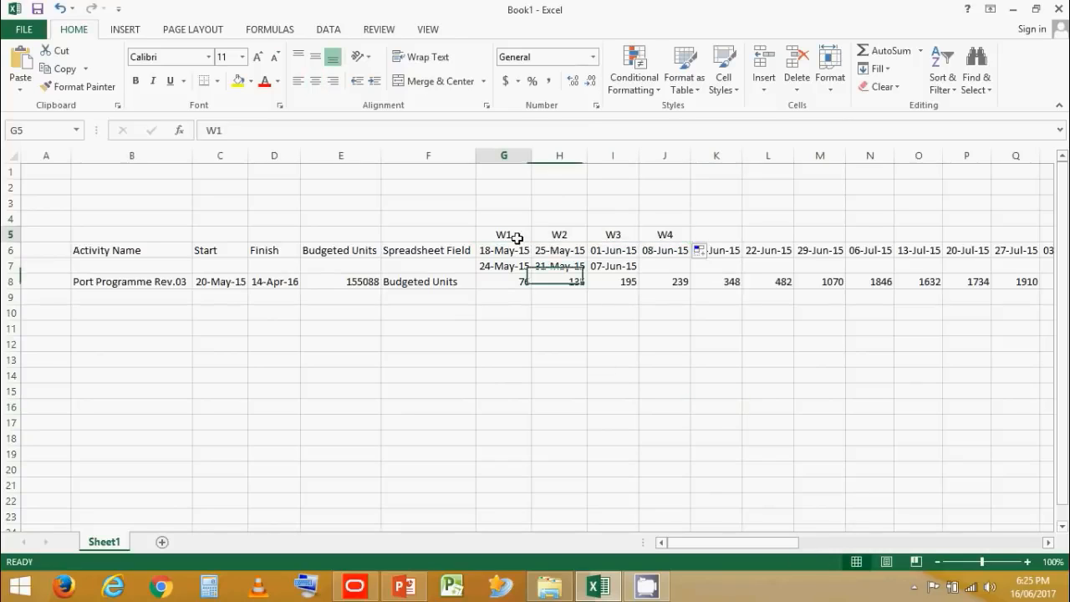
click(518, 279)
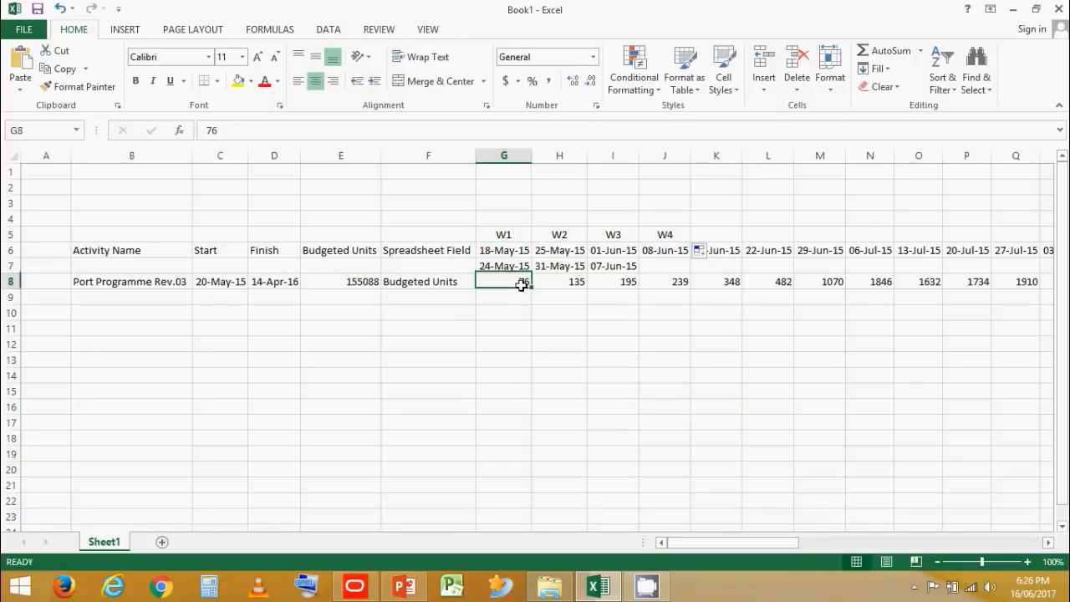
click(566, 237)
click(566, 282)
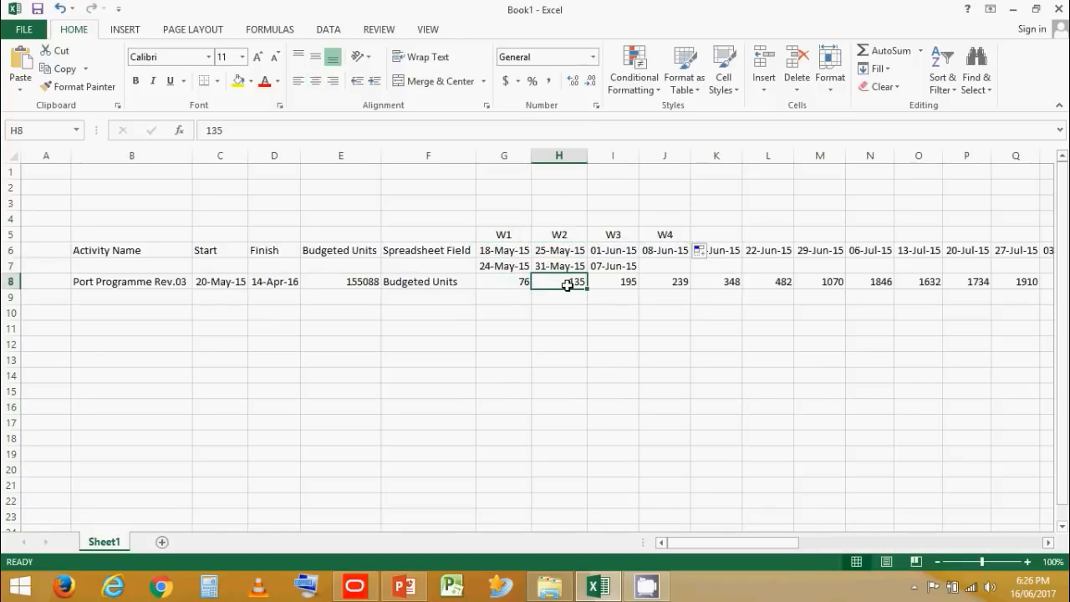
click(613, 237)
click(611, 285)
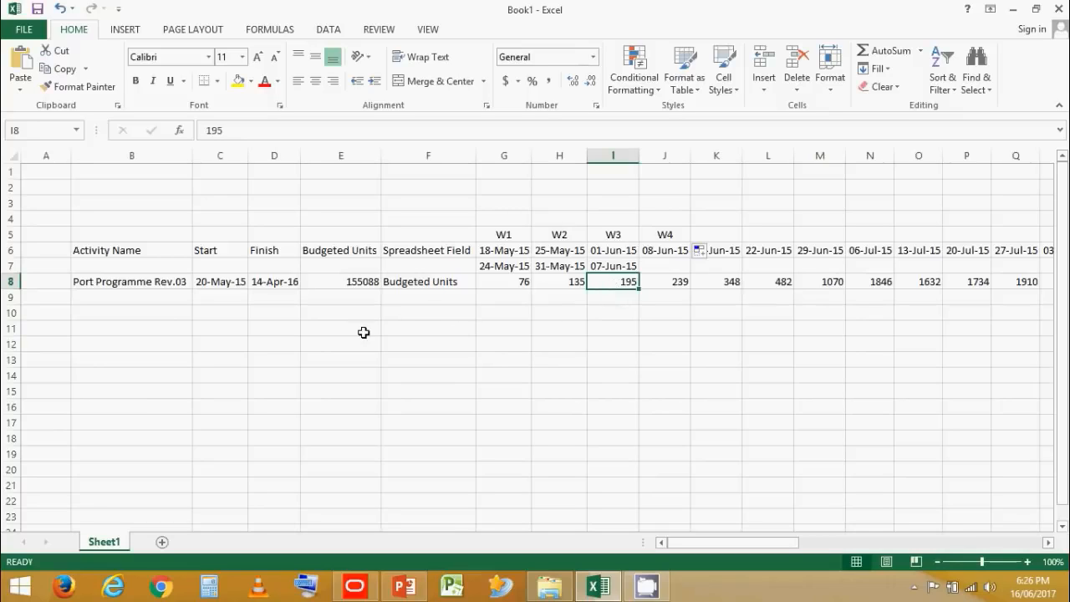
click(416, 301)
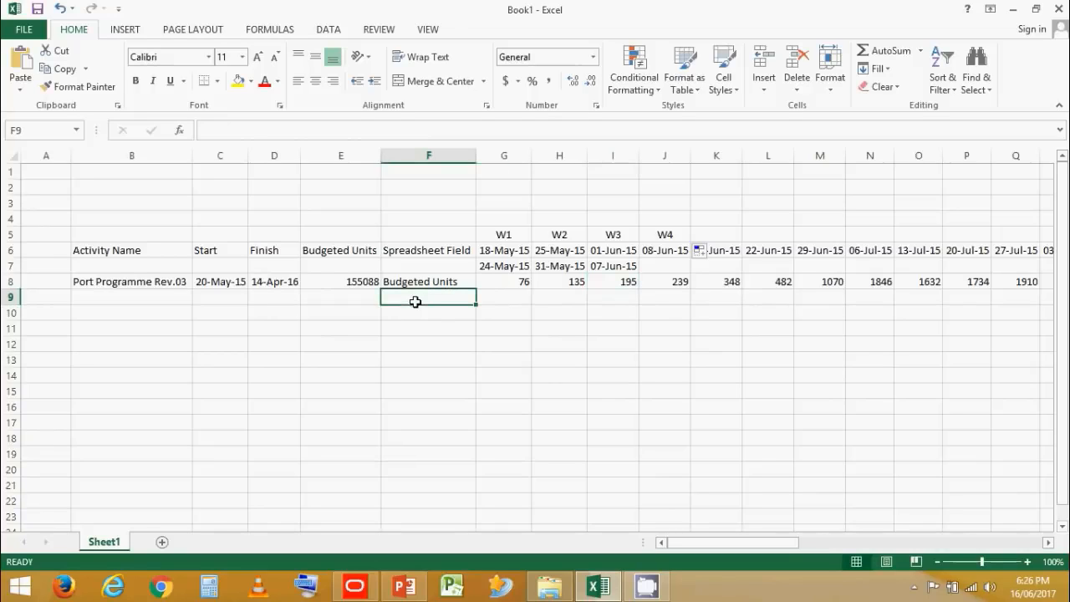
drag(739, 541, 684, 547)
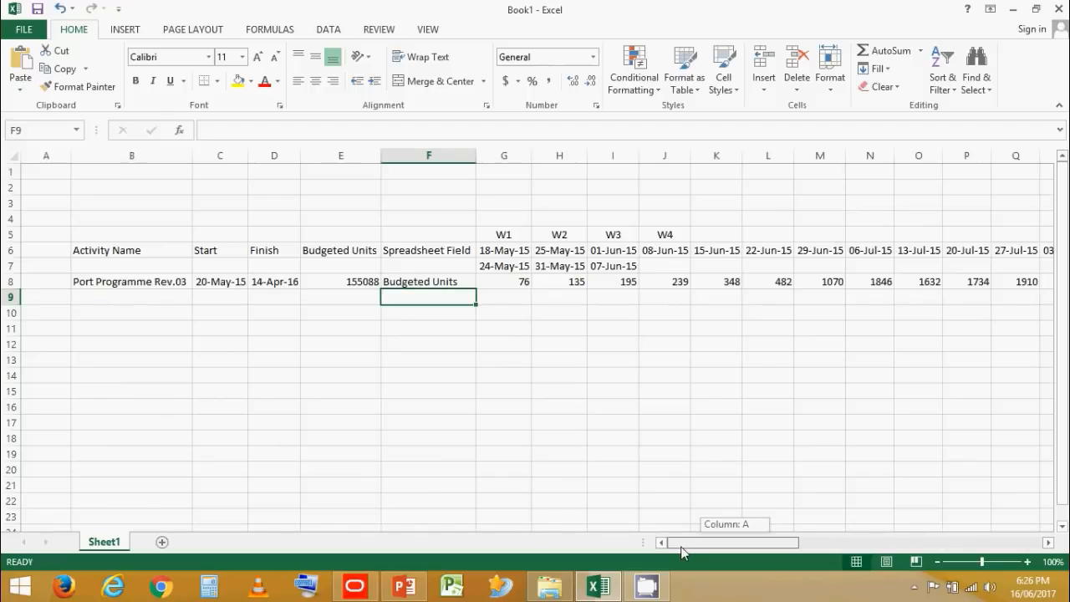
drag(681, 552, 681, 548)
click(489, 260)
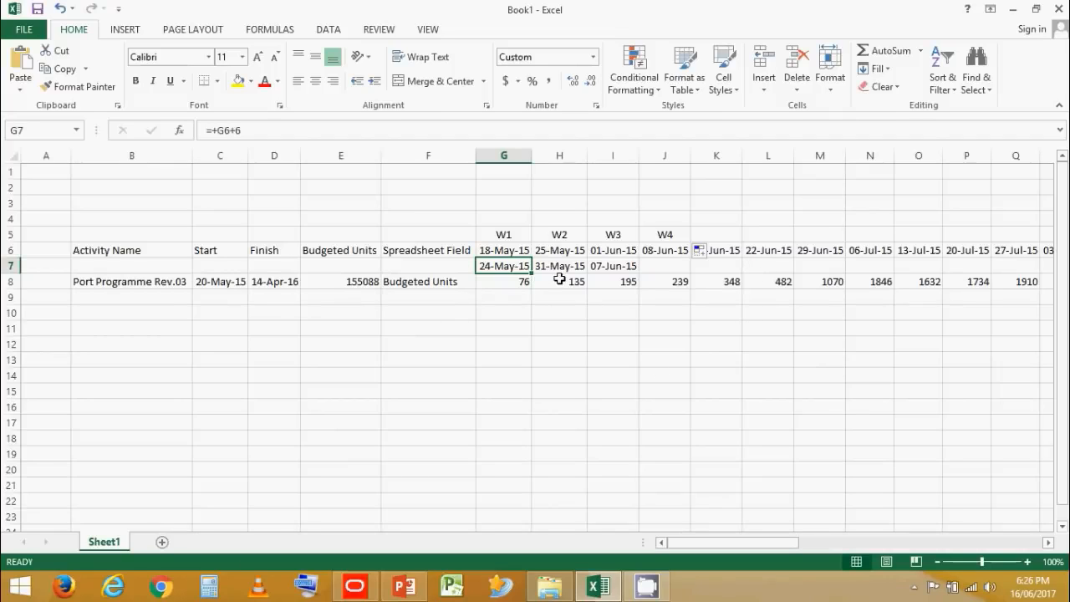
Switch to Primavera P6 and set the resource spreadsheet's timescale date interval to Year/Month.
click(349, 587)
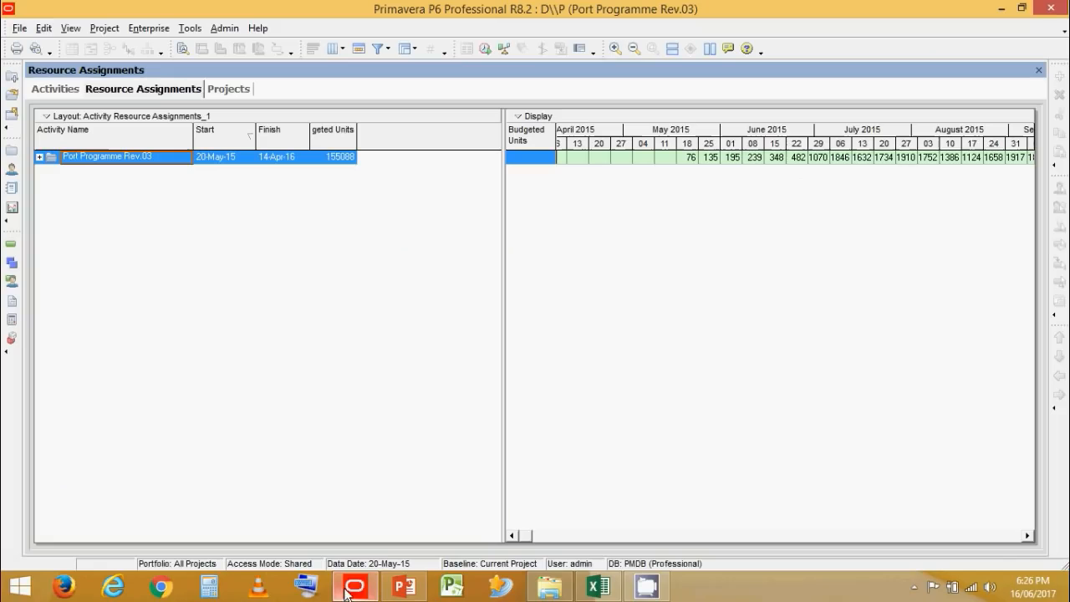
right_click(589, 136)
click(629, 141)
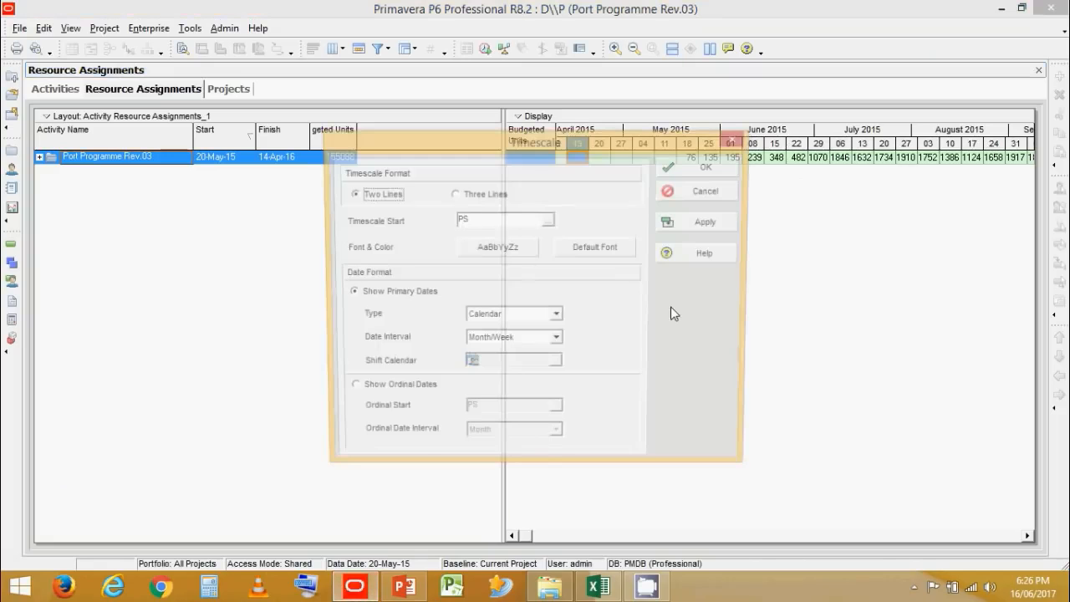
click(516, 342)
click(558, 356)
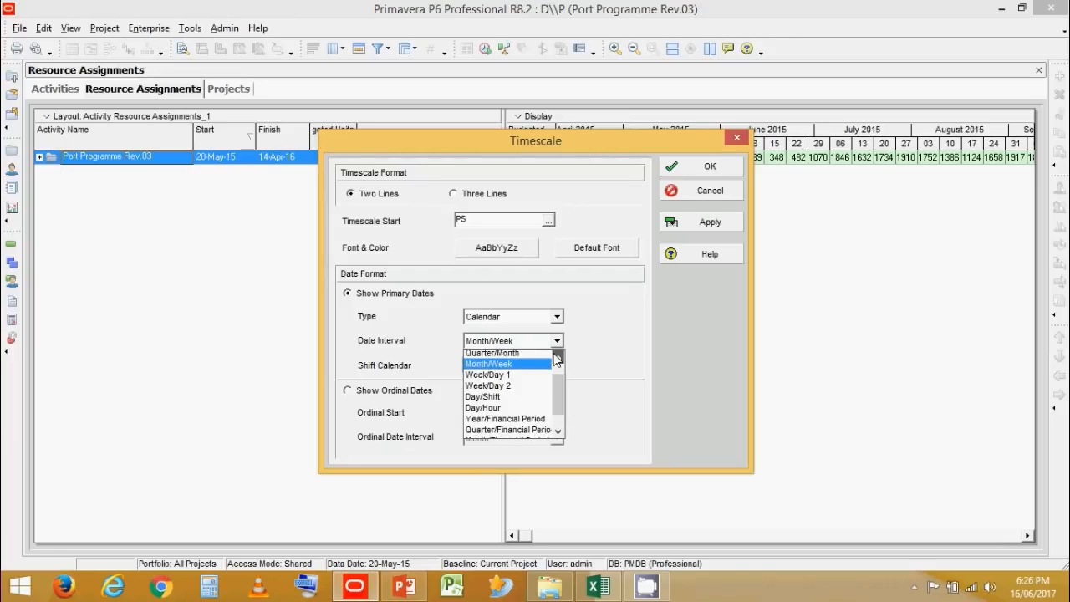
click(558, 356)
click(501, 356)
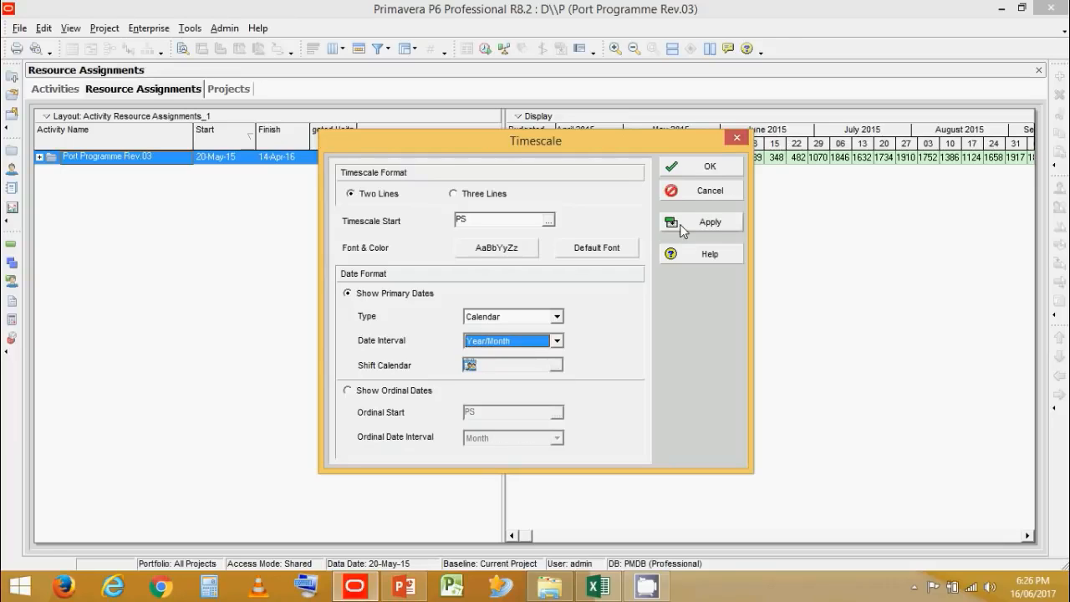
click(690, 223)
click(702, 167)
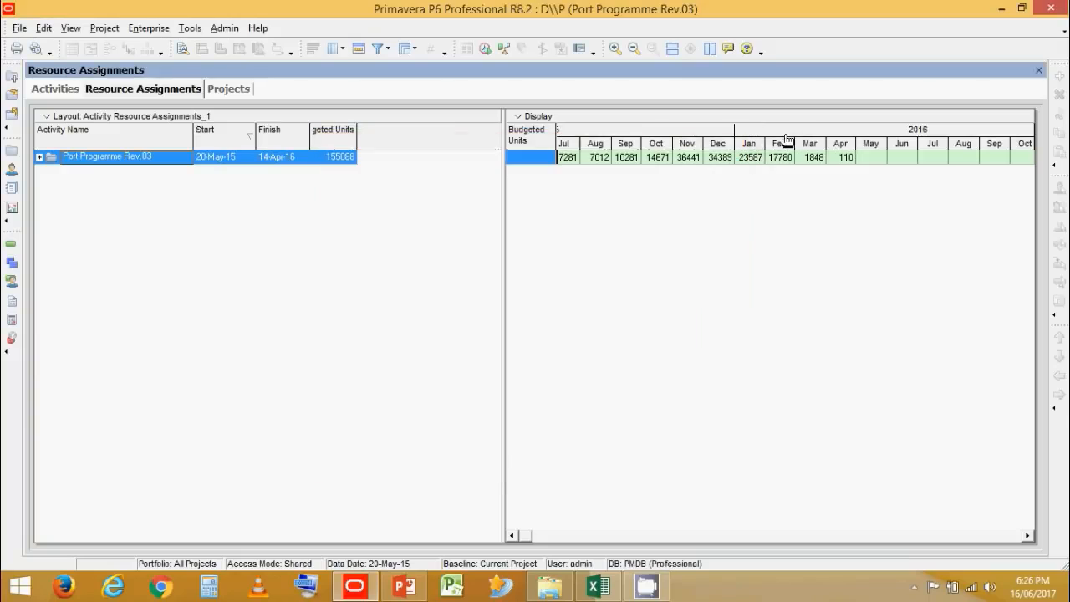
Narrow the monthly timescale columns and shift the timescale so May 2015 to April 2016 fit in the spreadsheet.
click(822, 158)
drag(802, 149, 739, 151)
drag(640, 131, 768, 129)
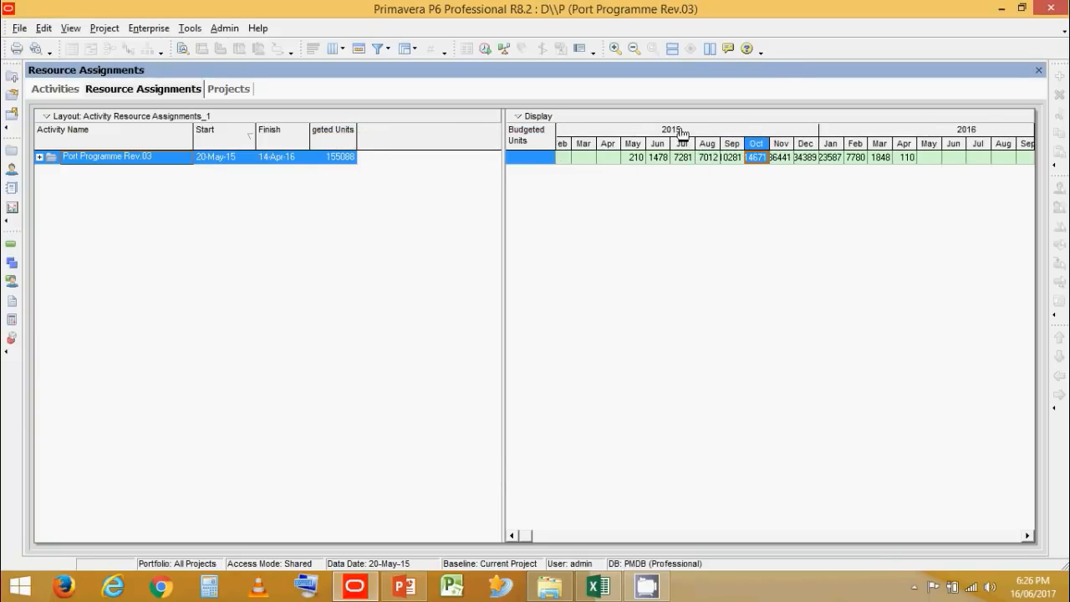
Copy the Port Programme Rev.03 row with its monthly budgeted units and paste it into the Excel sheet at B12.
click(528, 159)
click(598, 586)
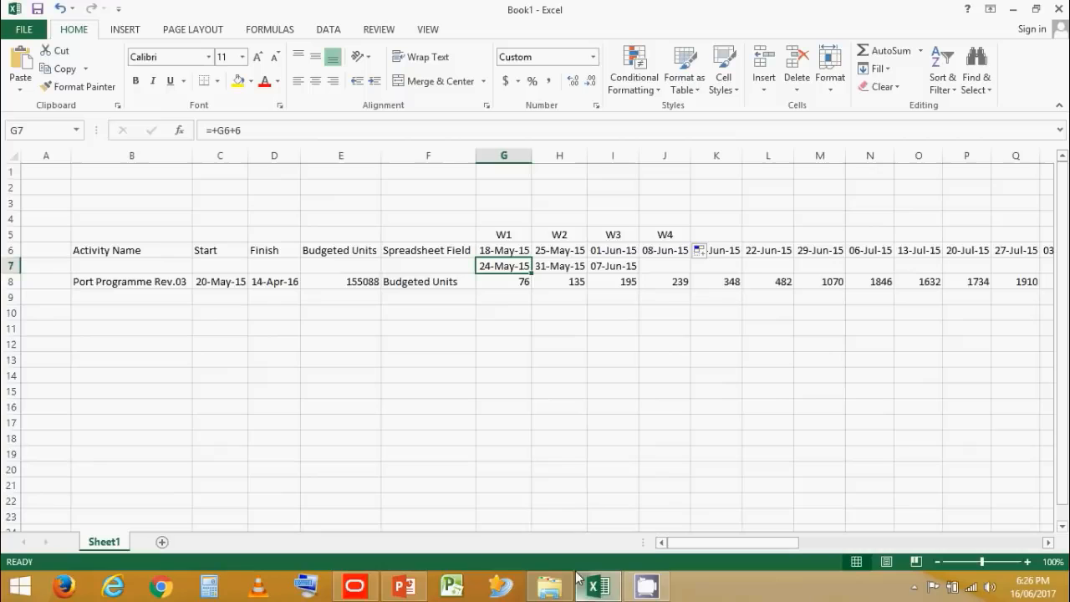
click(101, 346)
key(ctrl+v)
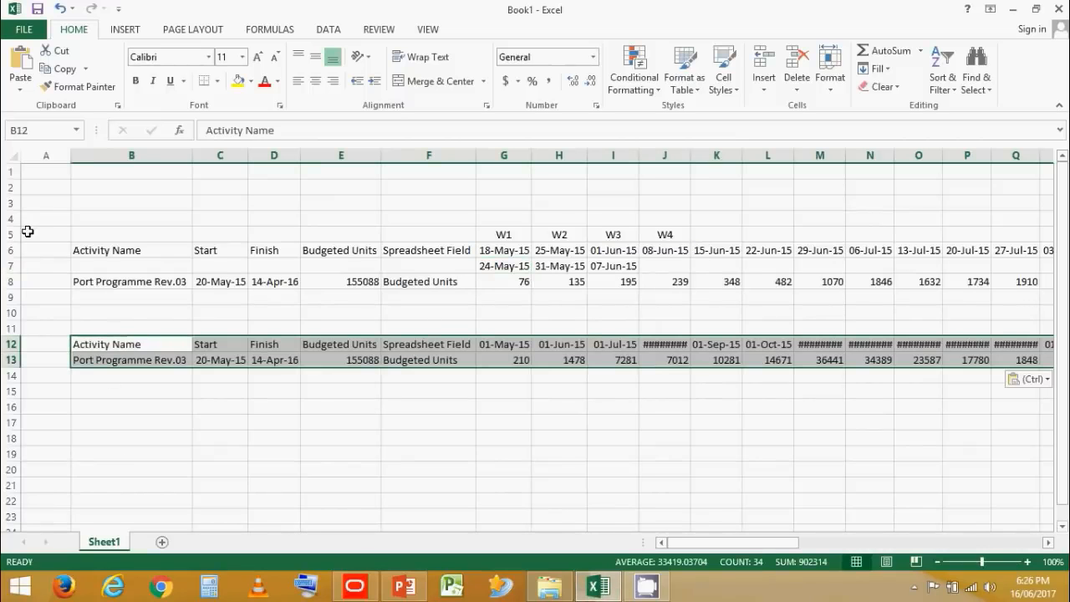
Delete the weekly table in rows 5 to 8 and autofit columns A to R so the monthly dates show fully.
drag(12, 235, 17, 288)
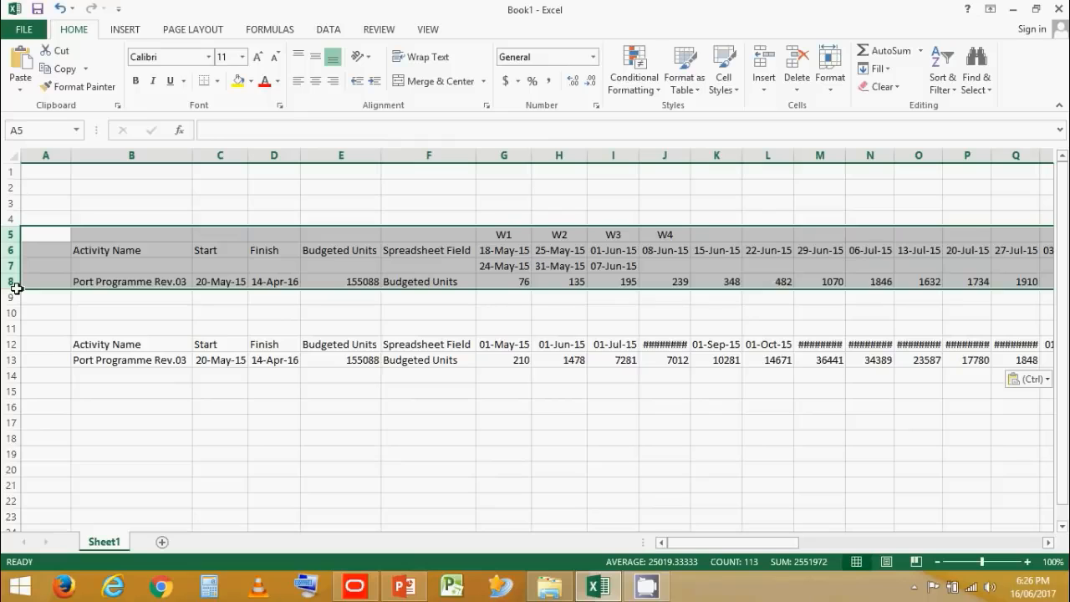
key(ctrl+minus)
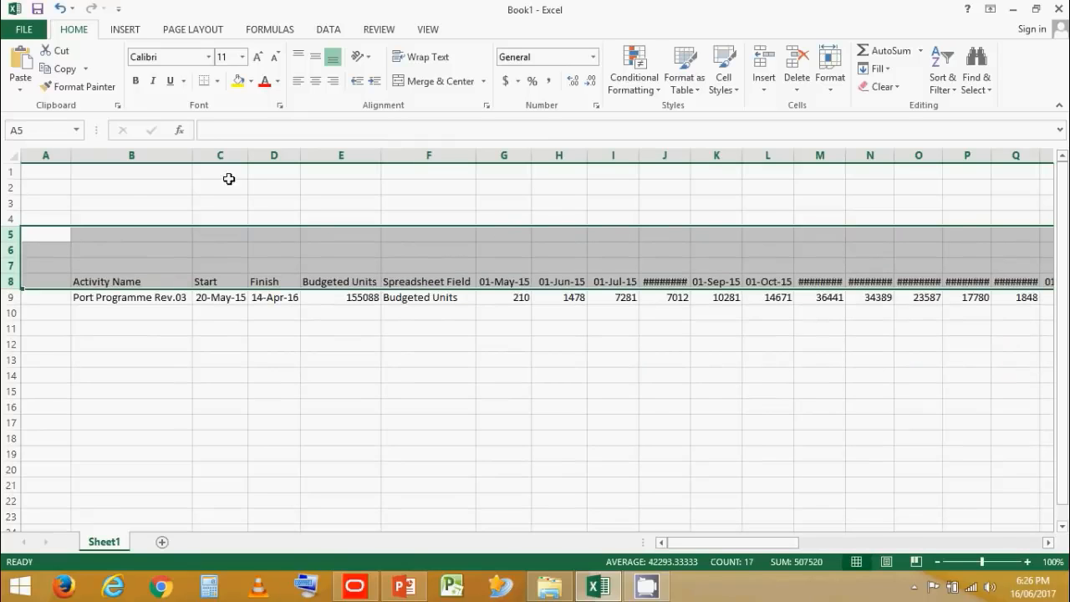
click(57, 152)
drag(706, 543, 745, 559)
shift+click(505, 156)
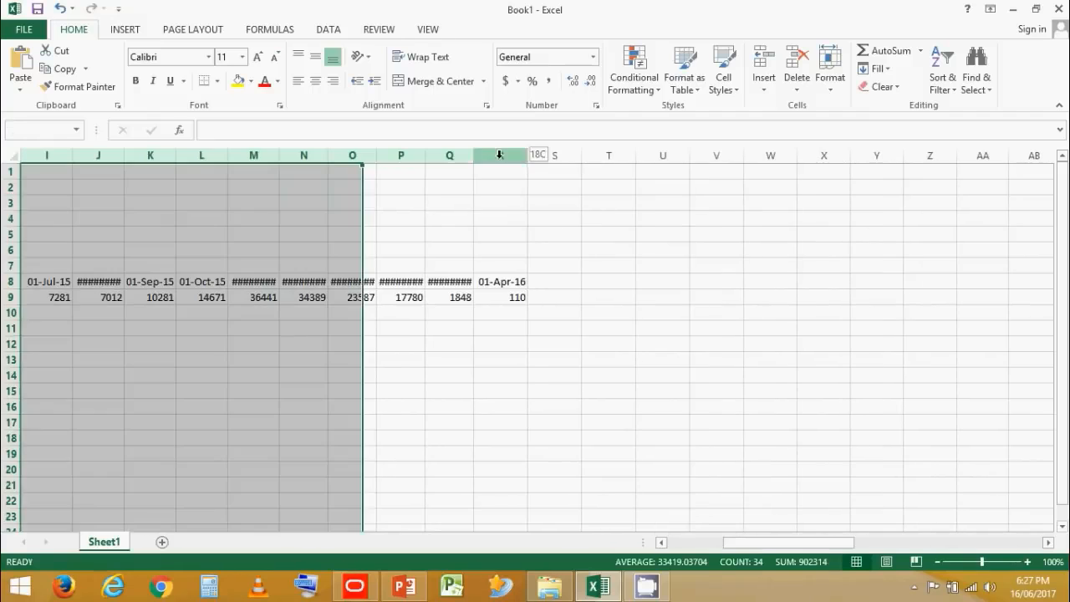
drag(823, 543, 711, 548)
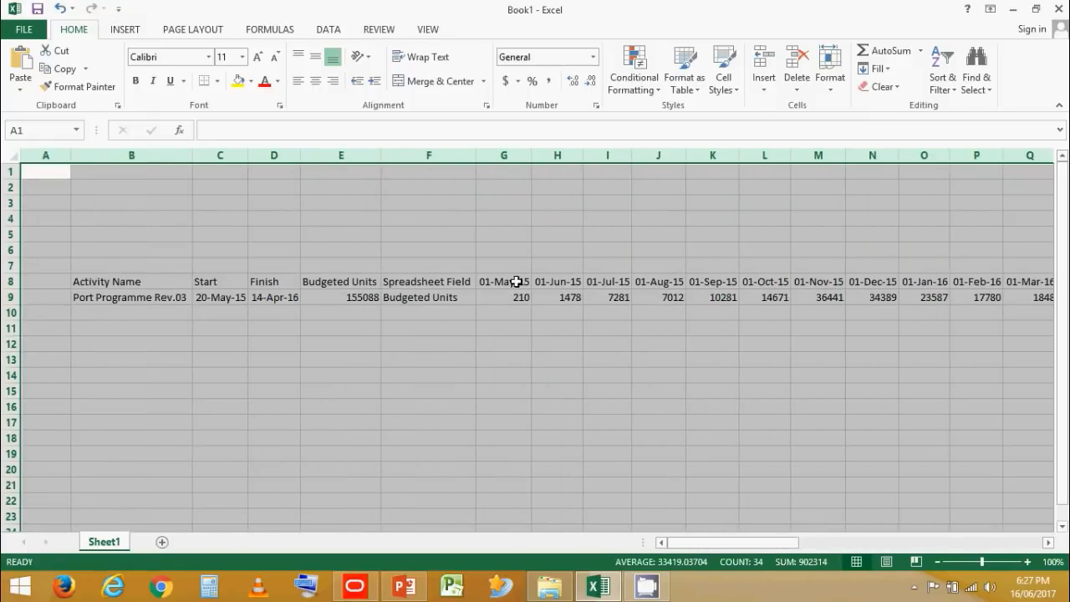
Check the month start dates in G8 and H8 against the budgeted units below them.
click(511, 282)
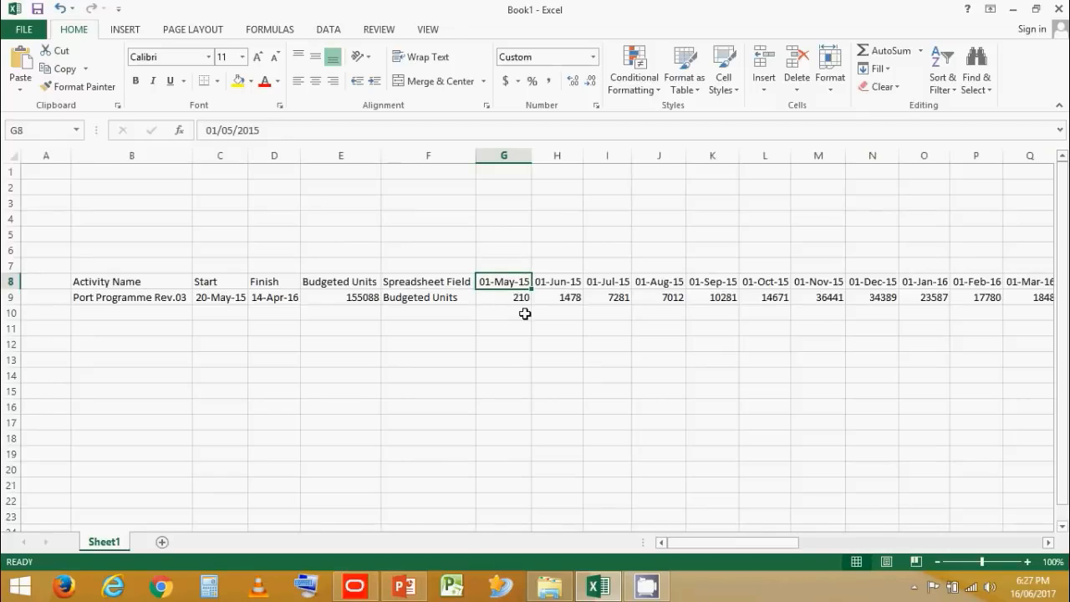
click(570, 279)
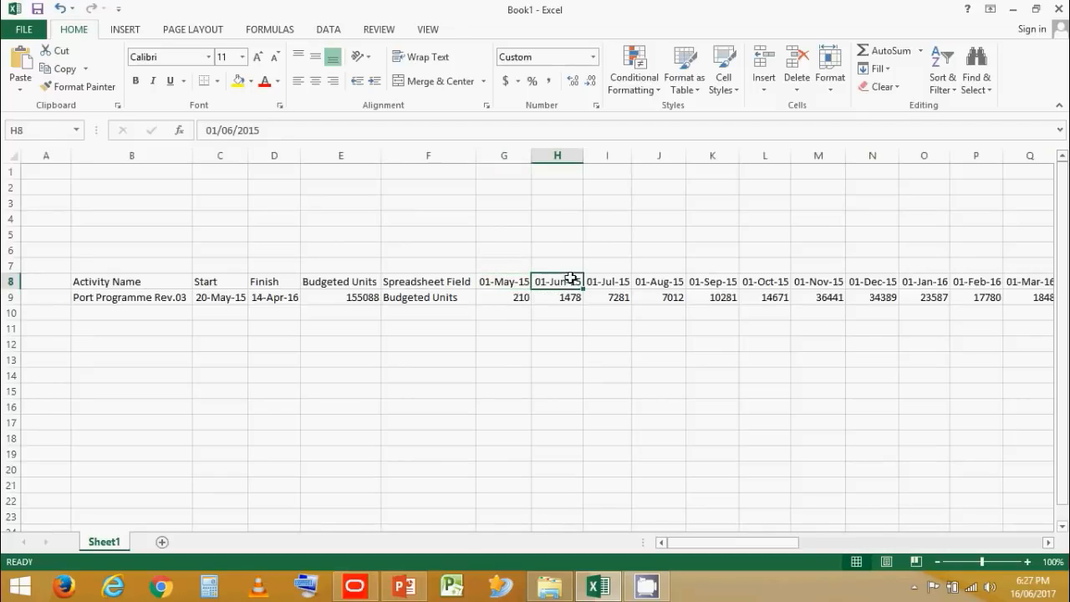
click(481, 281)
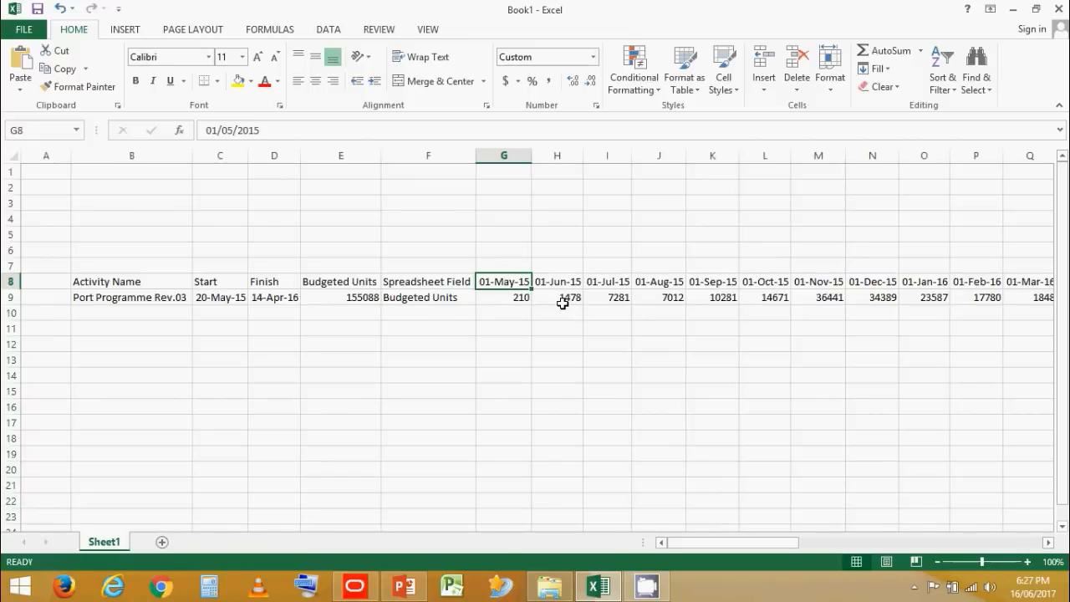
Format the month dates in G8:R8 with the custom number format mmm-yy.
drag(503, 281, 918, 283)
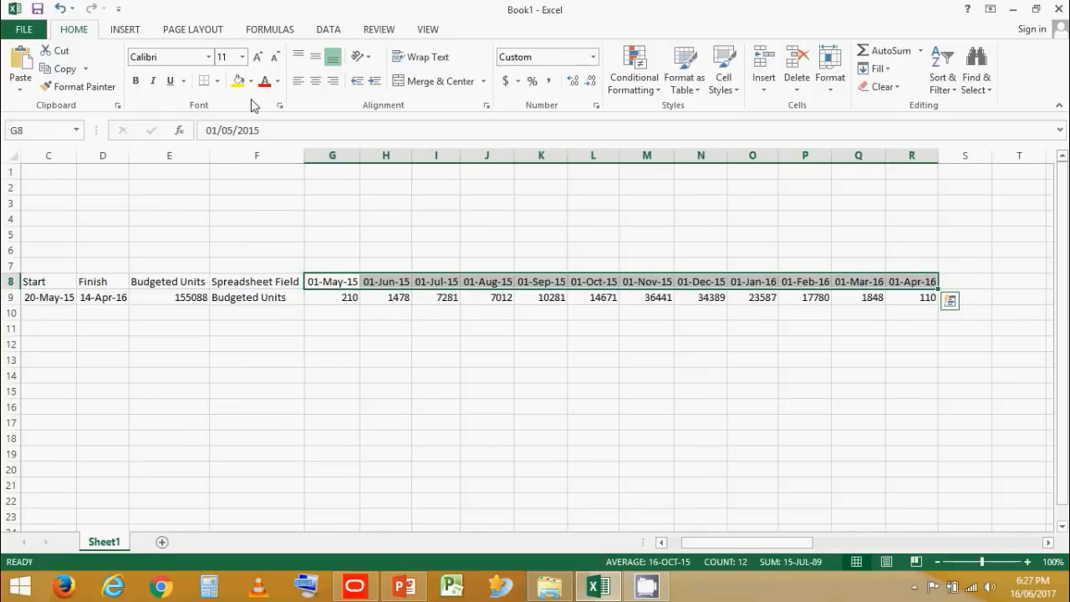
click(282, 106)
click(239, 38)
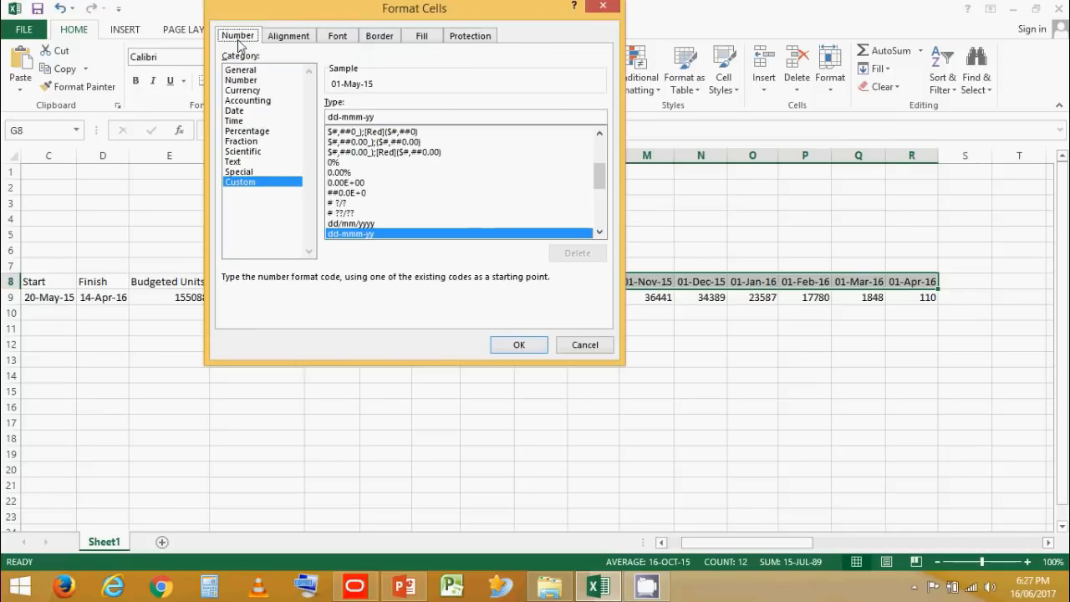
drag(598, 176, 598, 194)
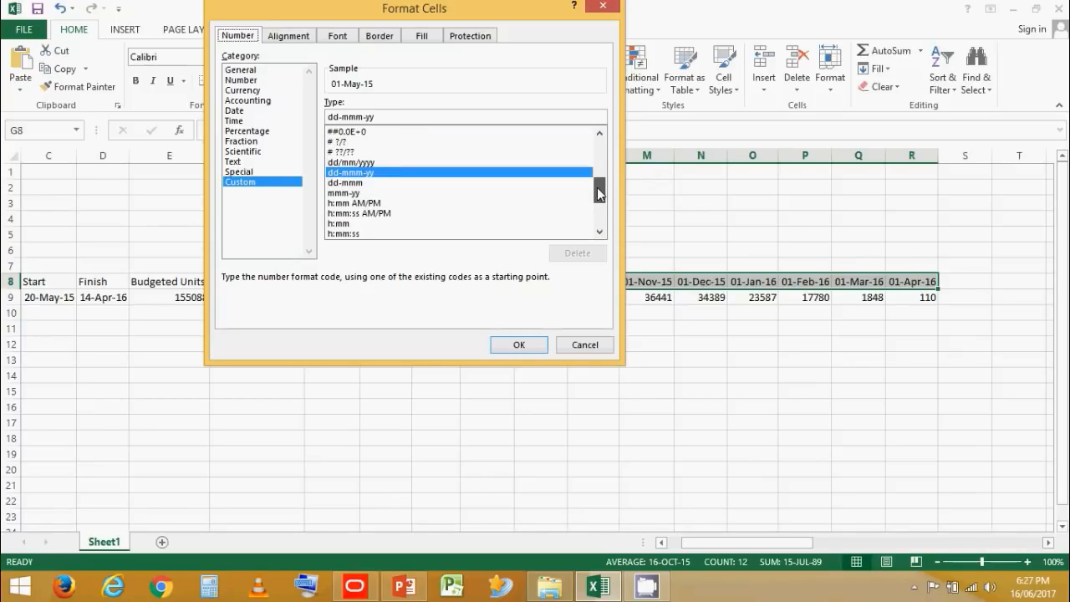
click(347, 193)
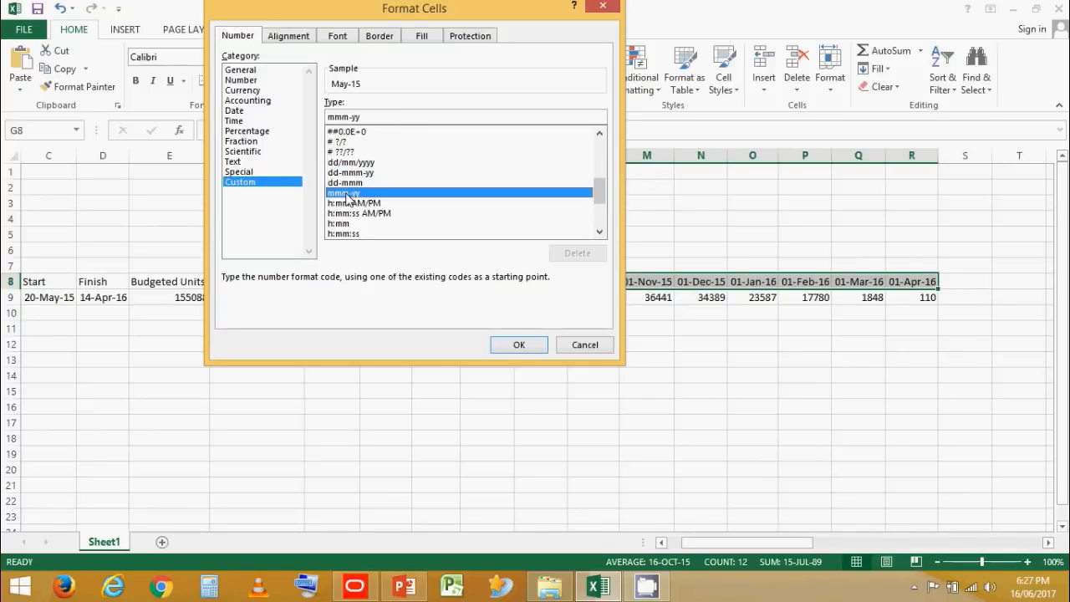
click(512, 345)
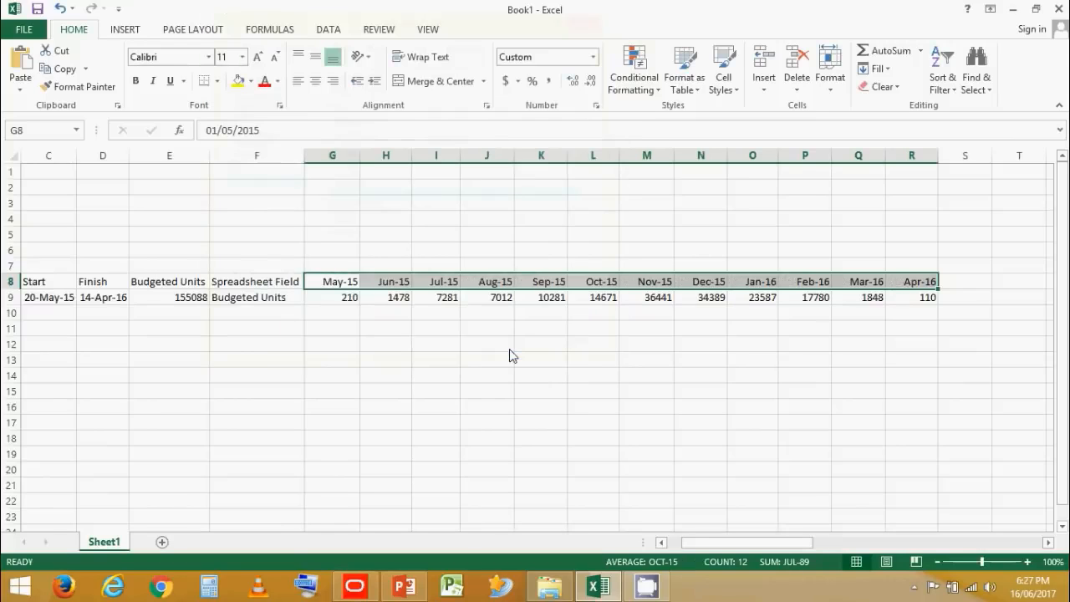
click(356, 326)
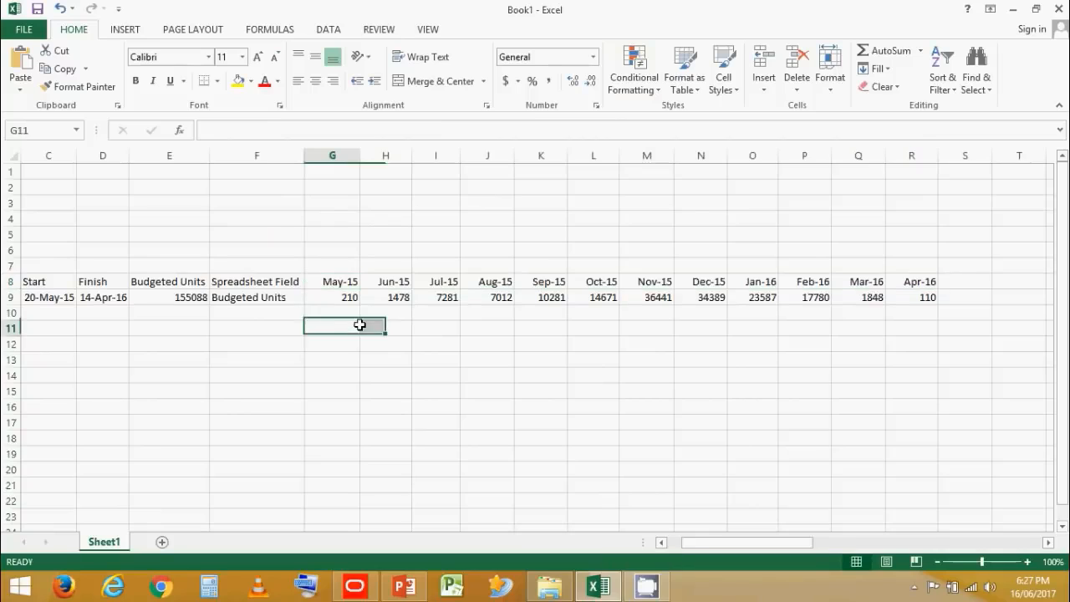
Review the month headings in row 8 from May-15 to Jan-16, and undo their mmm-yy format.
click(343, 284)
click(380, 282)
click(449, 286)
click(539, 283)
click(649, 286)
click(744, 286)
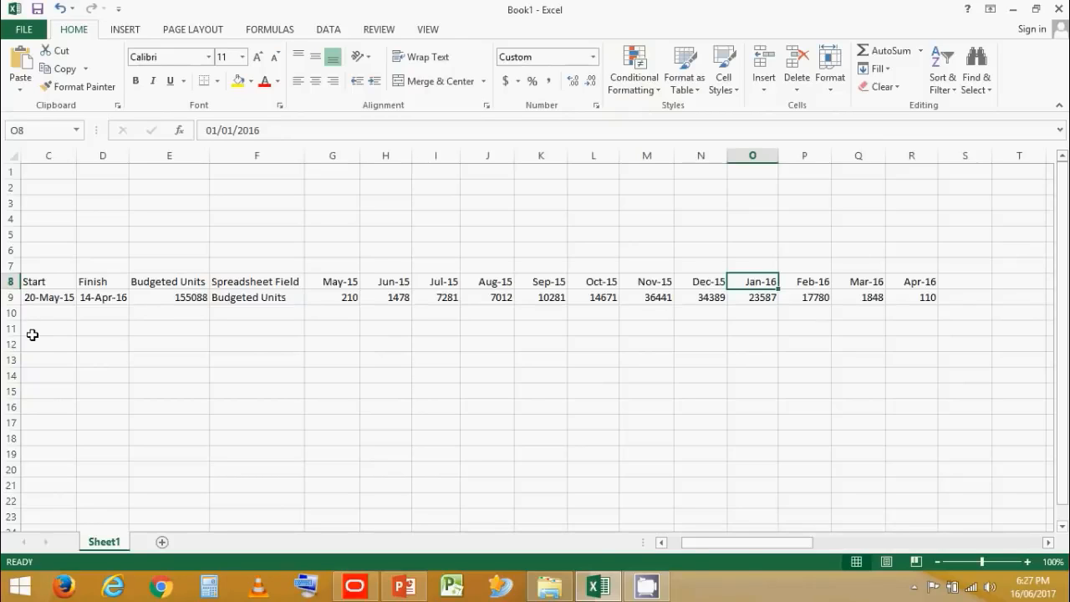
key(ctrl+z)
Insert a blank row above the Port Programme Rev.03 row and enter the month-end formula +EOMONTH(G8,0) in G9.
click(10, 297)
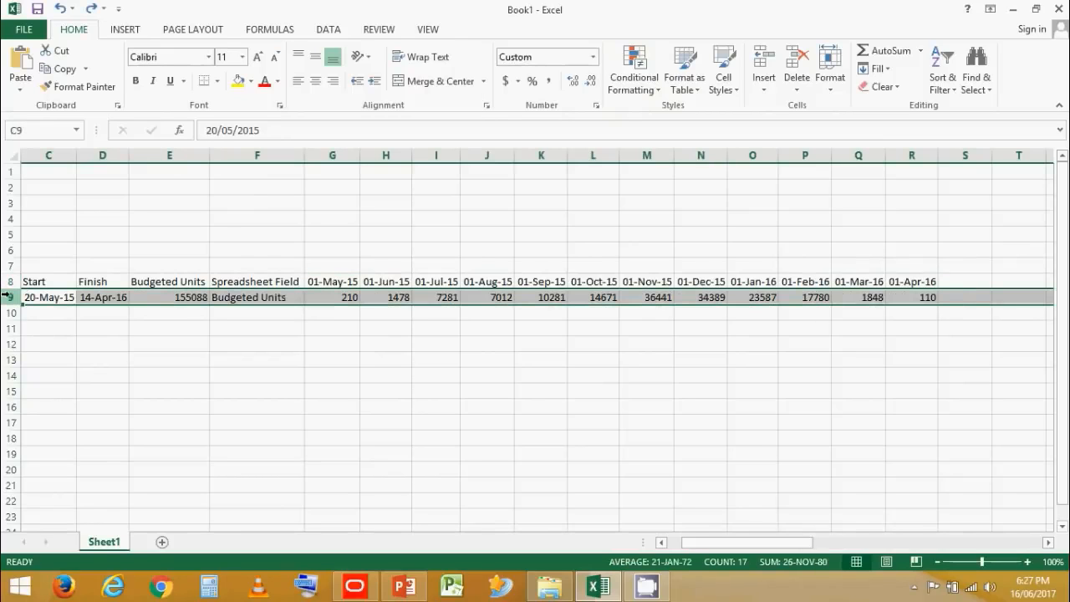
key(ctrl+shift+plus)
click(331, 291)
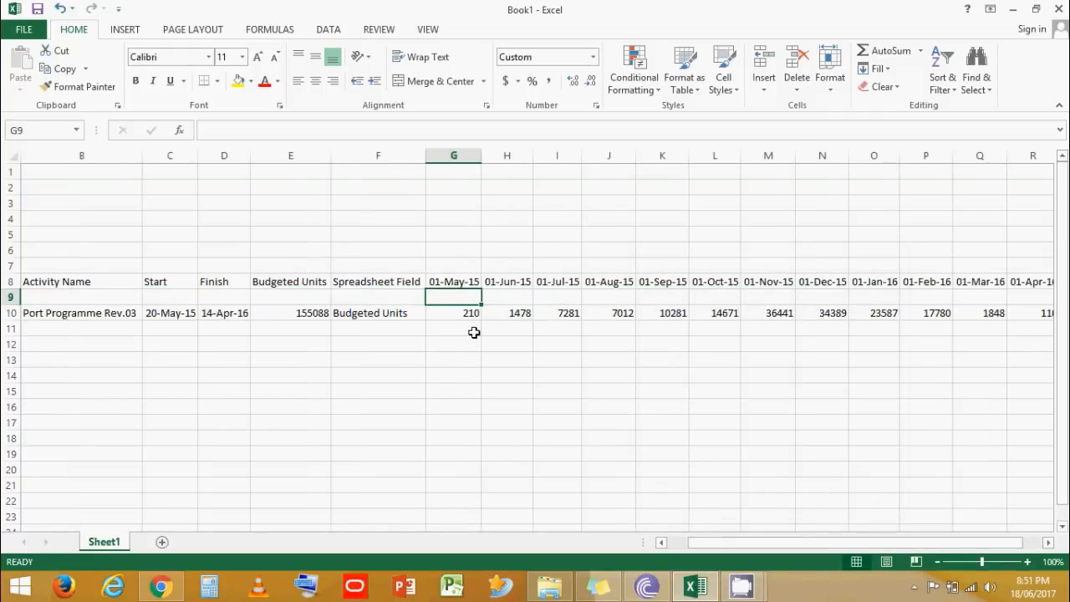
text(+)
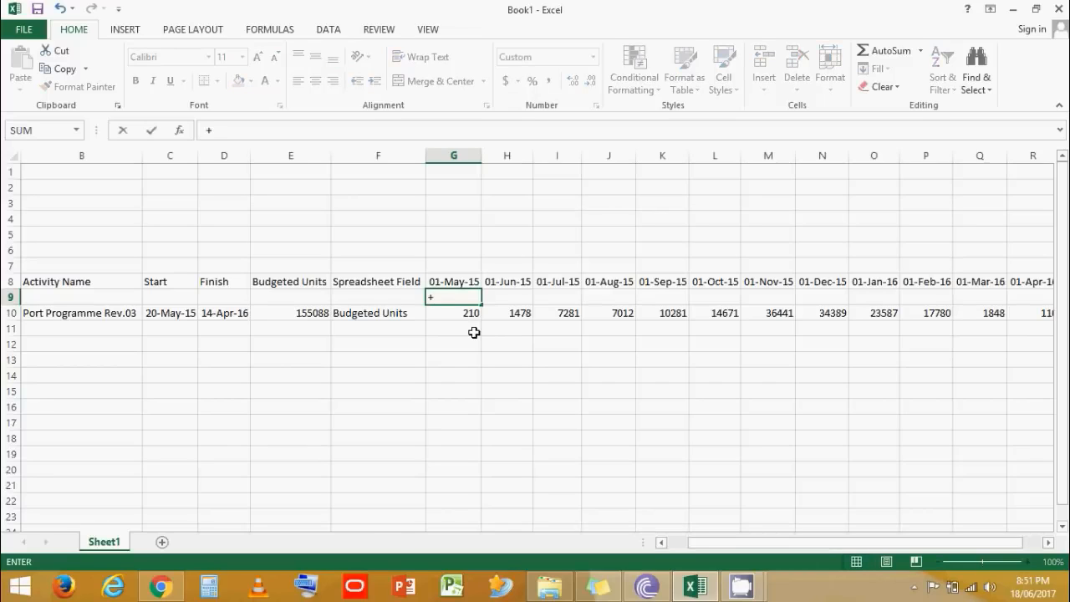
text(eo)
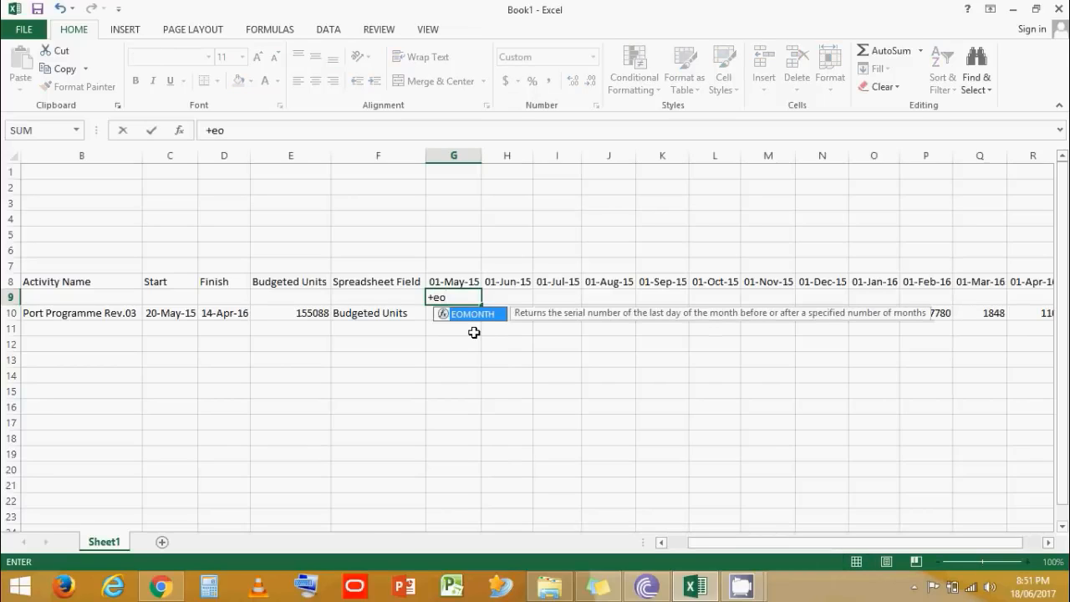
key(Tab)
key(Up)
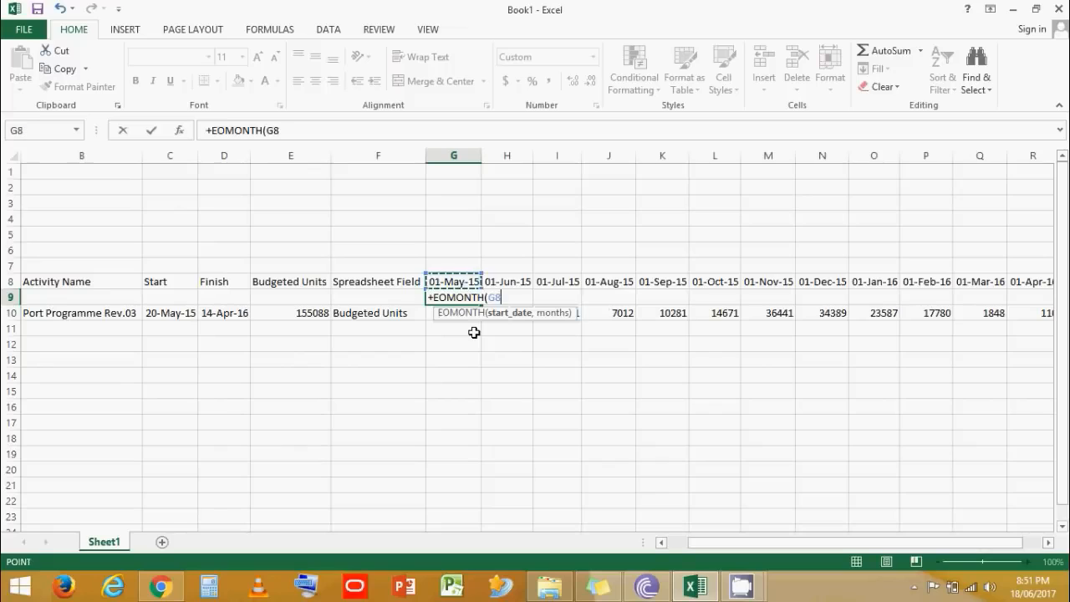
text(,)
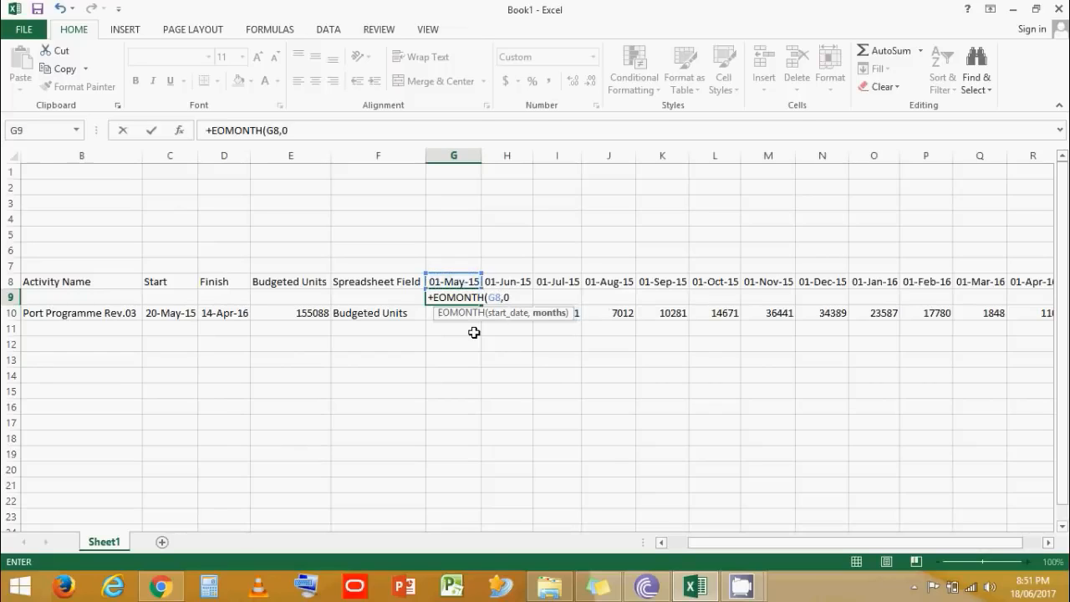
text(0))
key(Return)
key(Up)
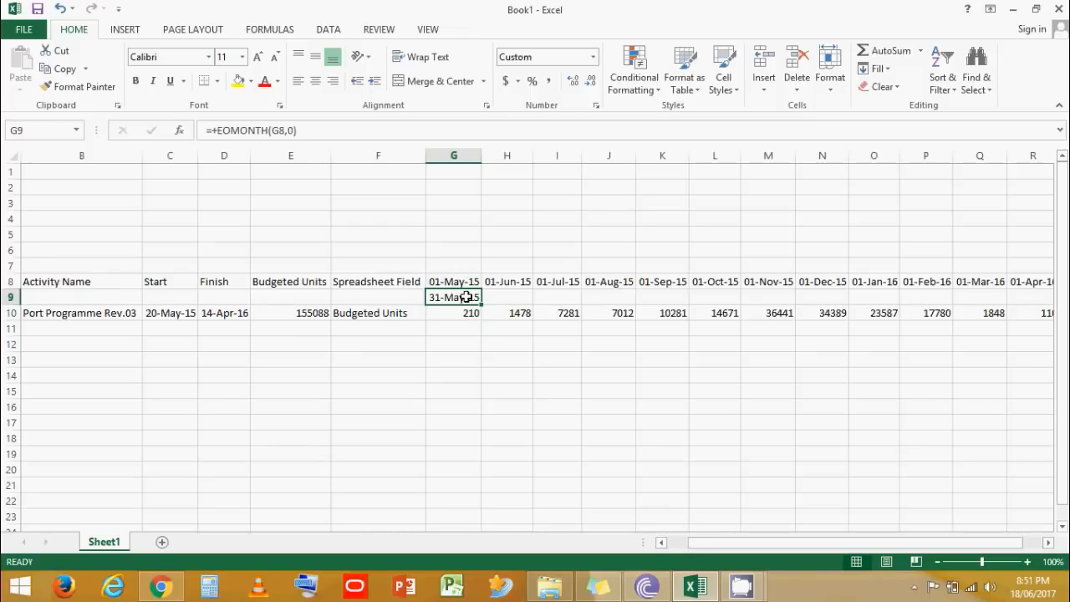
Fill the month-end formula from G9 across to K9 and check the resulting dates.
drag(481, 304, 687, 305)
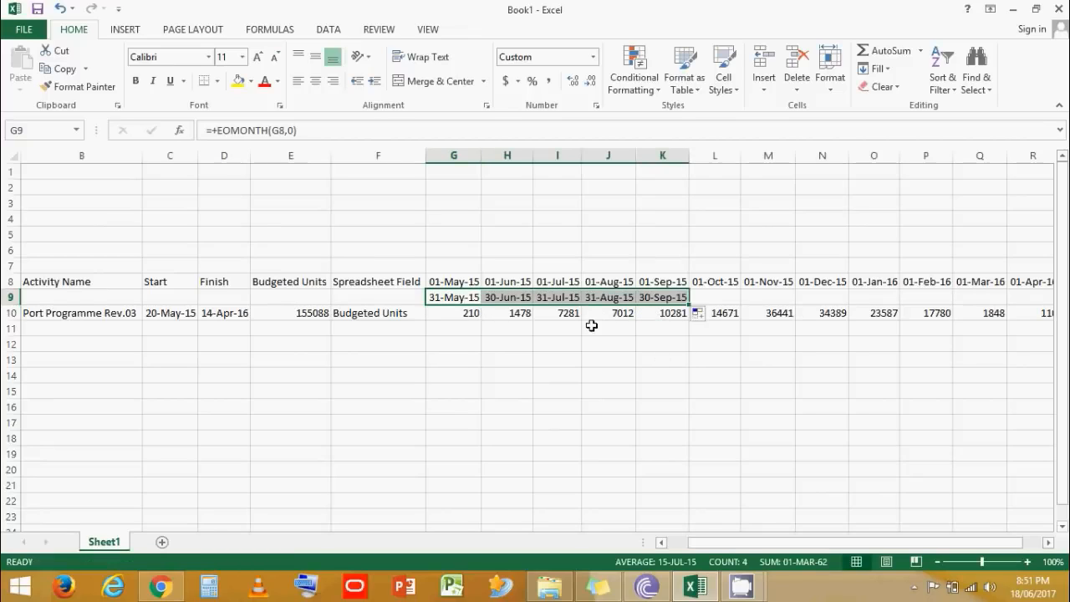
click(611, 298)
click(557, 299)
click(486, 298)
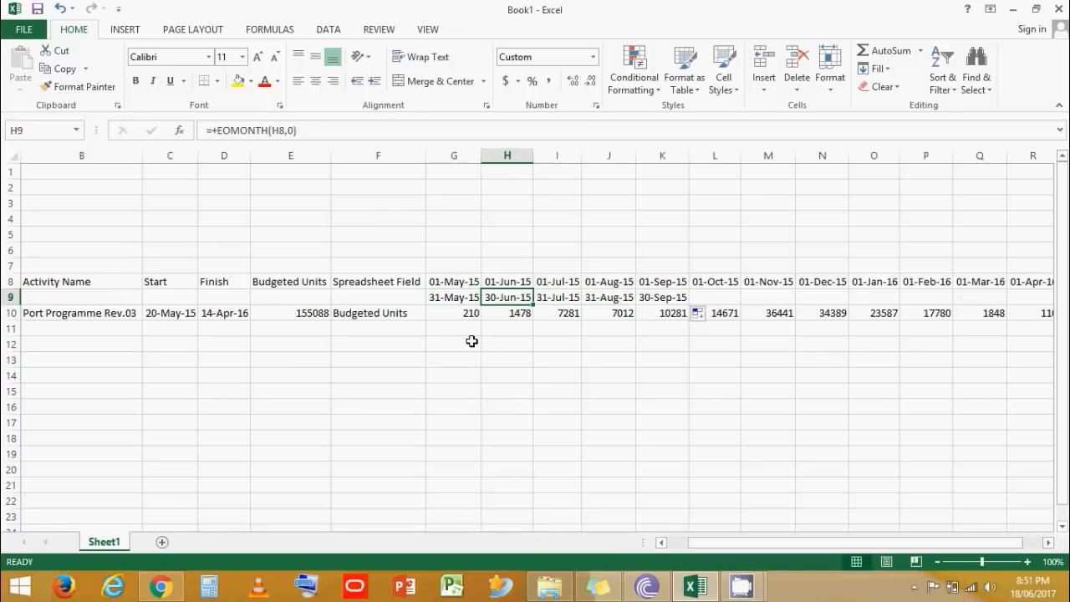
click(364, 328)
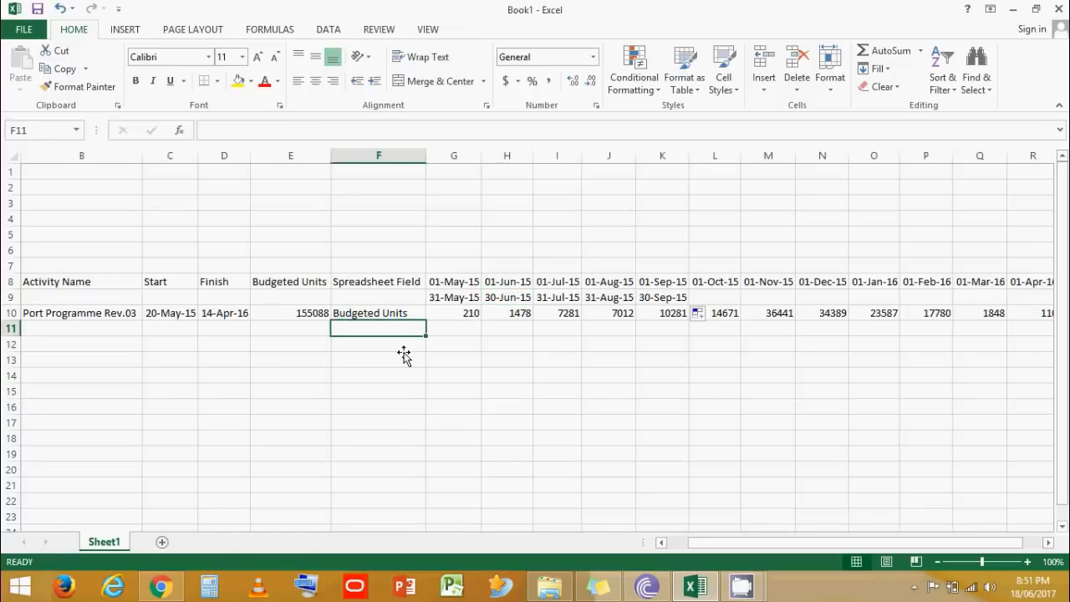
Label cell F11, below Budgeted Units, as Cum Plan Units.
click(472, 313)
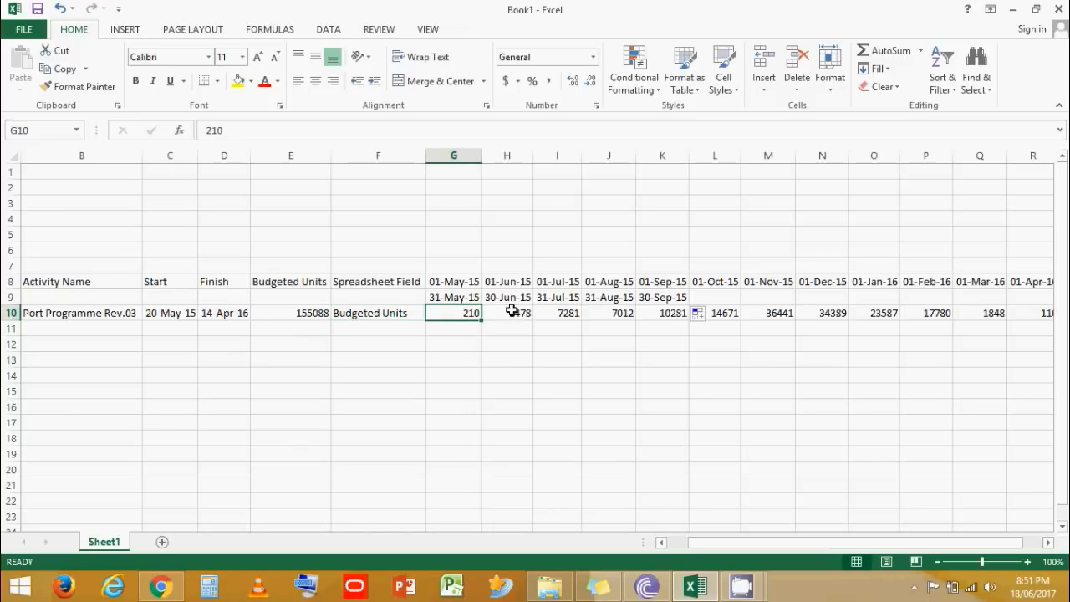
click(386, 326)
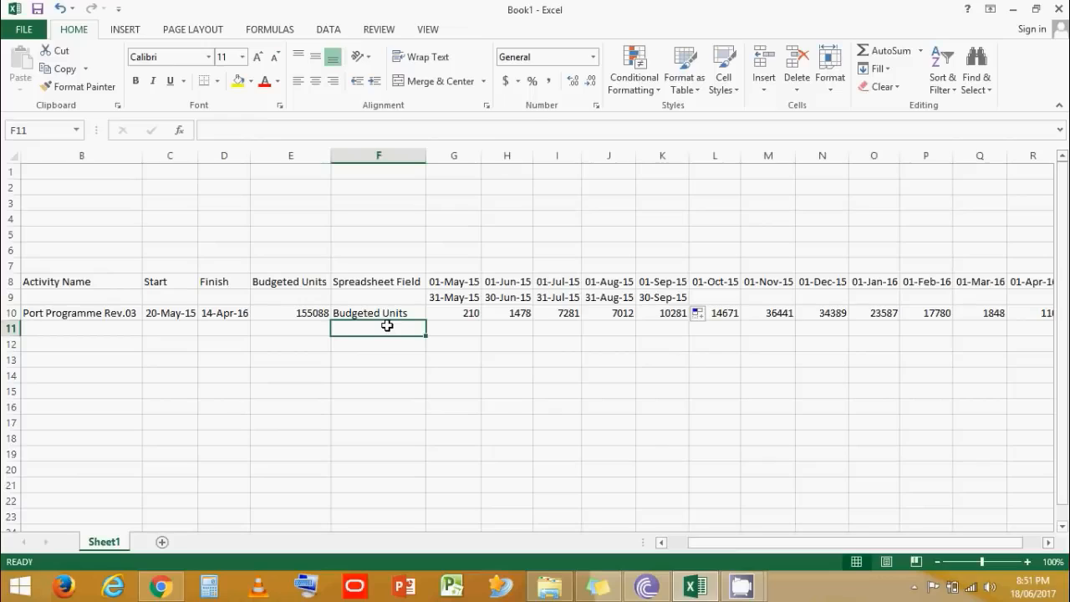
text(Cum )
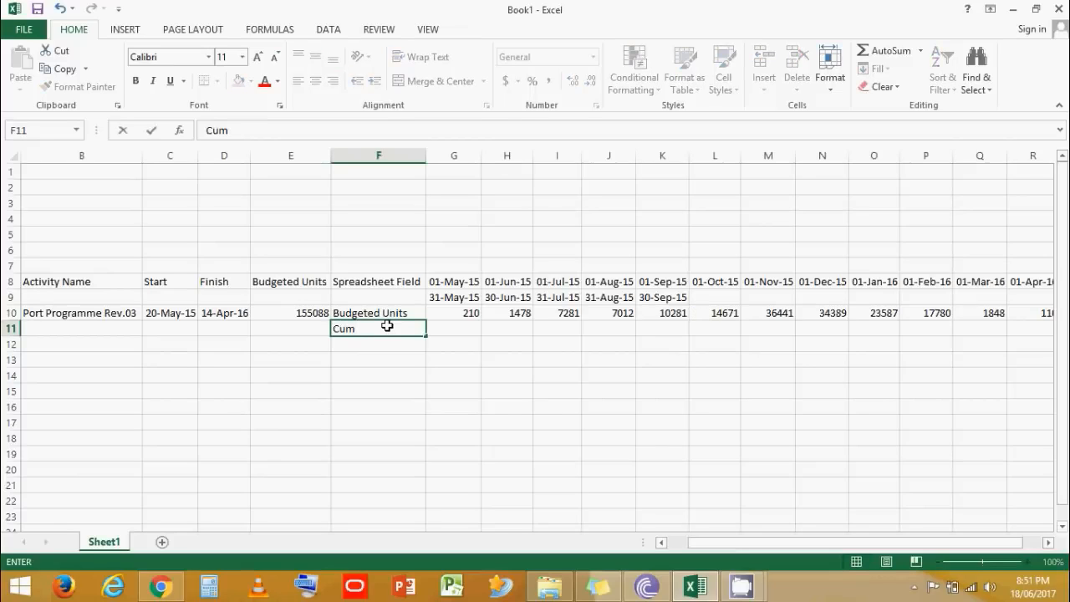
text(Plan Units)
key(Return)
key(Up)
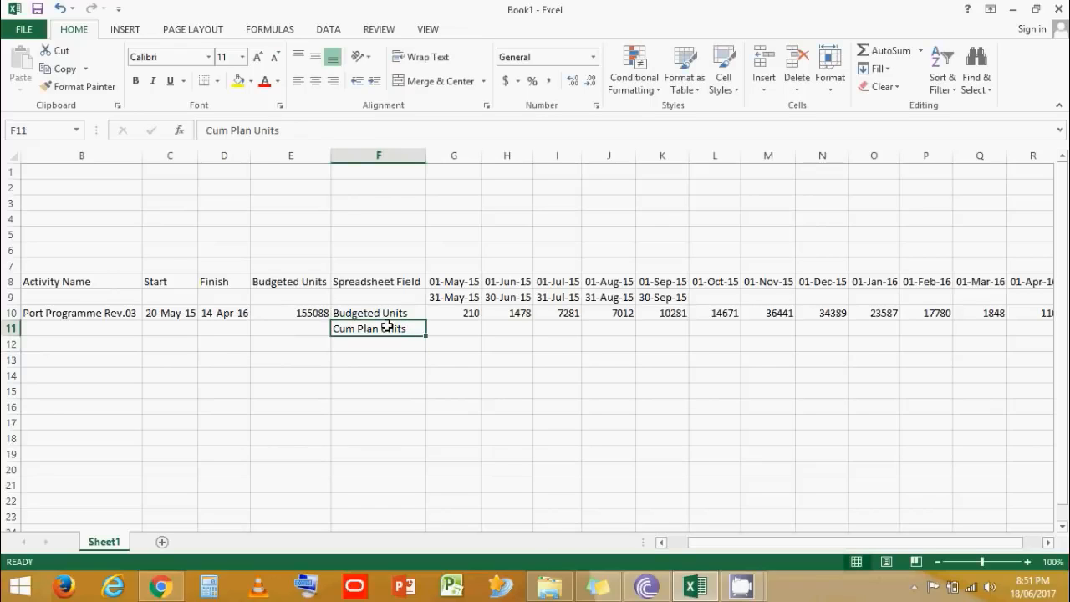
Enter the formula +G10 in G11 as the first cumulative value and set its number format to General.
key(Right)
text(+)
key(Up)
key(Return)
key(Up)
click(592, 56)
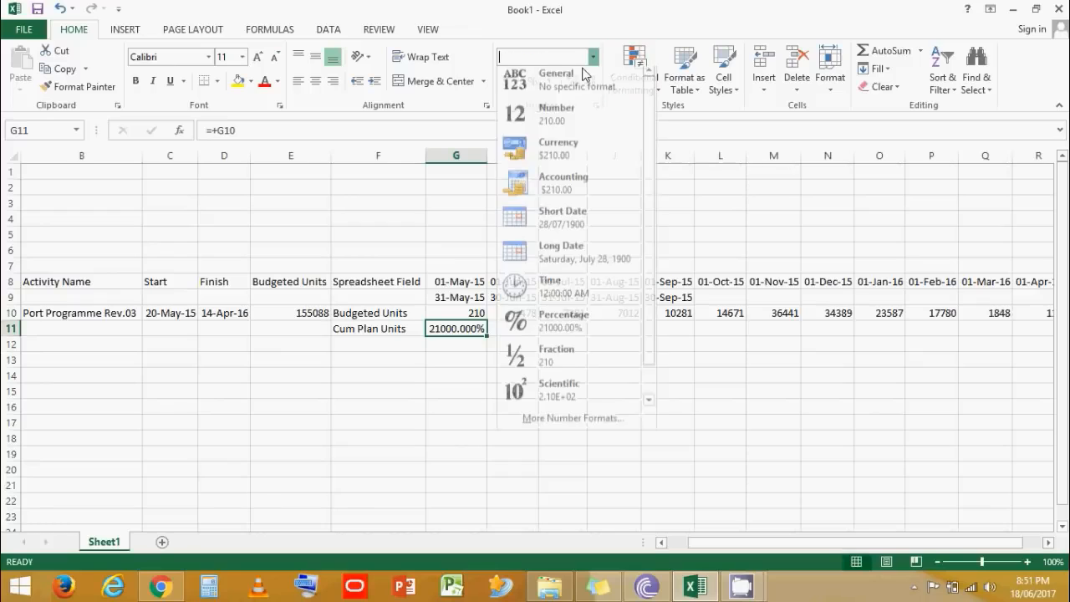
click(561, 84)
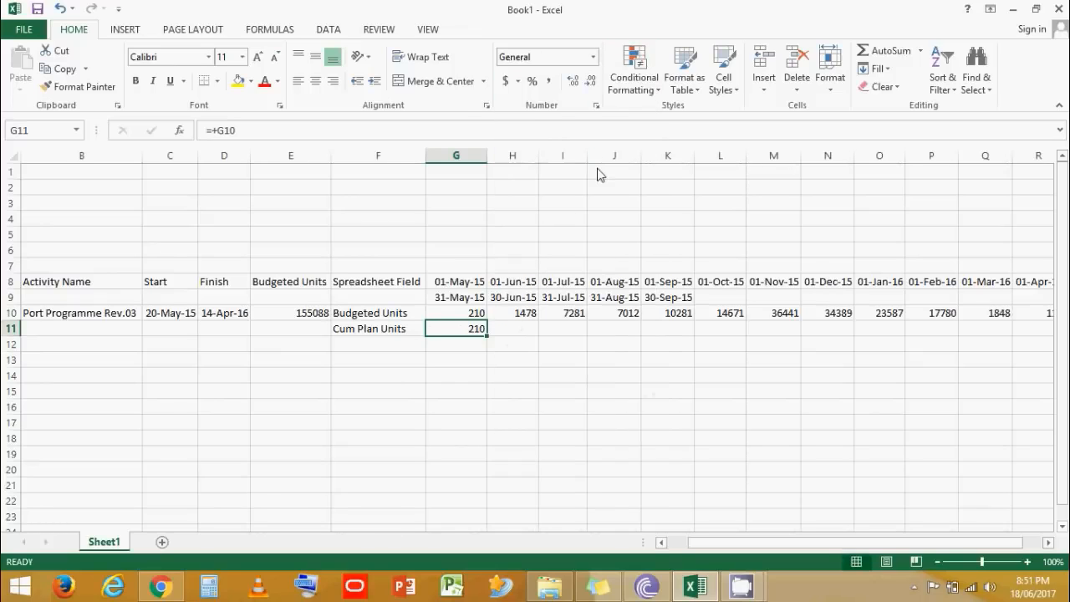
Enter the running-total formula +H10+G11 in H11 and set its number format to General.
key(Right)
text(+)
key(Up)
text(+)
key(Left)
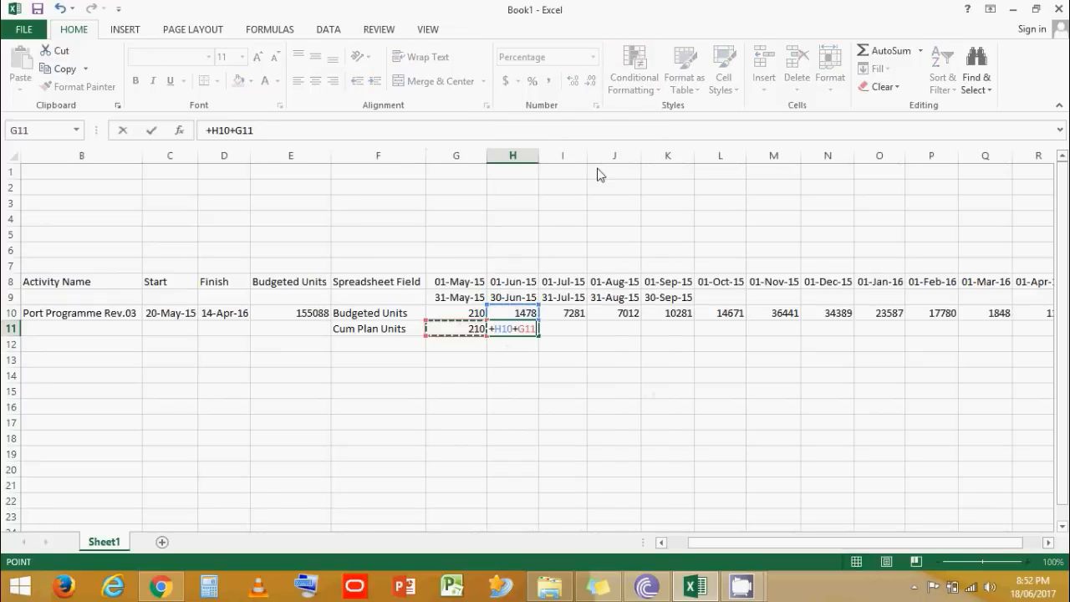
key(Return)
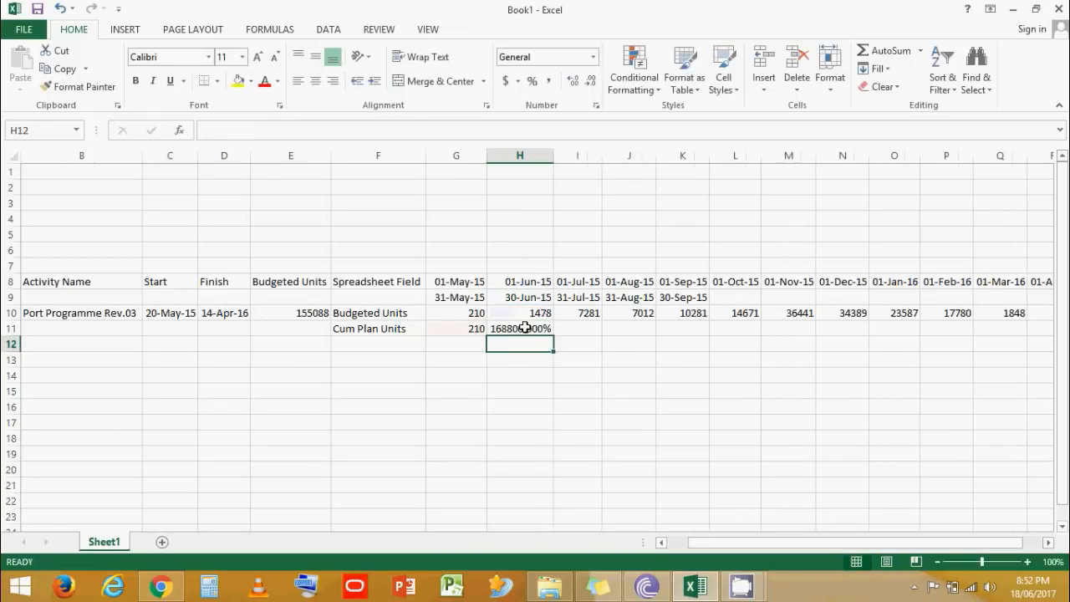
click(523, 326)
click(592, 57)
click(541, 92)
Fill the cumulative formula from H11 across to R11 and extend the month-end dates from K9 to R9.
drag(554, 335, 886, 332)
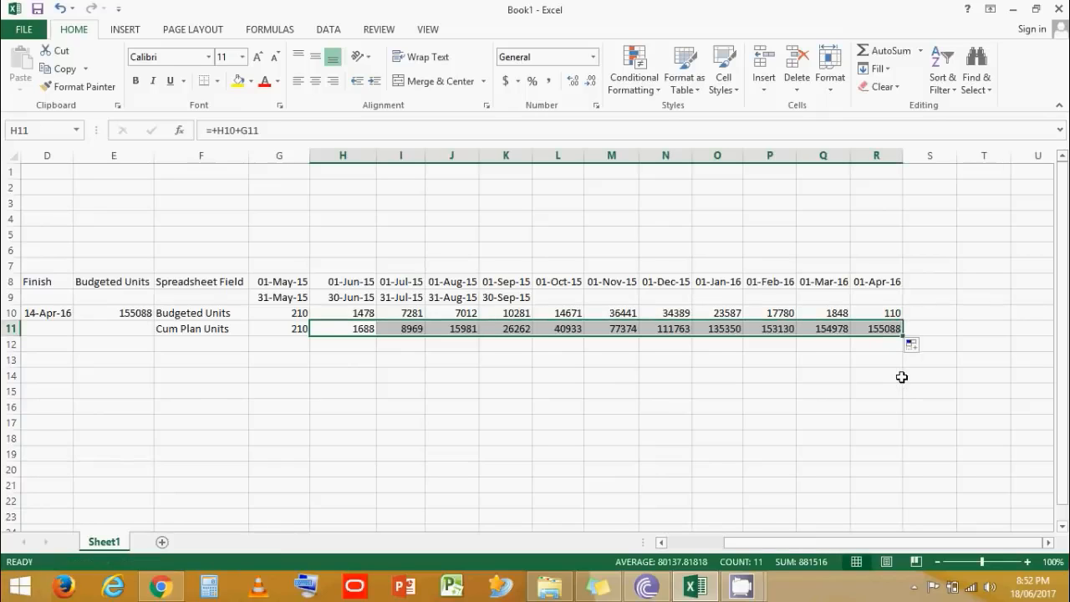
click(514, 297)
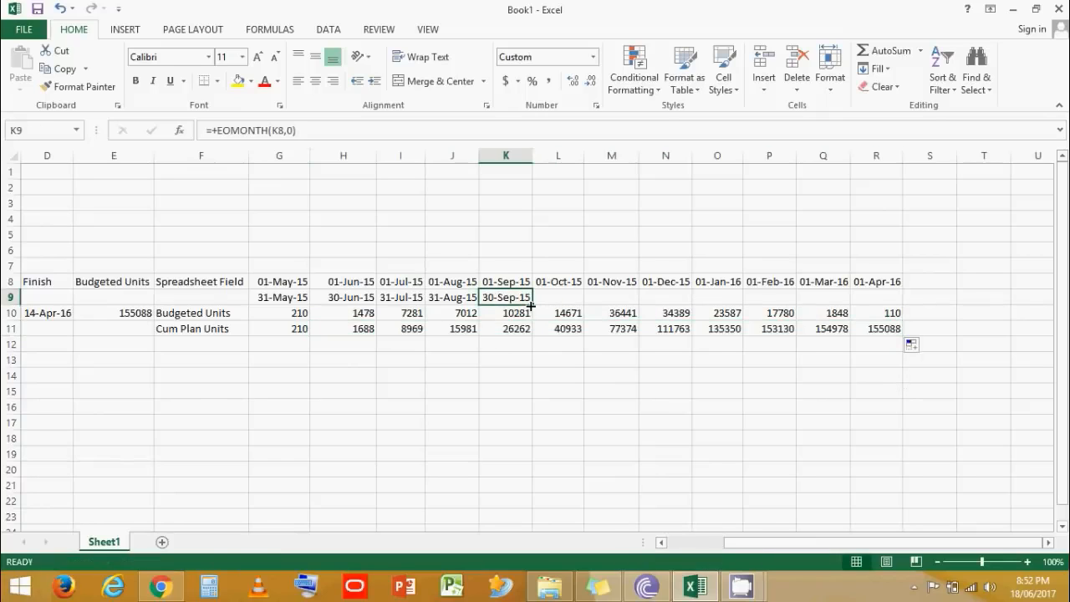
drag(532, 306, 893, 299)
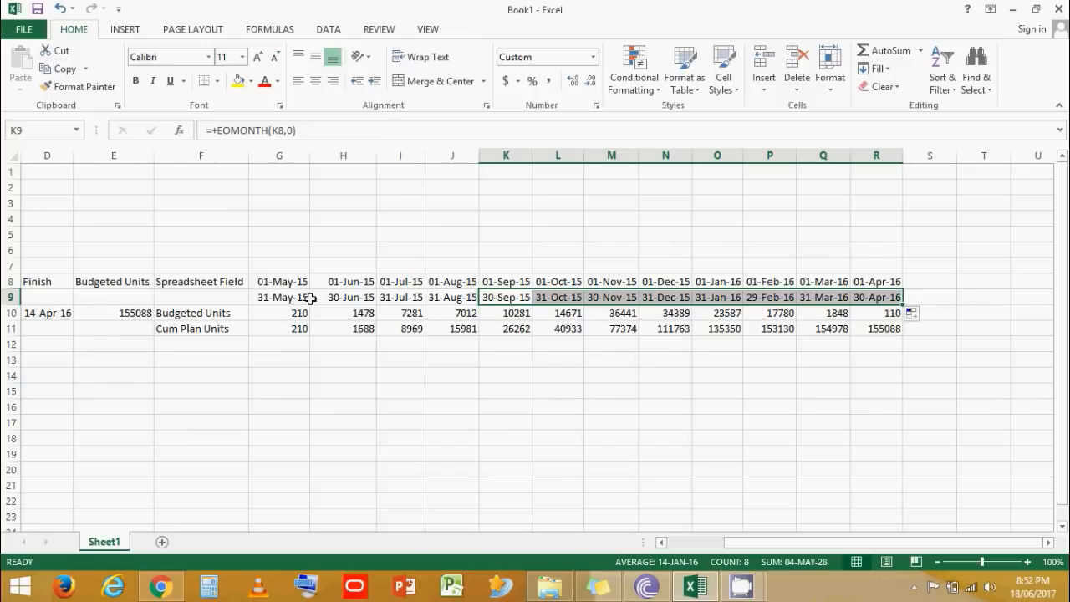
Label cell F12, below Cum Plan Units, as Cum Plan %.
click(201, 344)
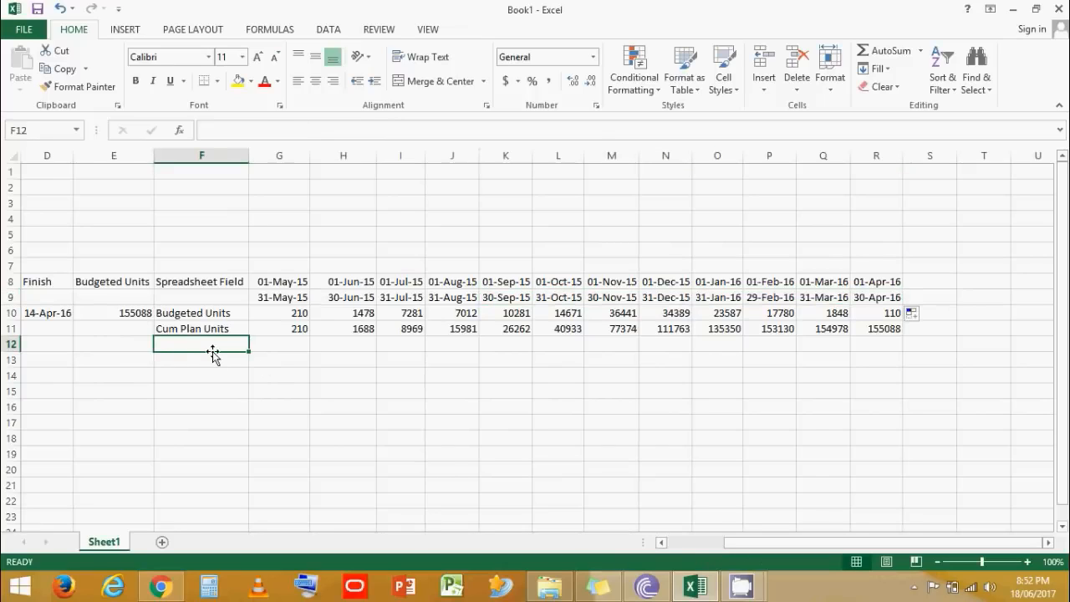
text(CUm Plan )
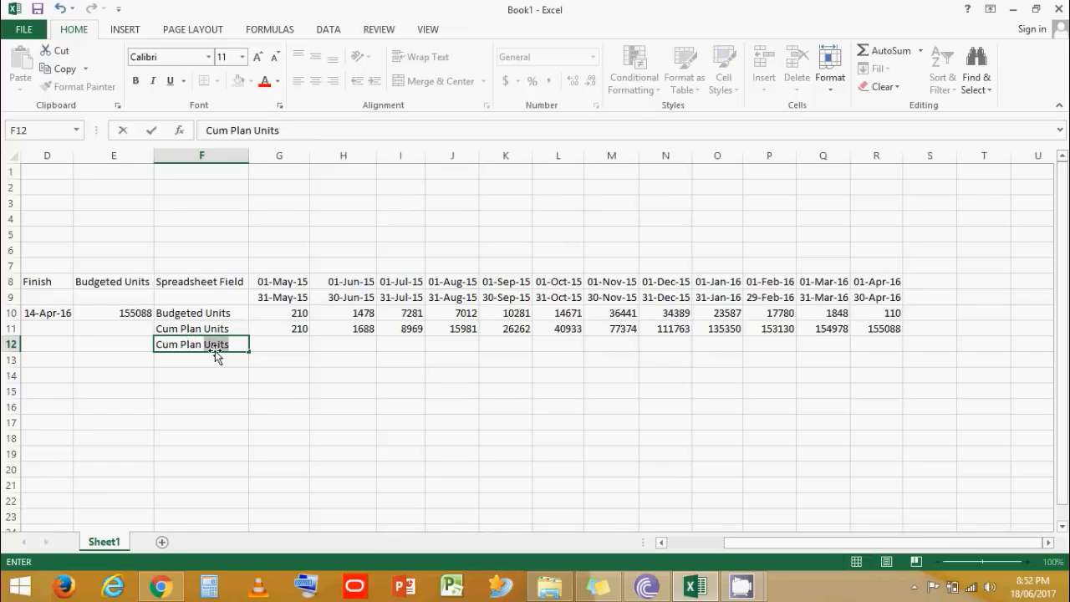
text(%)
key(Return)
key(Up)
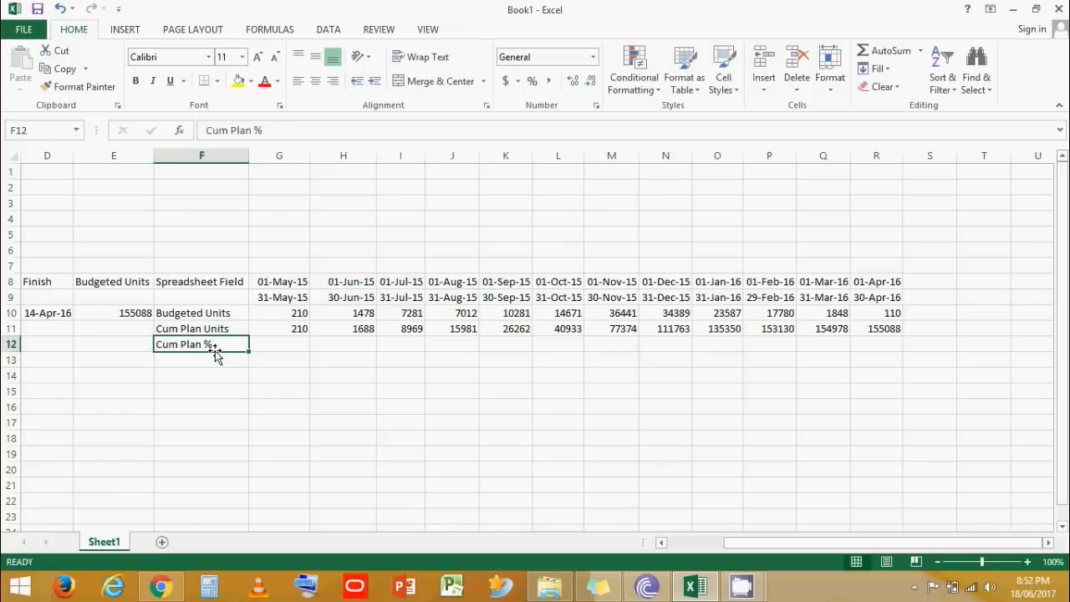
Enter the cumulative percentage formula +G11/$R11 in G12, with the column of the total fixed.
key(Right)
text(+)
key(Up)
text(/)
click(884, 323)
click(239, 138)
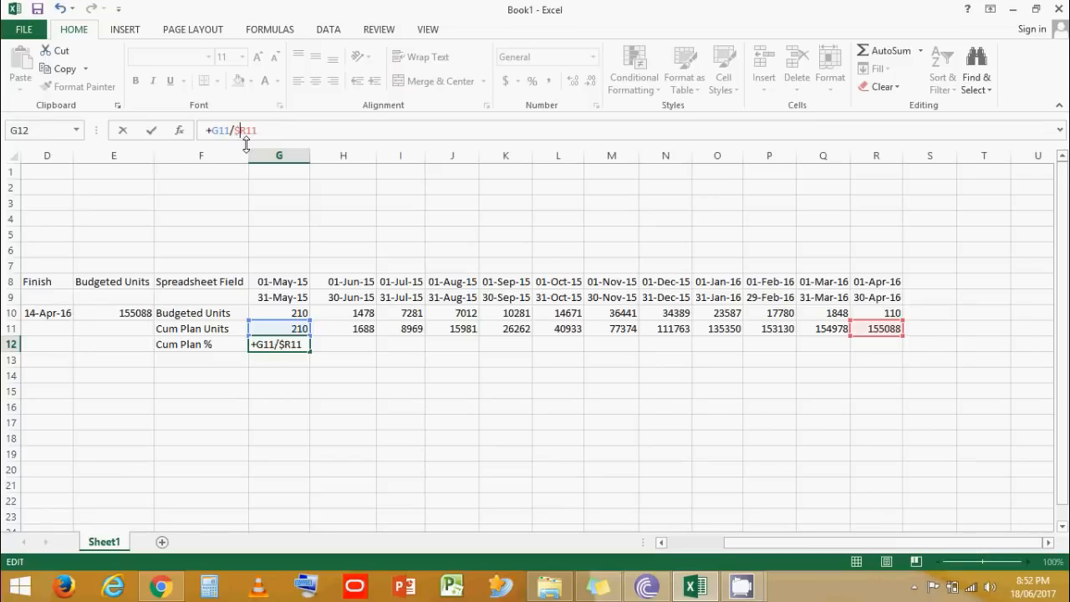
key(Return)
Format G12 as a percentage with three decimals and fill it across to R12.
click(285, 344)
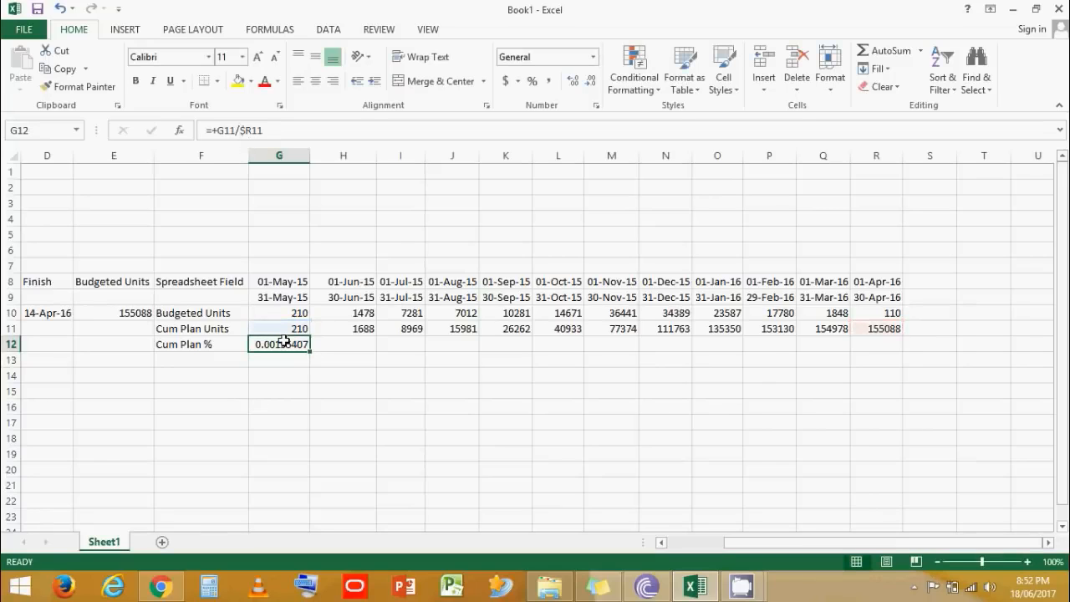
click(532, 82)
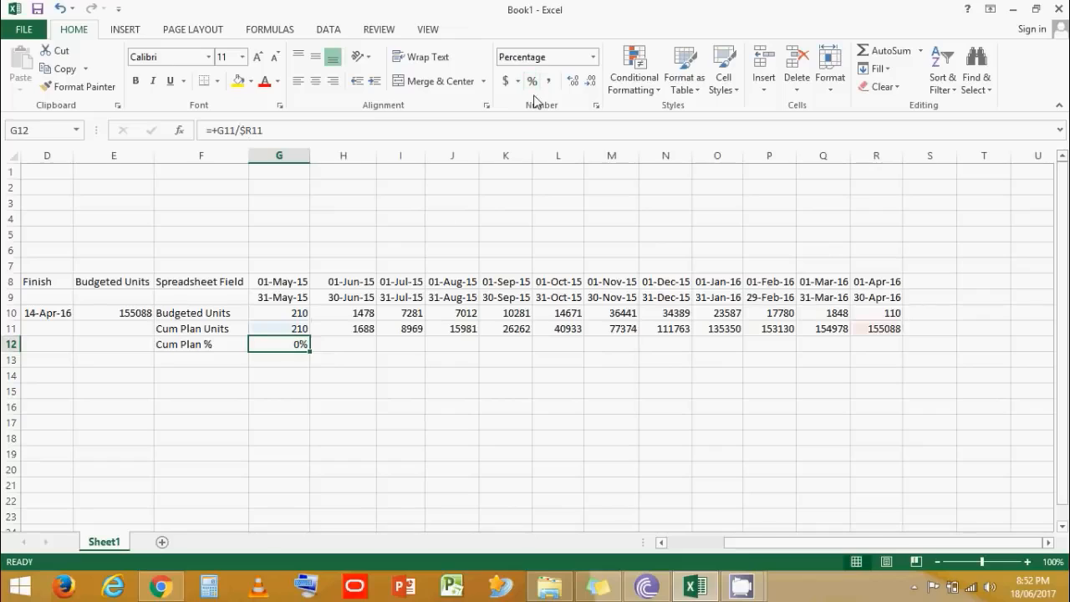
click(573, 87)
click(573, 89)
click(573, 89)
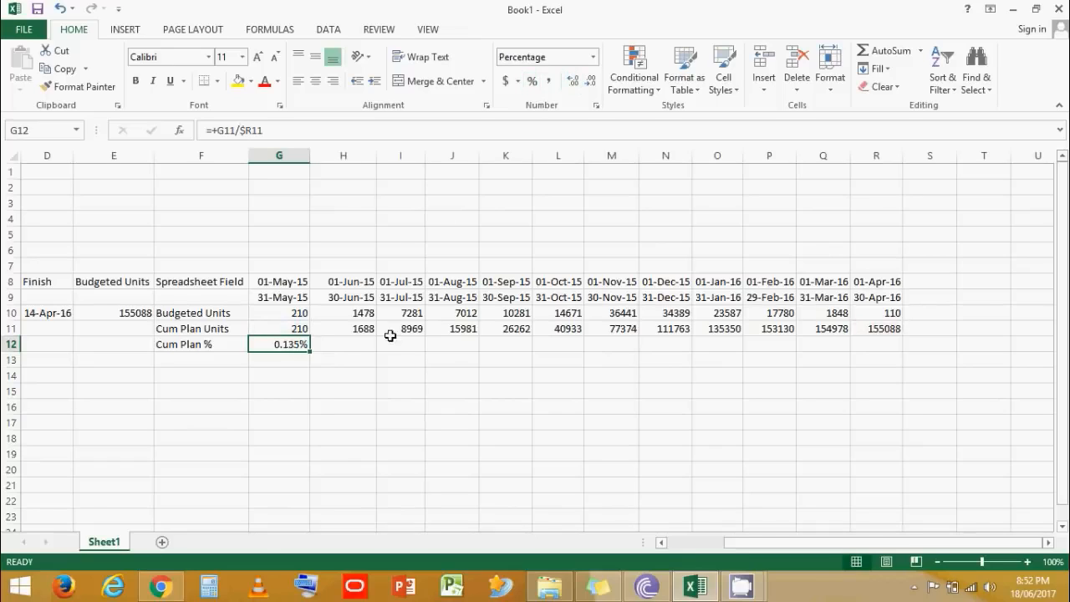
drag(310, 351, 886, 348)
click(638, 422)
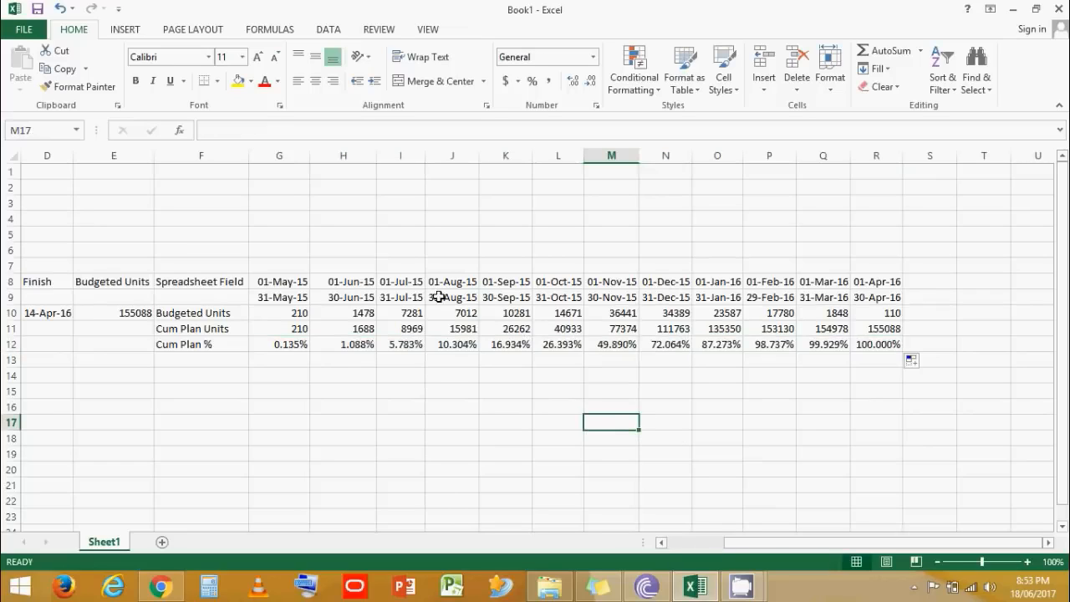
Check the cumulative plan percentages for the month ends 31-Aug-15 and 30-Sep-15.
click(466, 292)
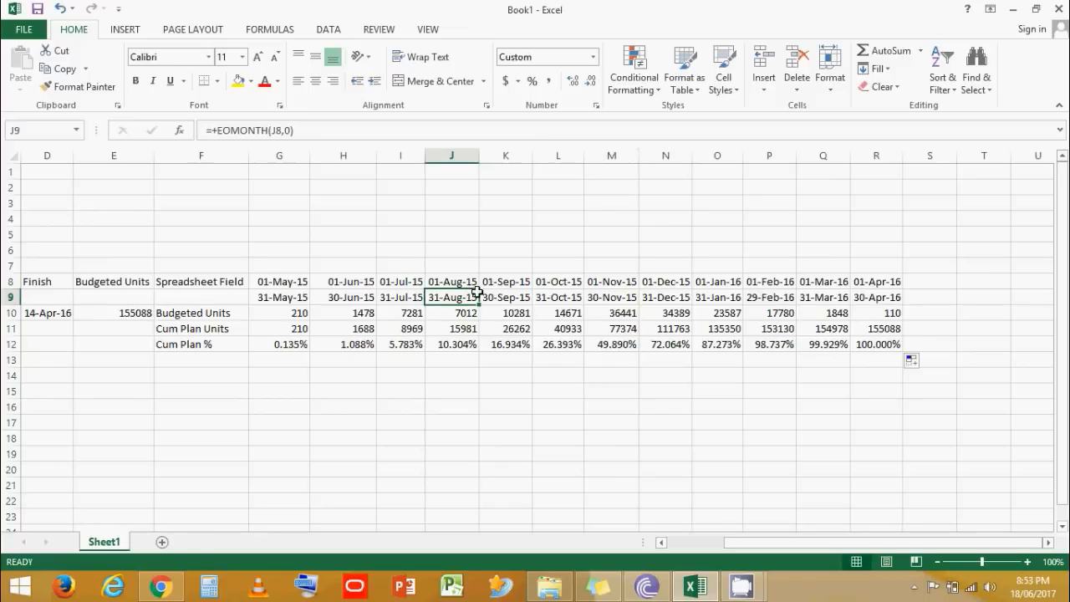
ctrl+click(472, 347)
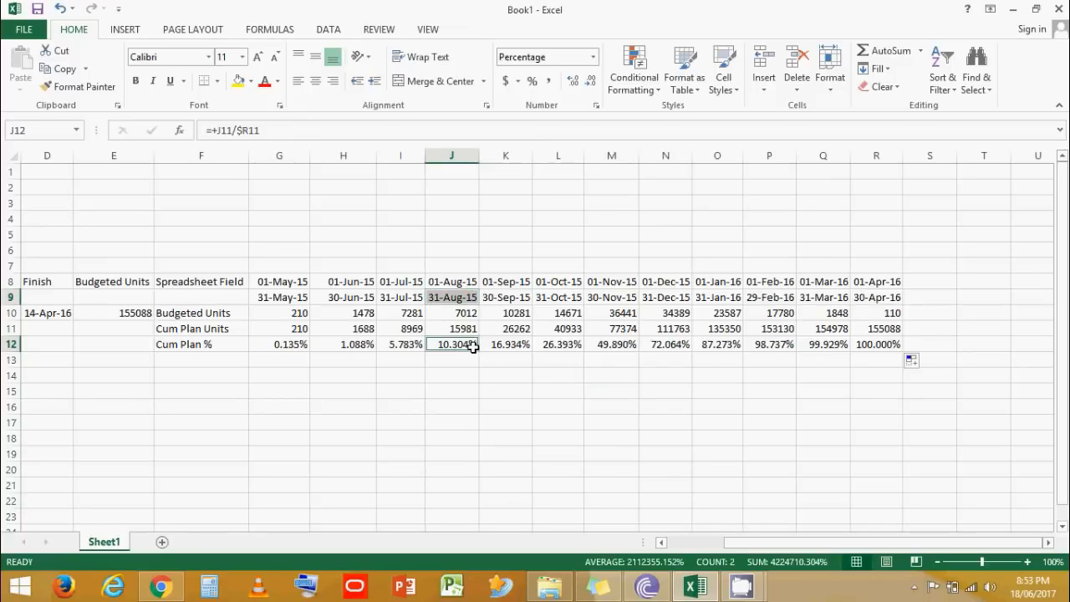
click(511, 298)
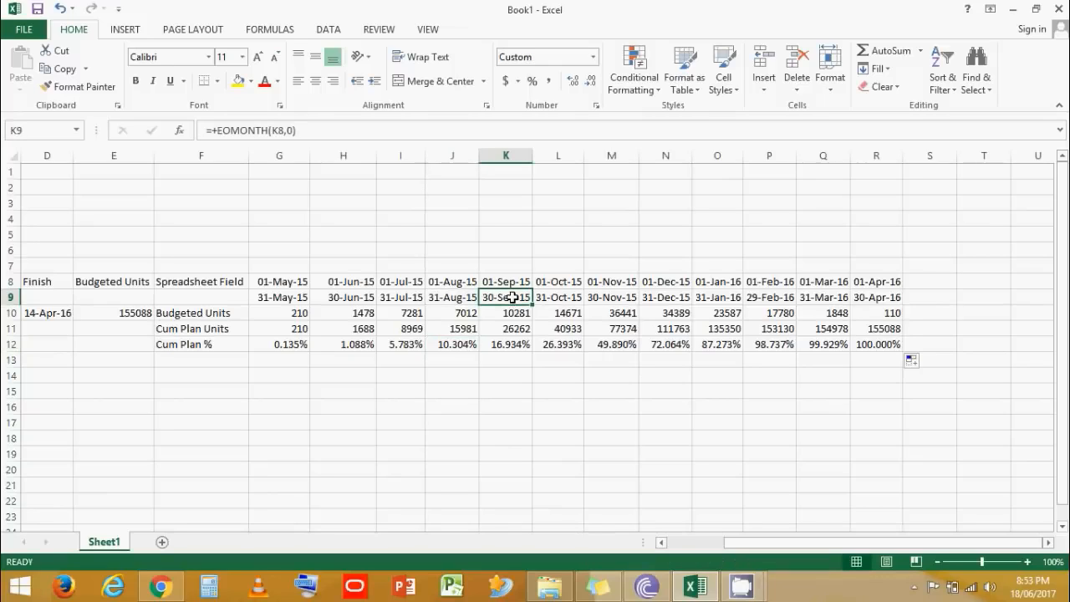
click(516, 341)
click(554, 452)
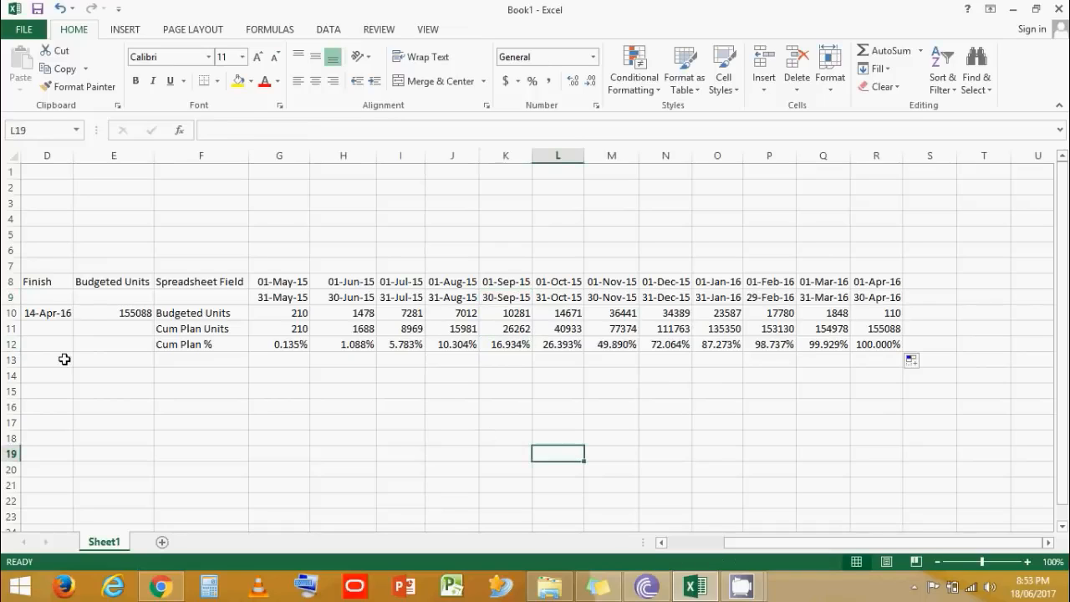
Label cell F9, beside the month-end dates, as Months.
click(201, 390)
click(207, 297)
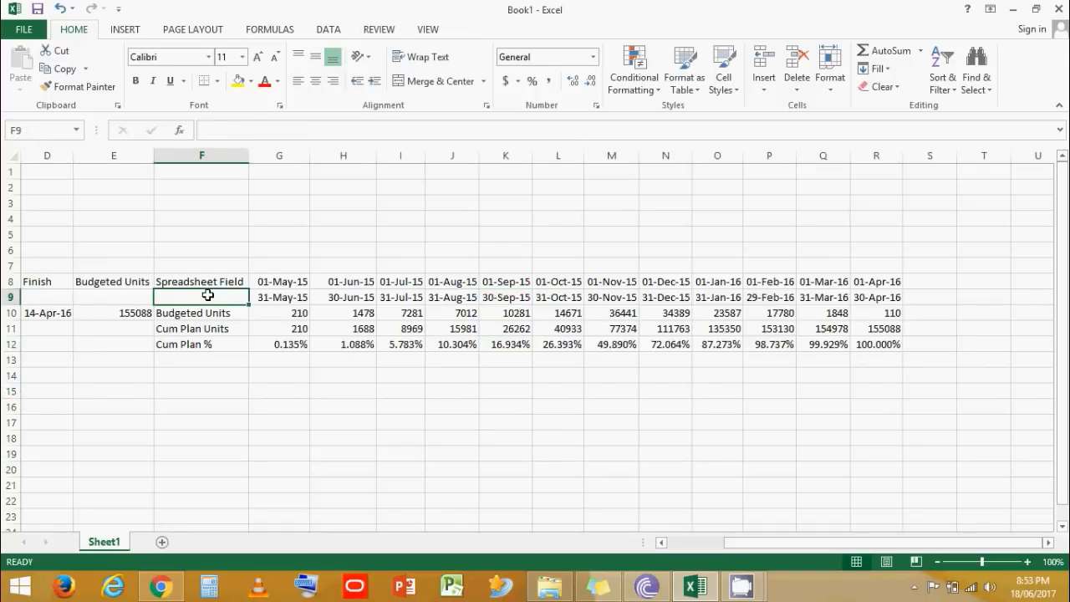
text(Months)
key(Return)
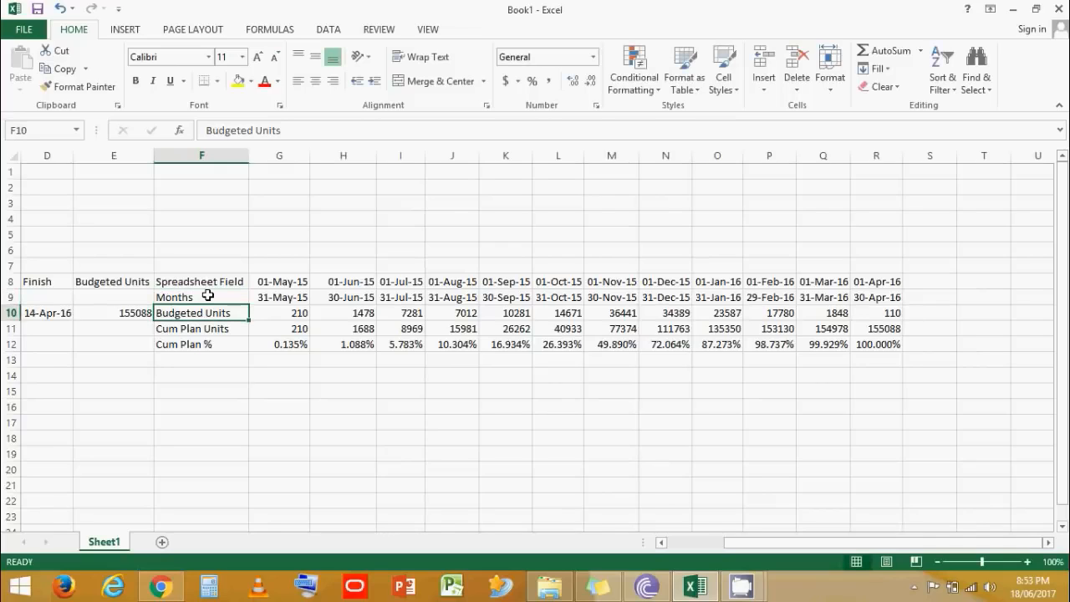
Insert a Line chart from the Months row F9:R9 and the Cum Plan % row F12:R12.
drag(174, 298, 910, 309)
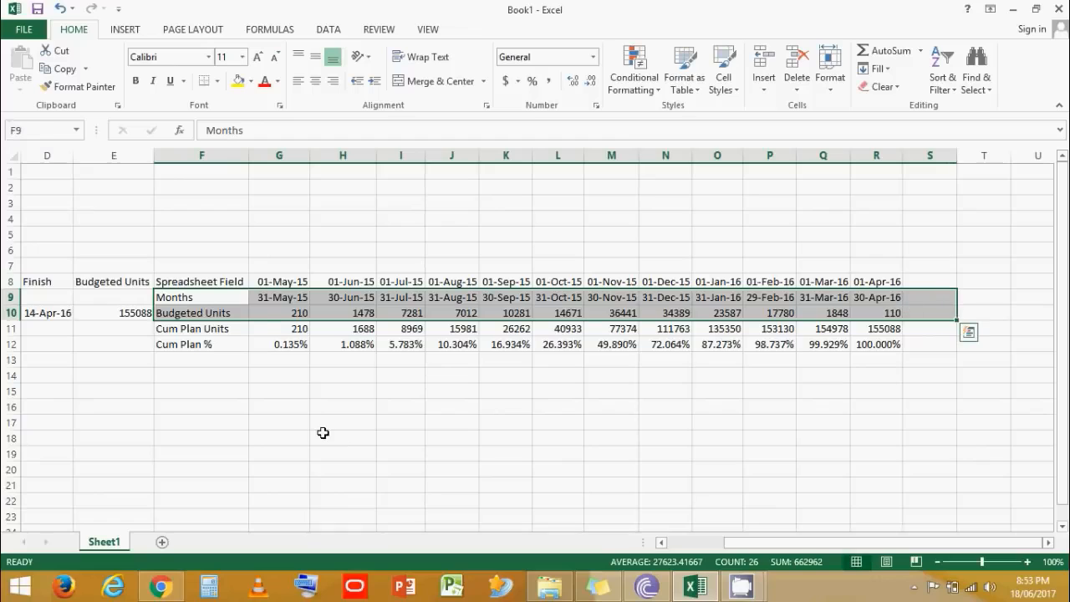
click(323, 432)
drag(175, 299, 877, 304)
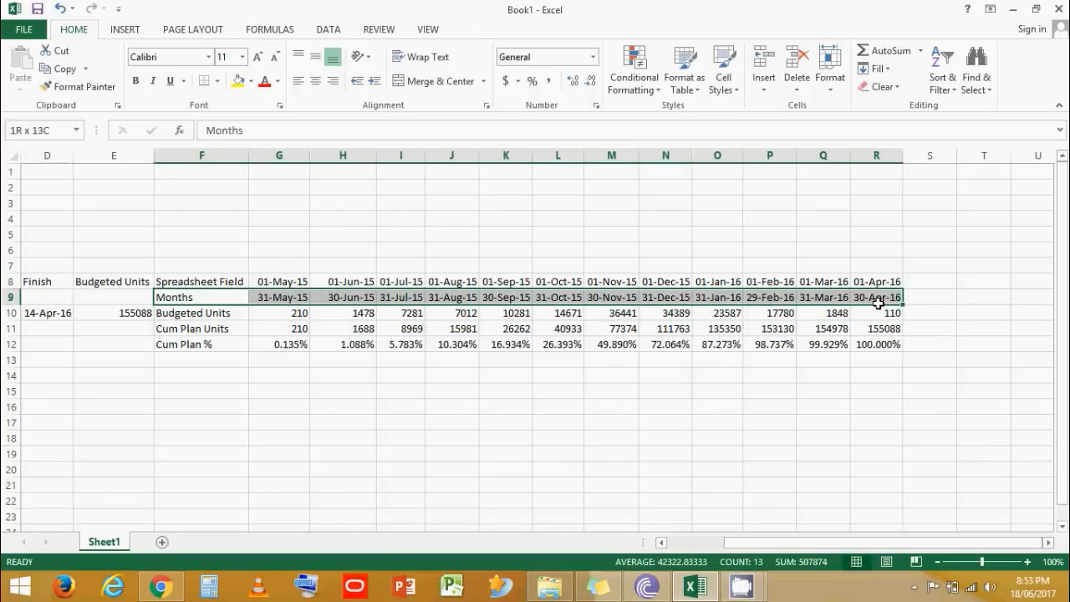
drag(176, 344, 891, 343)
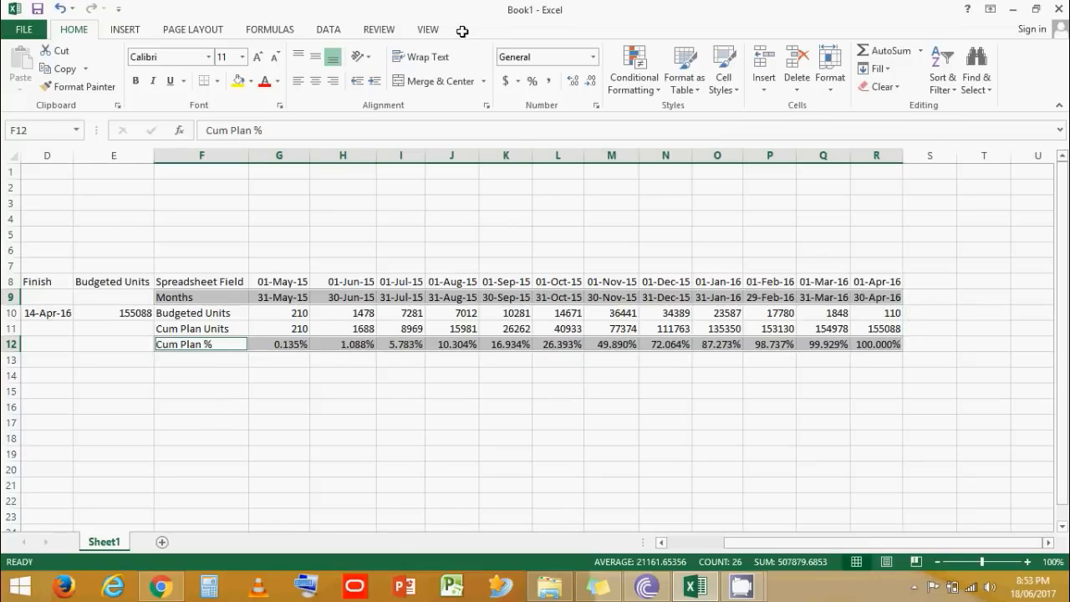
click(123, 30)
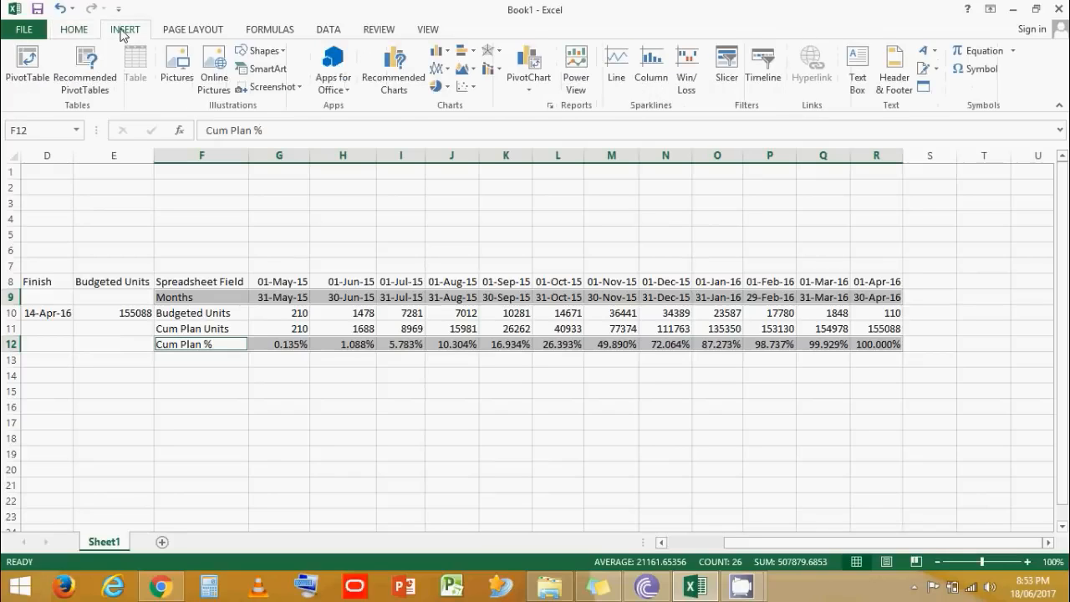
click(395, 87)
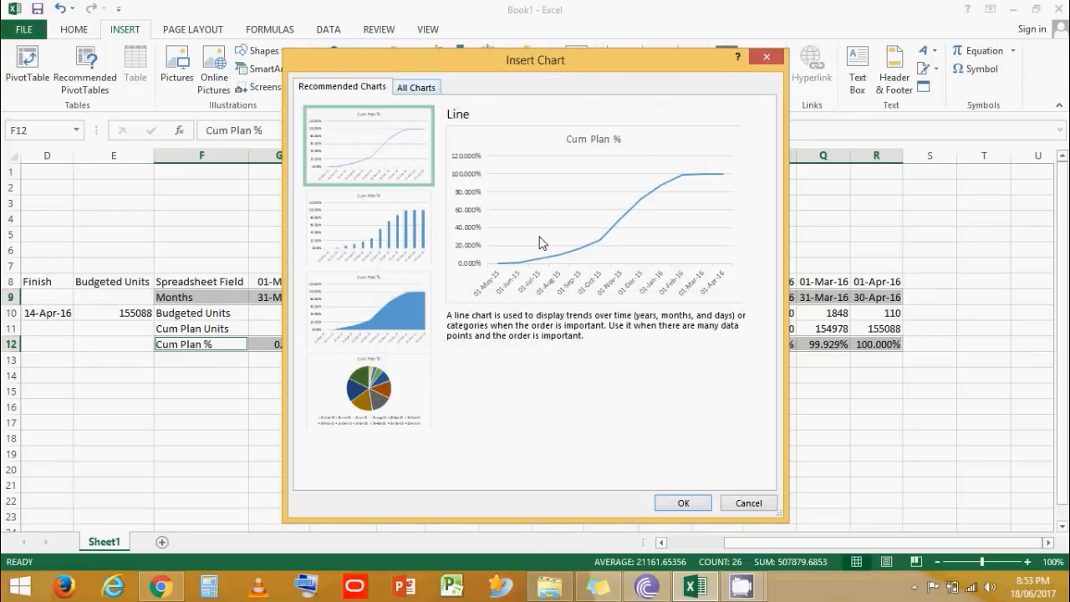
click(416, 88)
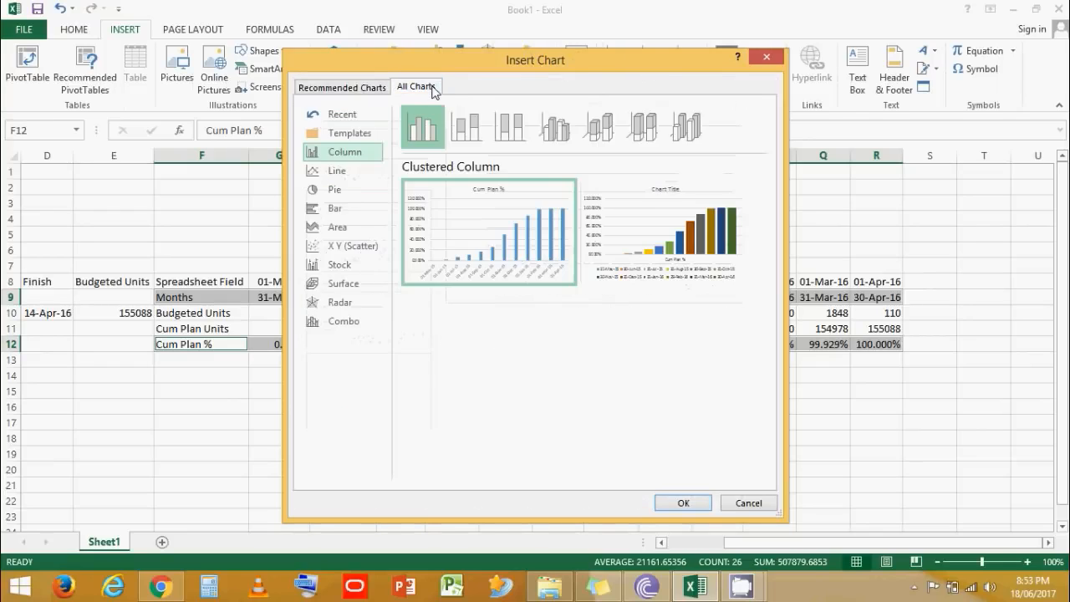
click(332, 172)
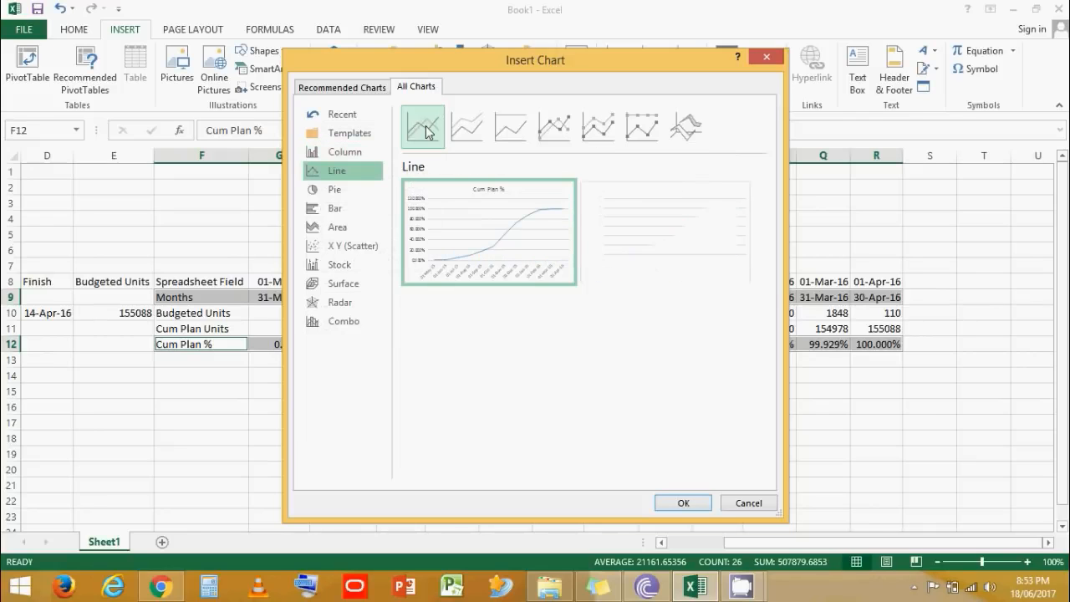
click(684, 502)
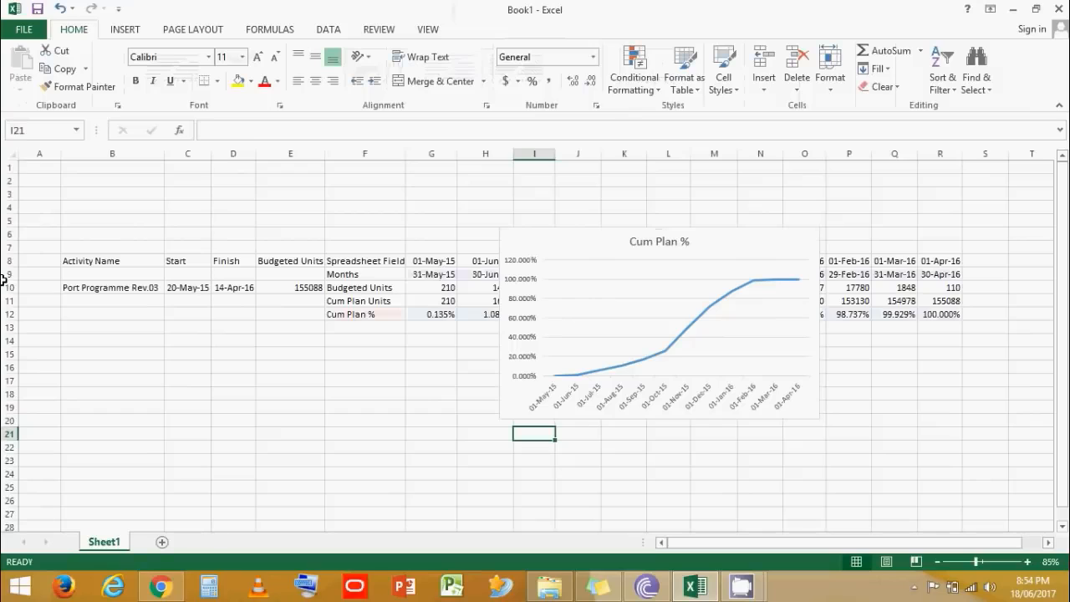
Move the whole table in rows 8 to 12 down so that it starts at row 19.
click(5, 260)
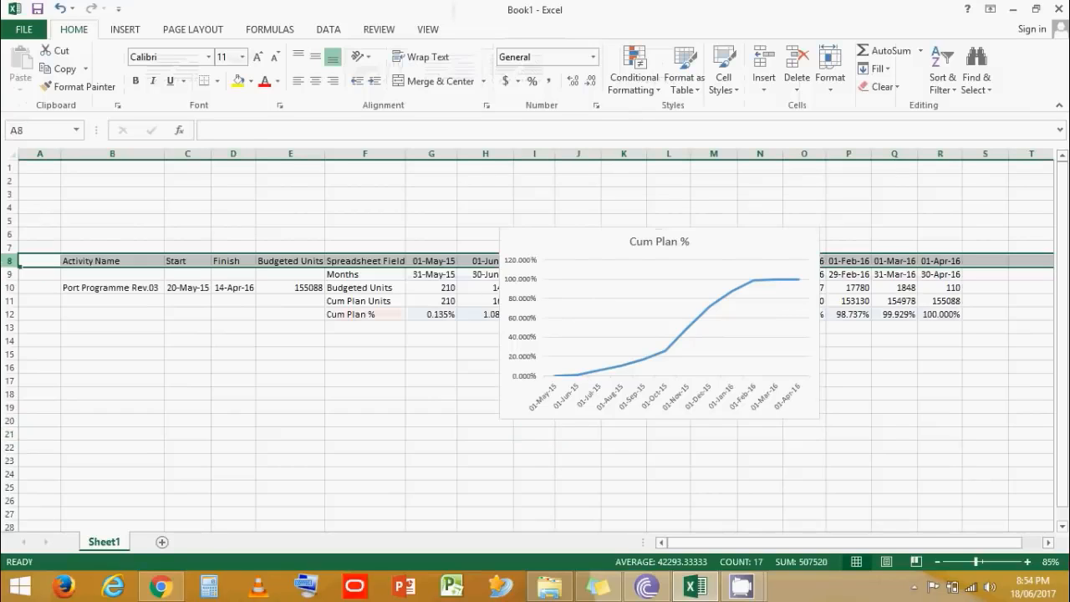
drag(8, 261, 9, 315)
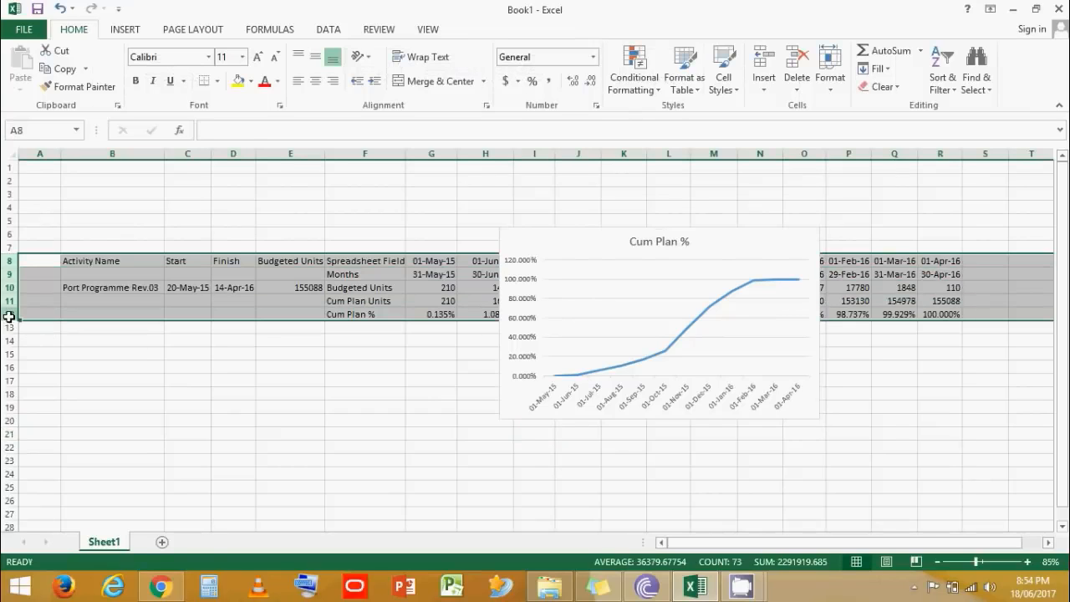
key(ctrl+c)
drag(6, 401, 7, 403)
click(7, 407)
key(Return)
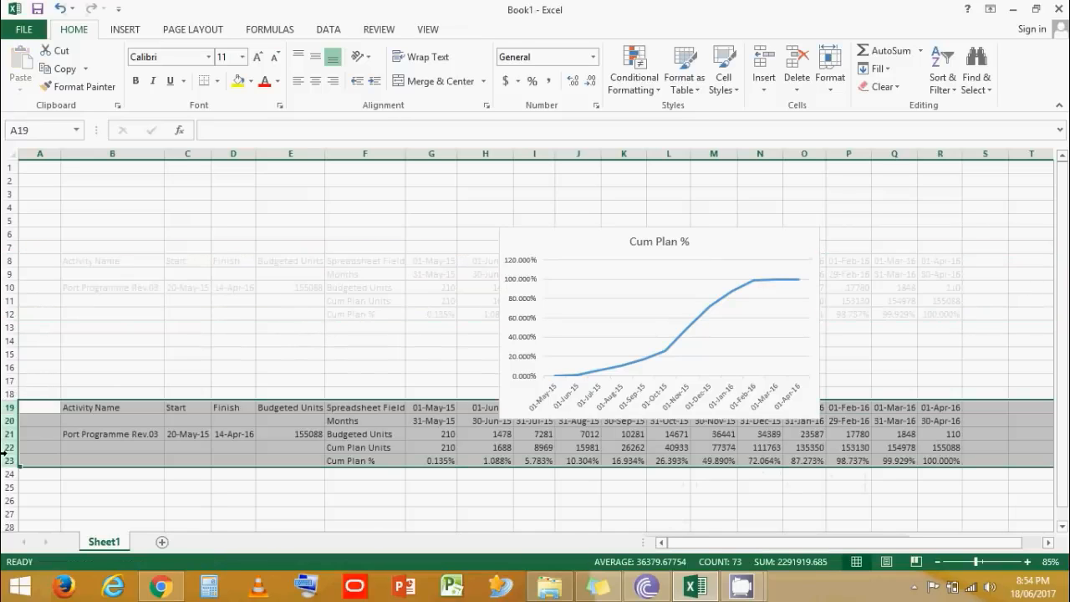
Move the Cum Plan % chart up to row 1 above the table and enlarge it to reach row 17.
click(630, 227)
drag(630, 226, 413, 161)
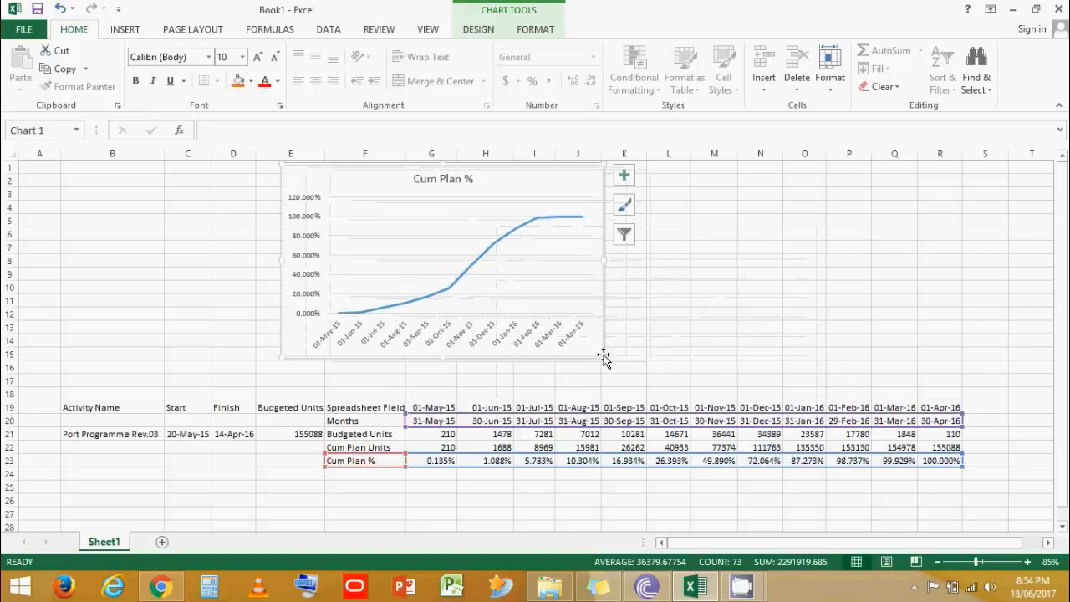
drag(602, 355, 859, 384)
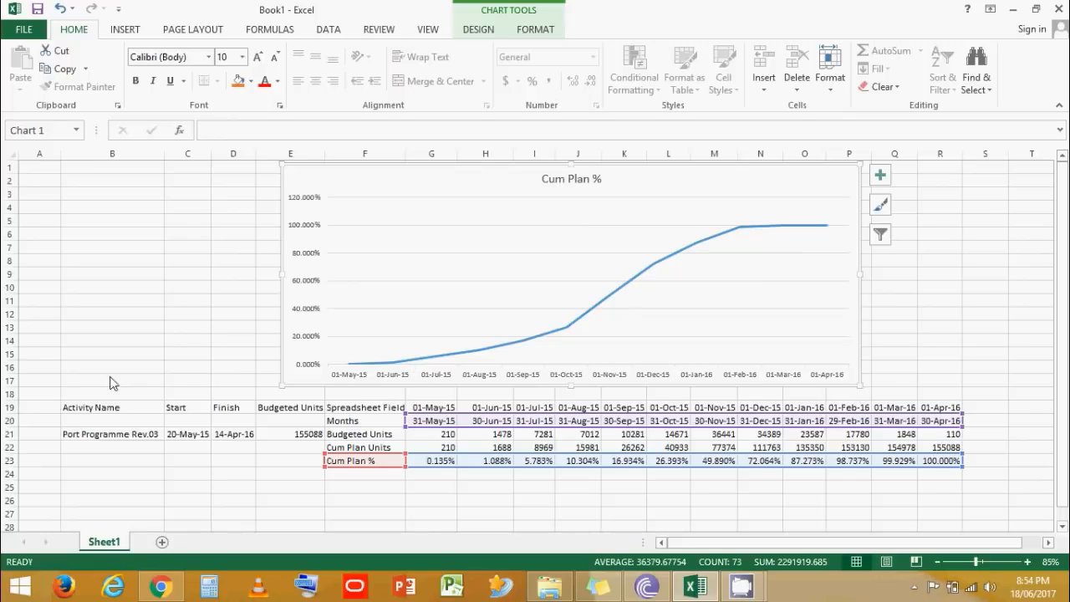
Insert a run of blank rows above the table's header in row 19.
click(6, 407)
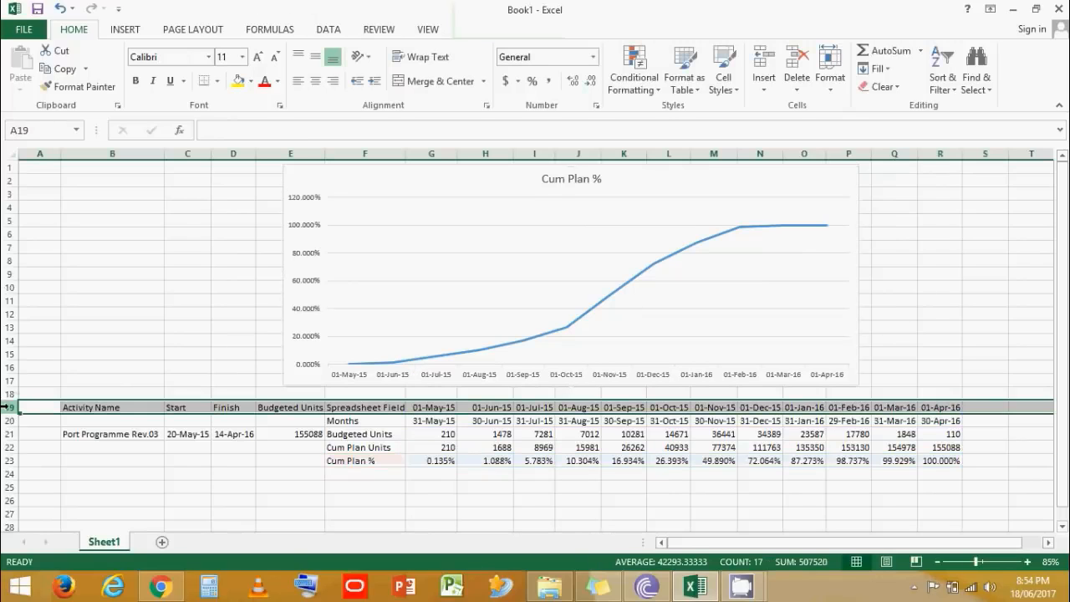
key(ctrl+shift+plus)
key(ctrl+shift+plus)
key(ctrl+shift+plus)
key(ctrl+shift+plus)
key(ctrl+shift+plus)
key(ctrl+shift+plus)
key(ctrl+shift+plus)
key(ctrl+shift+plus)
key(ctrl+shift+plus)
key(ctrl+shift+plus)
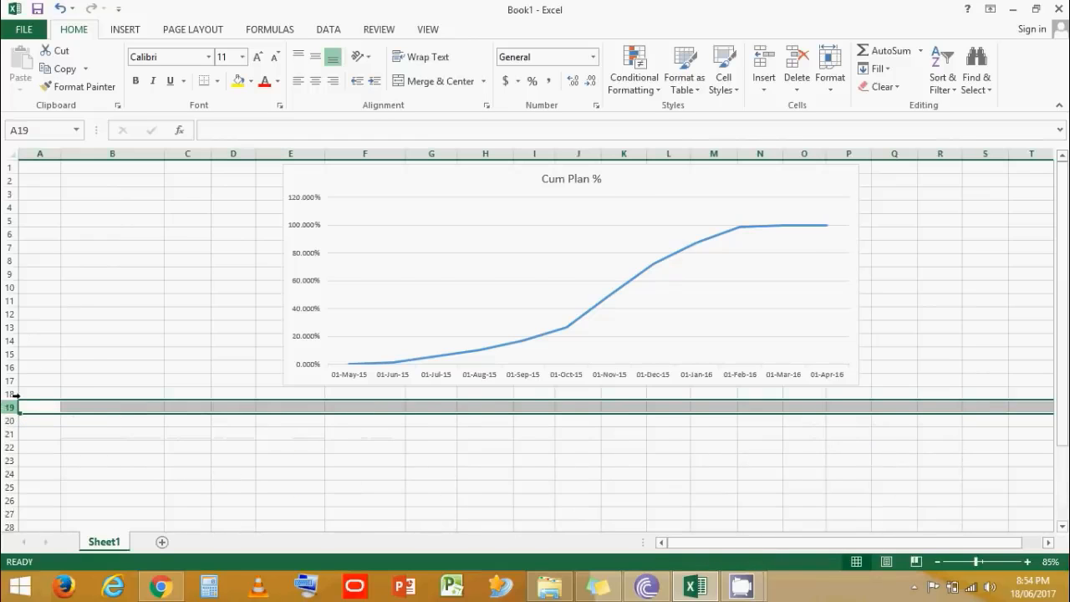
Undo the surplus row insertions until the table's header sits in row 21.
scroll(15, 394, down, 2)
key(ctrl+minus)
key(ctrl+minus)
key(ctrl+minus)
key(ctrl+minus)
key(ctrl+minus)
key(ctrl+minus)
key(ctrl+minus)
key(ctrl+minus)
key(ctrl+minus)
key(ctrl+minus)
key(ctrl+minus)
key(ctrl+minus)
key(ctrl+minus)
key(ctrl+minus)
scroll(516, 446, up, 2)
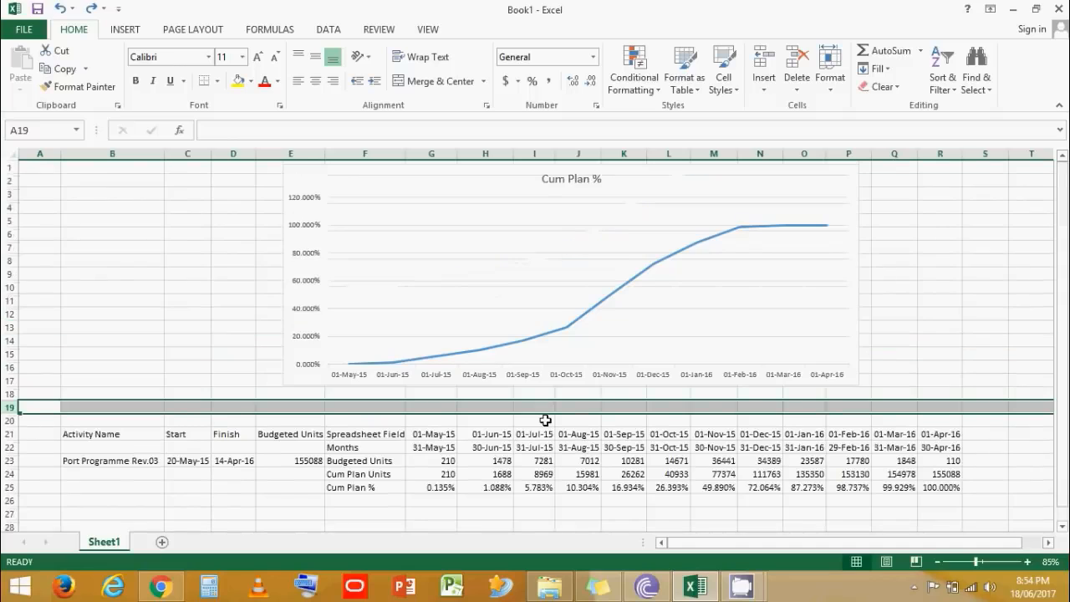
Resize the Cum Plan % chart so that it ends in column N and extends down to row 19.
click(804, 300)
drag(859, 278, 756, 289)
drag(518, 387, 506, 415)
Set the chart's horizontal axis type to Text axis so it uses the month-end dates.
click(380, 400)
right_click(381, 400)
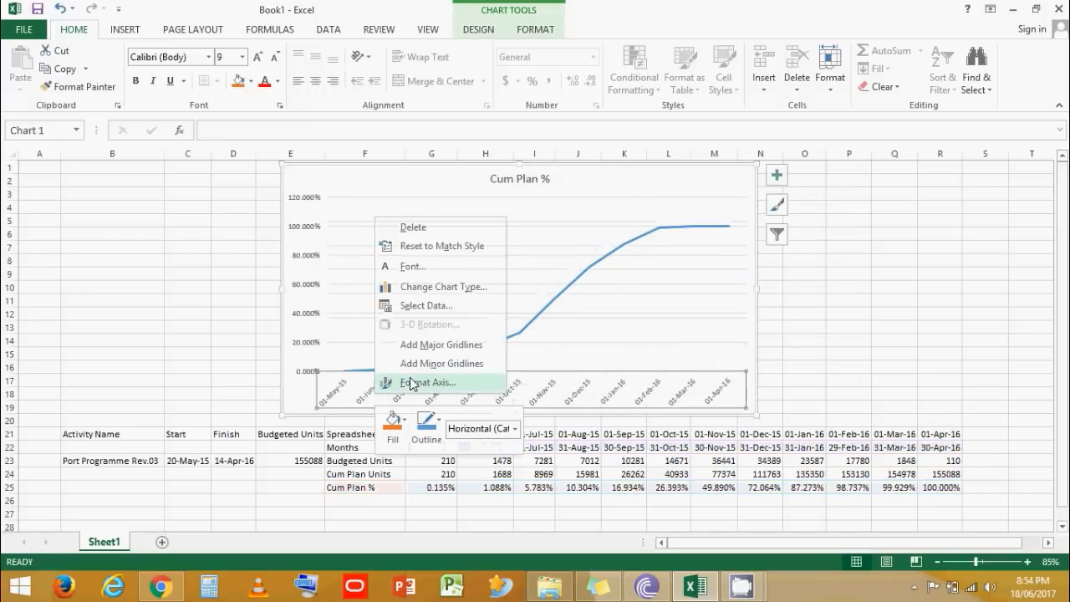
click(412, 382)
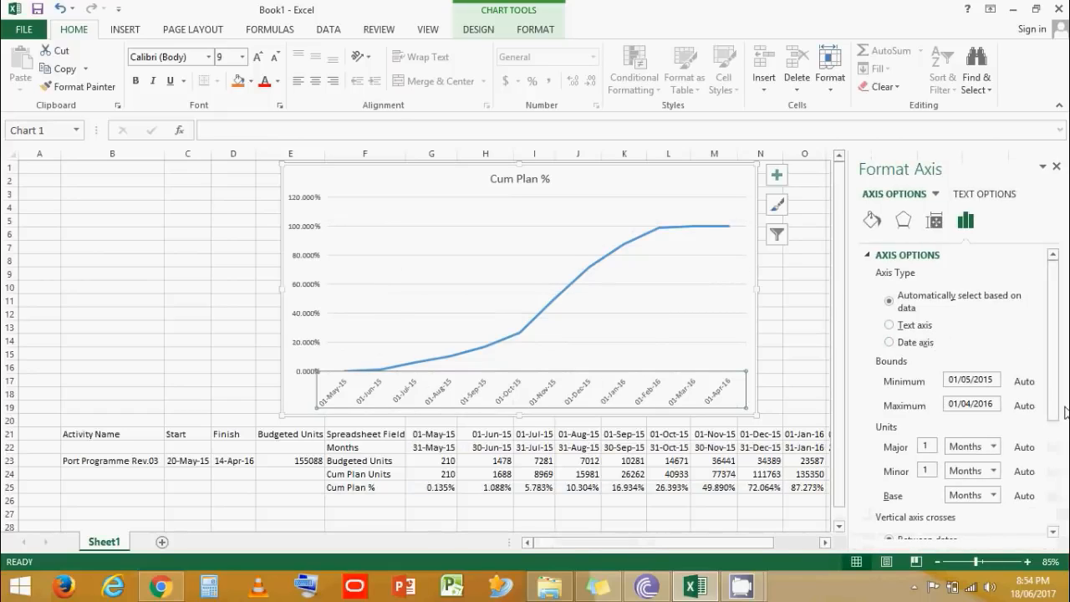
scroll(1062, 410, down, 2)
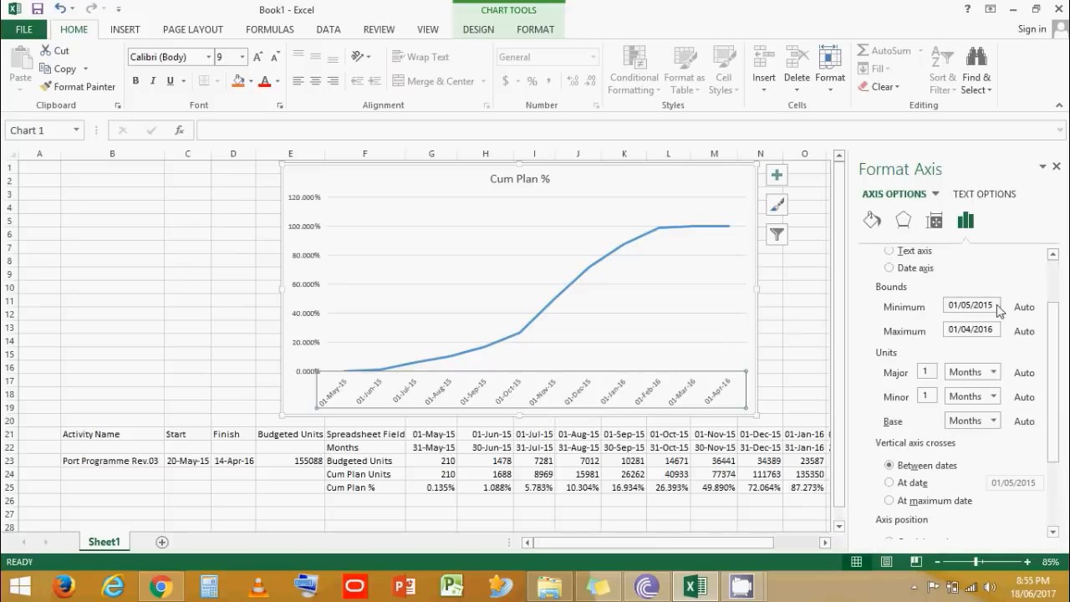
click(903, 249)
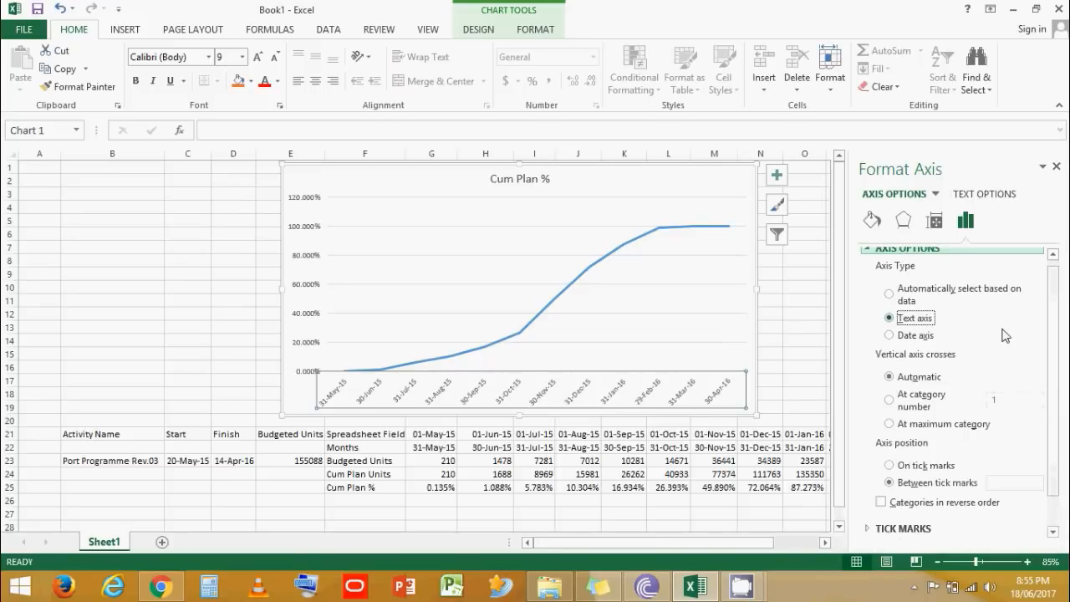
click(902, 294)
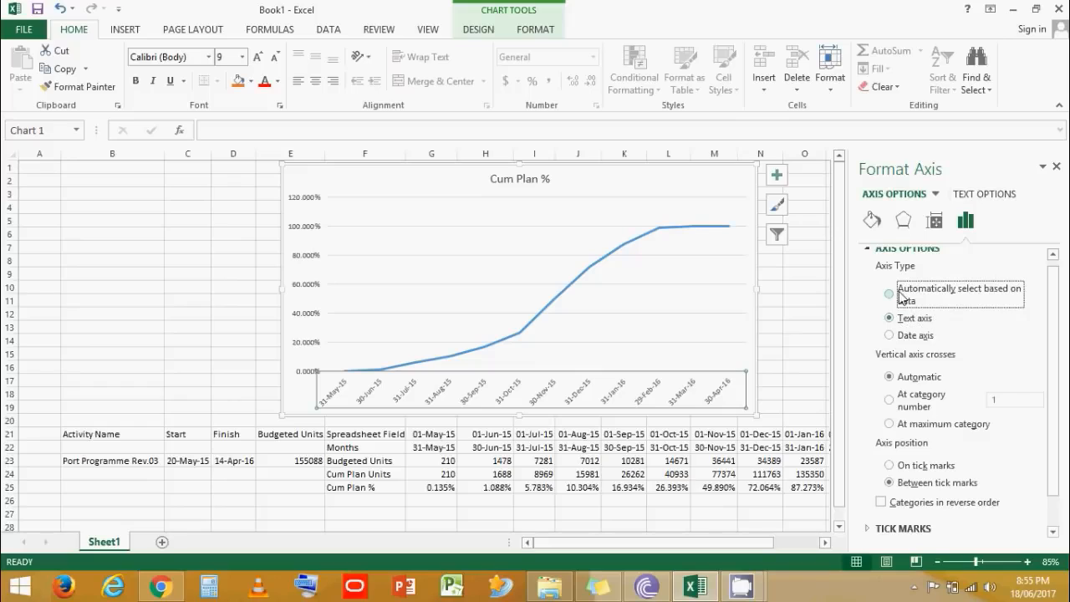
click(893, 336)
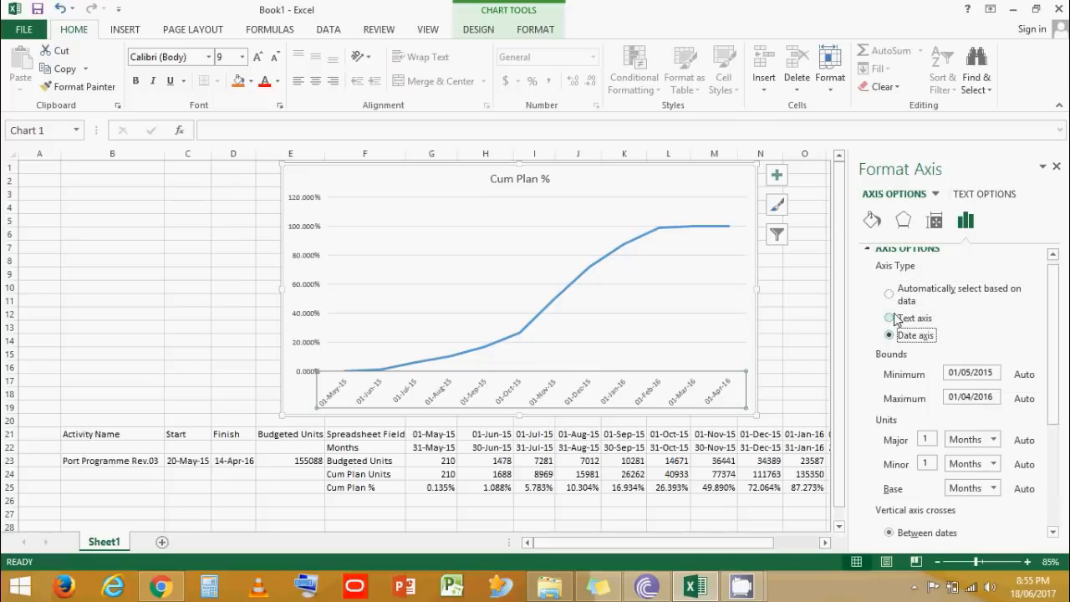
click(893, 319)
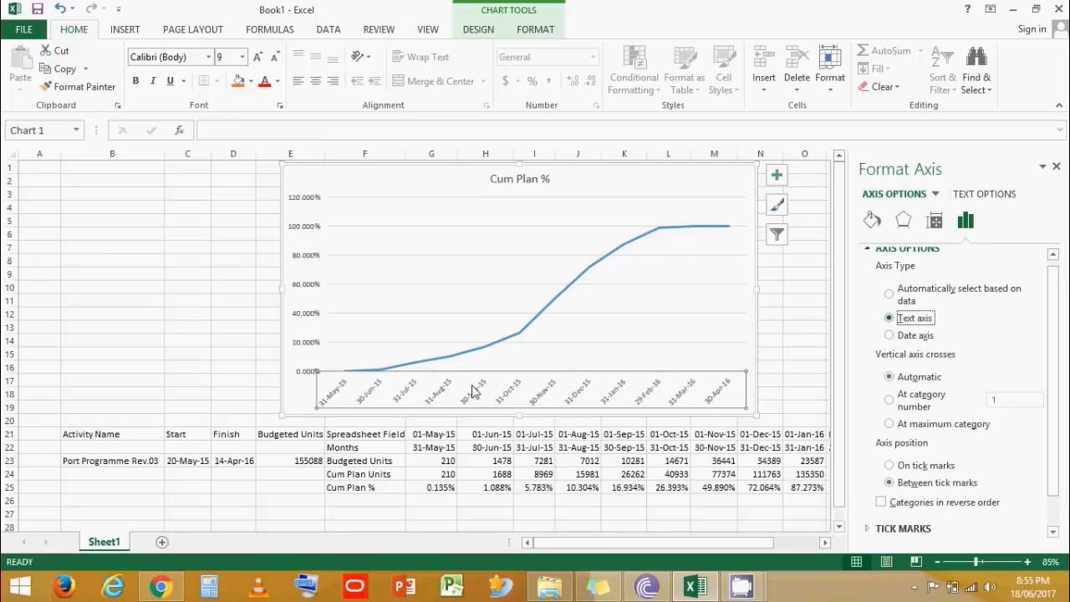
click(1057, 168)
click(869, 359)
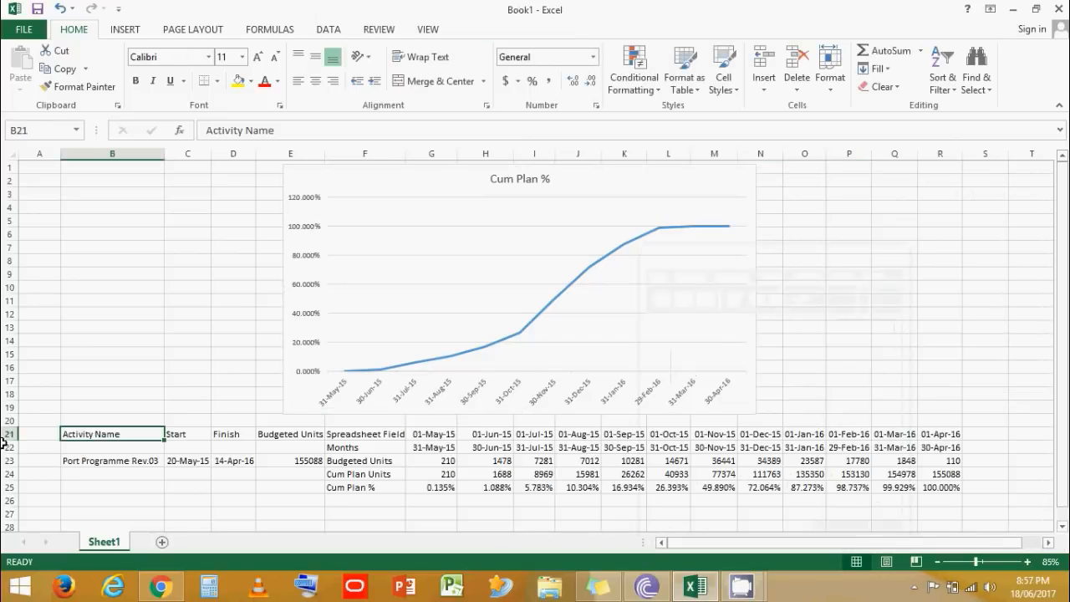
Insert nine blank rows above the table's header in row 21, shifting the table to start at row 30.
click(10, 433)
key(ctrl+plus)
key(ctrl+plus)
key(ctrl+plus)
key(ctrl+plus)
key(ctrl+plus)
key(ctrl+plus)
key(ctrl+plus)
key(ctrl+plus)
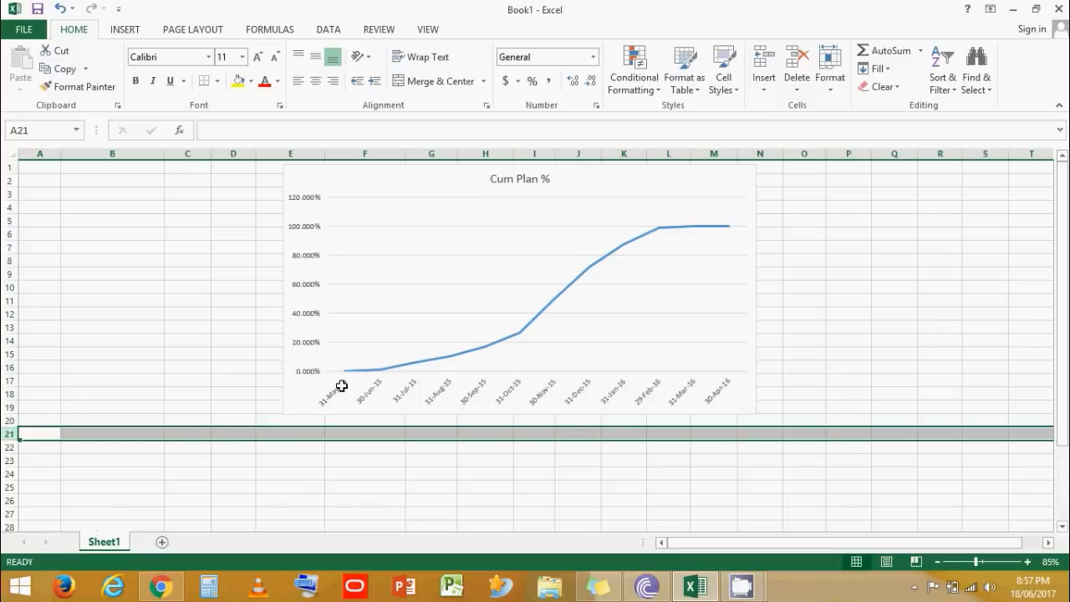
Switch to Page Break Preview and limit the print area to the chart, columns E to N and rows 1 to 20.
click(613, 304)
click(428, 29)
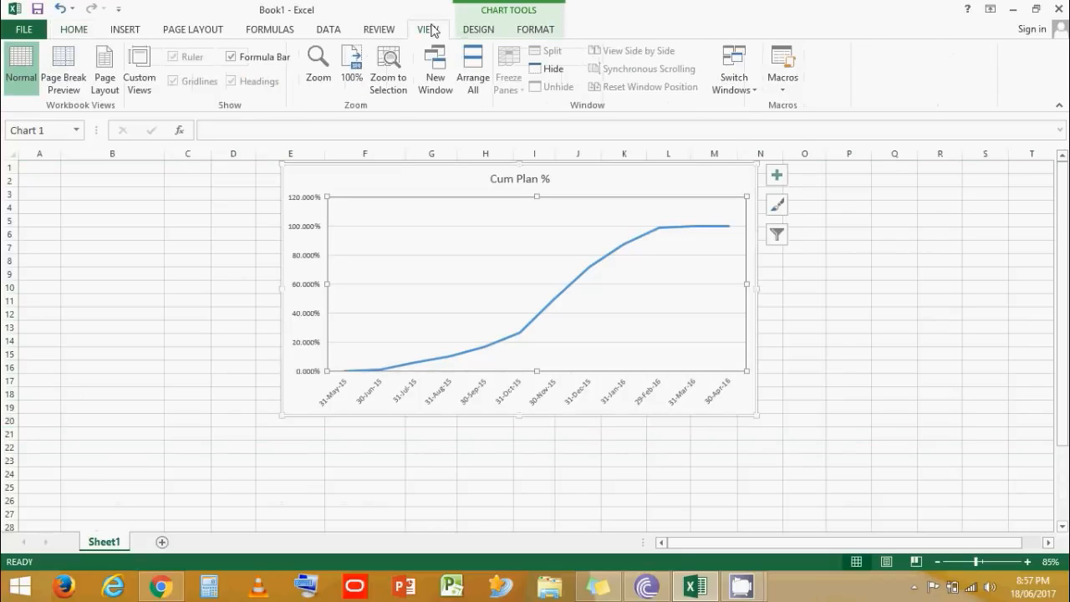
click(67, 82)
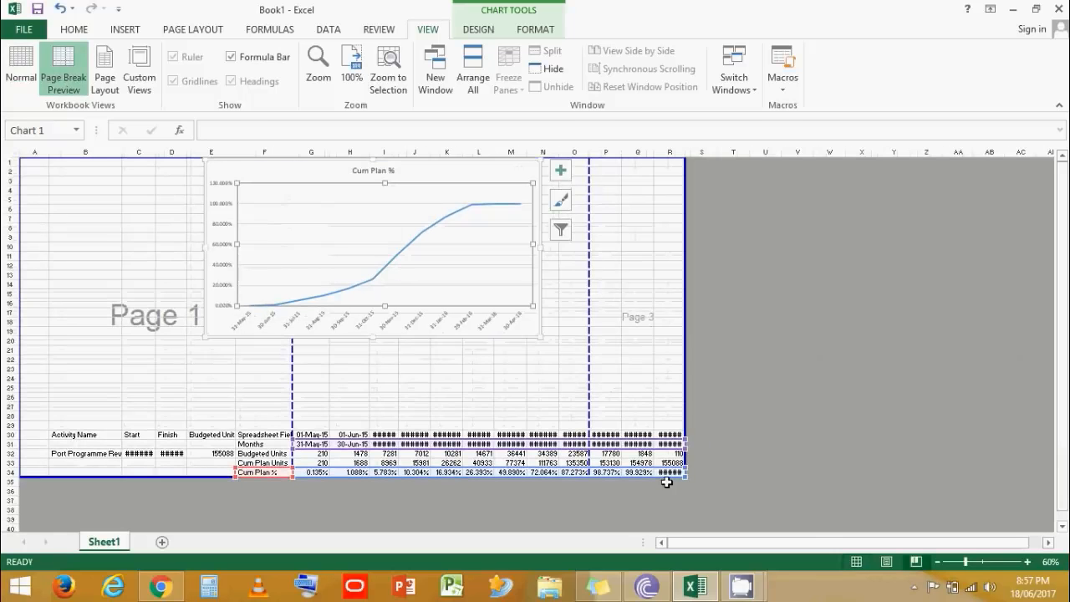
click(625, 368)
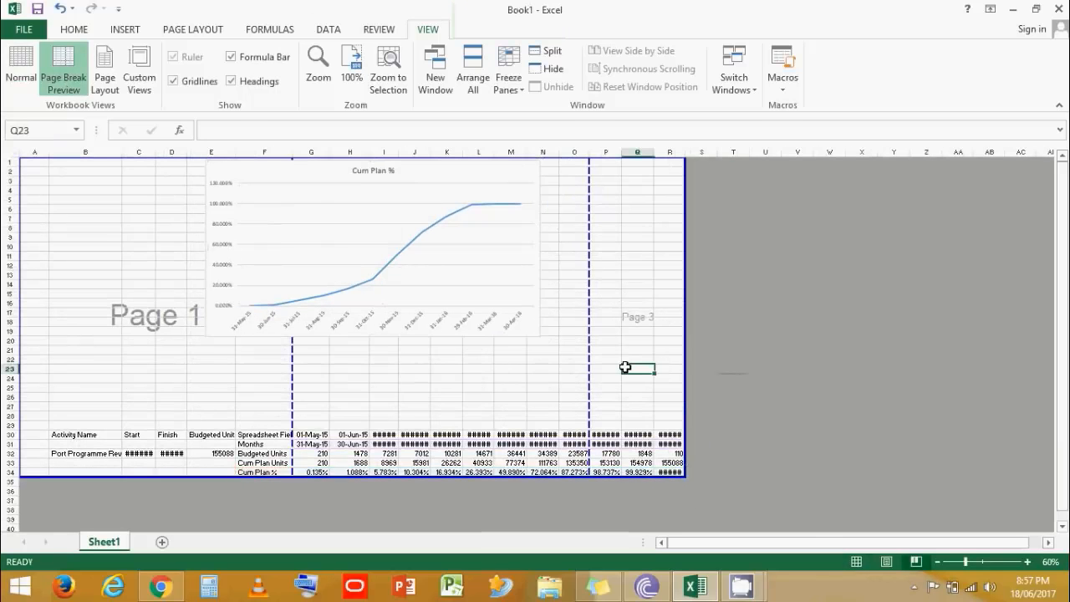
drag(687, 476, 562, 344)
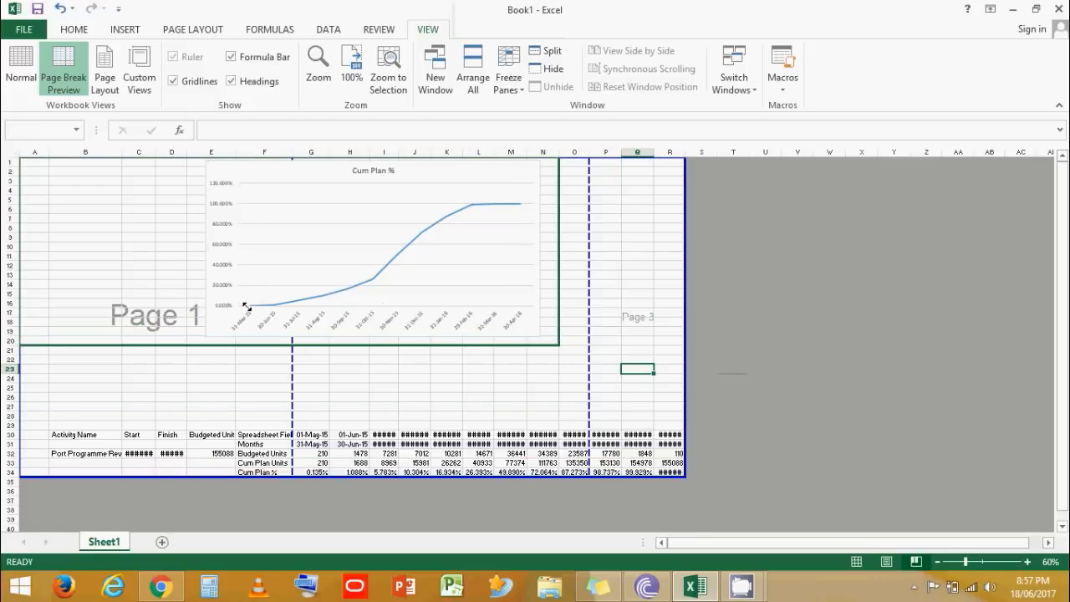
drag(14, 239, 188, 237)
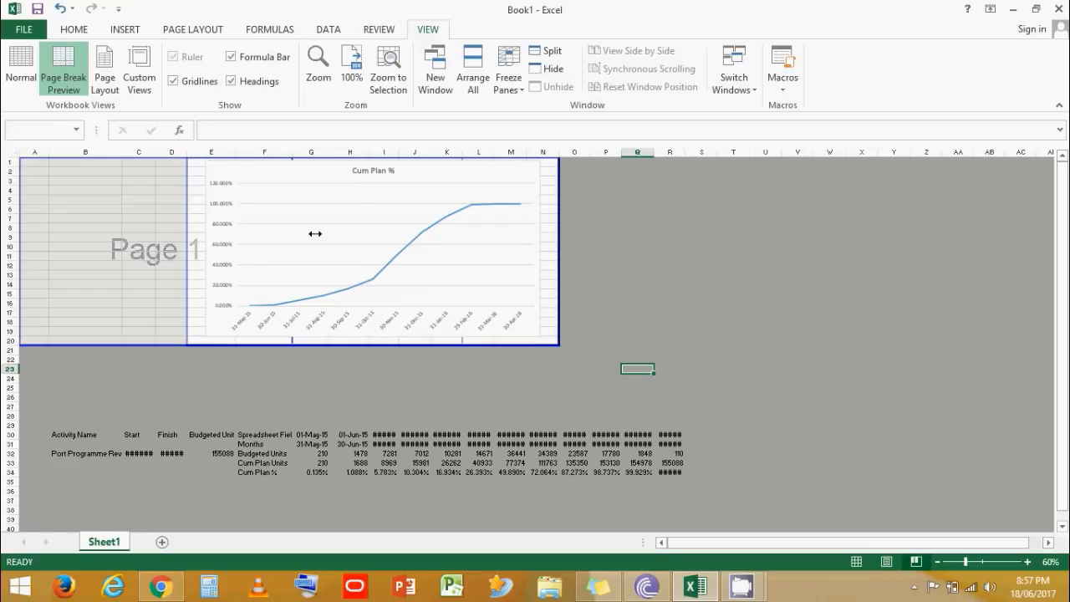
scroll(360, 215, up, 2)
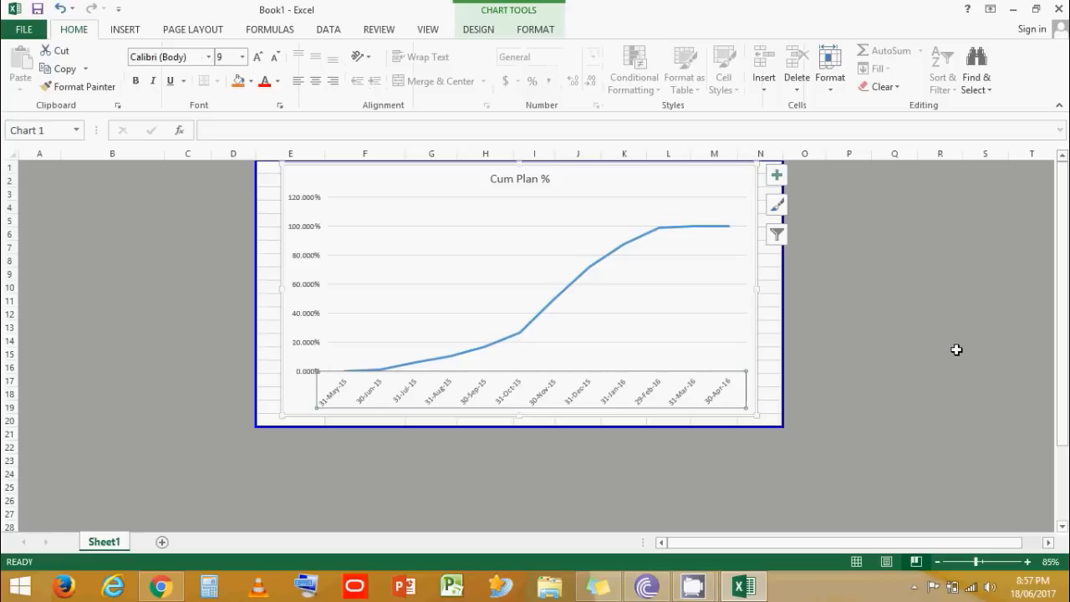
Apply the quick chart layout with a data table and vertical axis title, and widen the chart slightly within column E.
click(688, 329)
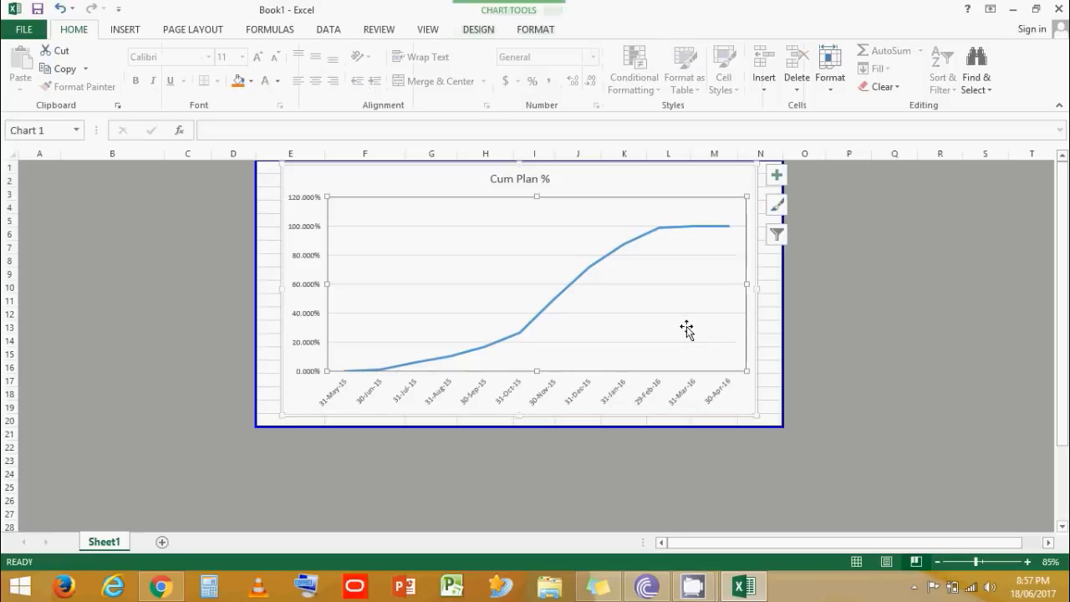
click(479, 30)
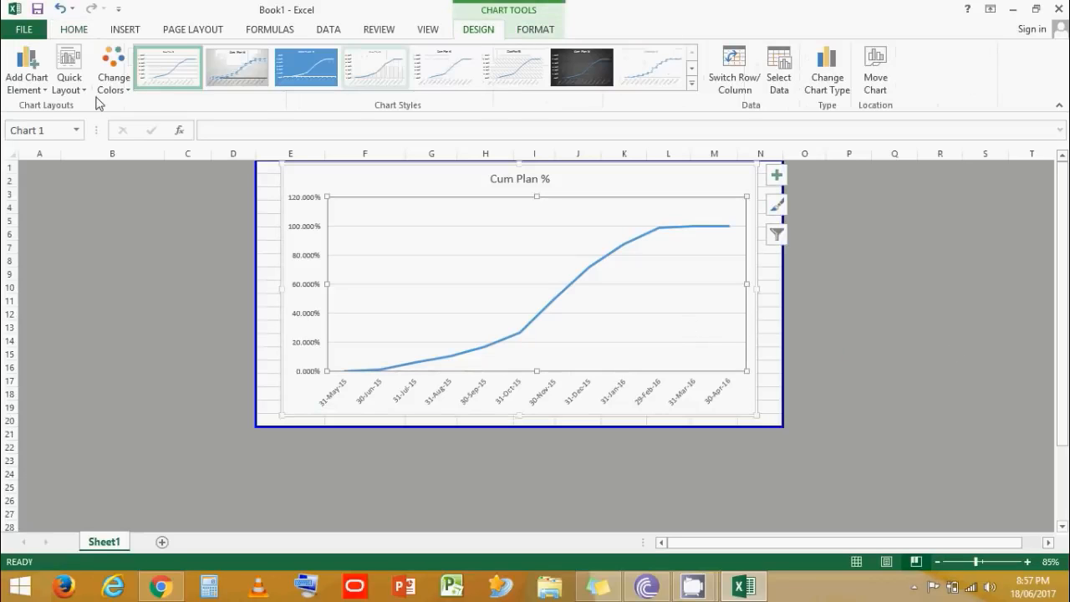
click(69, 88)
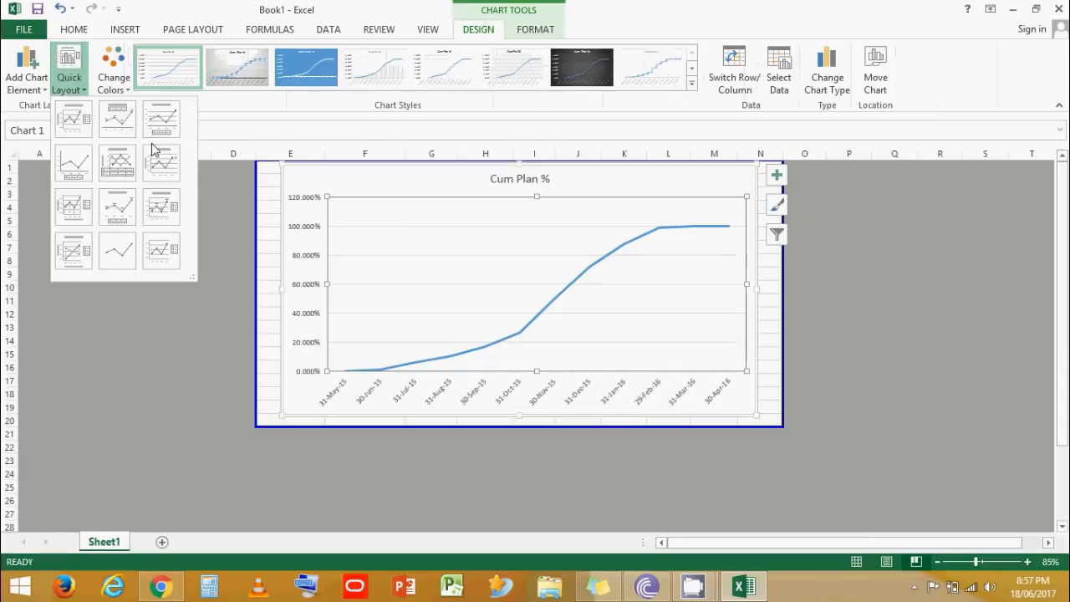
click(117, 170)
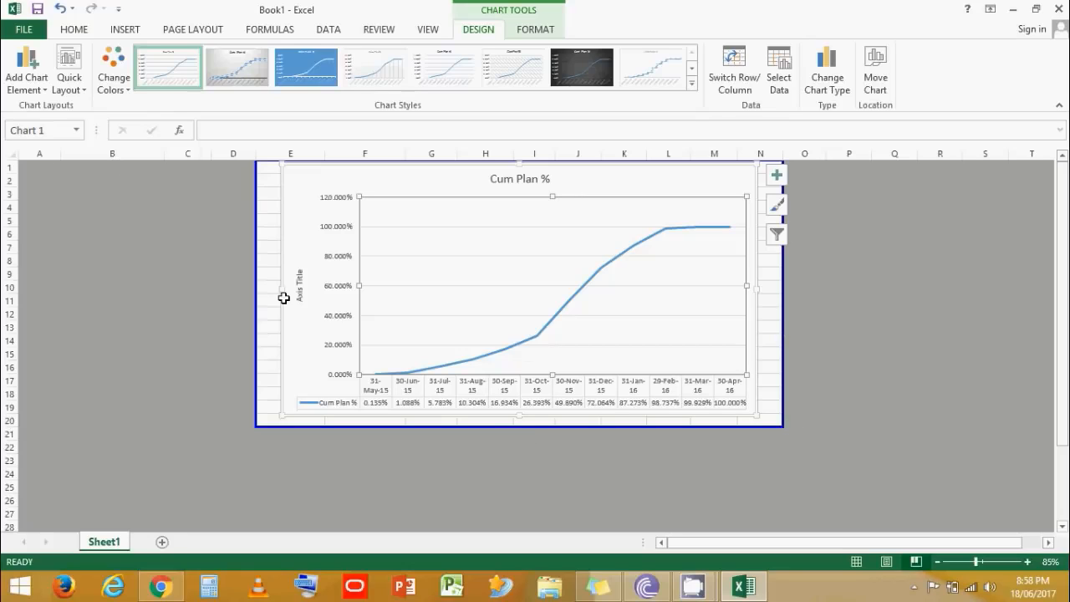
drag(282, 294, 270, 289)
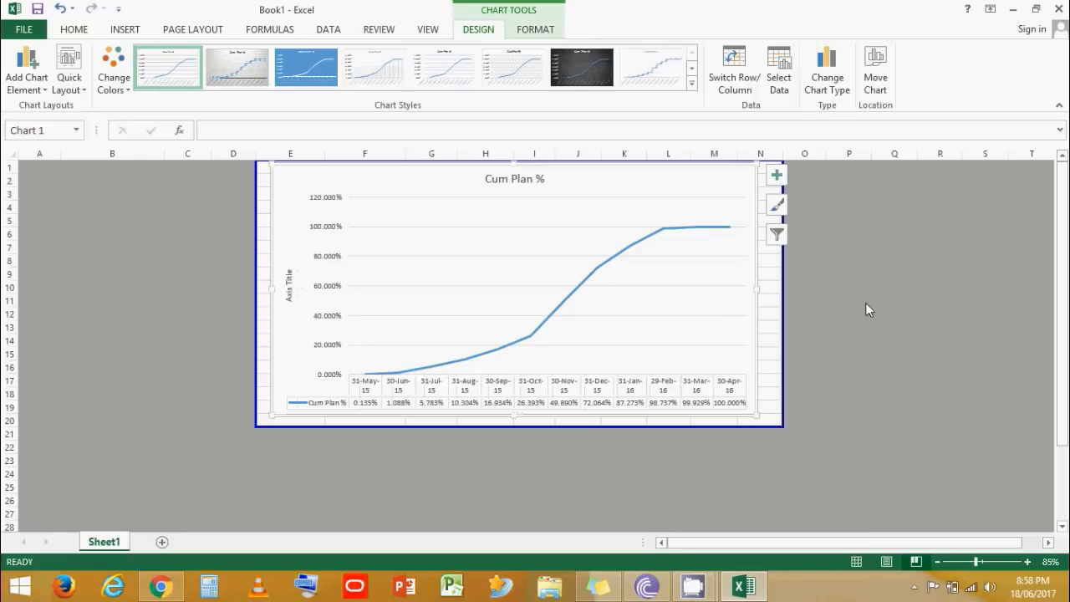
click(952, 370)
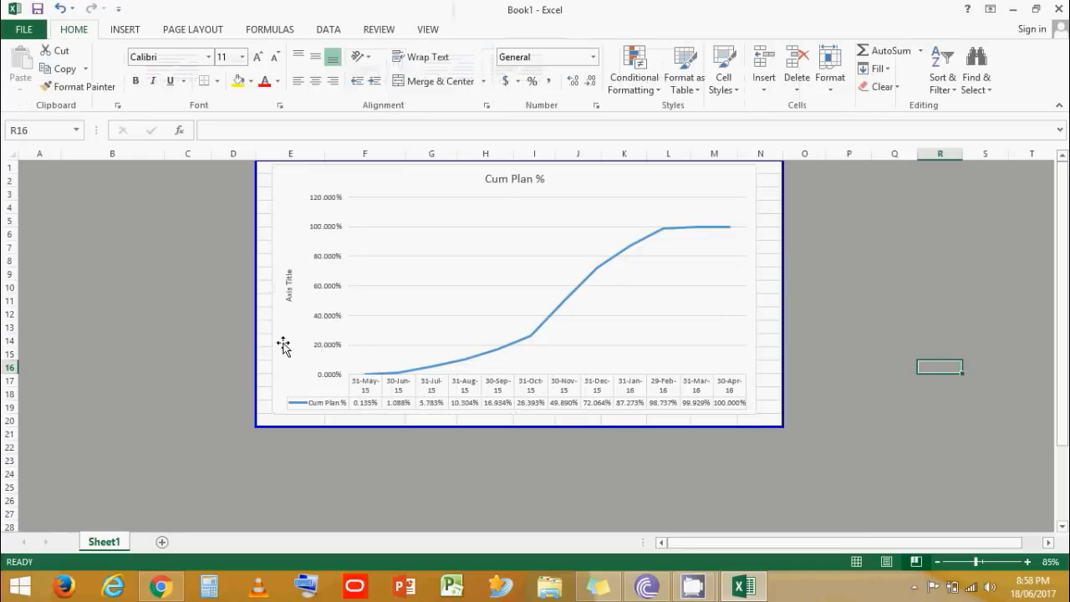
Change the chart's vertical axis title to Cum Plan %.
click(289, 284)
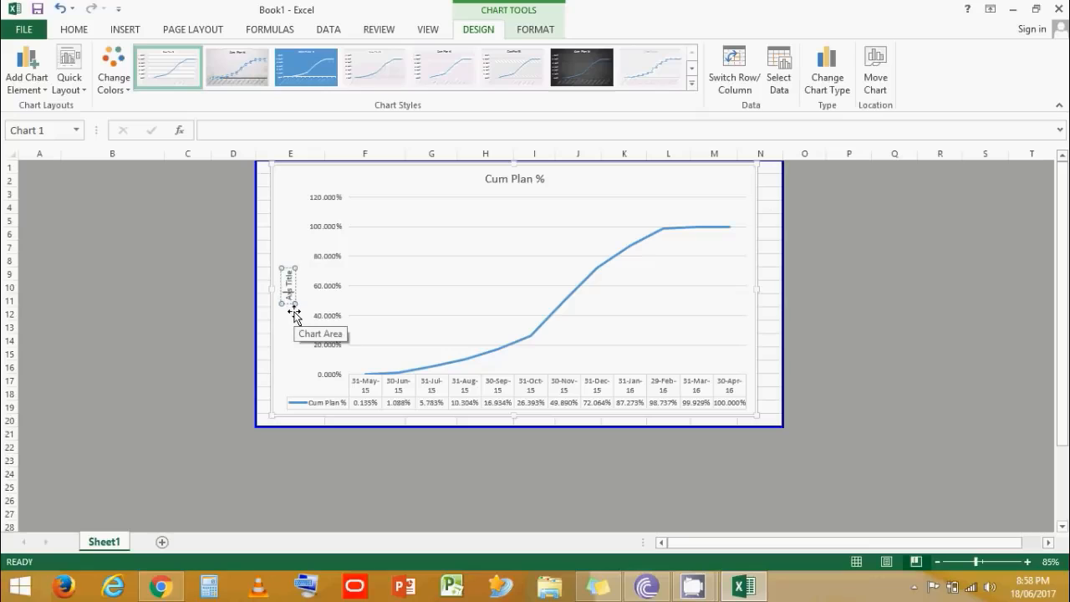
text(Cum)
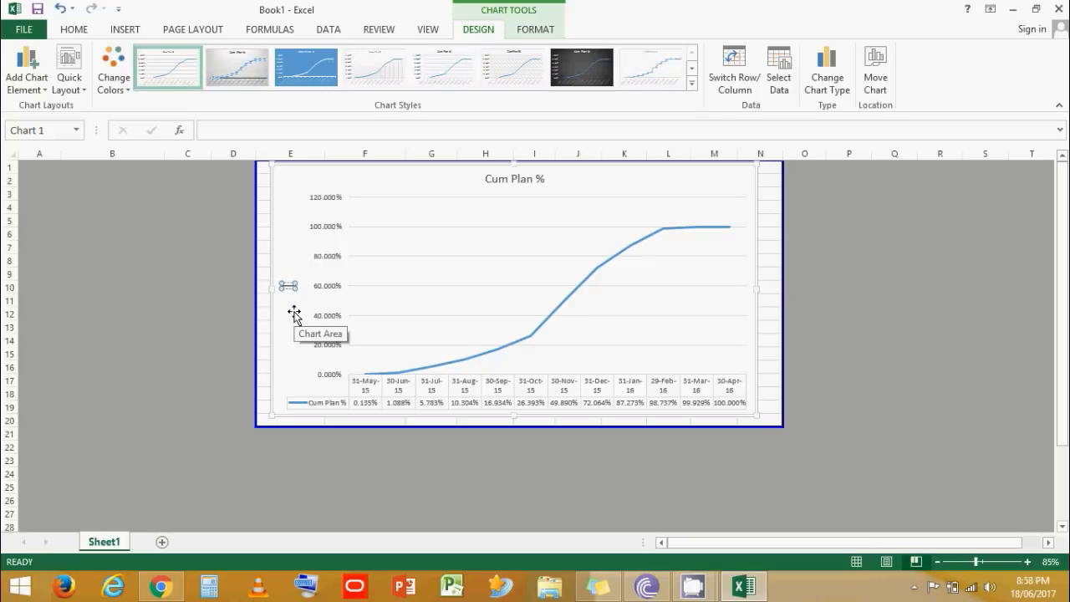
text( Plan %)
click(894, 249)
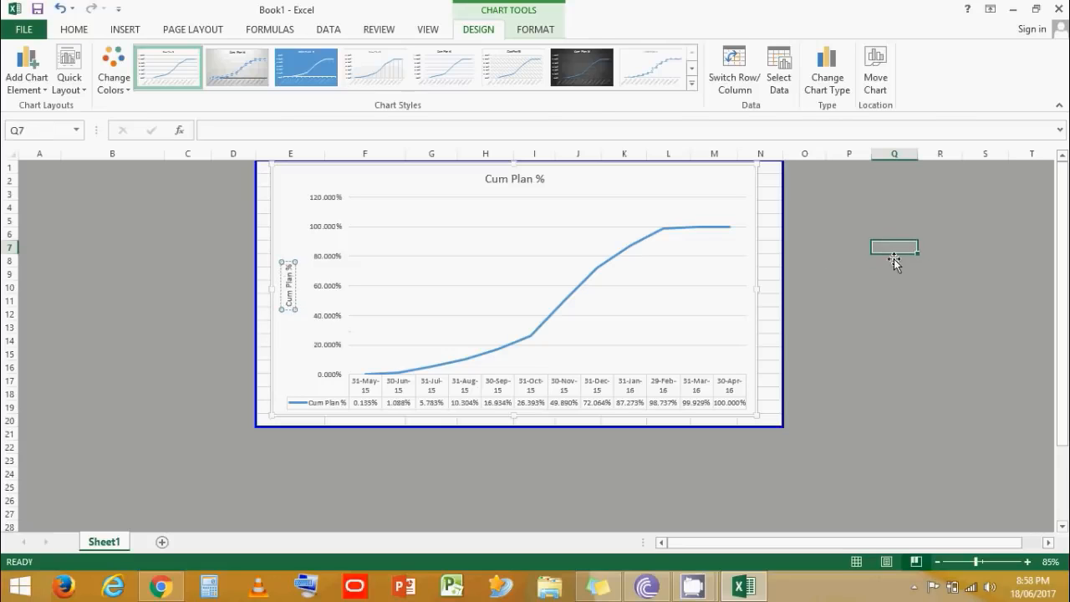
Add data labels to the points of the Cum Plan % line.
click(534, 344)
right_click(535, 344)
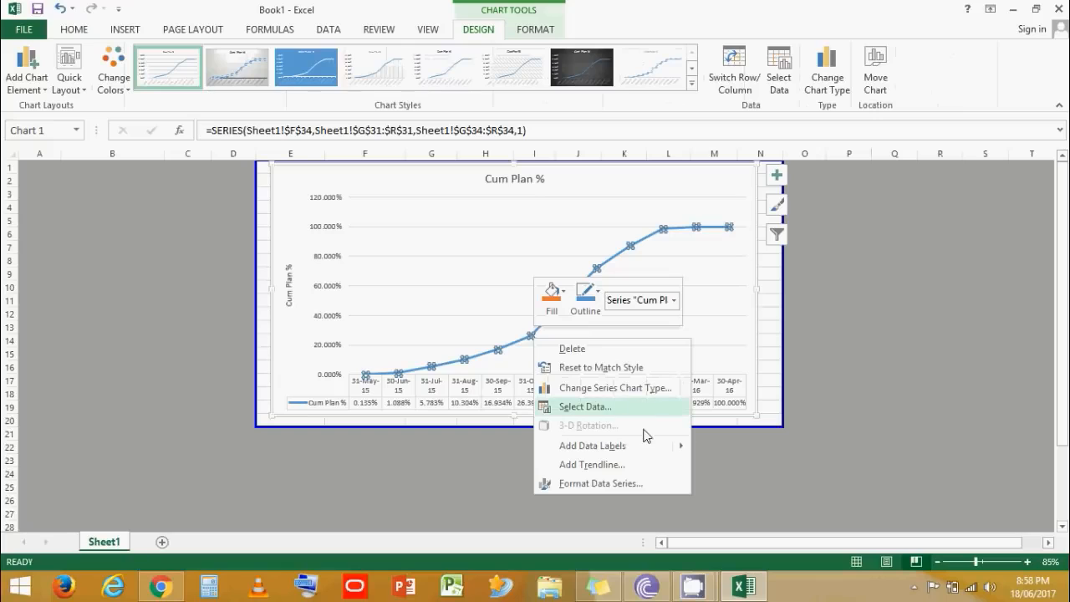
mouse_move(644, 449)
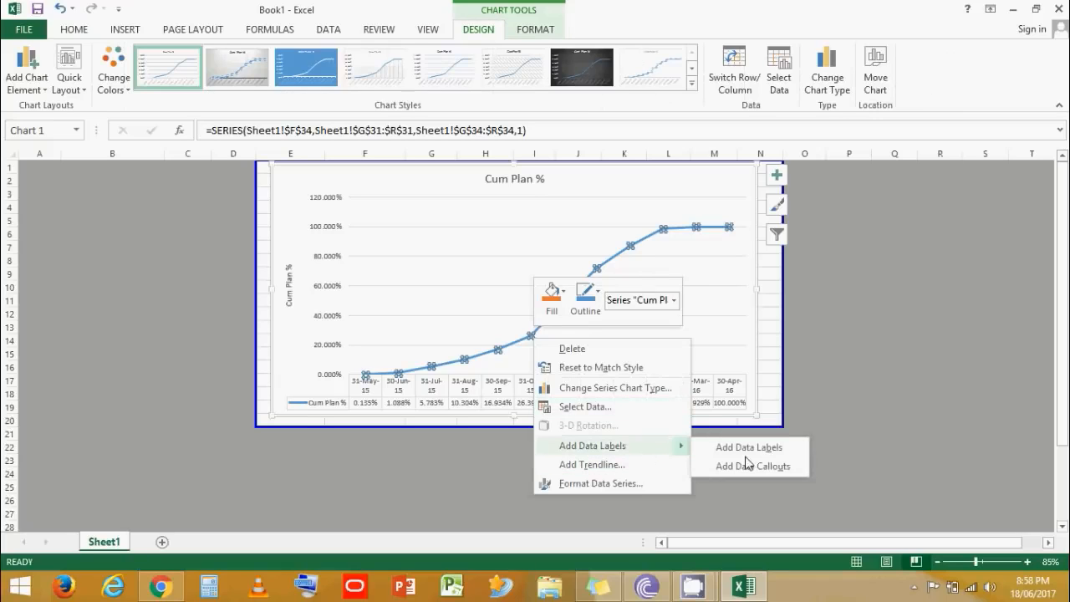
click(696, 455)
click(699, 458)
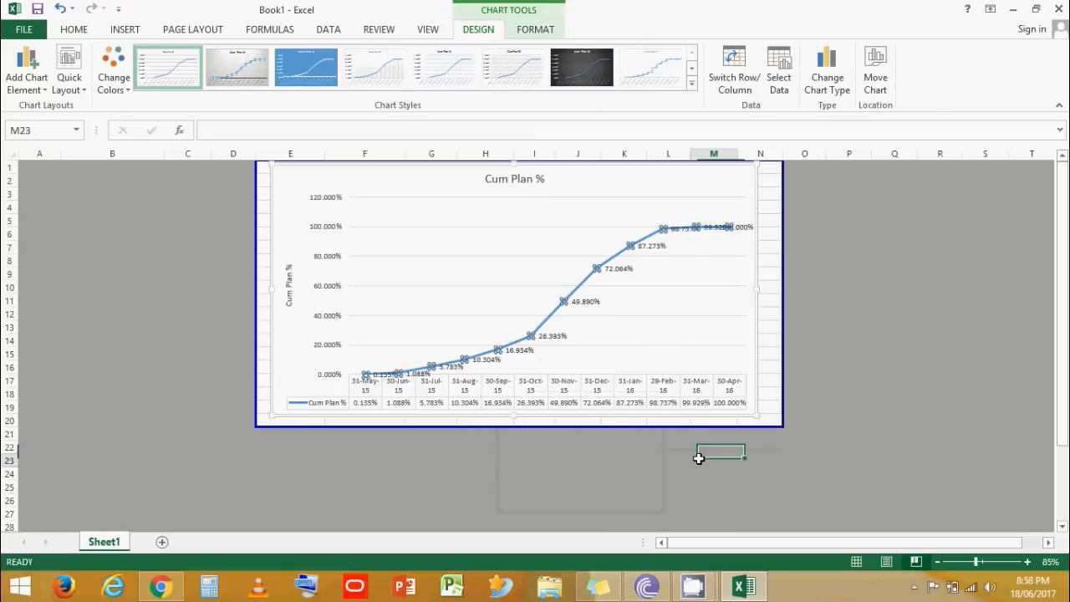
Place the data labels of the Cum Plan % line above the points.
click(626, 272)
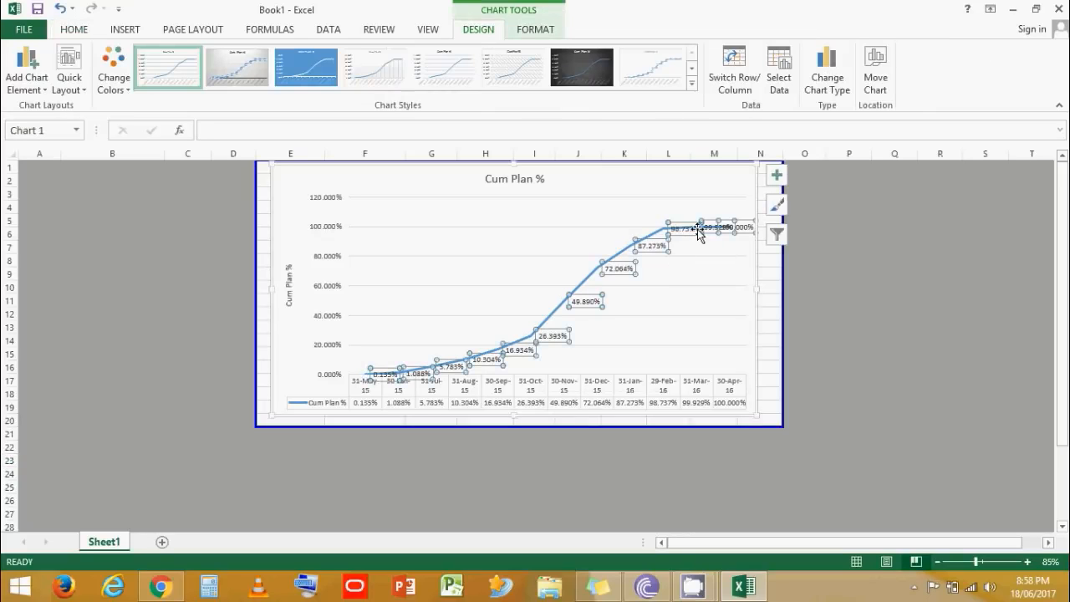
right_click(652, 241)
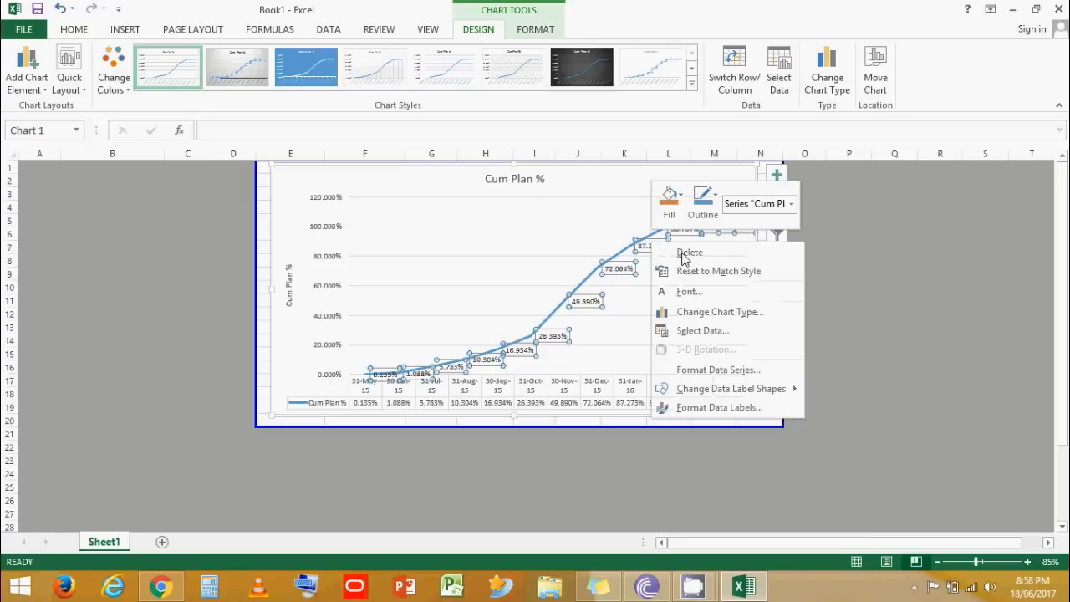
click(741, 407)
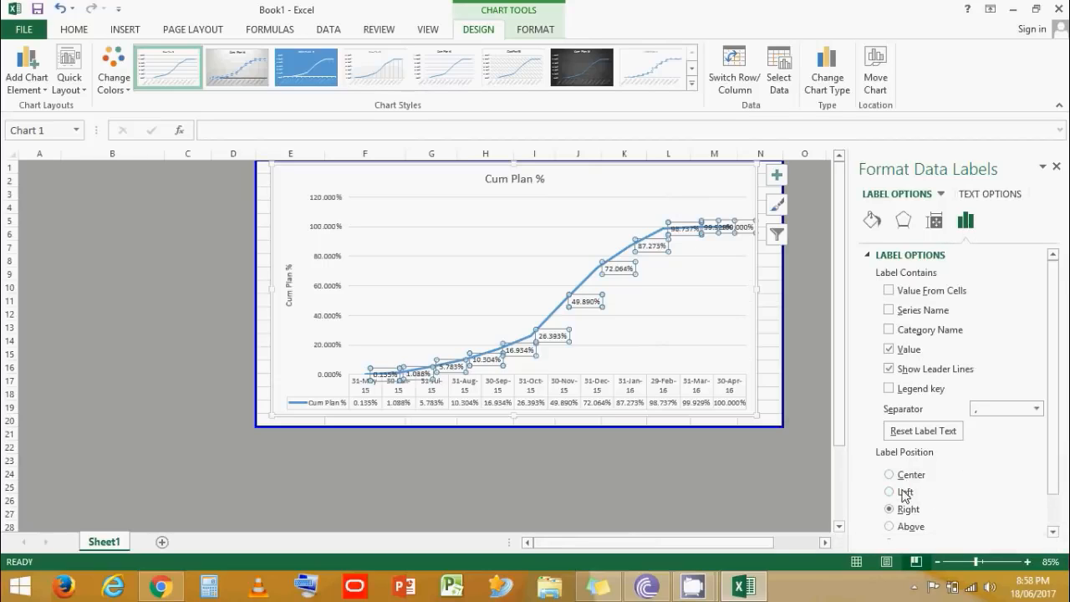
click(893, 526)
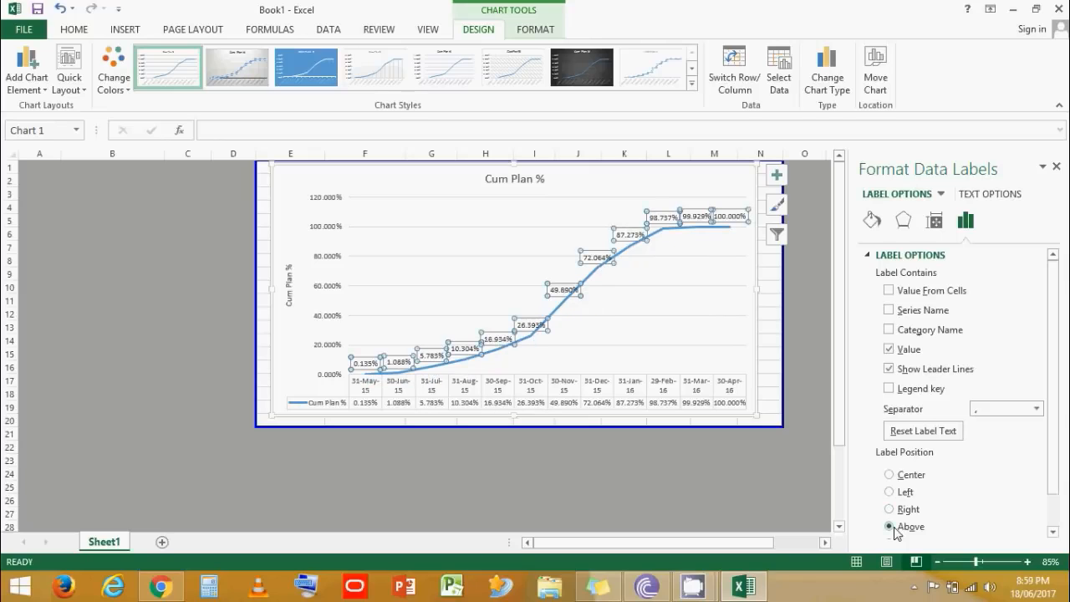
click(808, 298)
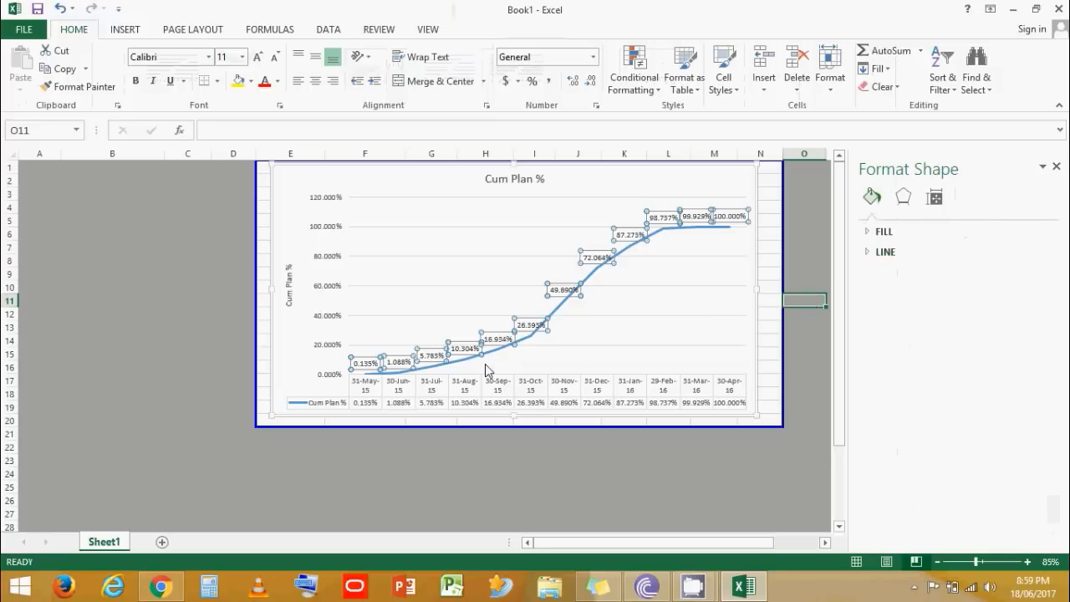
Give the Cum Plan % line built-in diamond markers with a size of 9.
click(494, 353)
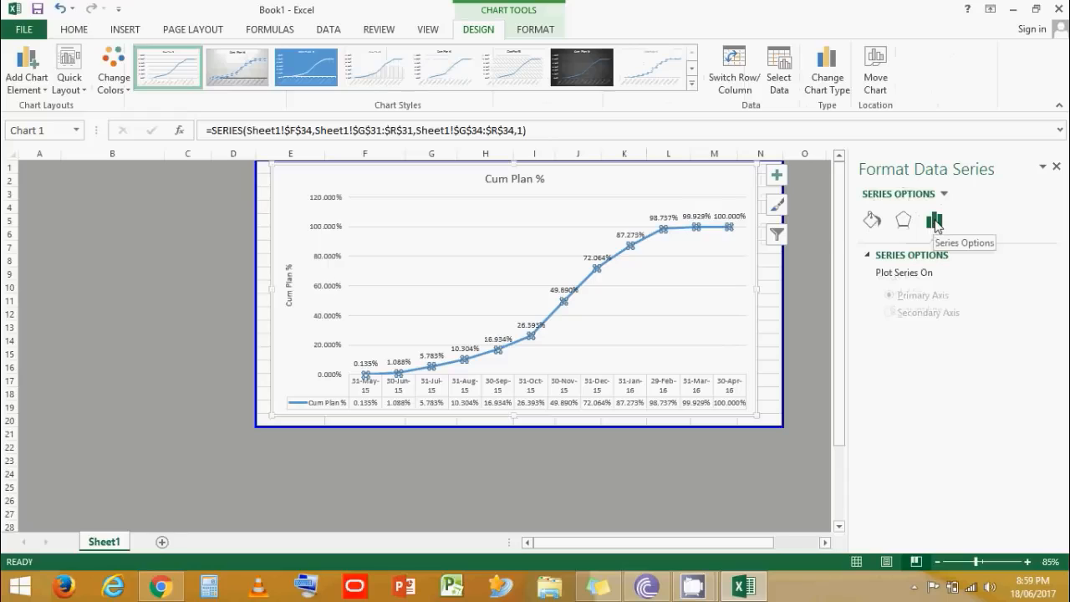
click(871, 220)
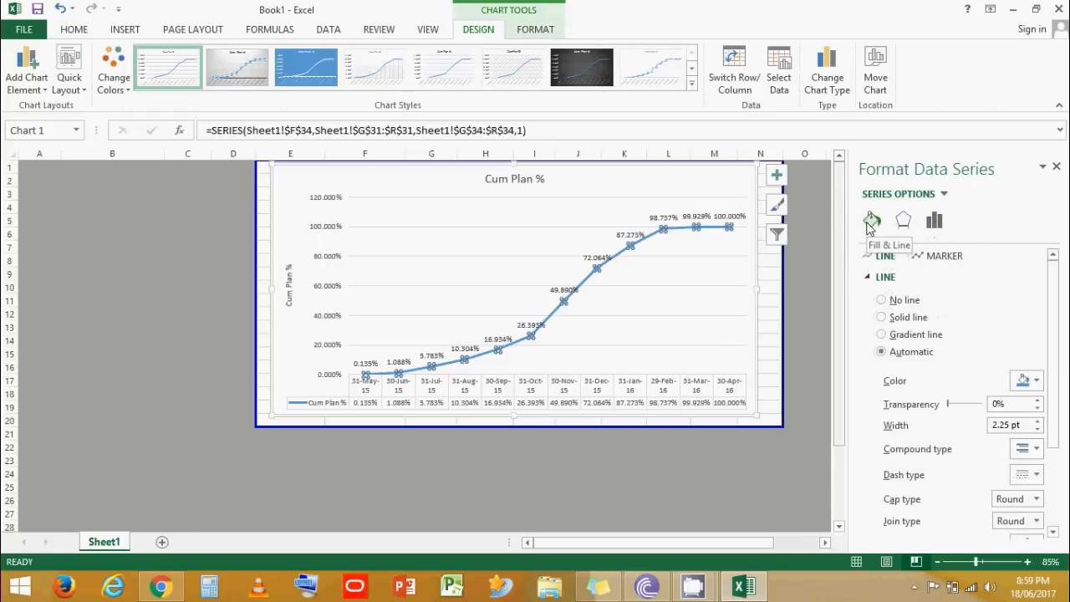
click(942, 256)
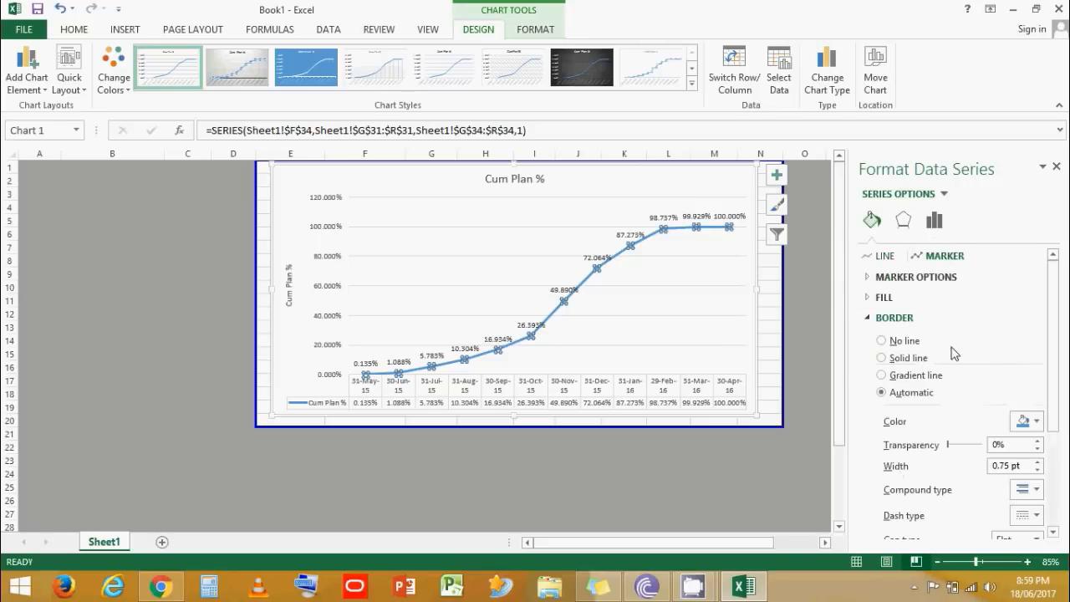
click(872, 278)
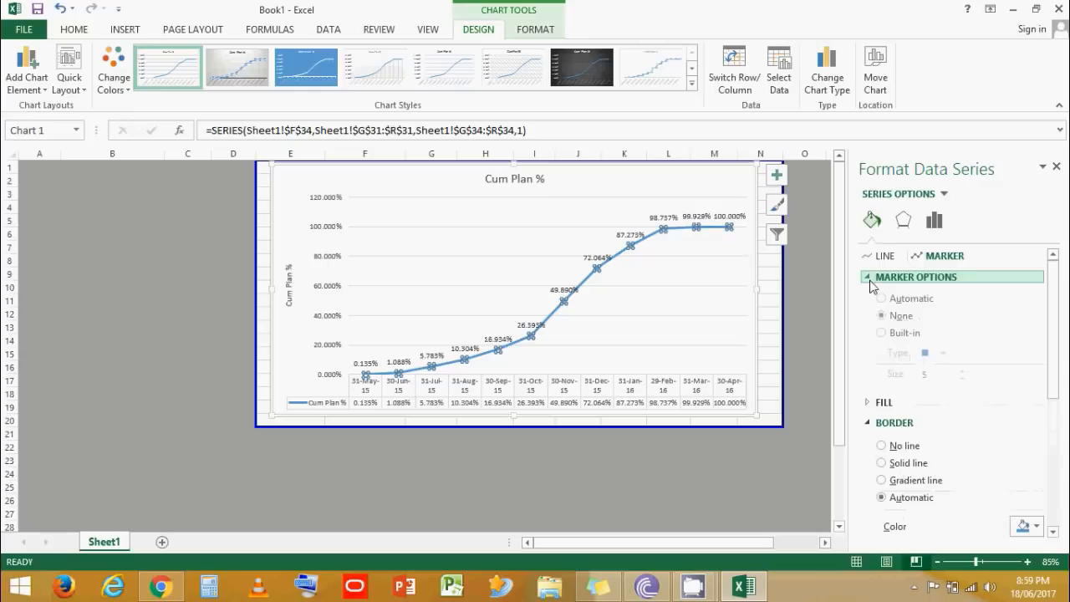
click(882, 334)
click(943, 354)
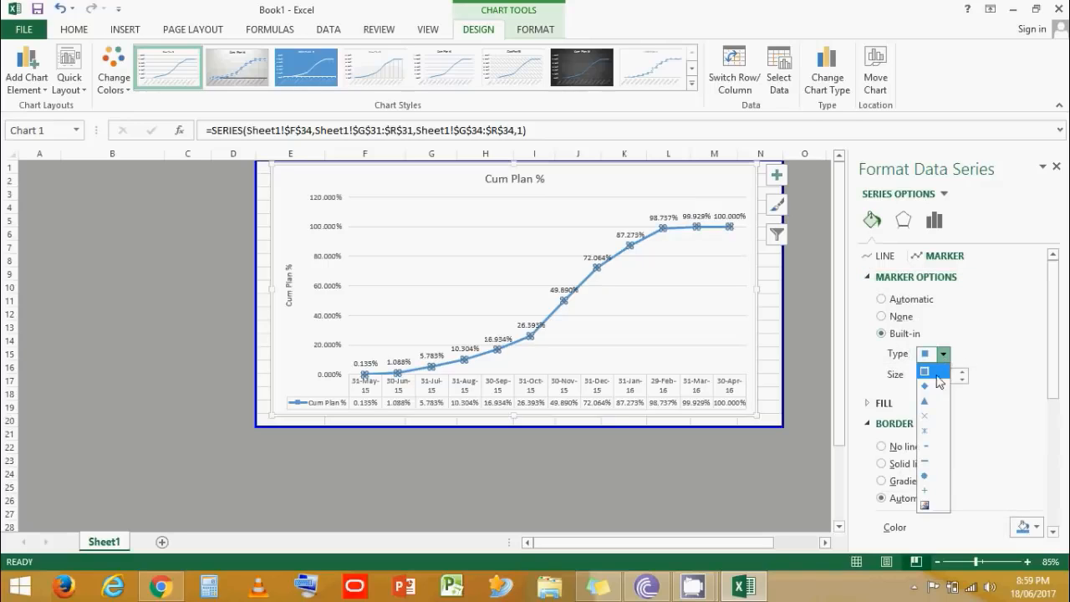
click(934, 387)
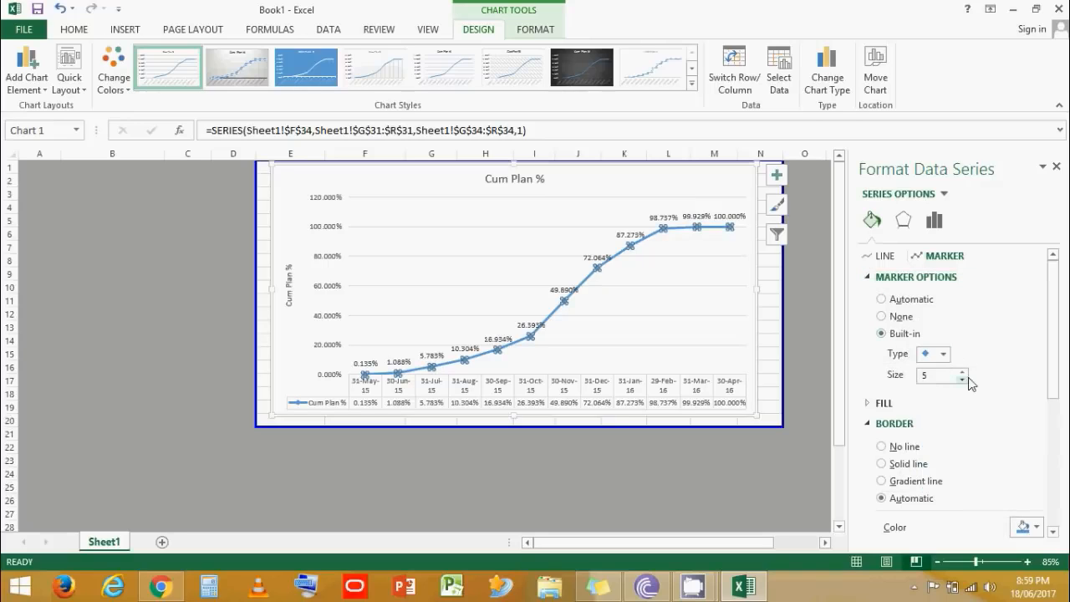
click(962, 371)
click(962, 371)
click(962, 371)
click(962, 371)
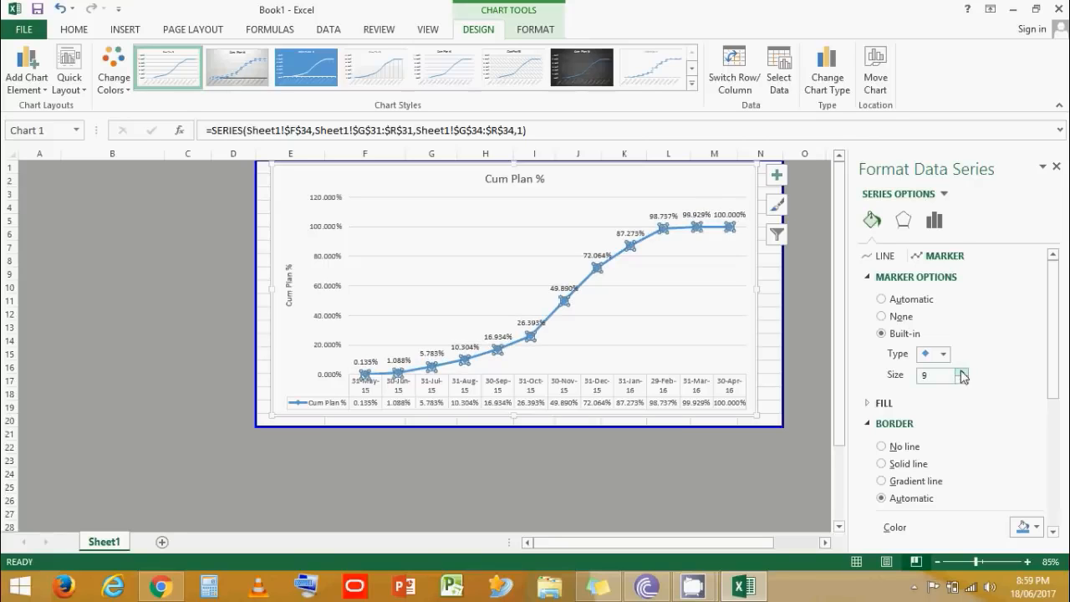
Set the marker border color of the Cum Plan % line to solid black and close the series formatting.
click(1056, 434)
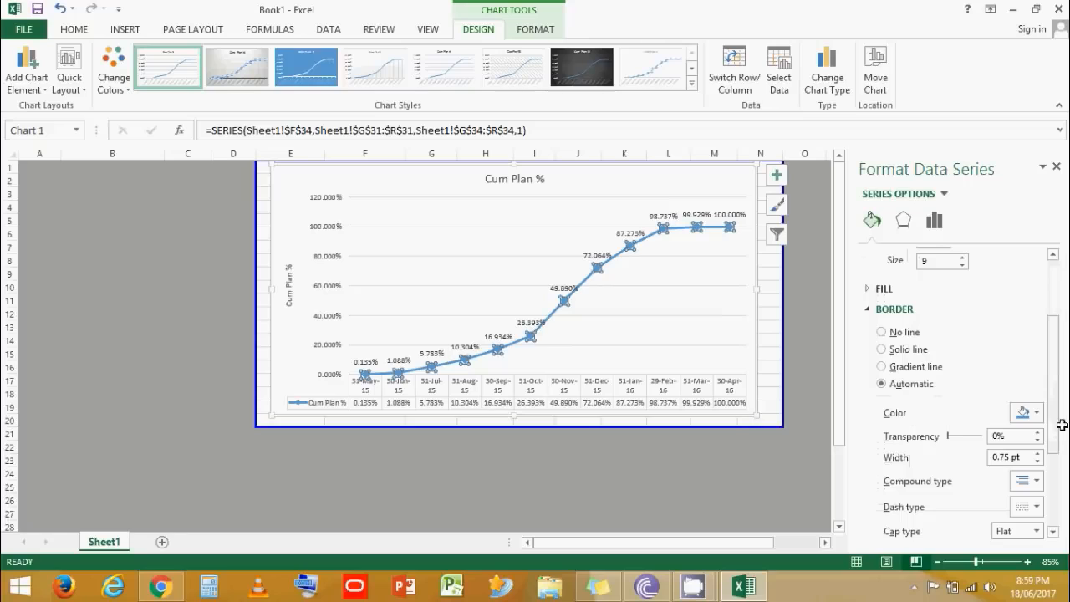
click(1027, 412)
click(952, 449)
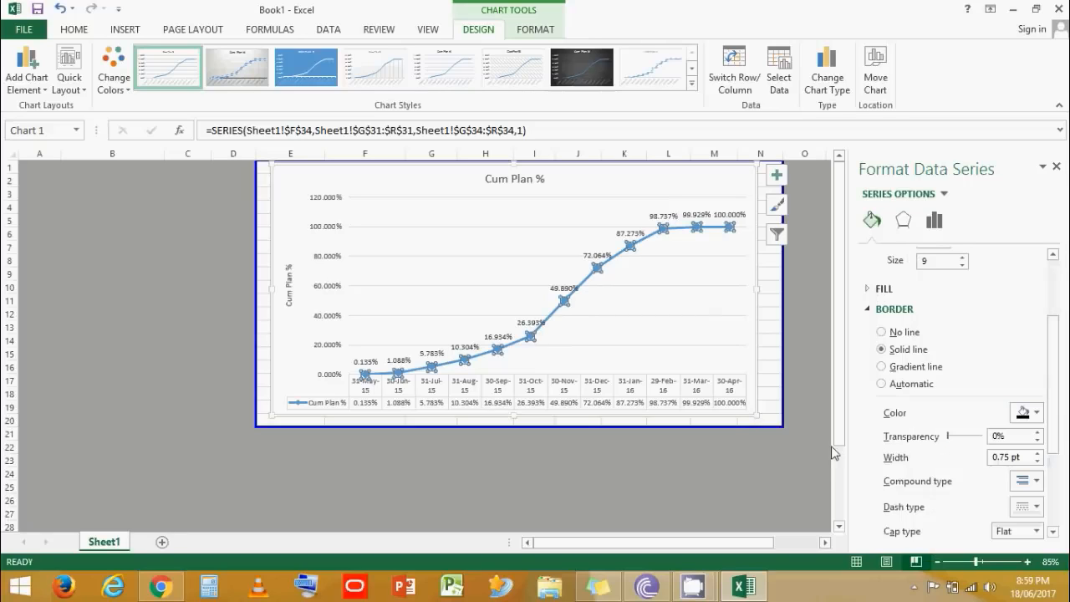
click(741, 446)
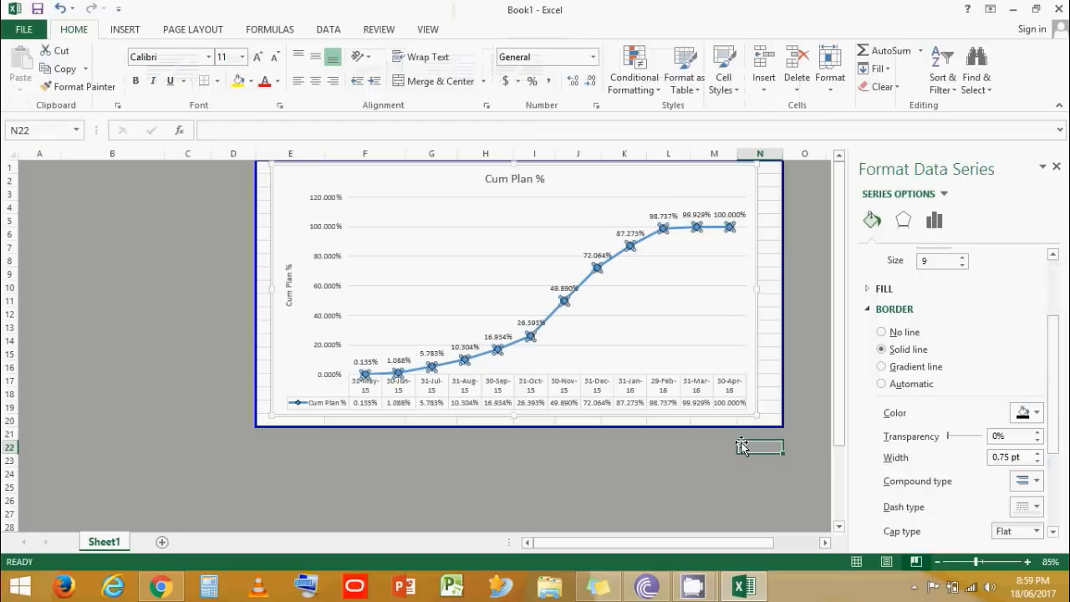
click(1056, 167)
Change the chart title to S - Curve.
ctrl+scroll(702, 304, up, 2)
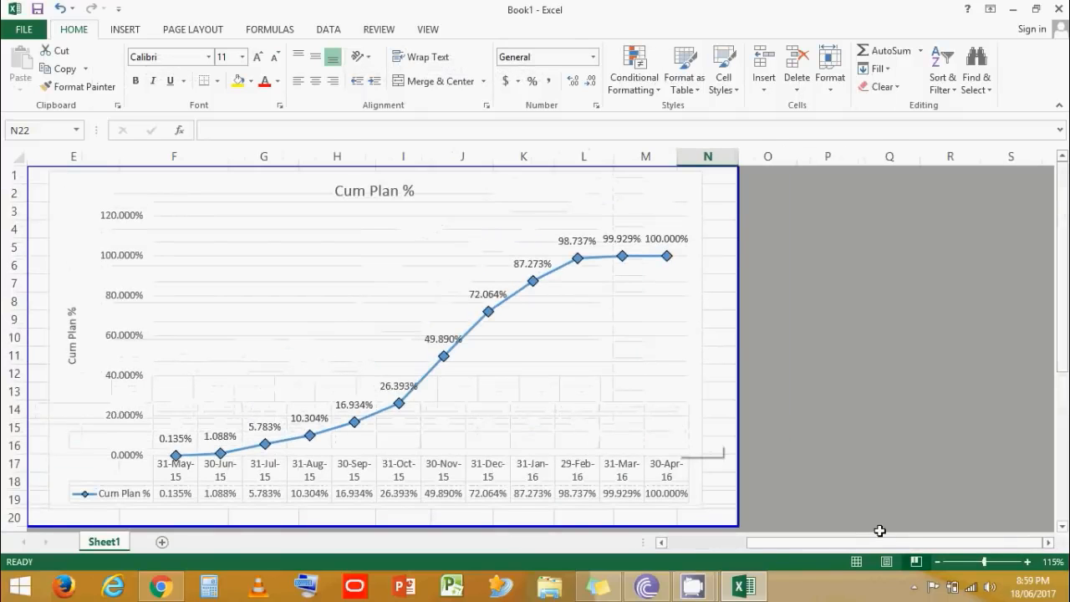
drag(884, 542, 786, 558)
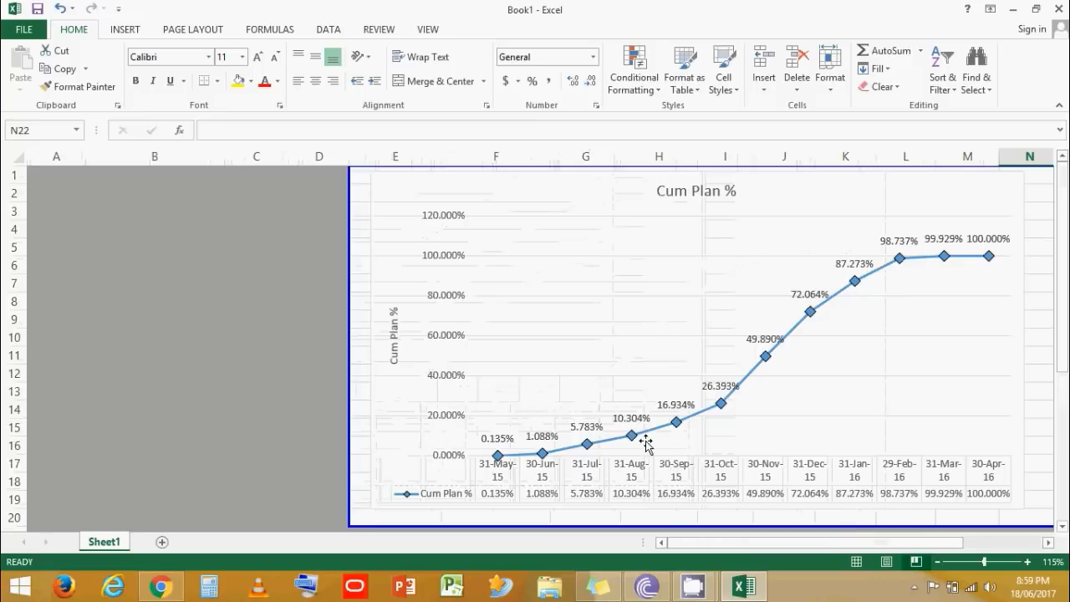
click(694, 188)
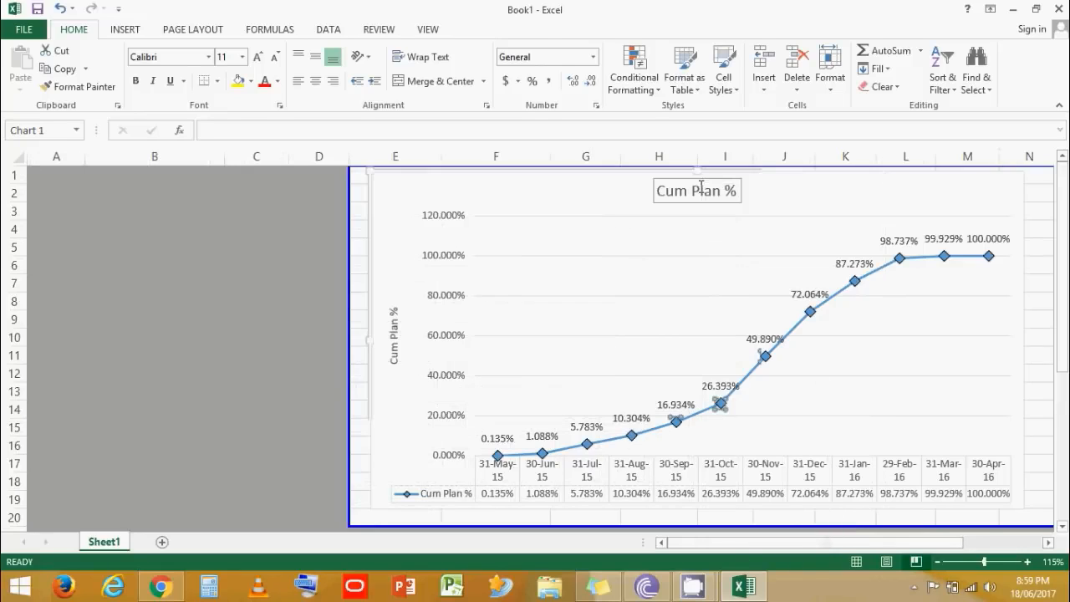
key(BackSpace)
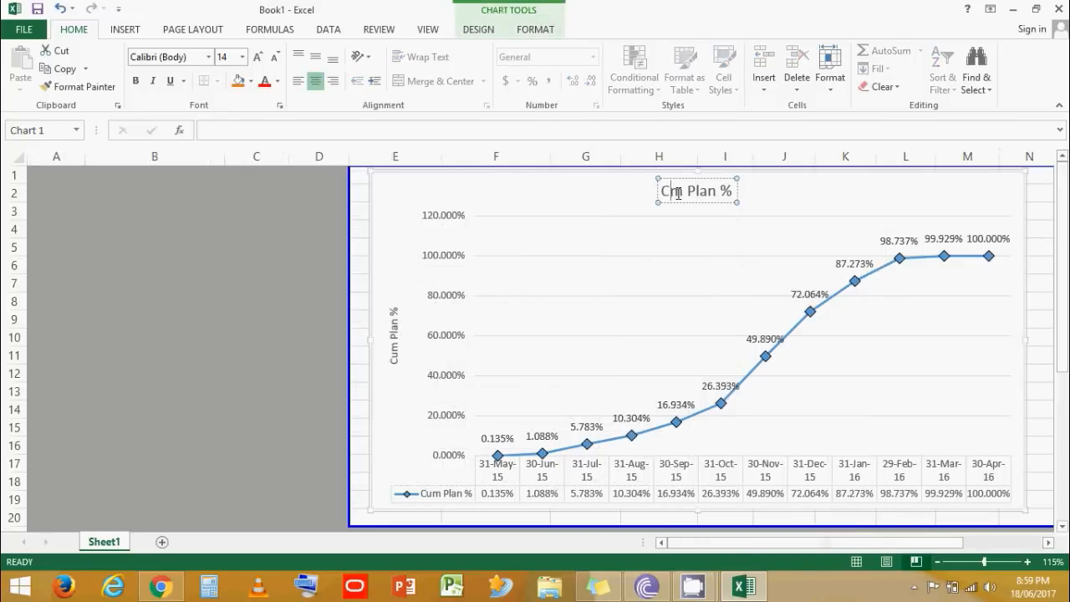
key(BackSpace)
key(Delete)
key(Delete)
key(Delete)
key(Delete)
key(Delete)
key(Delete)
key(Delete)
key(Delete)
text(S - )
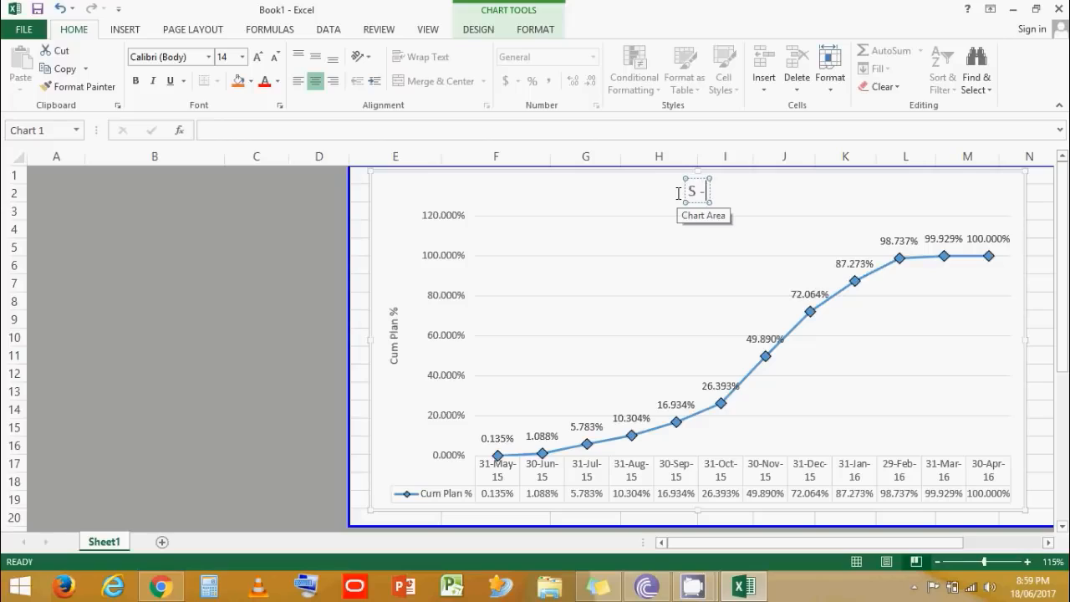
text(V)
key(BackSpace)
text(Curve)
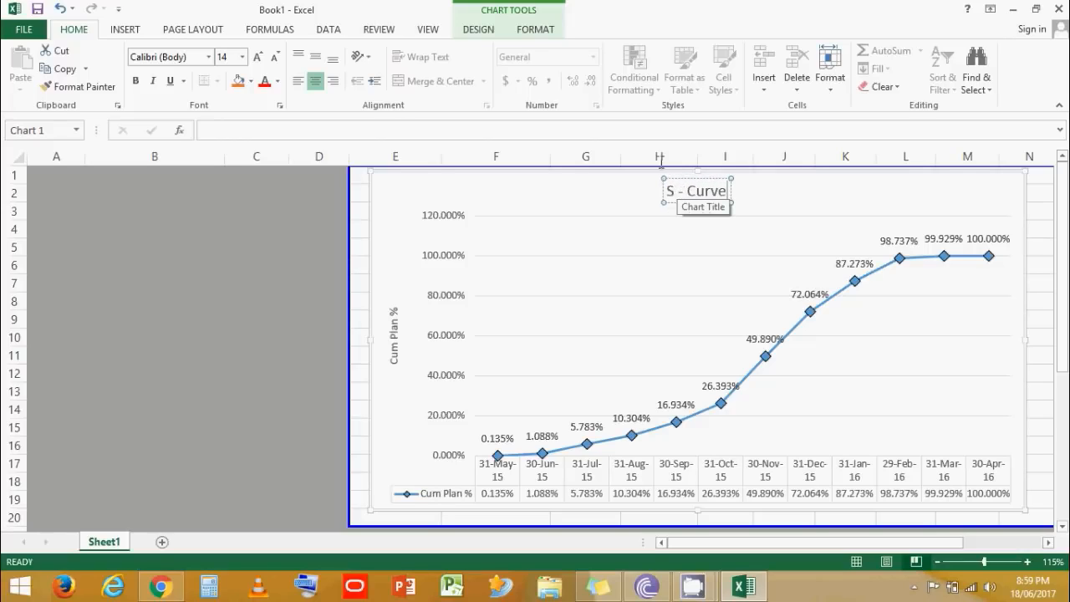
click(167, 336)
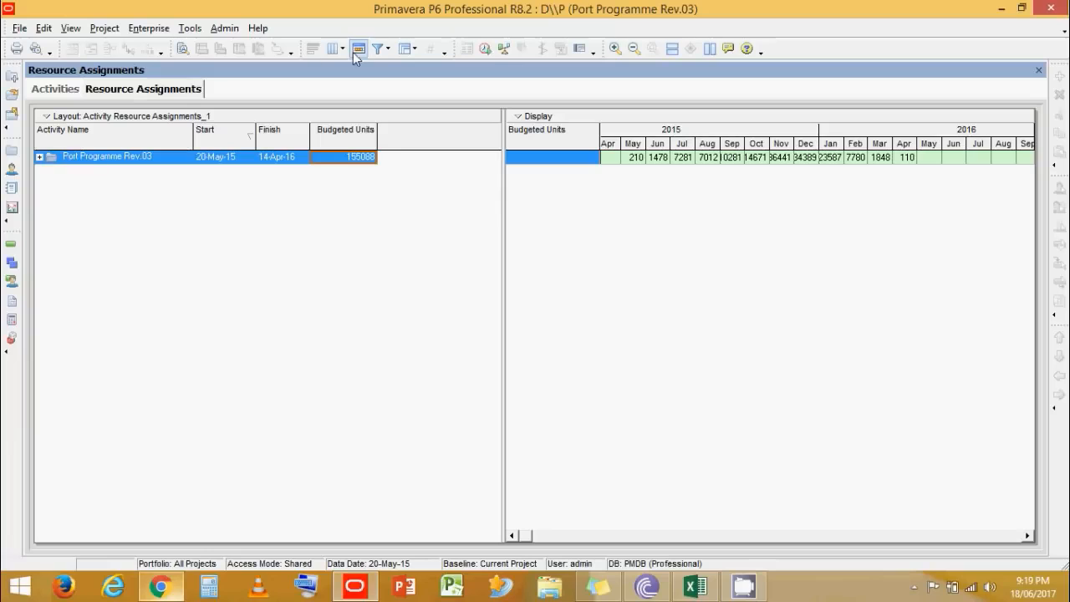
Switch to Primavera P6 and apply the resource assignments filter where Resource Type equals Labor.
click(382, 51)
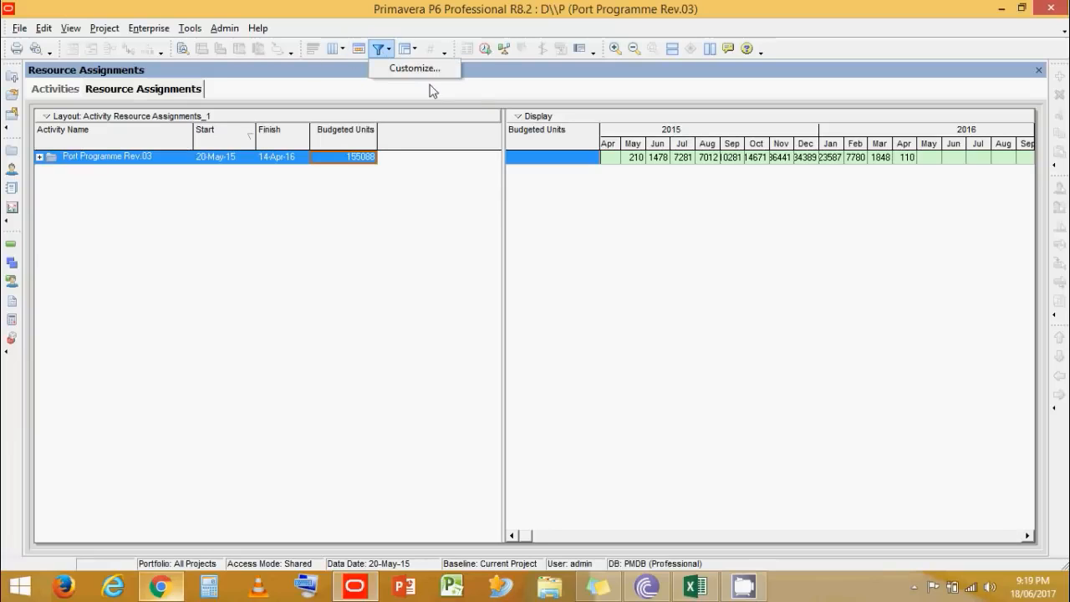
click(425, 73)
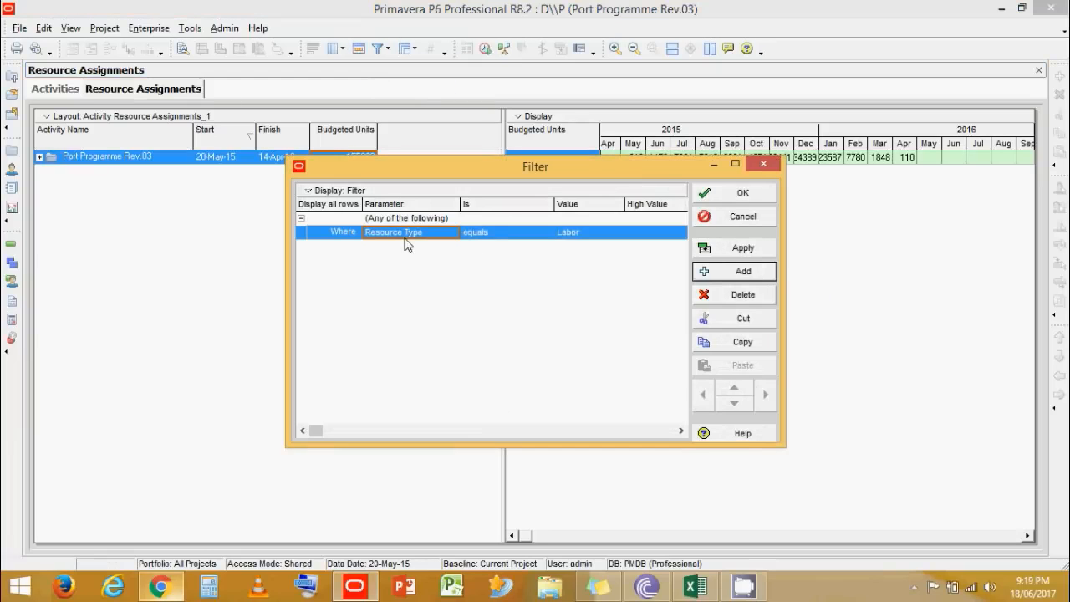
click(738, 248)
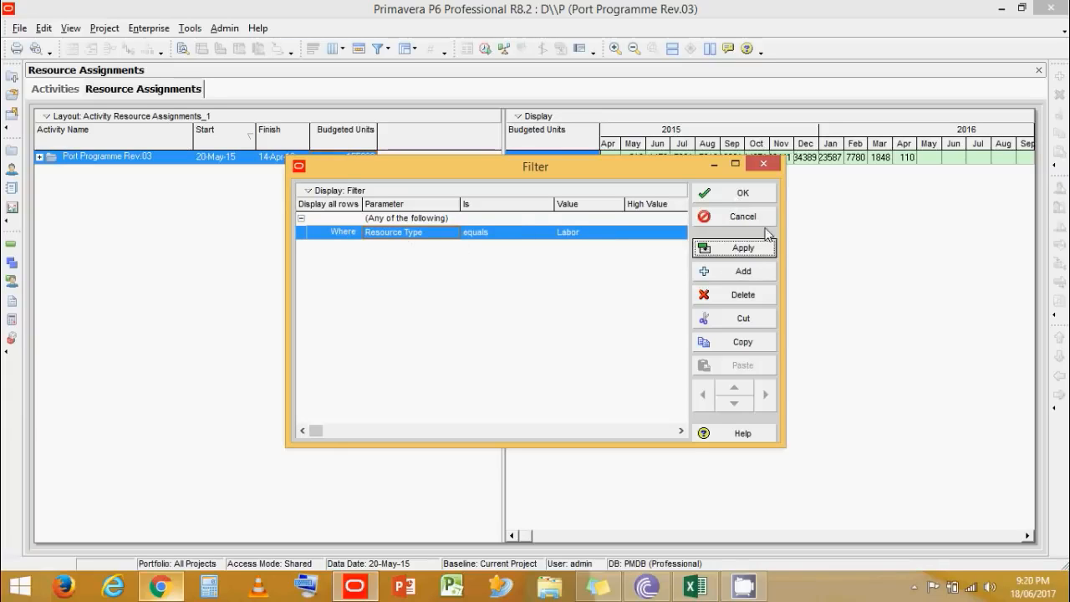
click(740, 194)
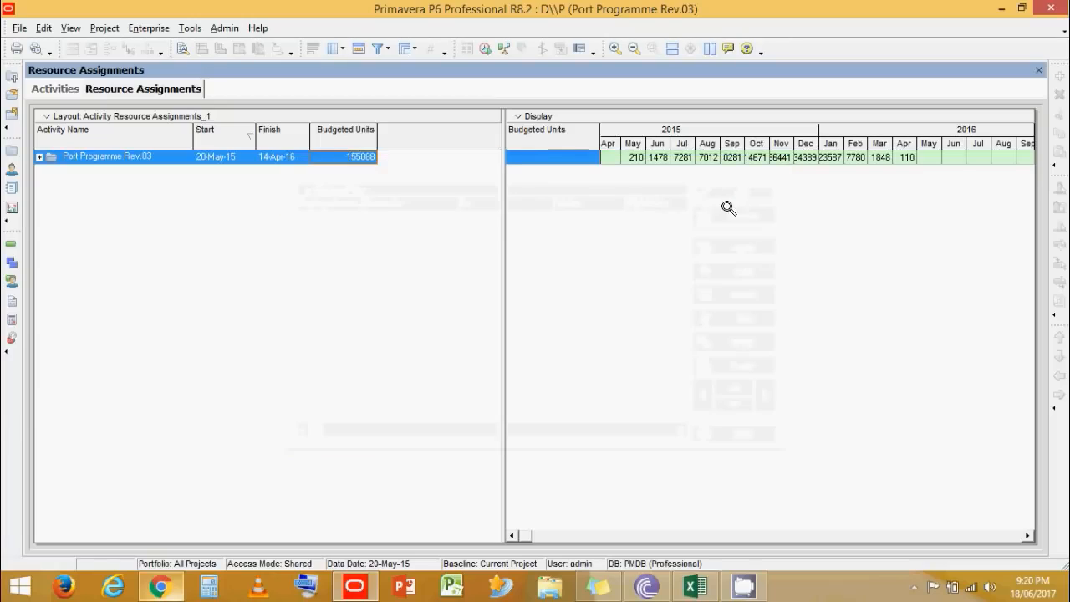
Add the time-interval fields Remaining Early Units and Remaining Late Units to the spreadsheet fields and apply them.
right_click(537, 139)
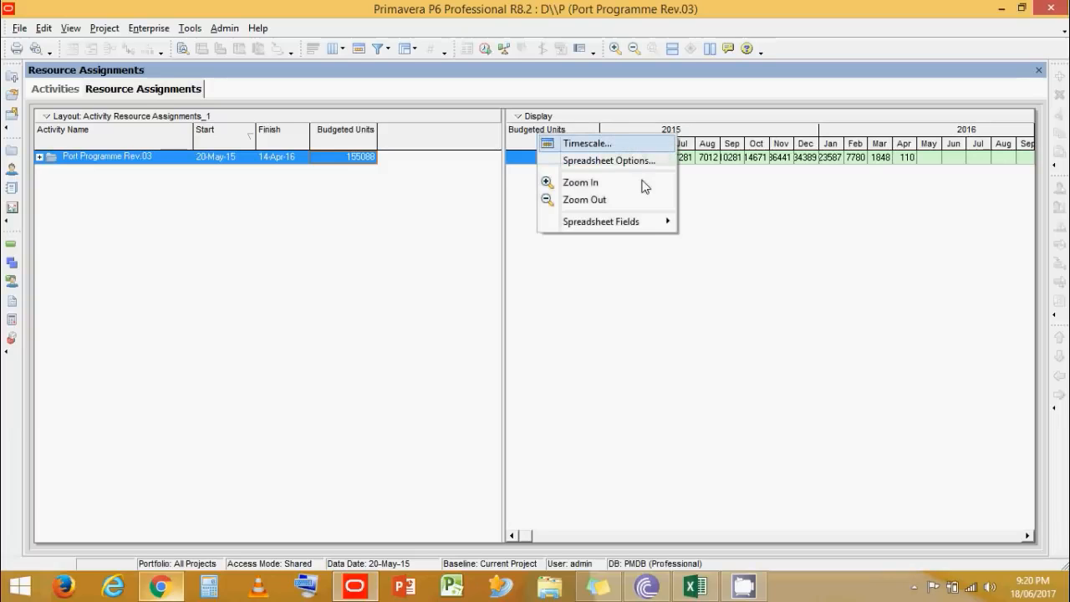
mouse_move(649, 222)
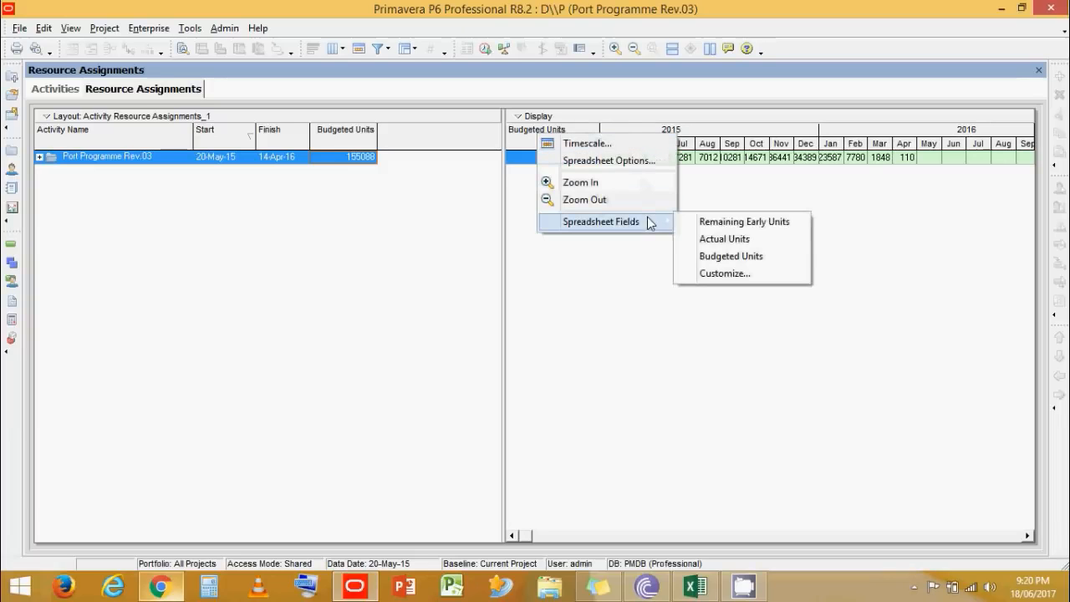
click(759, 273)
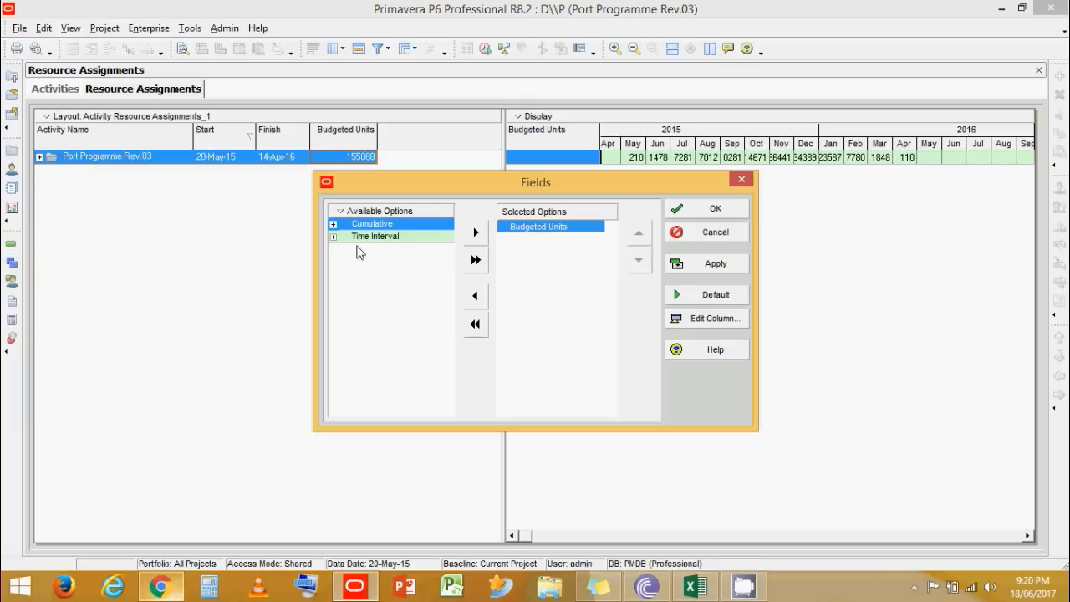
click(333, 238)
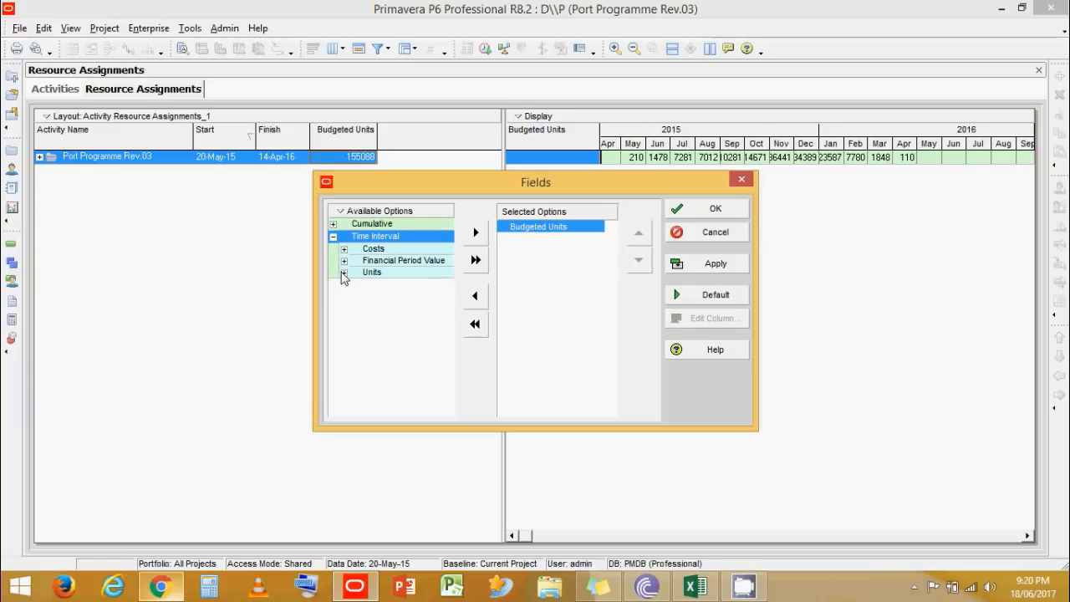
click(344, 273)
drag(316, 325, 255, 325)
click(322, 333)
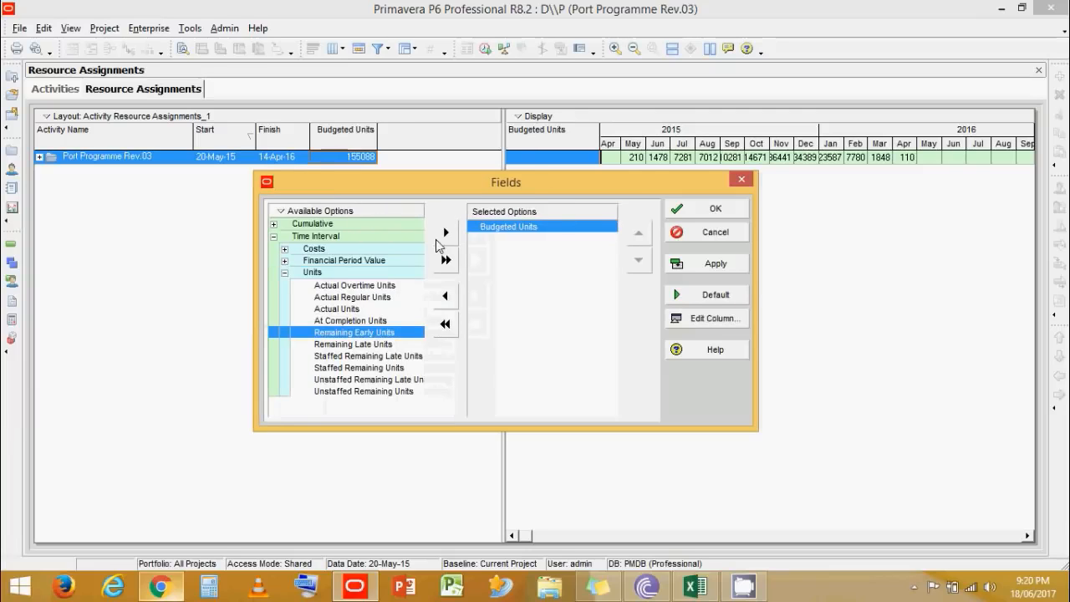
click(440, 239)
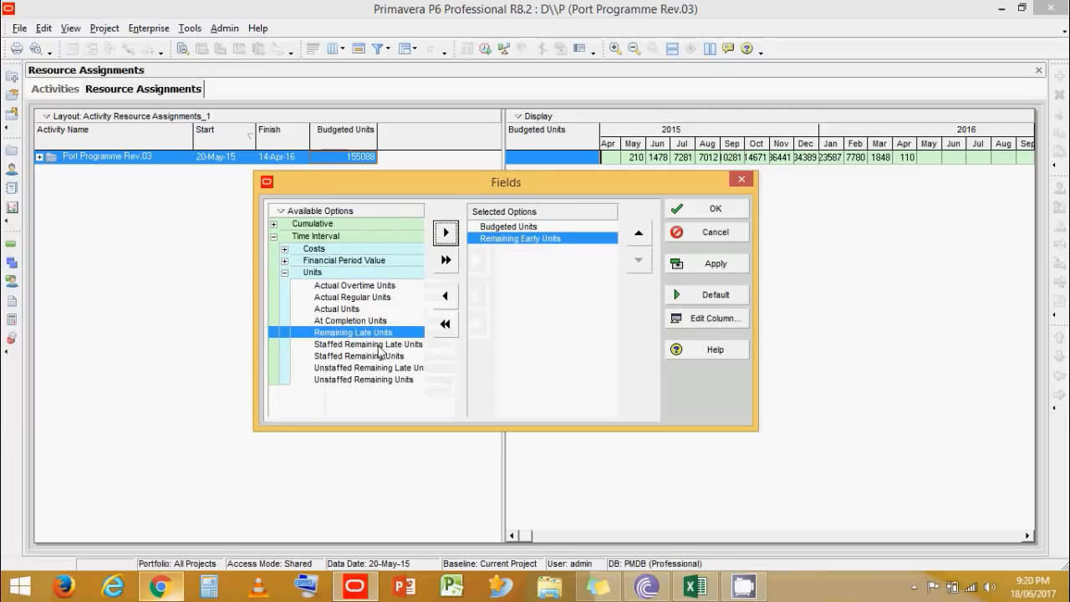
click(446, 234)
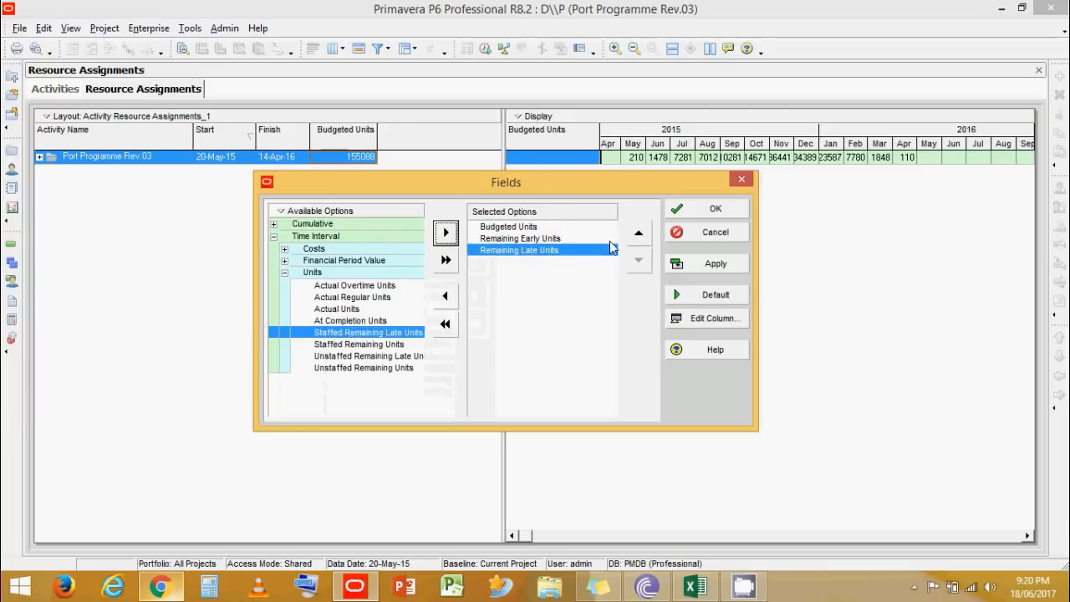
click(683, 265)
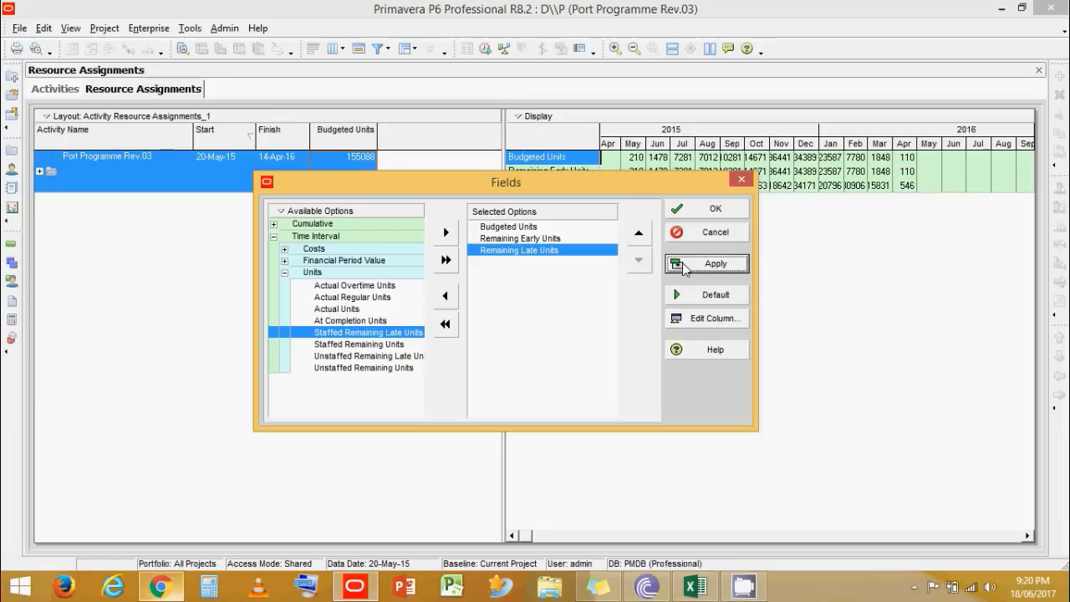
click(525, 239)
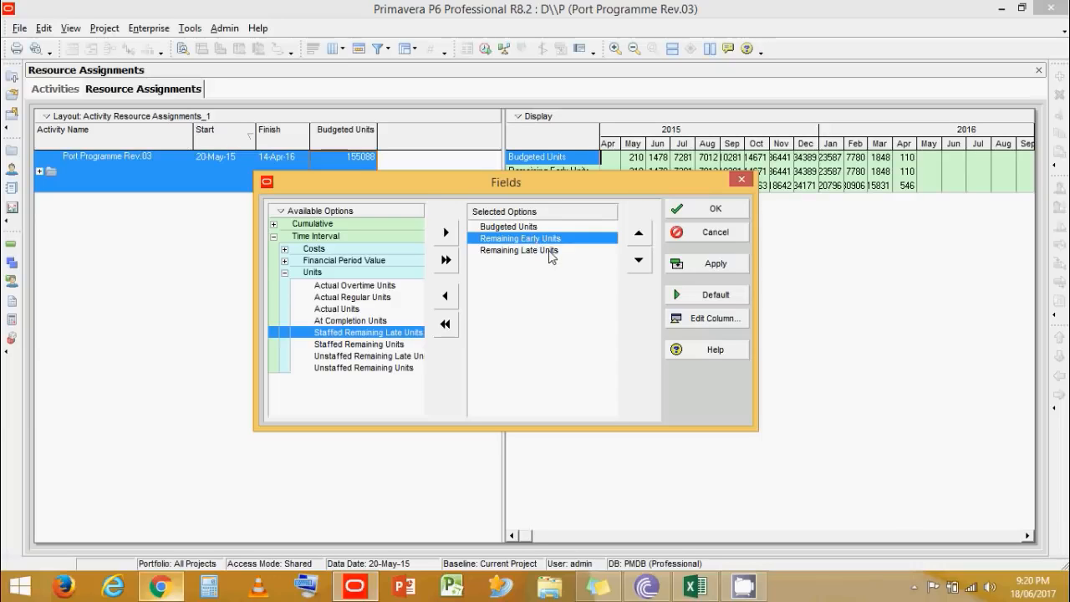
click(550, 252)
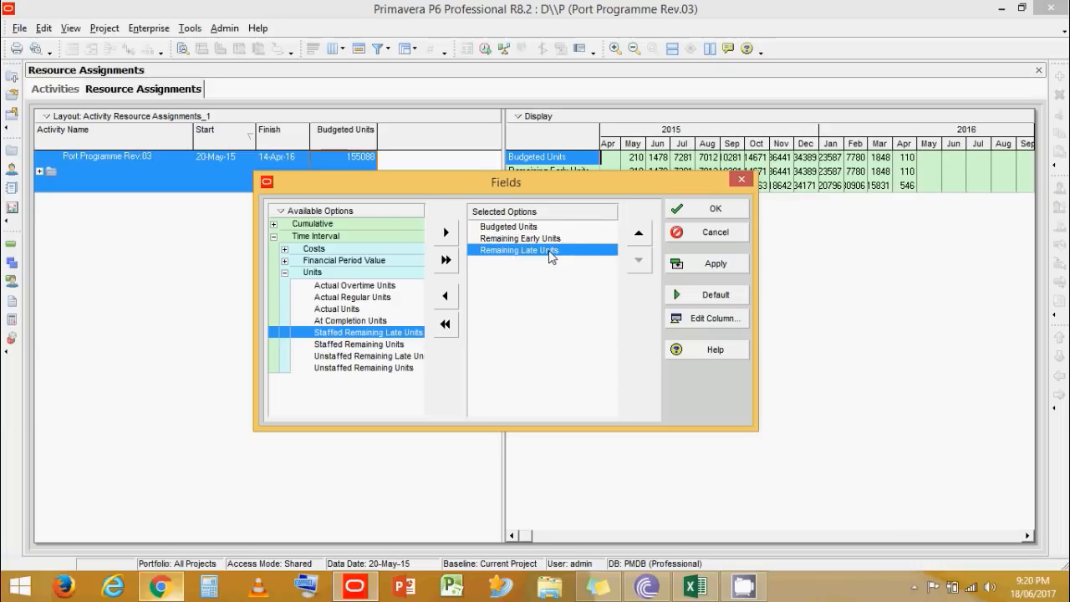
click(504, 241)
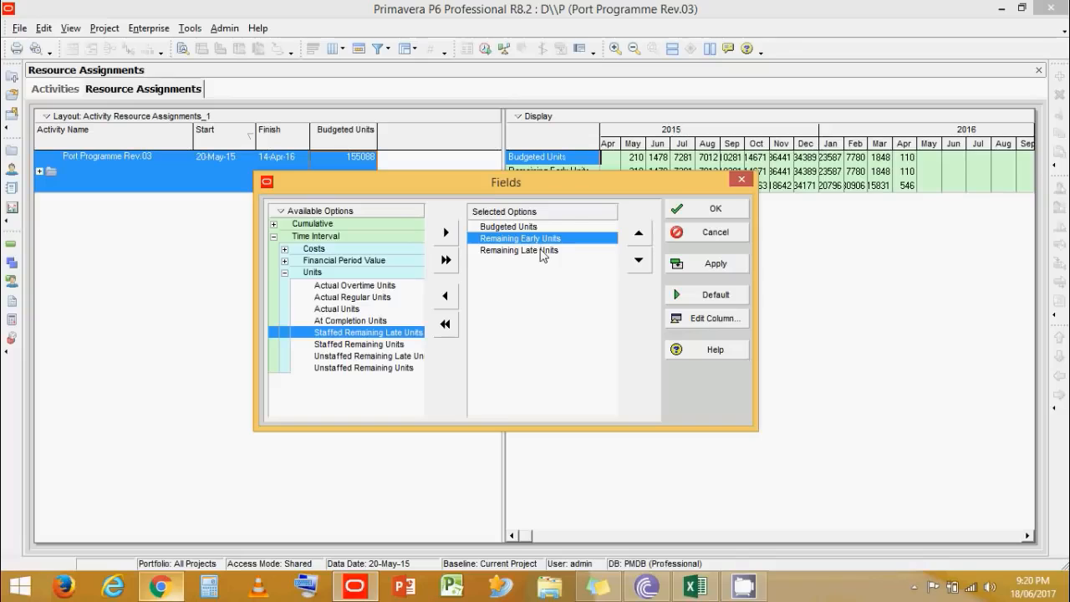
click(533, 250)
click(526, 239)
click(525, 251)
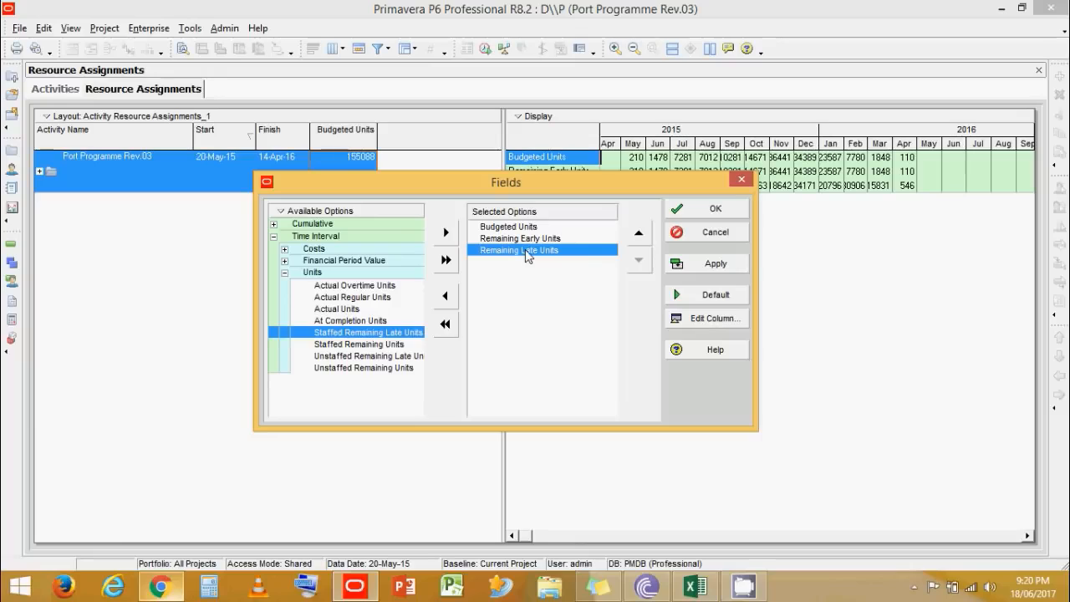
Remove Remaining Early Units from the spreadsheet fields, keeping Budgeted Units and Remaining Late Units, and confirm the selection.
click(542, 241)
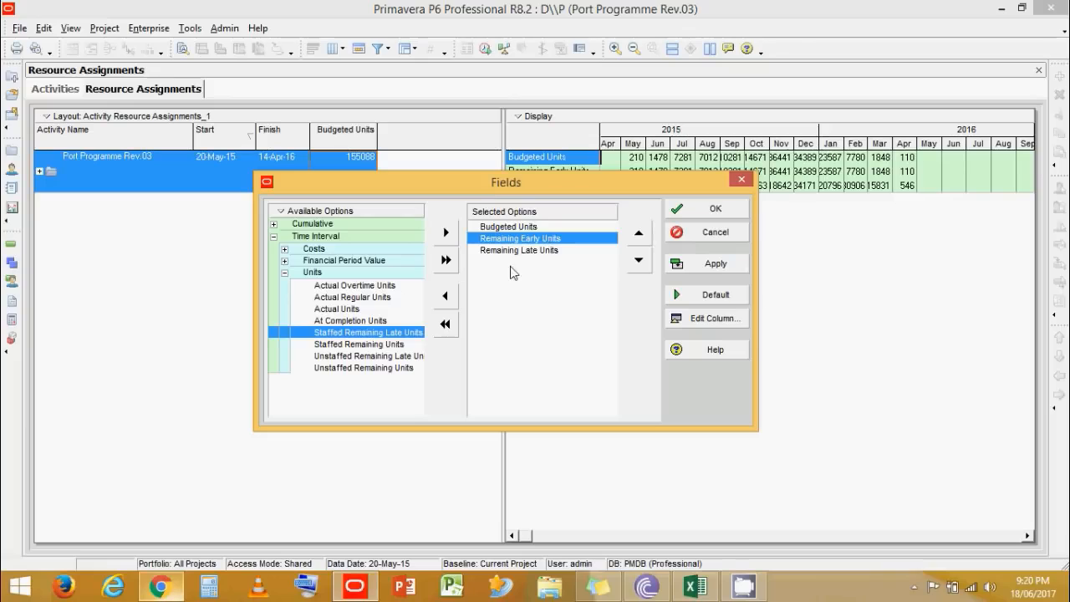
click(455, 296)
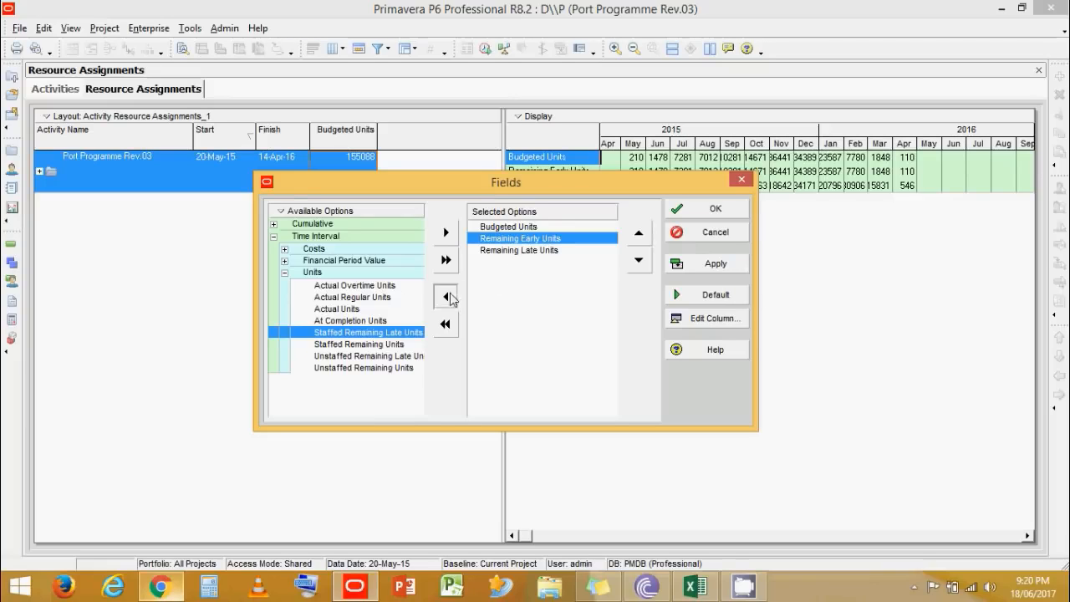
click(529, 227)
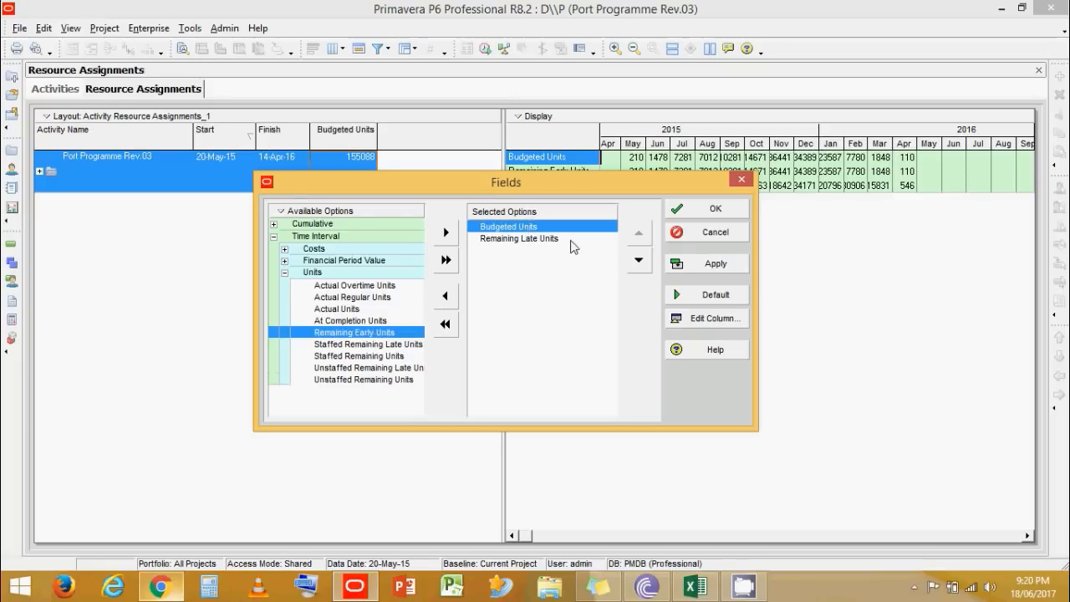
click(517, 239)
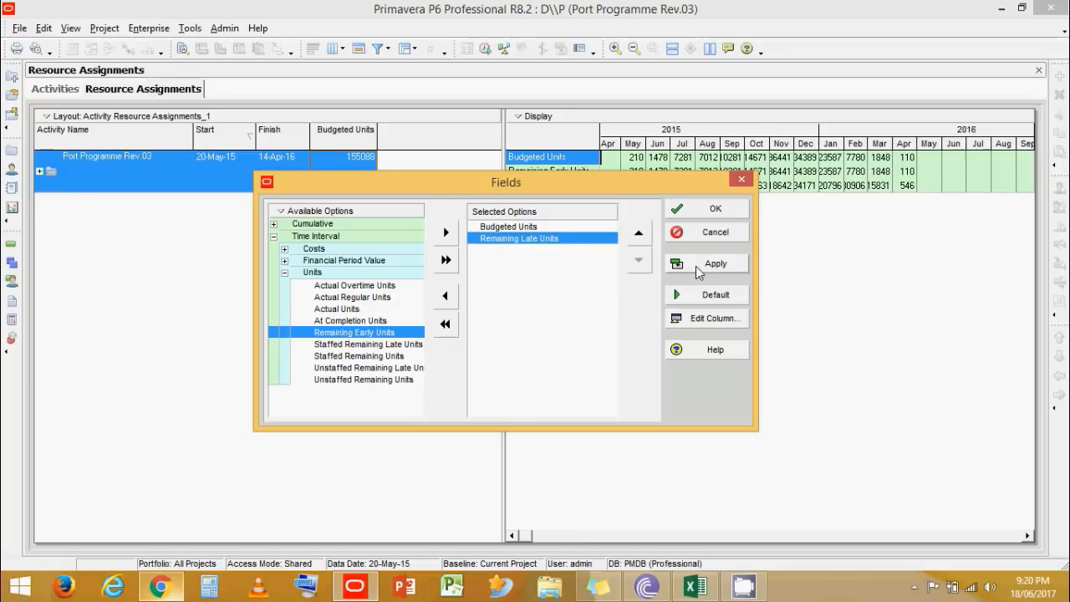
click(695, 266)
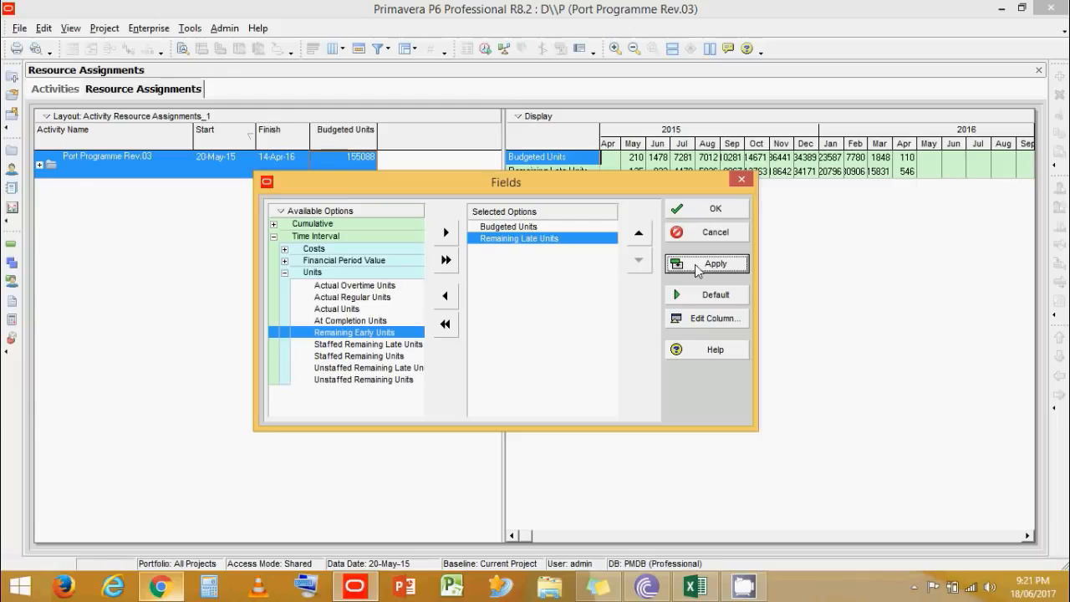
click(682, 210)
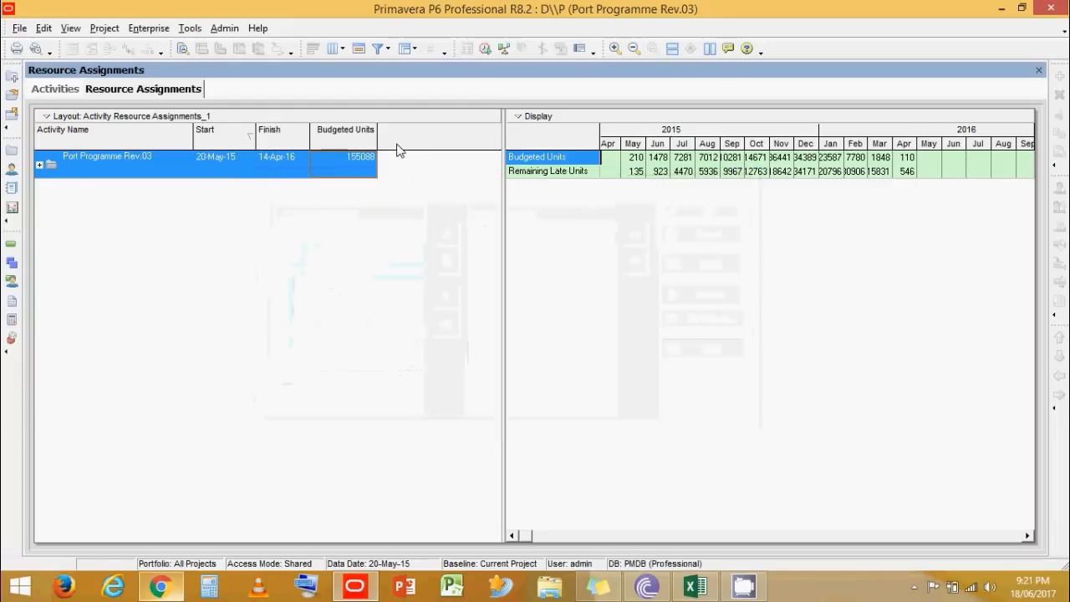
Add Actual Units to the selected columns of the resource assignments table.
right_click(397, 151)
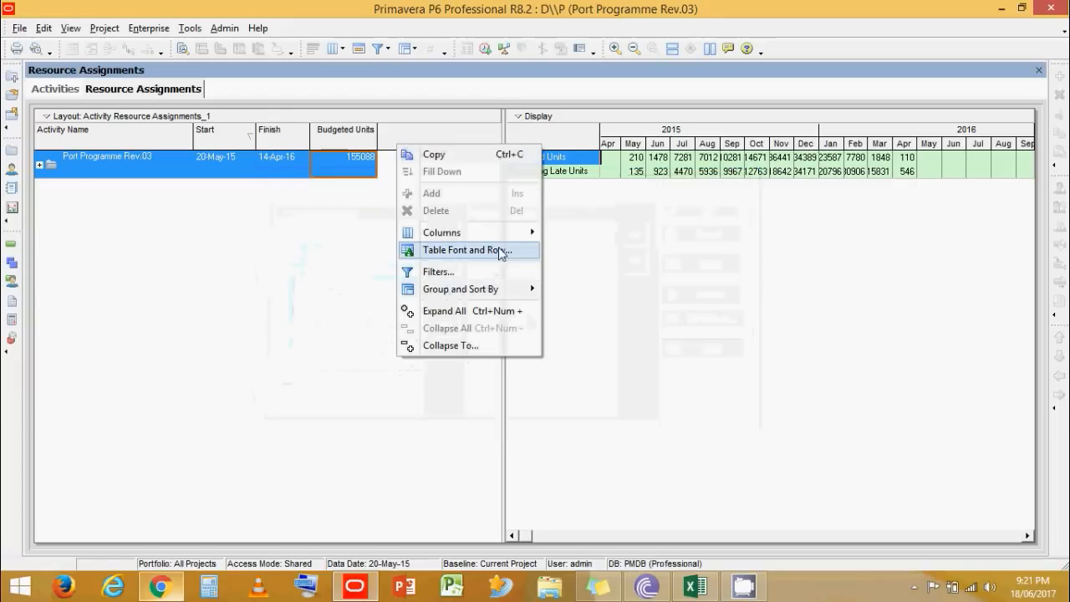
mouse_move(512, 232)
click(600, 284)
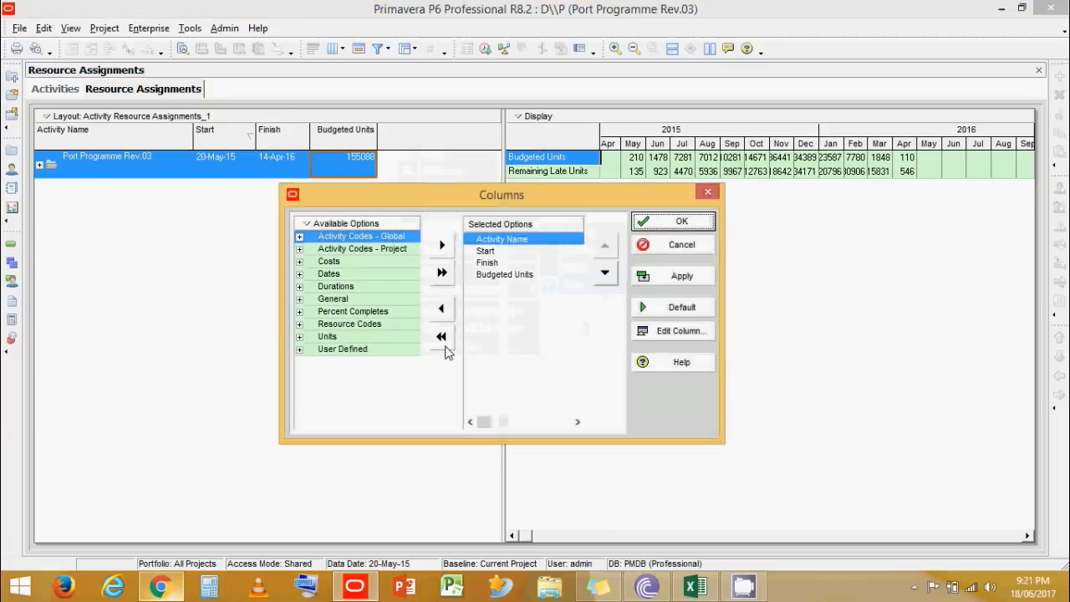
click(299, 336)
click(372, 361)
click(443, 245)
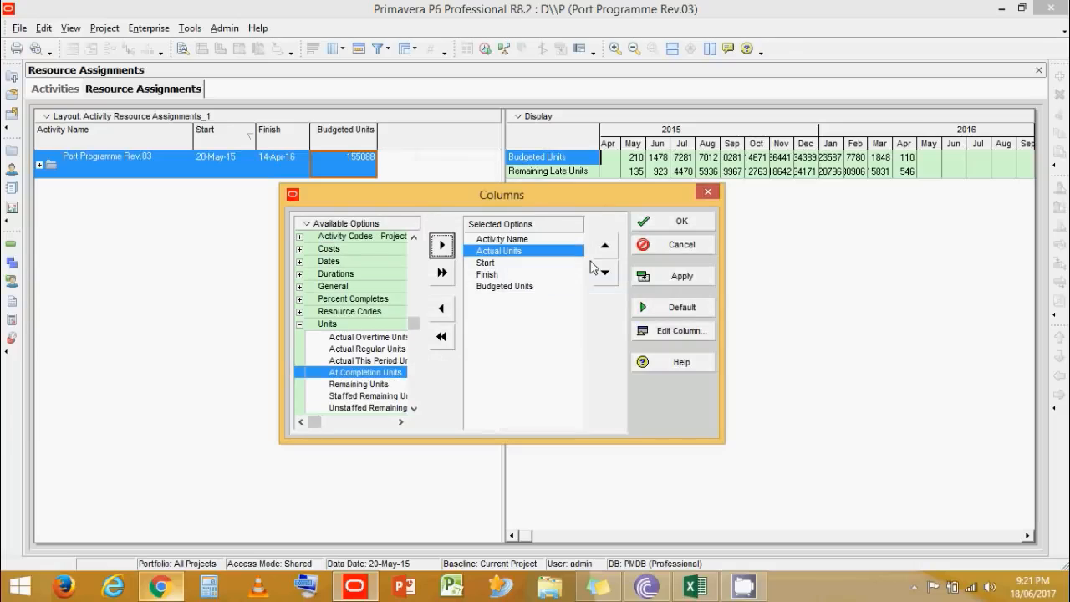
Place Actual Units after Budgeted Units in the column order, confirm the columns, and widen the Actual Units column slightly.
click(603, 274)
click(604, 274)
click(604, 274)
click(669, 276)
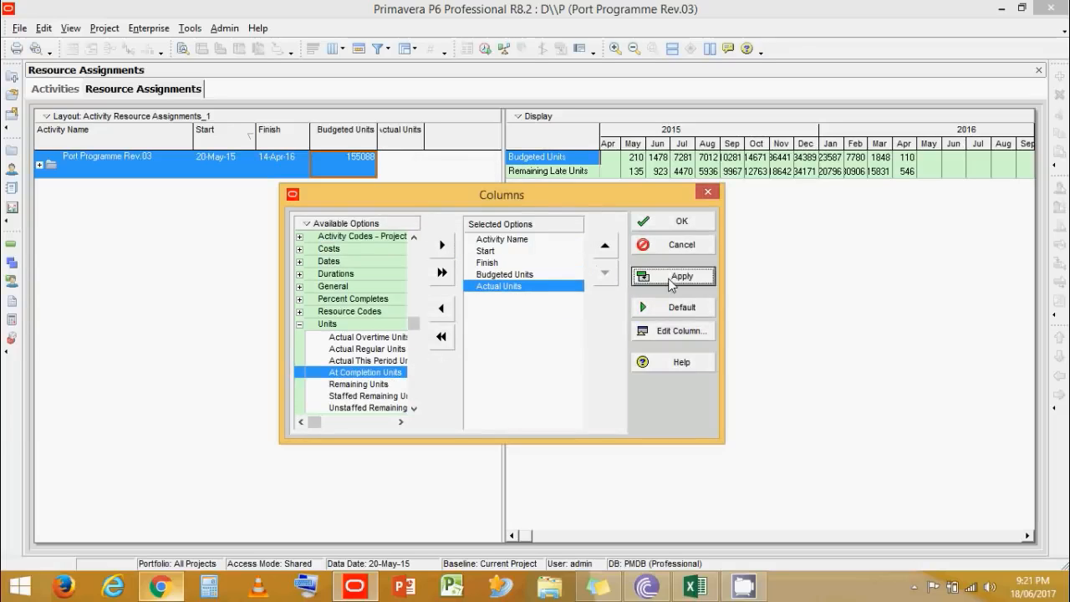
click(647, 220)
drag(423, 138, 435, 138)
Copy the Budgeted Units and Remaining Late Units rows of Port Programme Rev.03 into Excel's Sheet2, starting at cell C4.
click(428, 170)
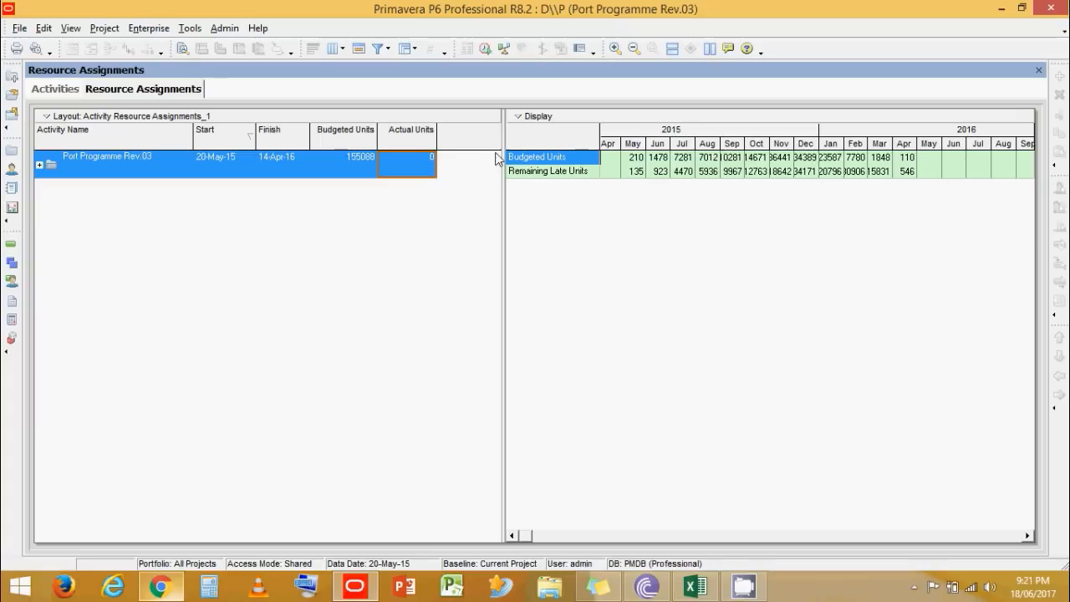
ctrl+click(545, 171)
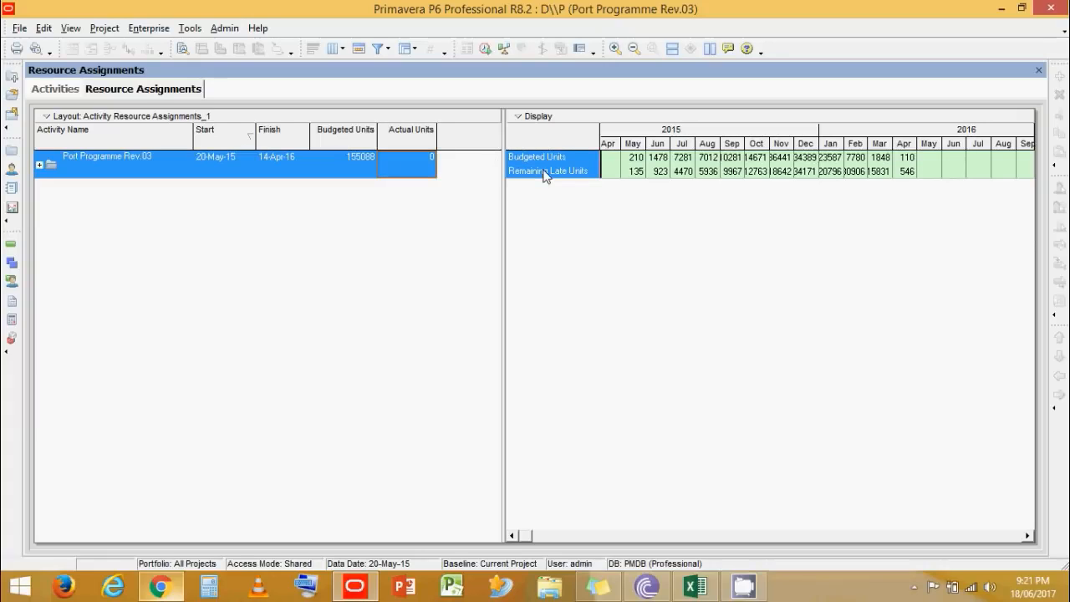
click(695, 586)
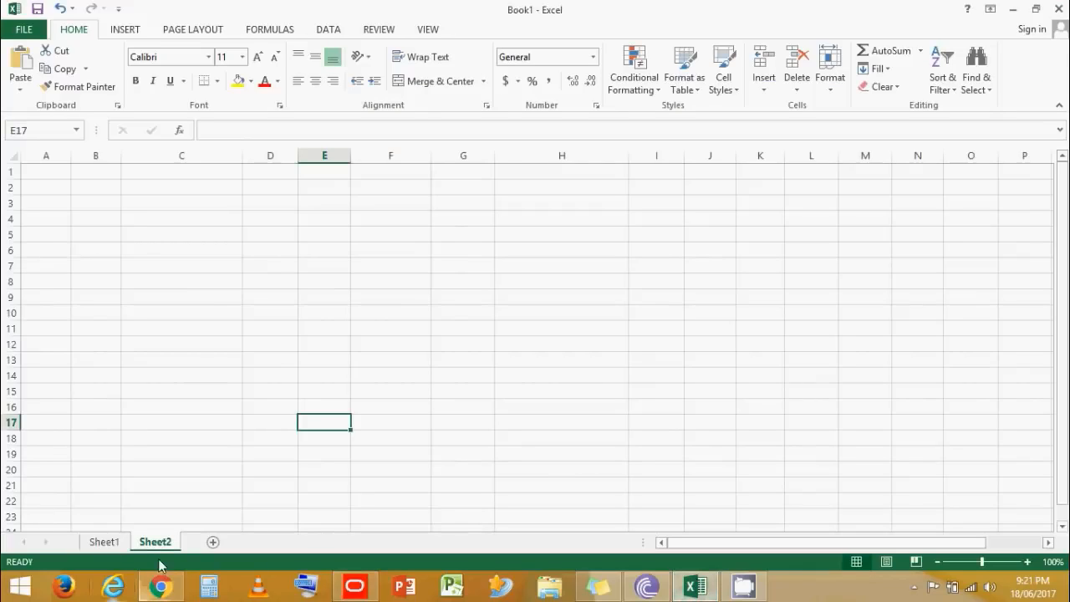
click(153, 224)
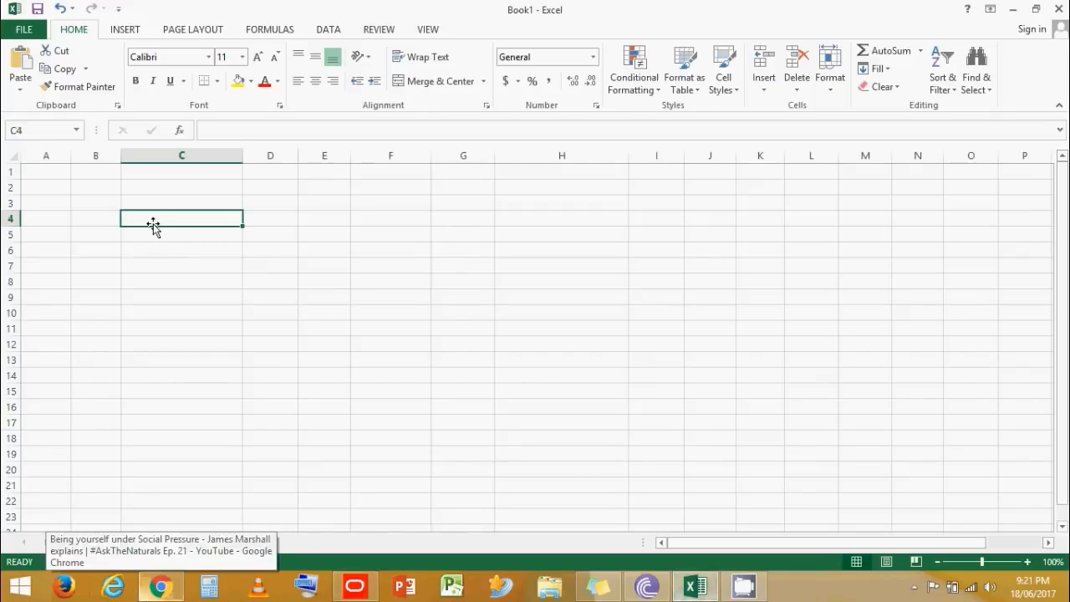
key(ctrl+v)
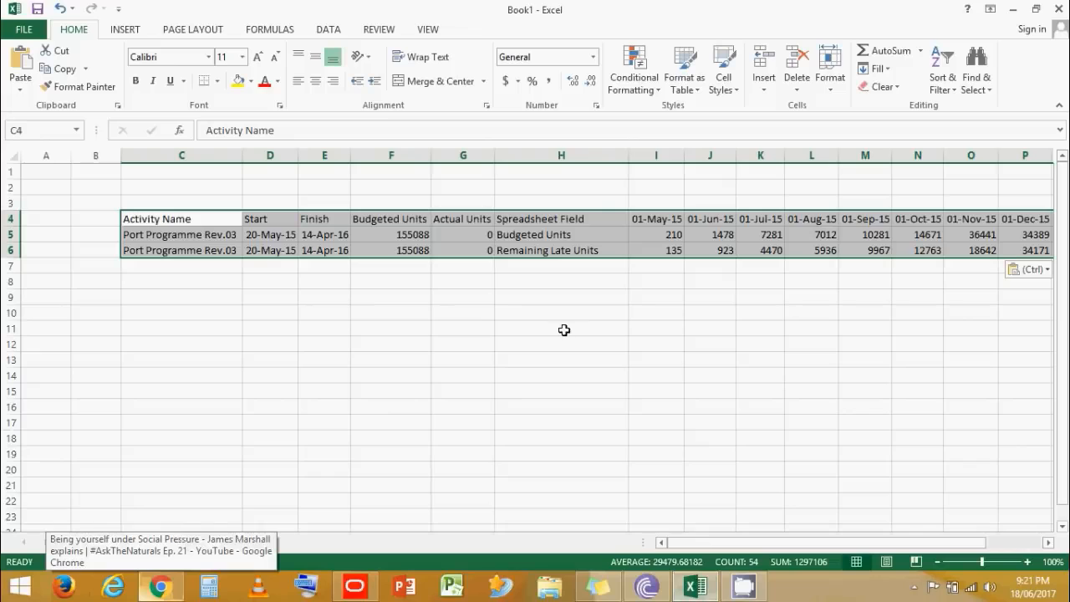
click(661, 342)
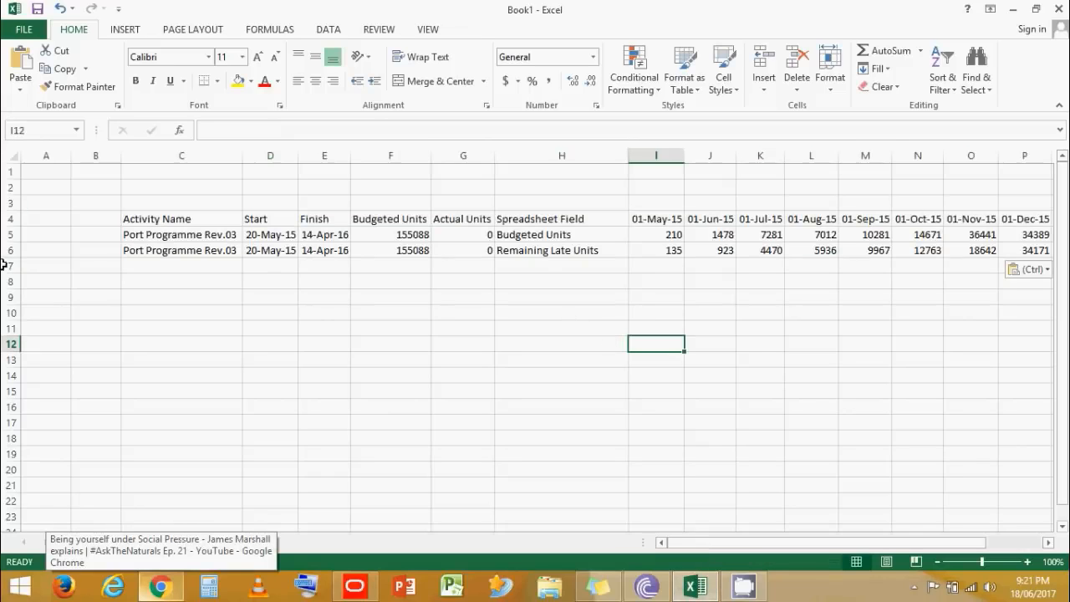
Insert a blank row above the Remaining Late Units row and label cell H6 Cum Early Units.
click(7, 249)
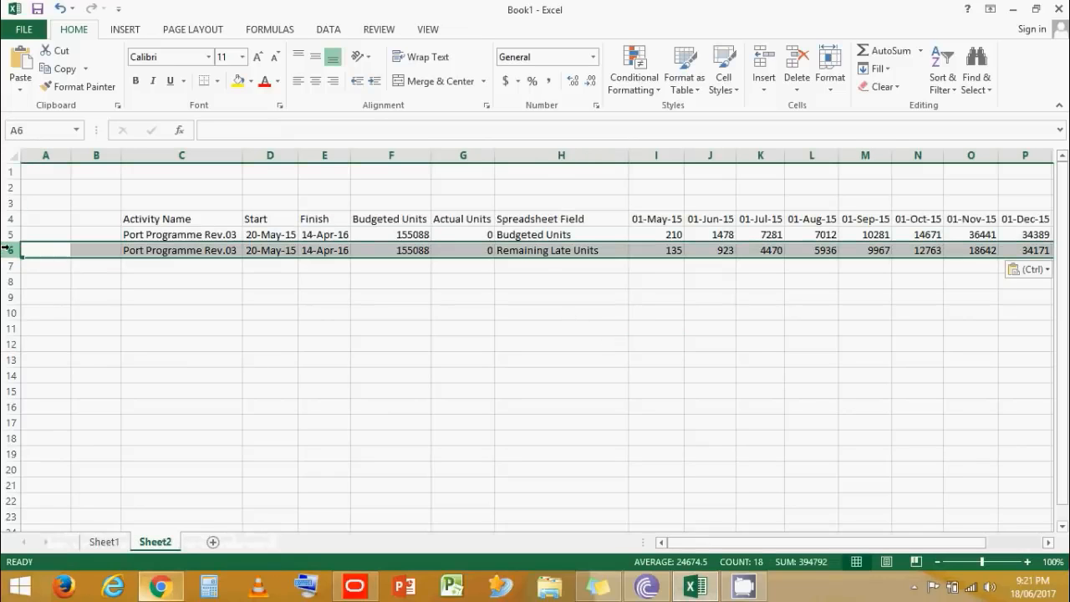
key(ctrl+plus)
click(579, 249)
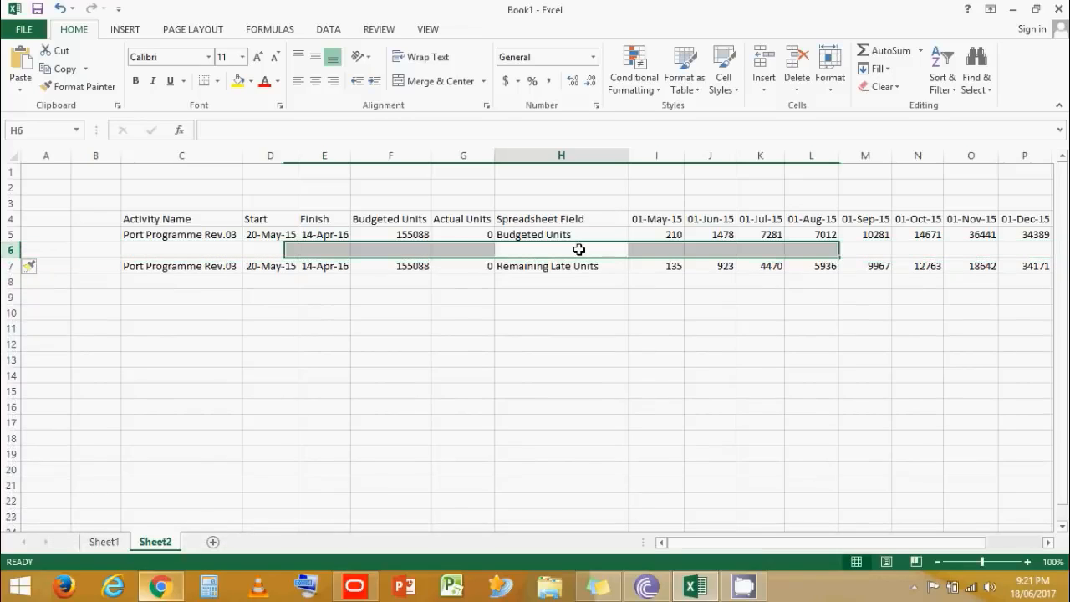
text(Cum Early Units)
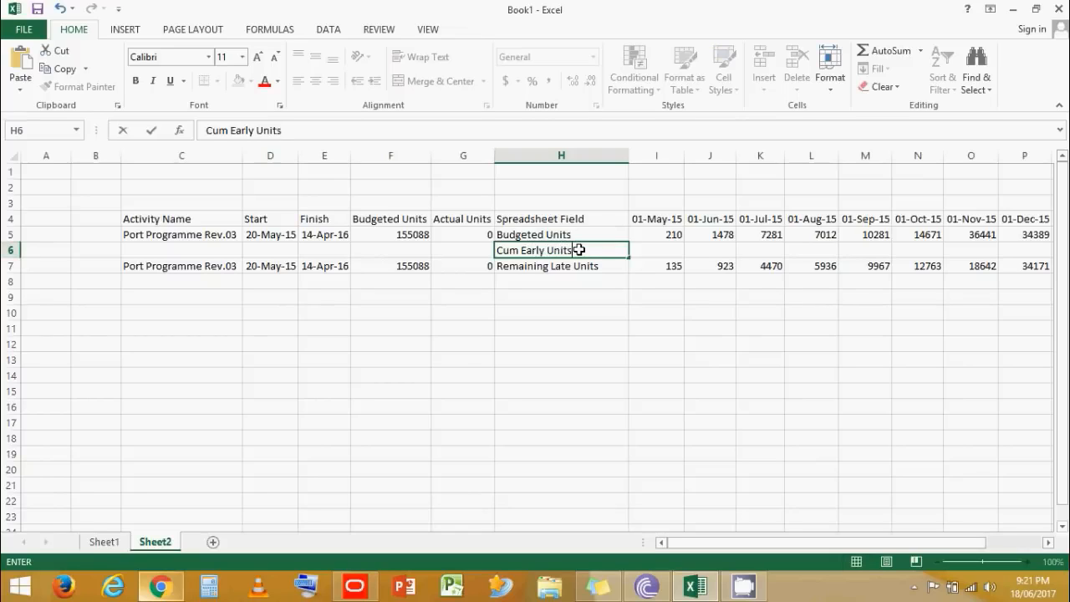
key(Return)
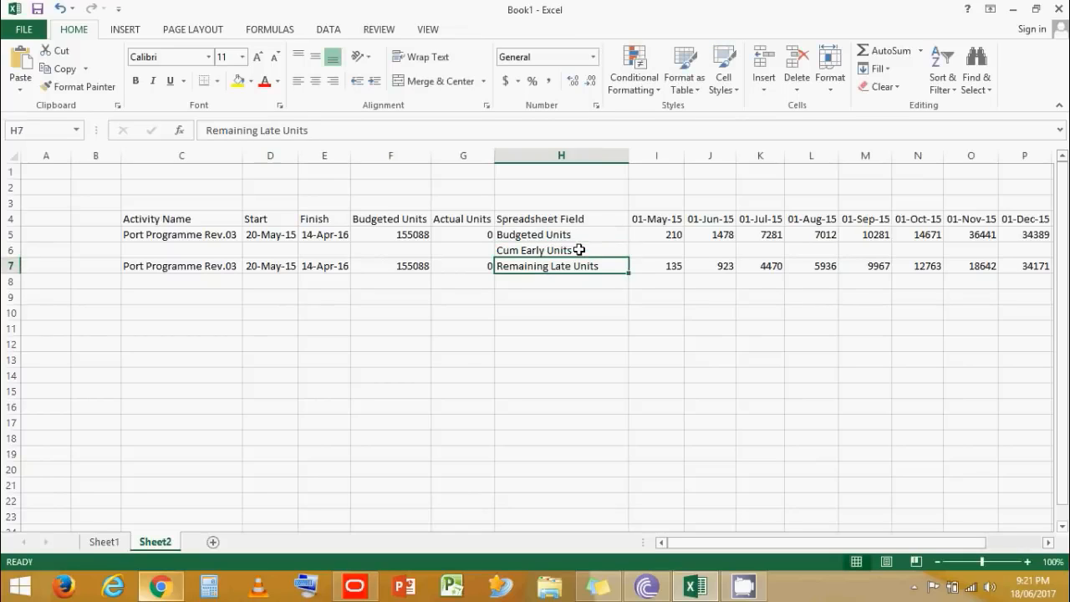
Enter the formula =+I5 in cell I6 to start the cumulative early units from May 2015.
key(Up)
key(Right)
text(=+)
key(Up)
key(ctrl+Return)
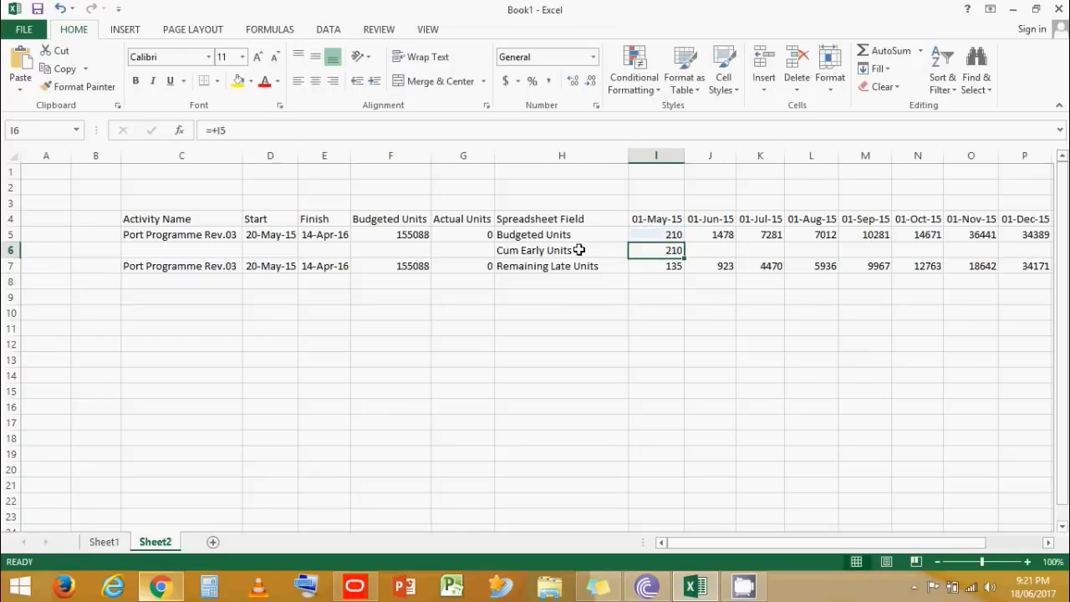
Enter the formula +J5+I6 in cell J6 to accumulate the June 2015 early units, and return to cell I6.
key(Right)
text(+)
key(Up)
text(+)
key(Left)
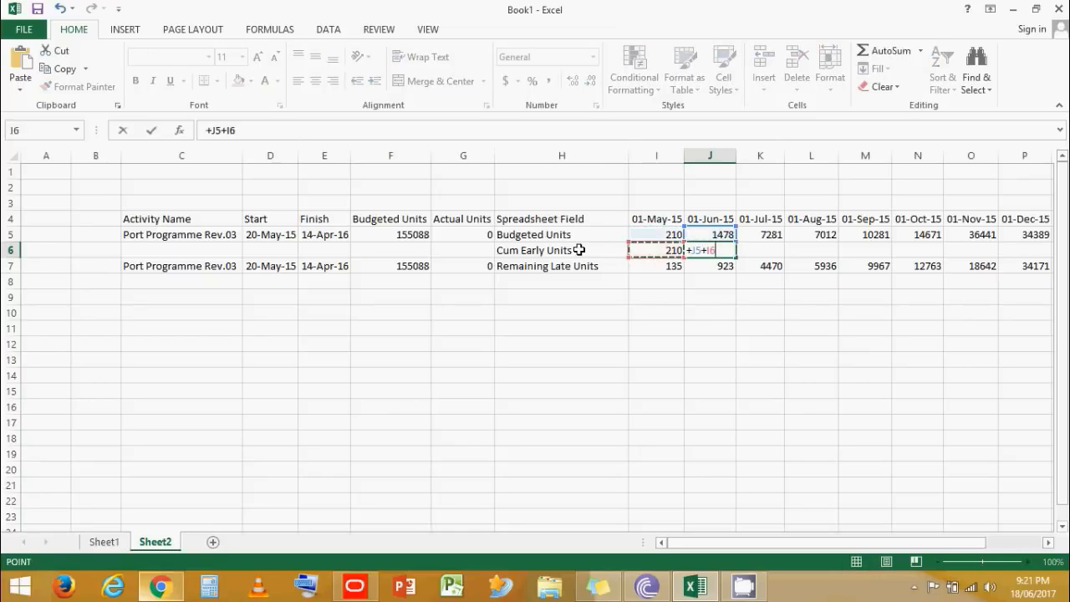
key(Return)
key(Up)
key(Left)
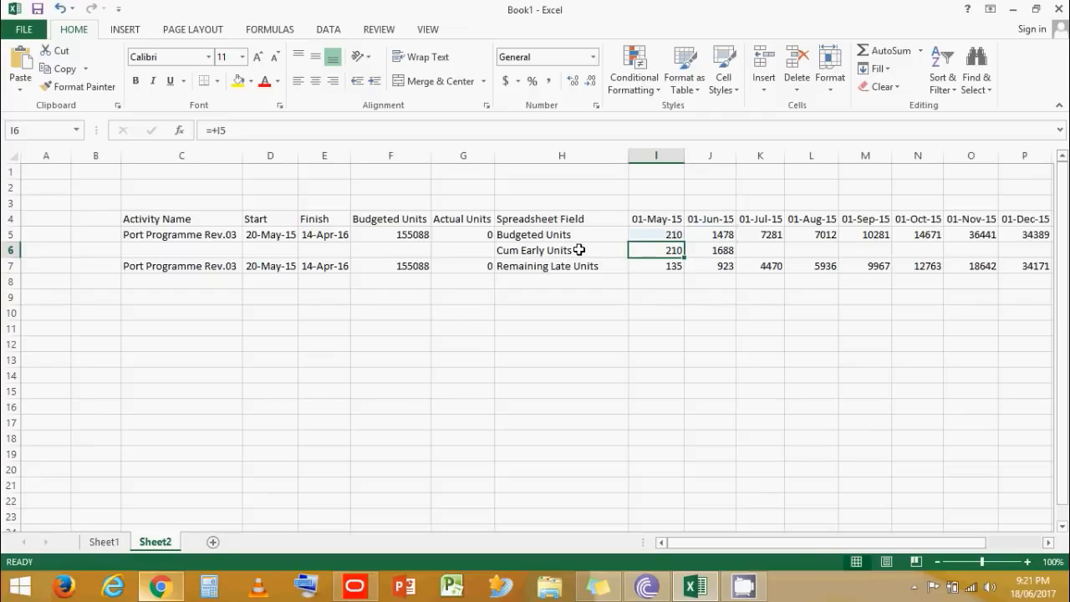
key(shift+Right)
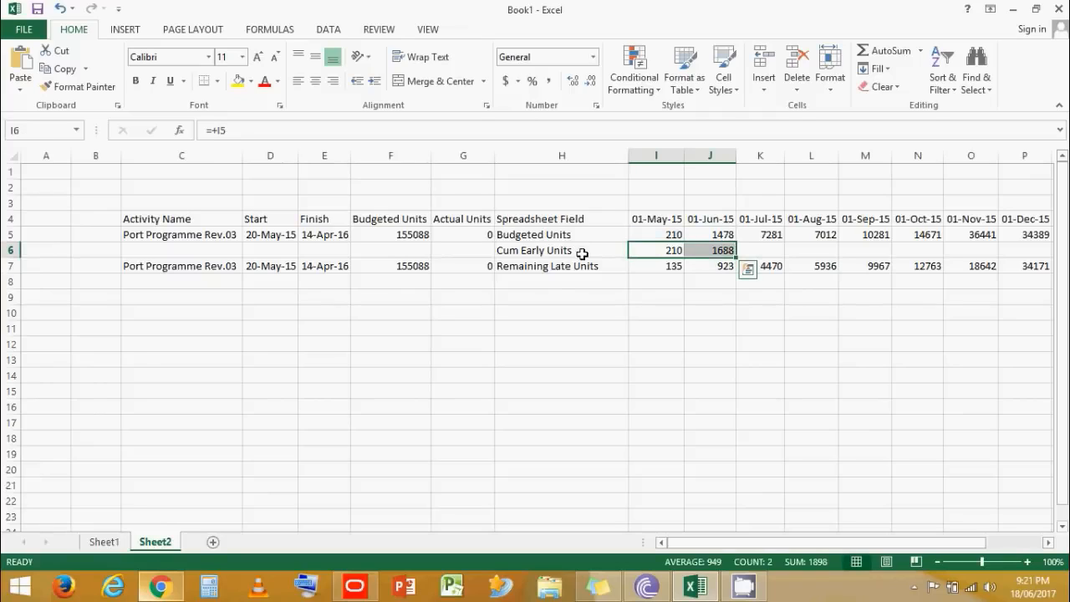
click(561, 284)
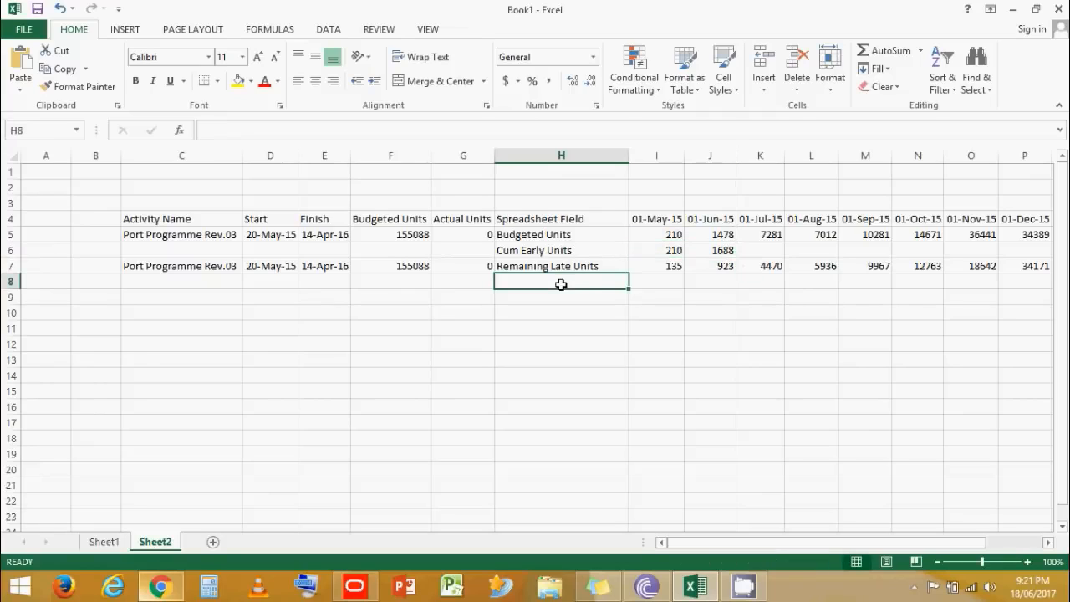
Switch to Primavera P6 and add Cum Budgeted Units to the Resource Assignments spreadsheet fields.
click(363, 591)
right_click(533, 142)
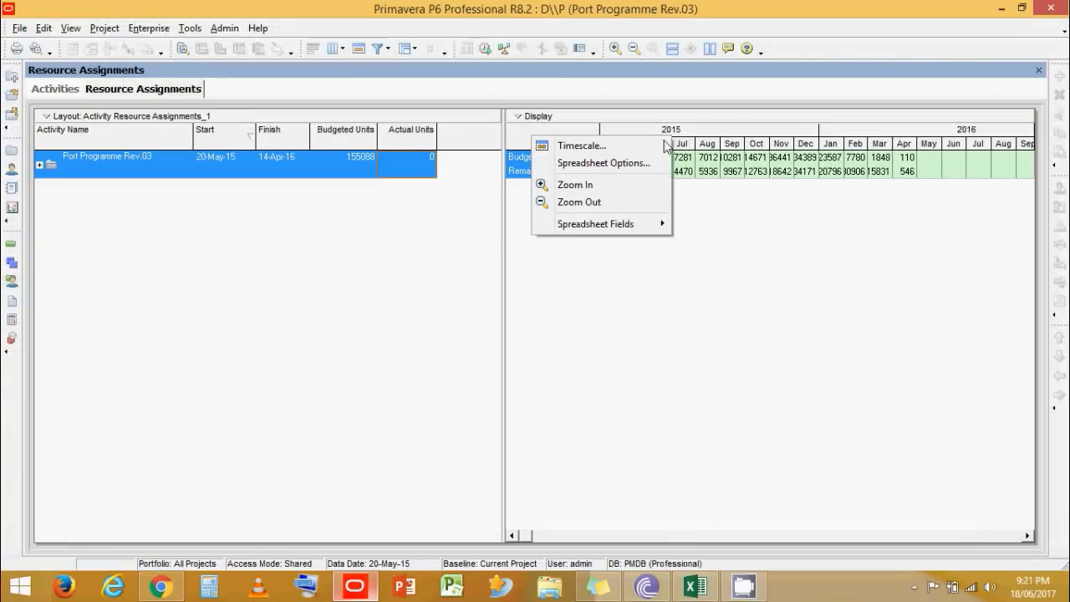
mouse_move(647, 224)
click(744, 276)
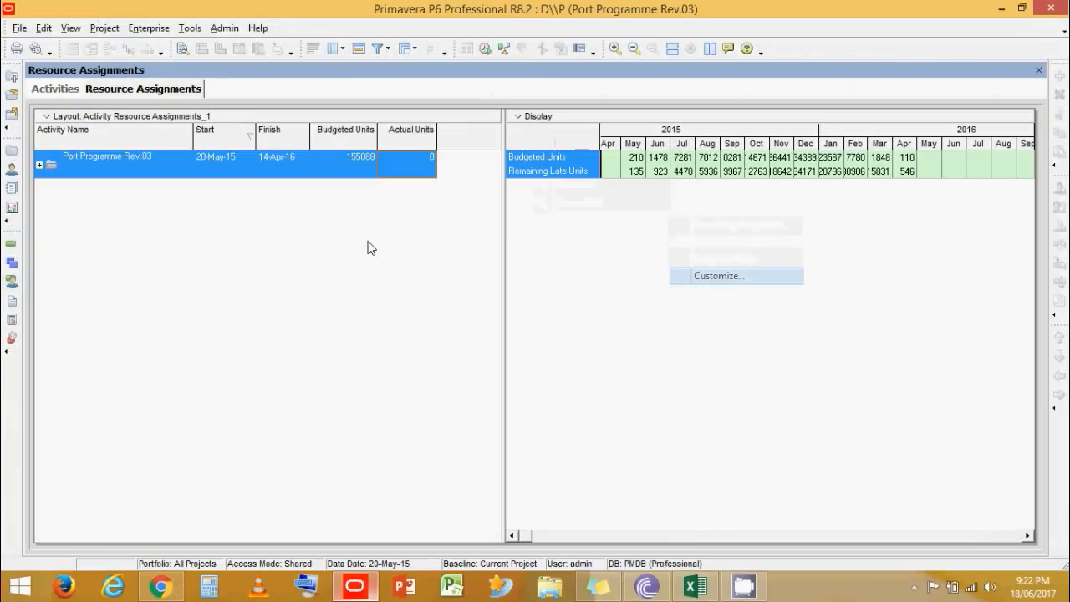
click(274, 225)
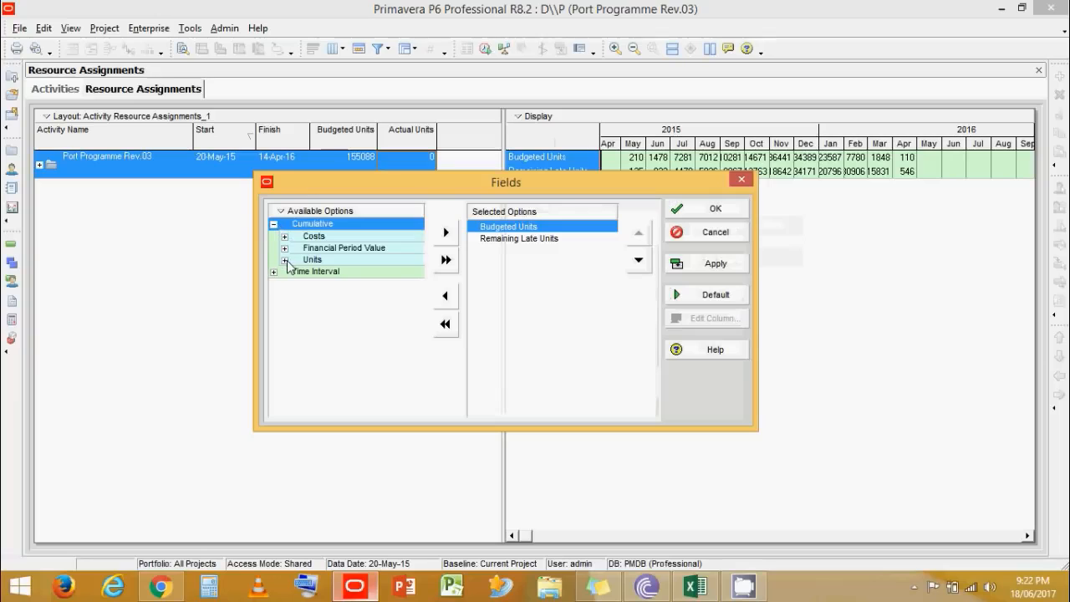
click(285, 260)
click(373, 320)
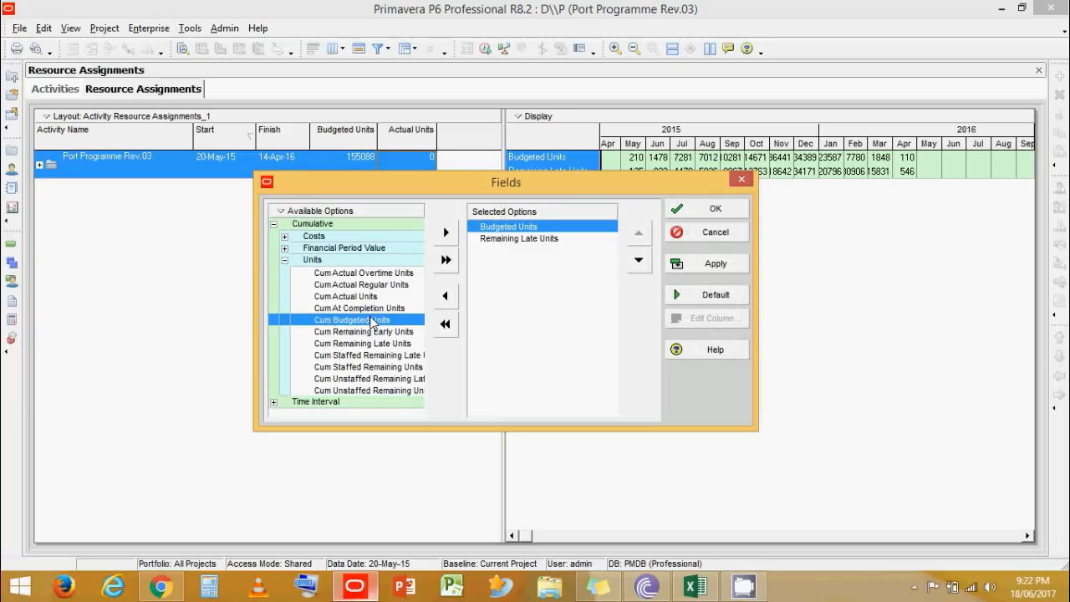
click(446, 232)
Add Cum Remaining Late Units below Remaining Late Units in the spreadsheet fields and apply the selection.
click(376, 332)
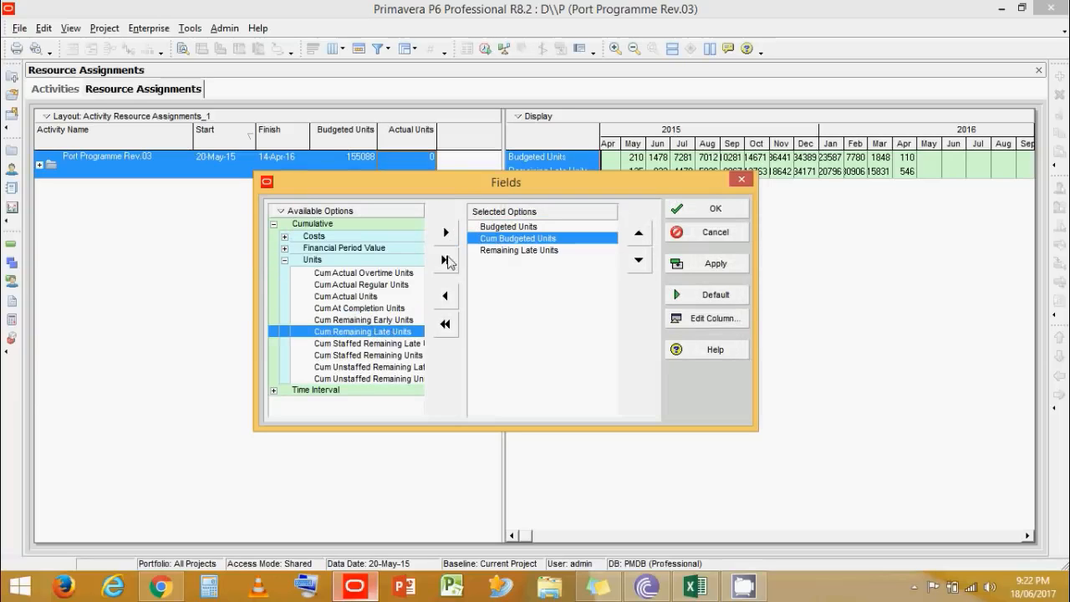
click(491, 253)
click(446, 233)
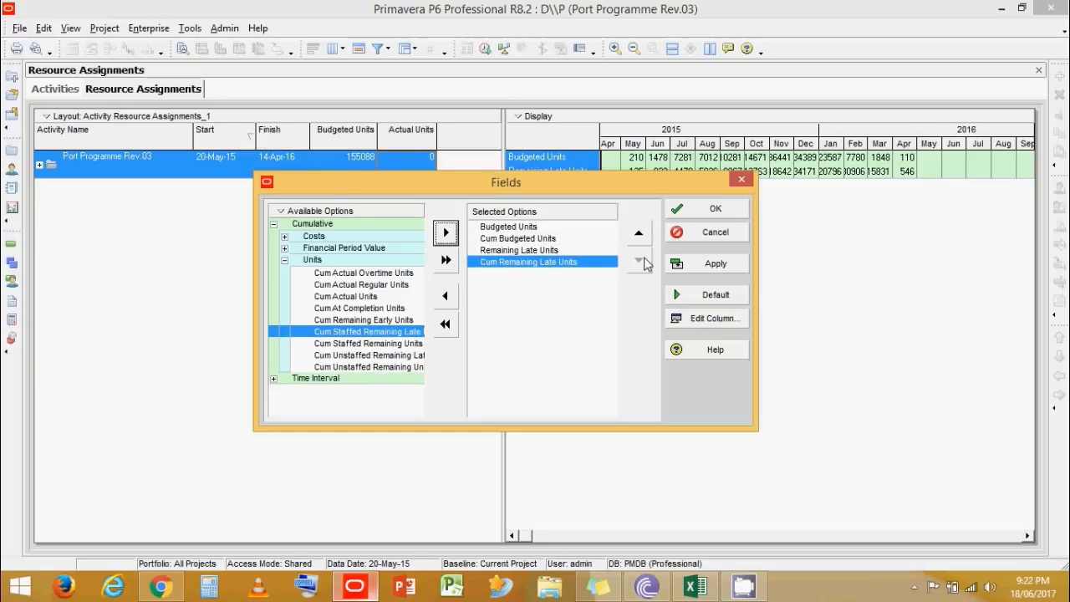
click(682, 265)
click(706, 209)
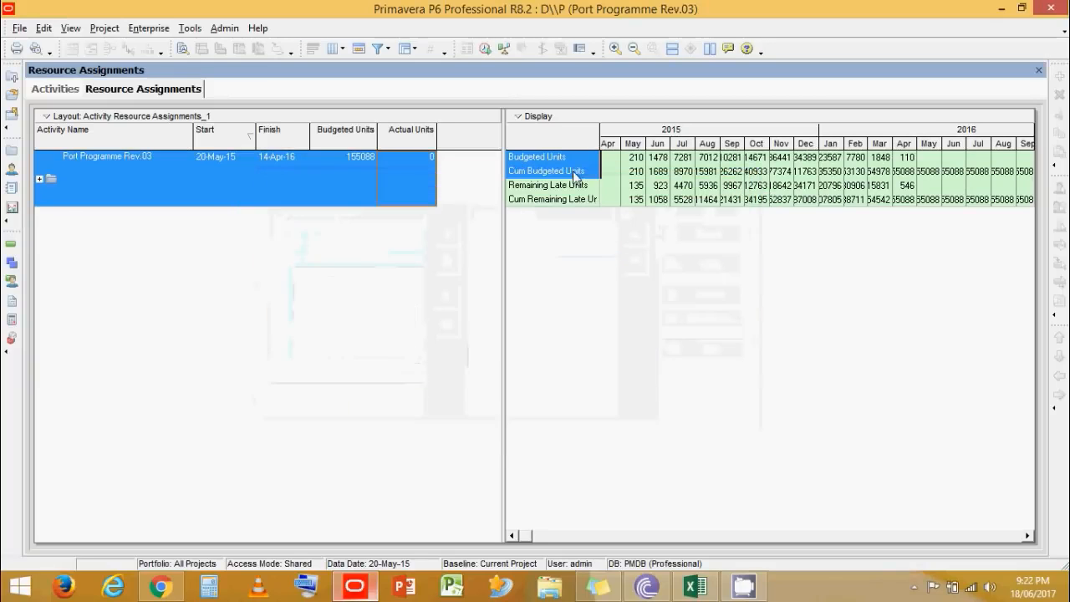
Copy the Port Programme Rev.03 rows with both cumulative fields over the Sheet2 table at cell C4, and compare the final cumulative values with the budgeted units.
click(564, 159)
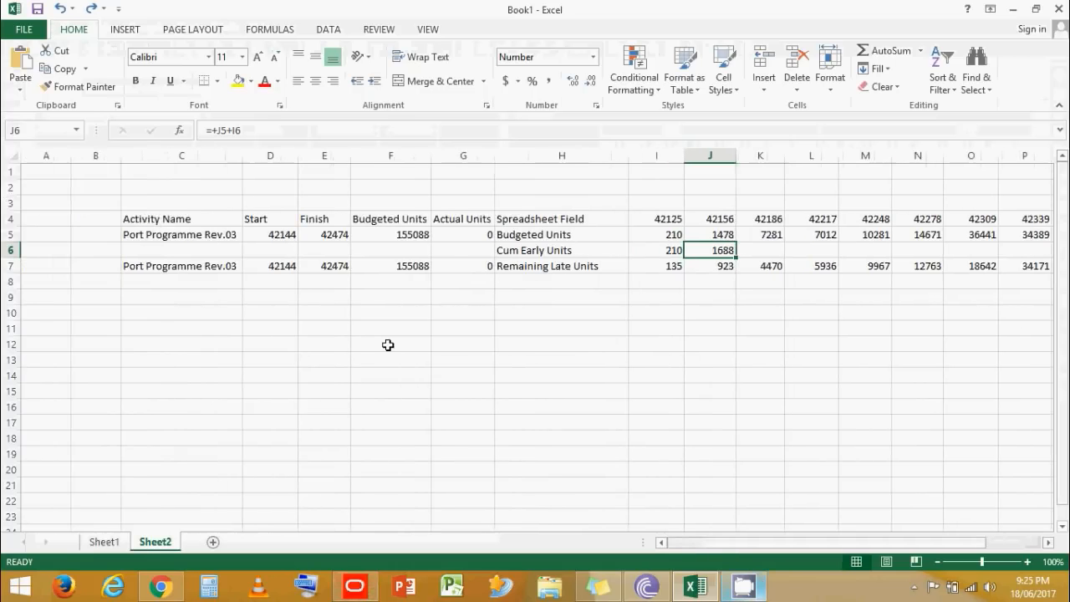
click(149, 216)
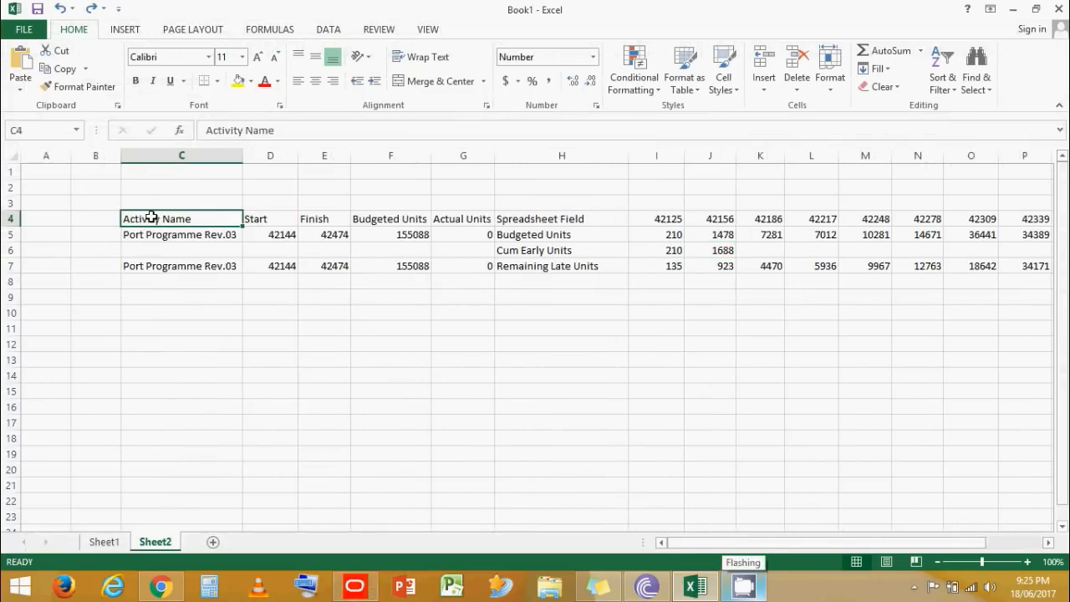
key(ctrl+v)
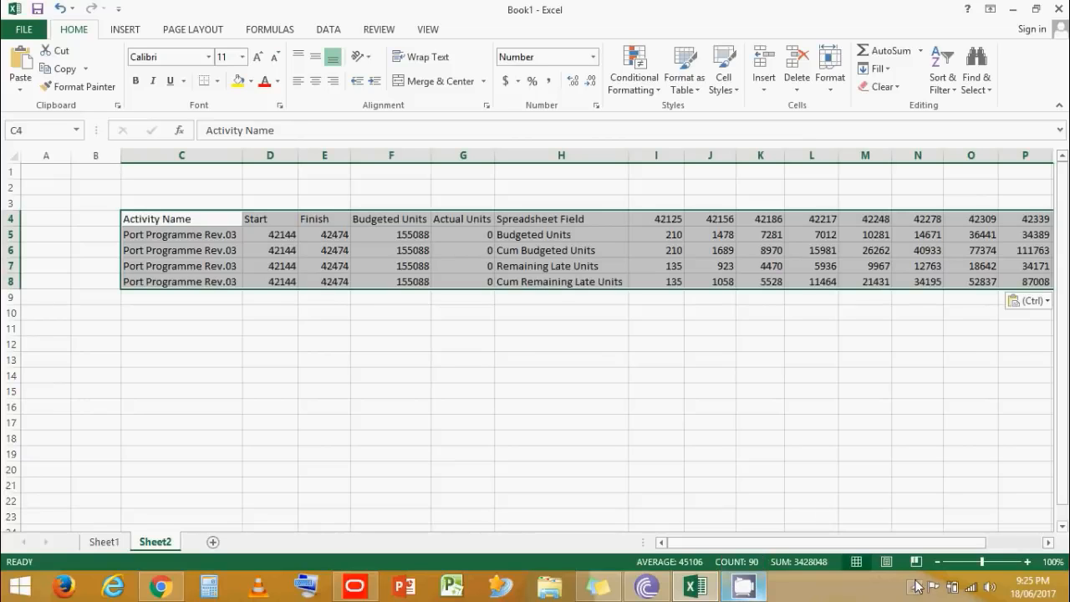
click(332, 322)
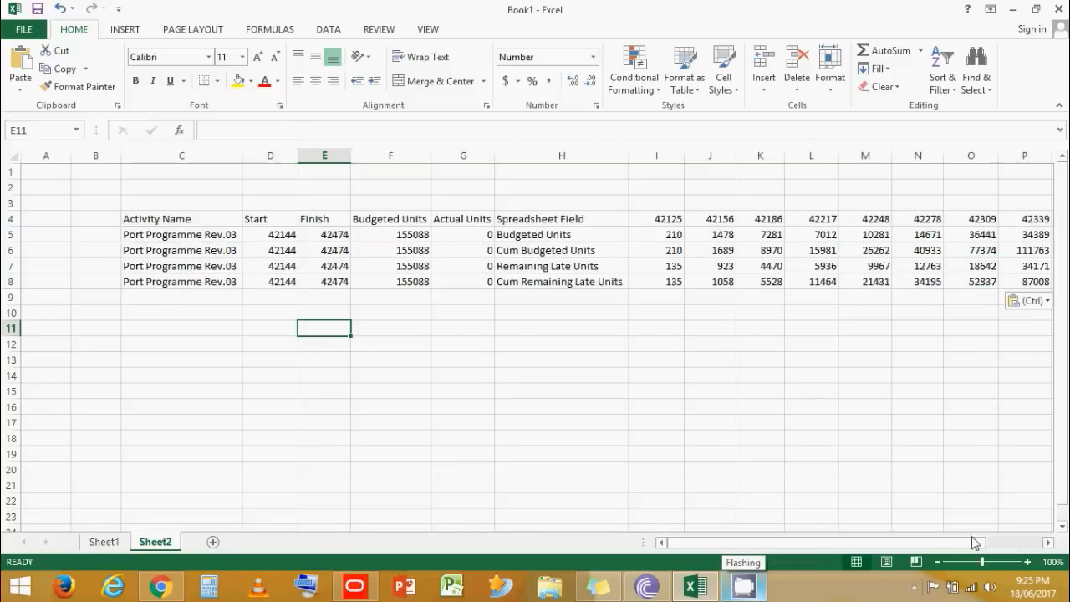
drag(923, 543, 972, 543)
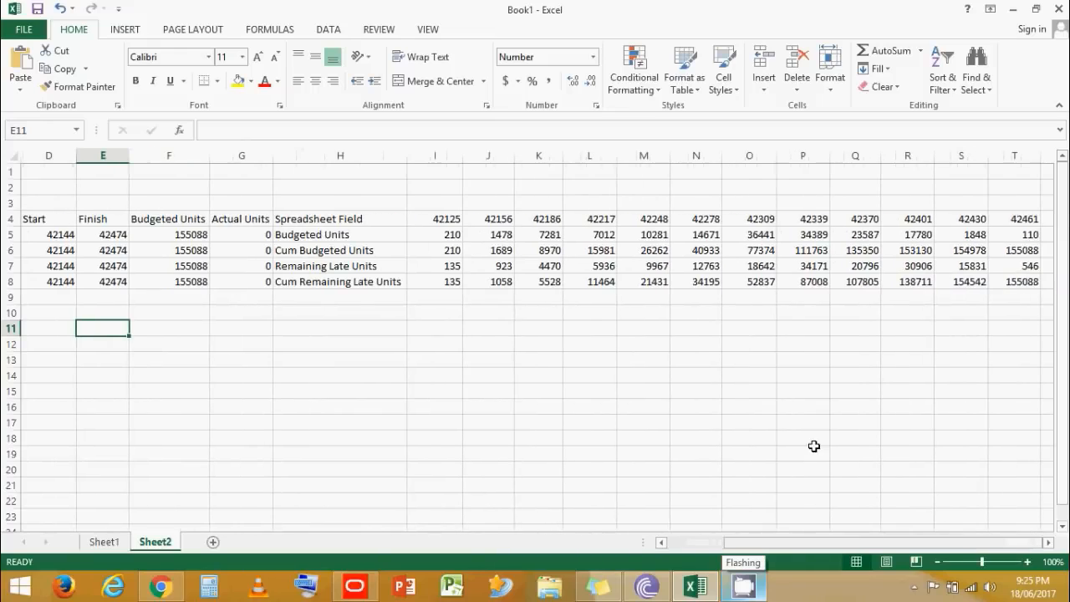
click(1008, 249)
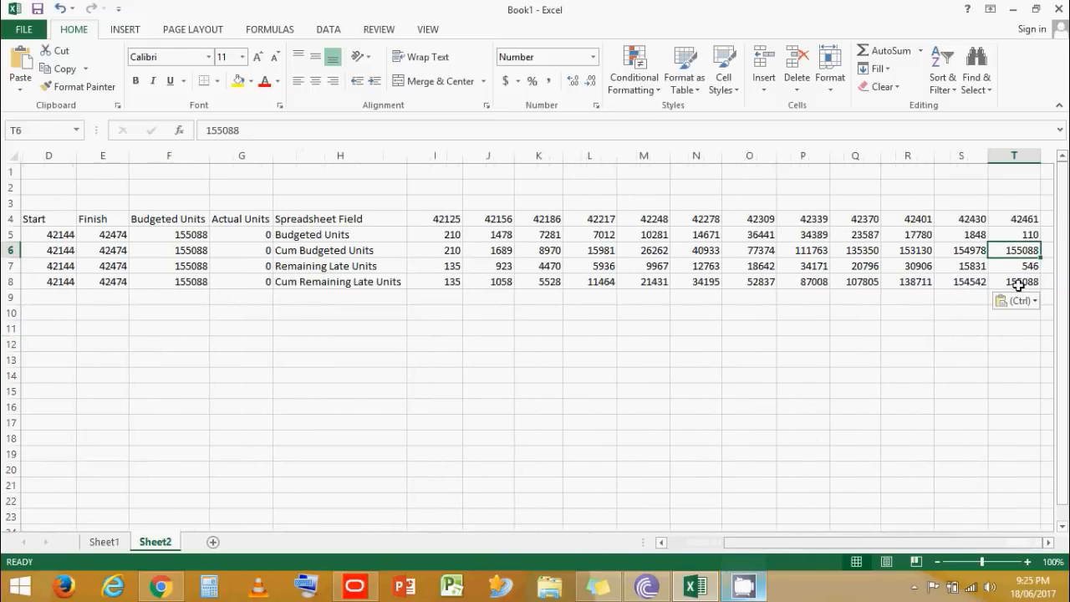
ctrl+click(1017, 281)
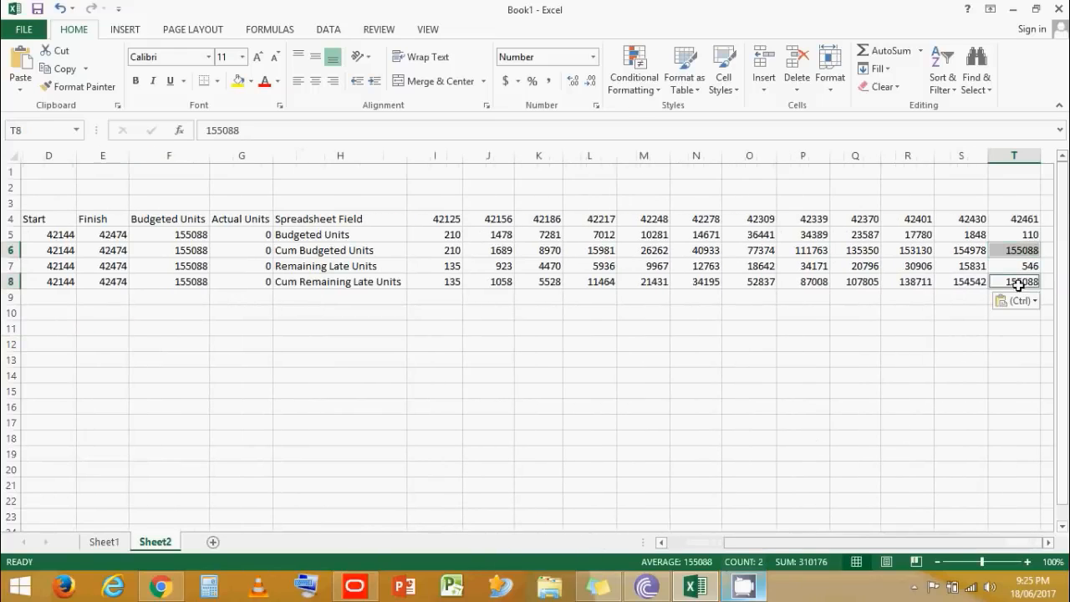
ctrl+click(163, 249)
click(196, 348)
Insert a blank row above the Remaining Late Units row and label cell H7 Cum Early %.
click(10, 266)
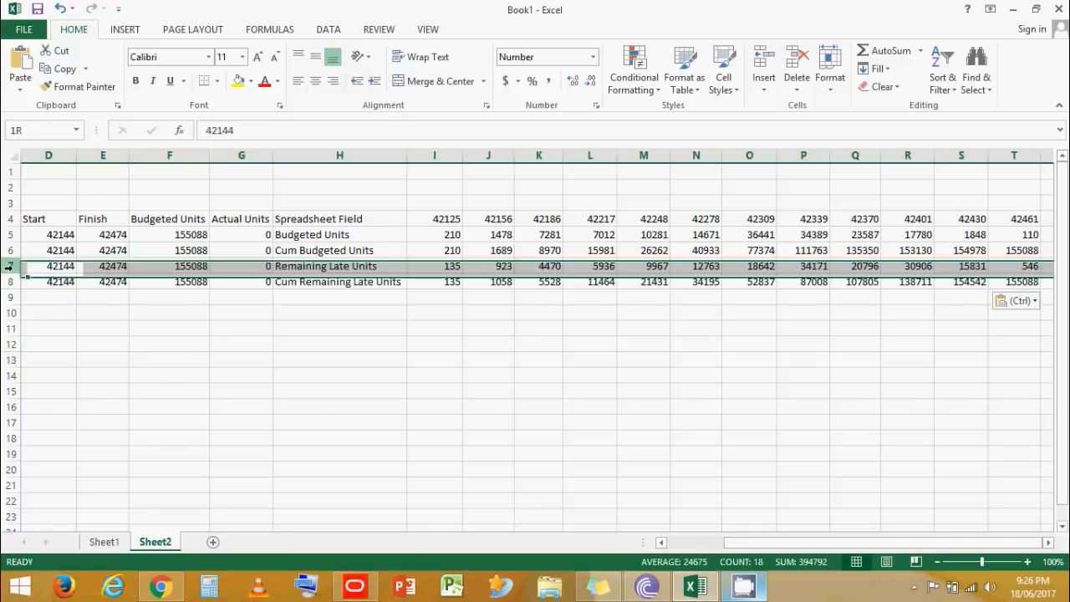
key(ctrl+shift+plus)
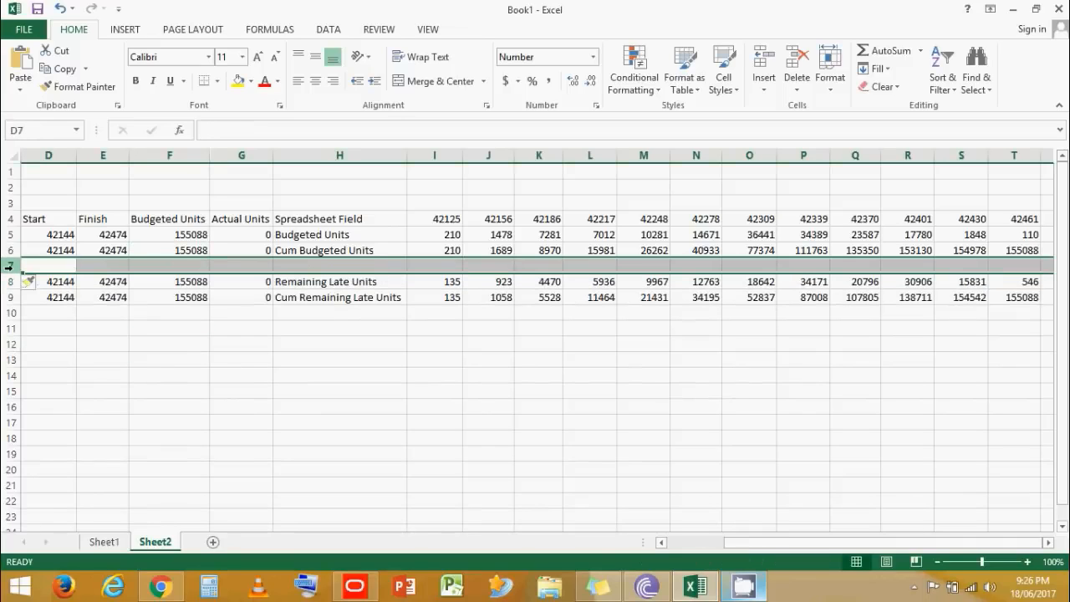
click(300, 266)
text(Cu)
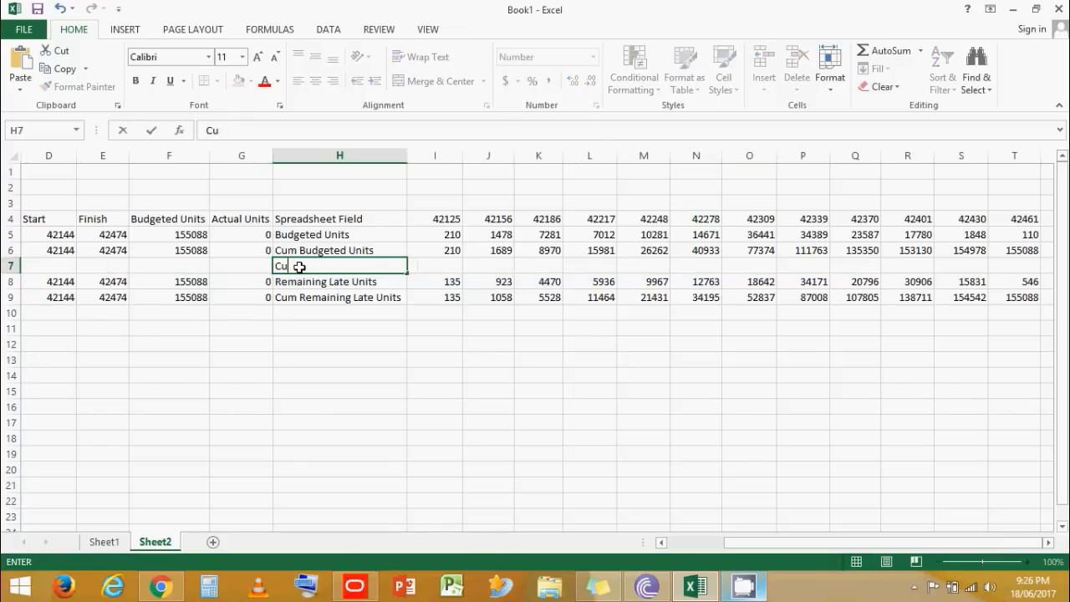
text(m Early %)
key(Return)
Label cell H10, below Cum Remaining Late Units, as Cum Late %.
key(Return)
key(Return)
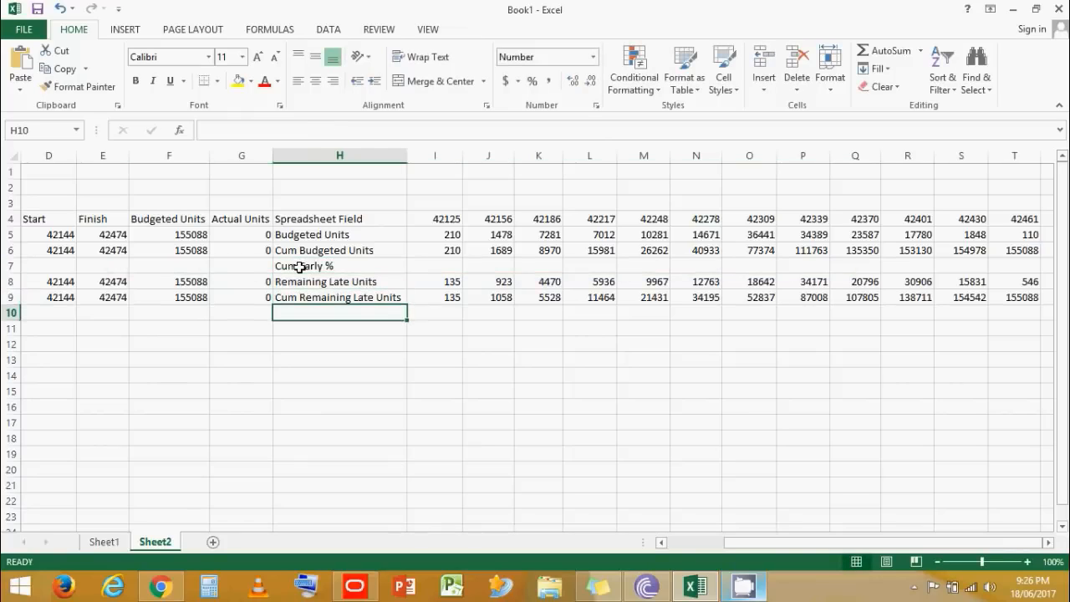
text(Cum Late)
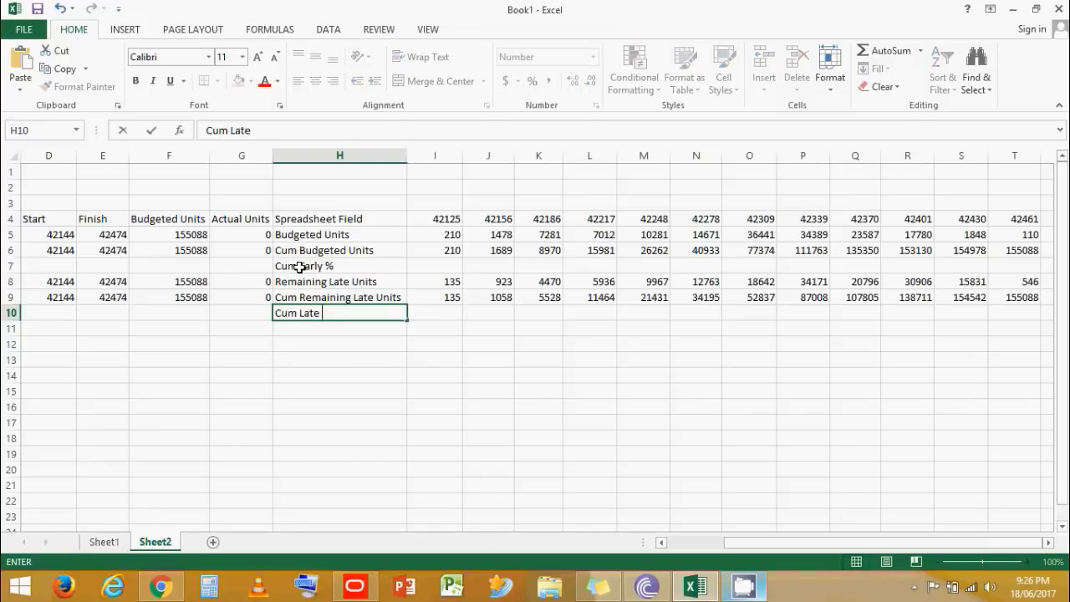
text( %)
key(Return)
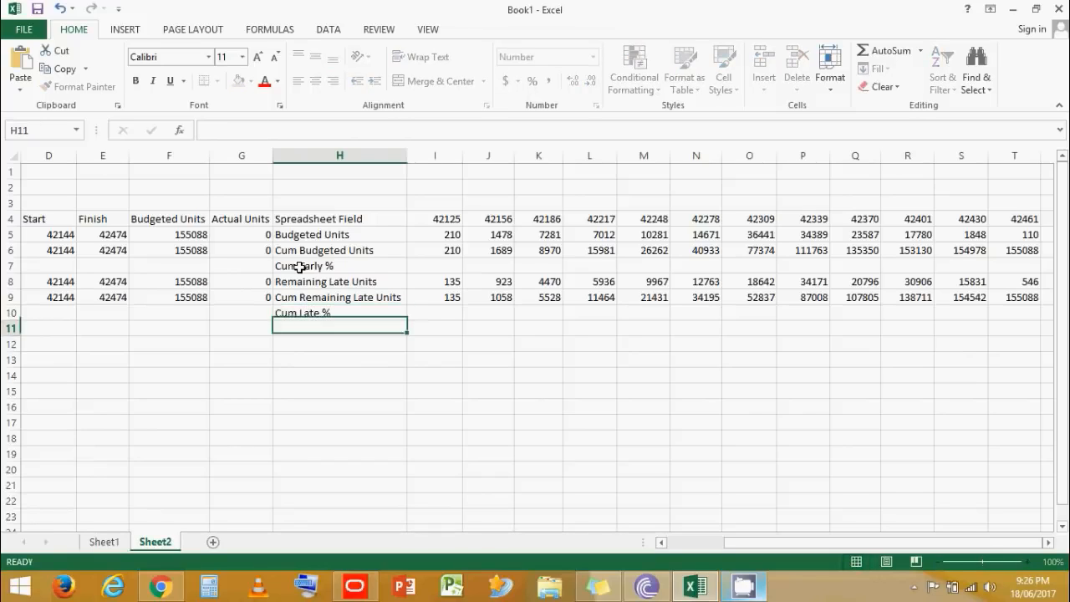
Enter the formula =+I6/$T6 in cell I7 to calculate the first cumulative early percentage.
click(453, 269)
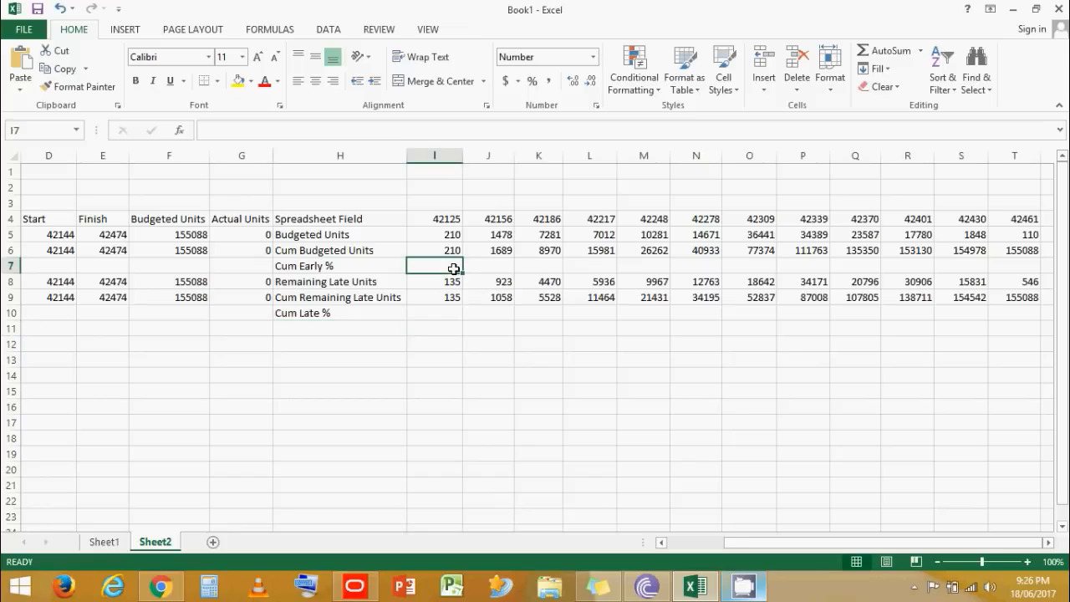
key(Up)
key(Down)
text(+)
key(Up)
text(/)
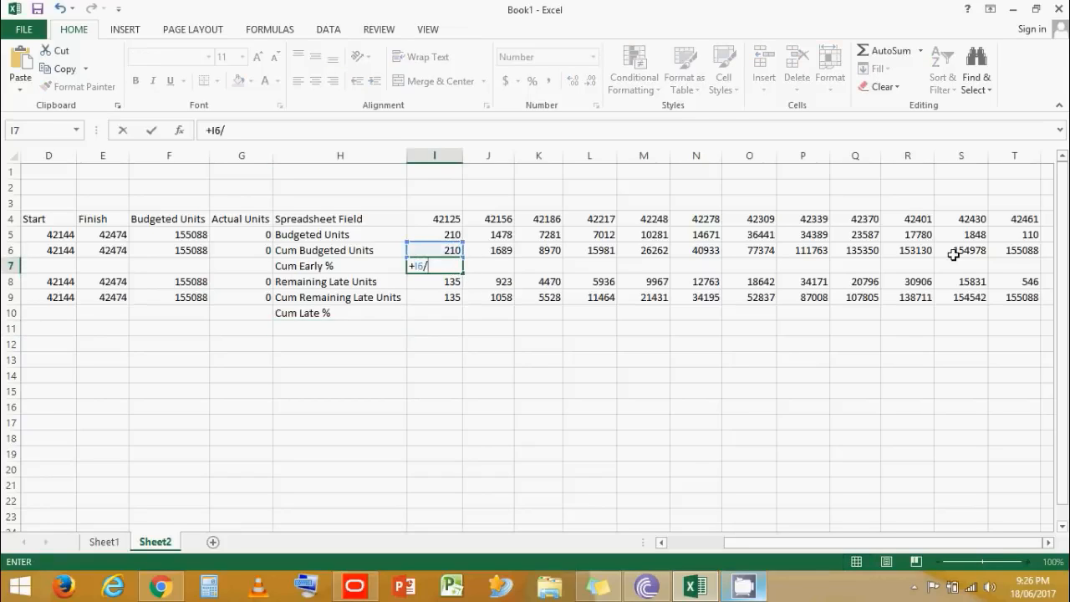
click(1008, 250)
click(242, 129)
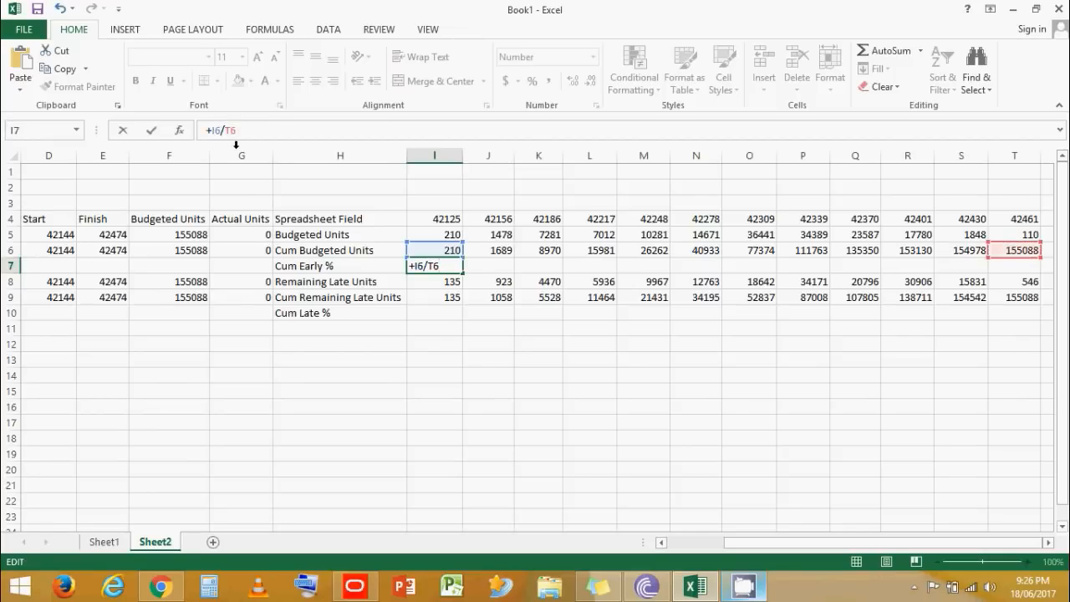
key(Return)
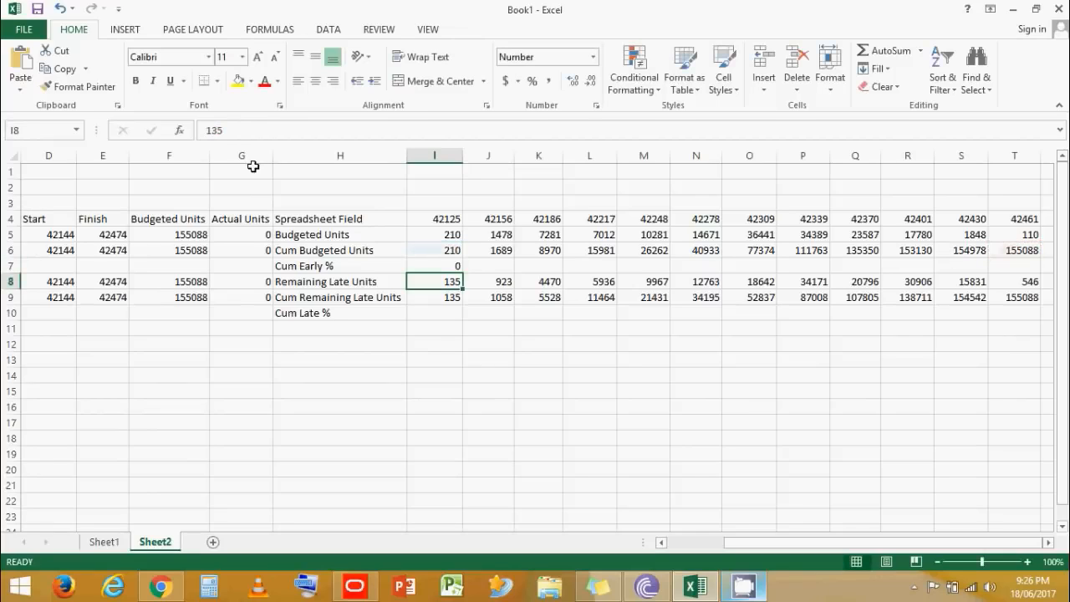
Format cell I7 as a percentage with three decimals and fill its formula across to T7.
key(Up)
click(532, 81)
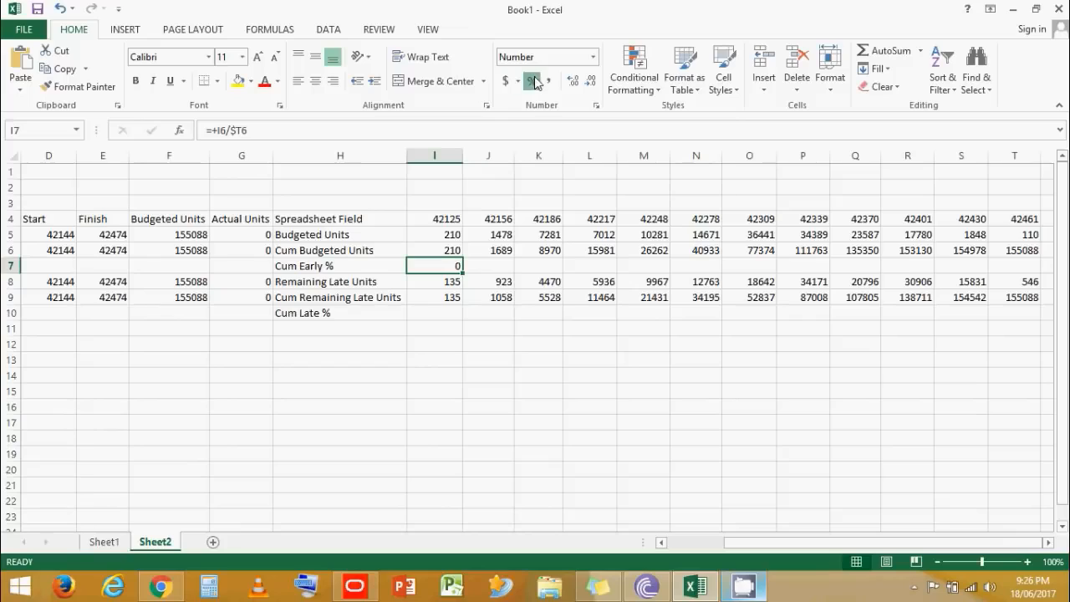
click(575, 83)
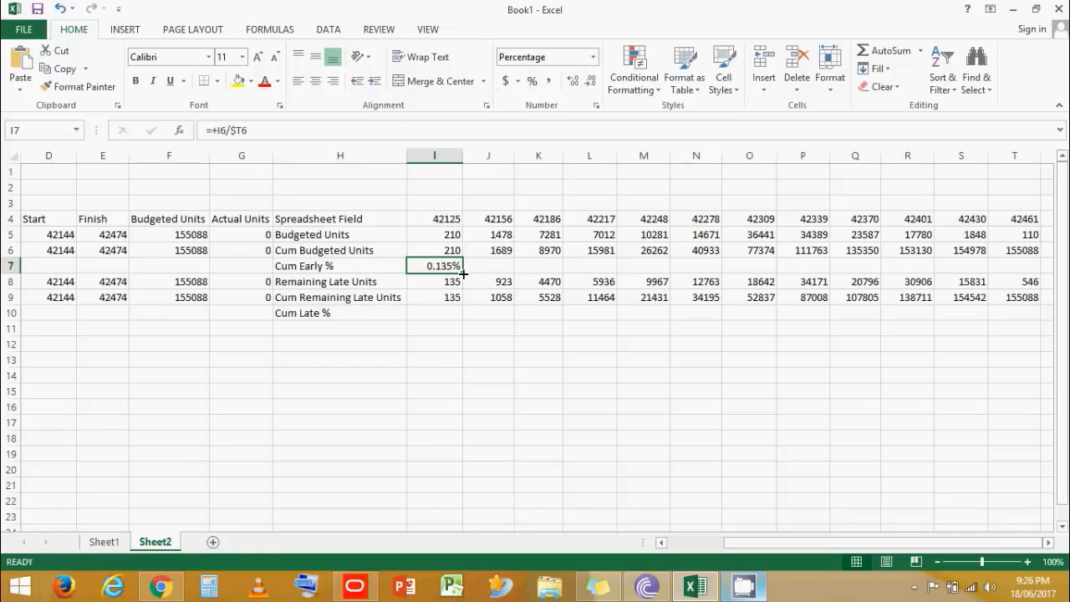
drag(463, 273, 1012, 264)
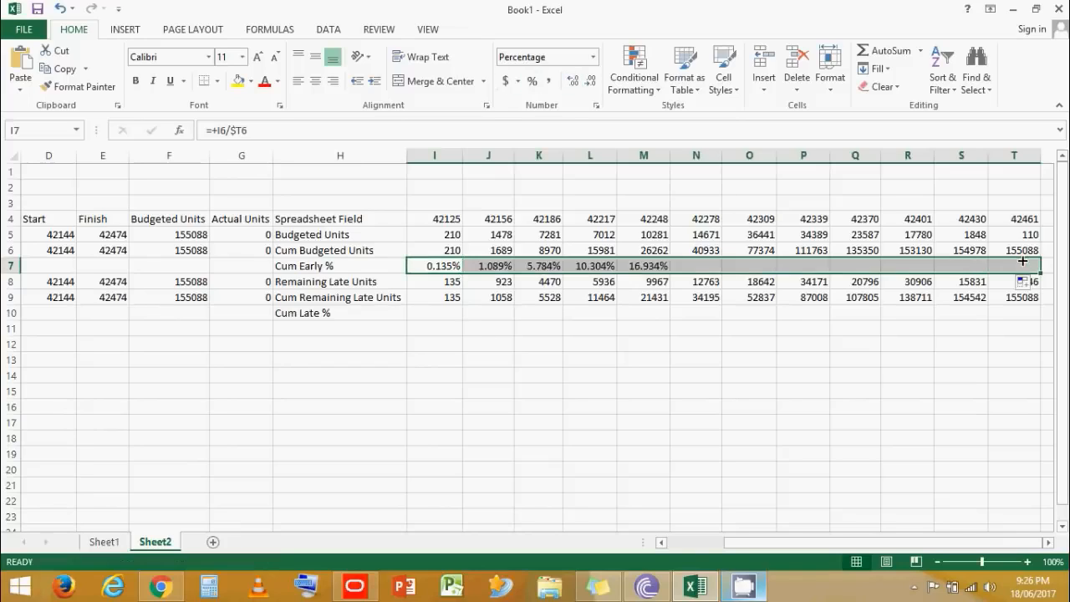
Copy the Cum Early % formulas in I7:T7 to the Cum Late % row, starting at cell I10.
key(ctrl+c)
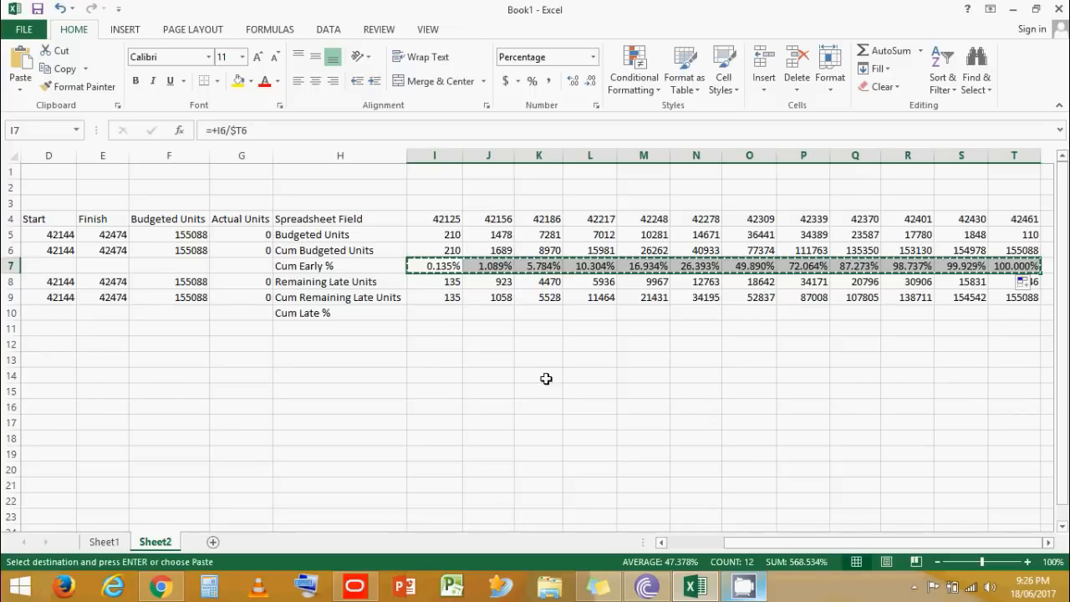
click(442, 317)
key(ctrl+v)
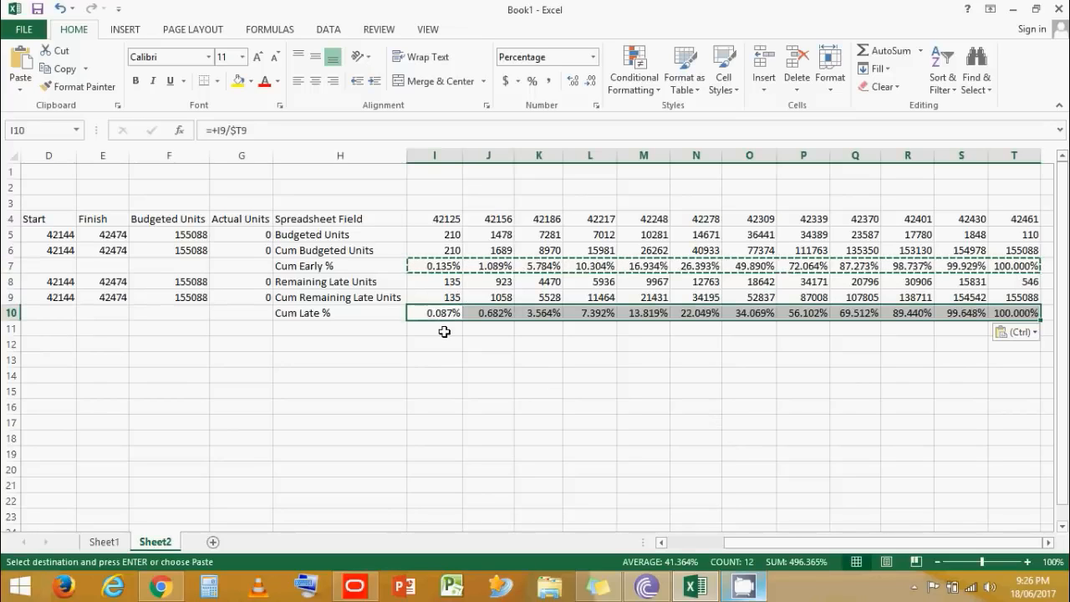
key(Escape)
Copy the Cum Early % row H7:T7 from Sheet2 into Sheet1 at cell F25 as values and number formats.
drag(289, 267, 1002, 265)
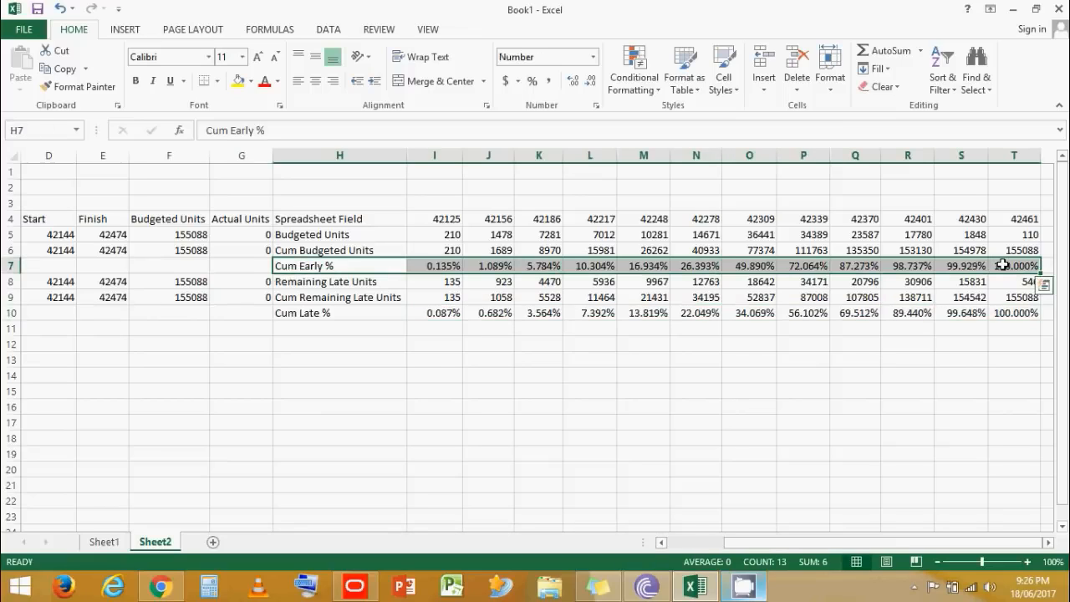
key(ctrl+c)
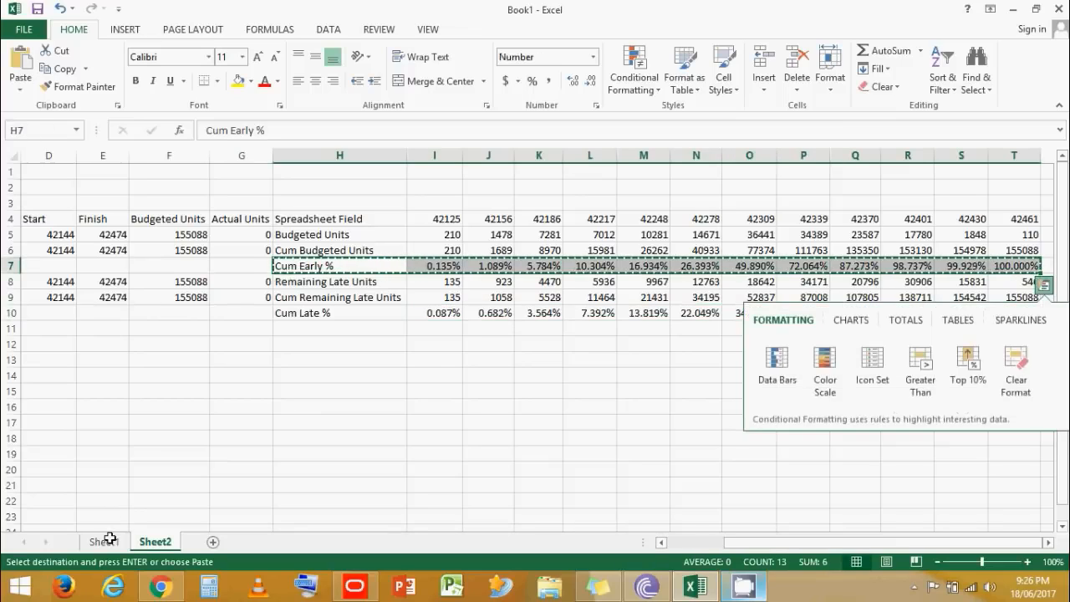
click(105, 543)
scroll(199, 421, down, 3)
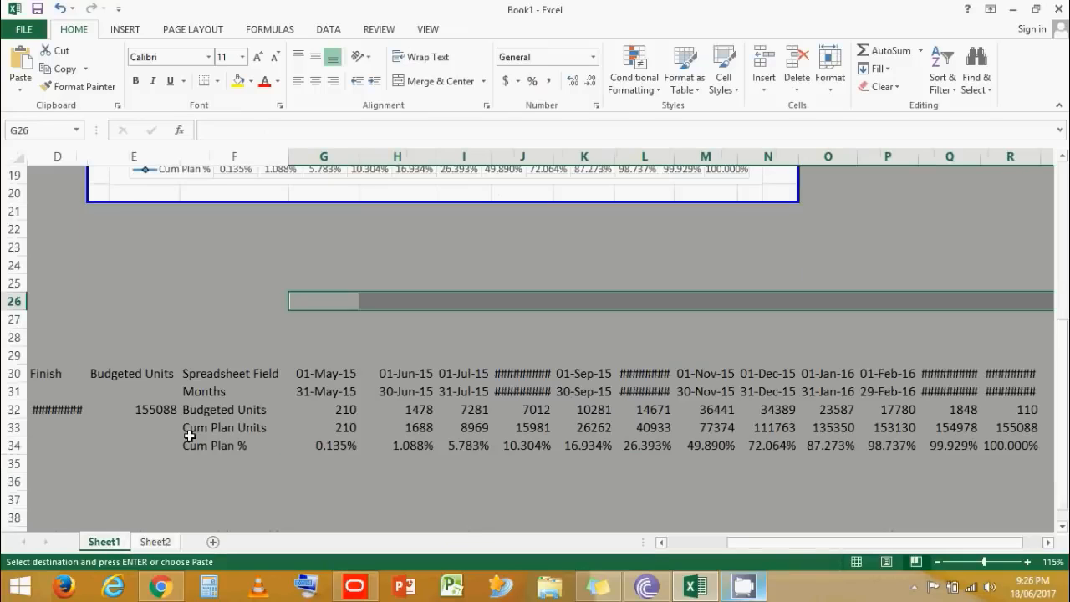
scroll(208, 393, up, 1)
click(210, 364)
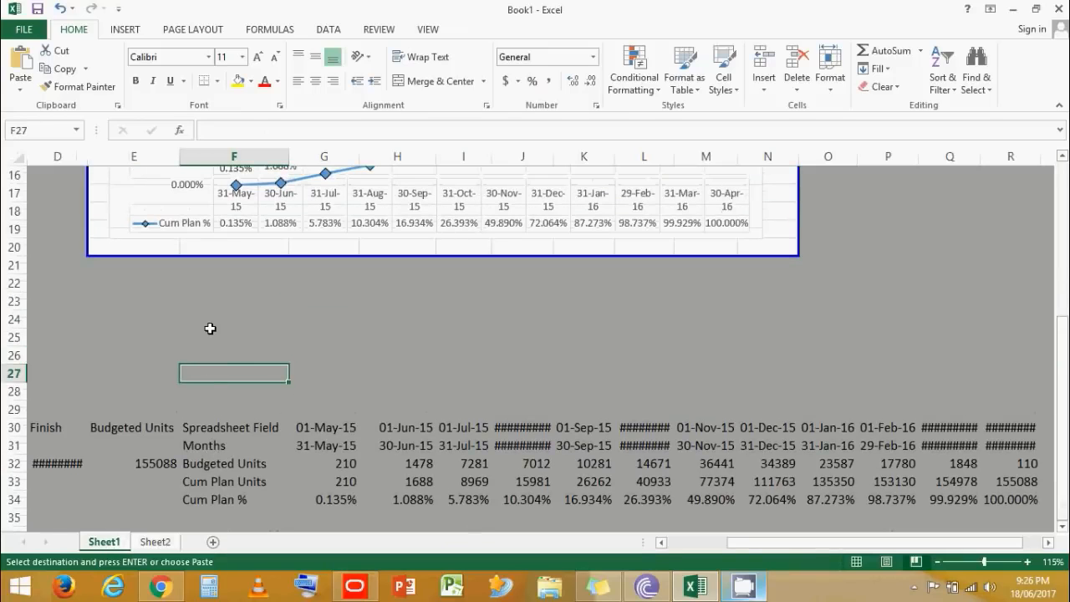
click(210, 335)
right_click(211, 337)
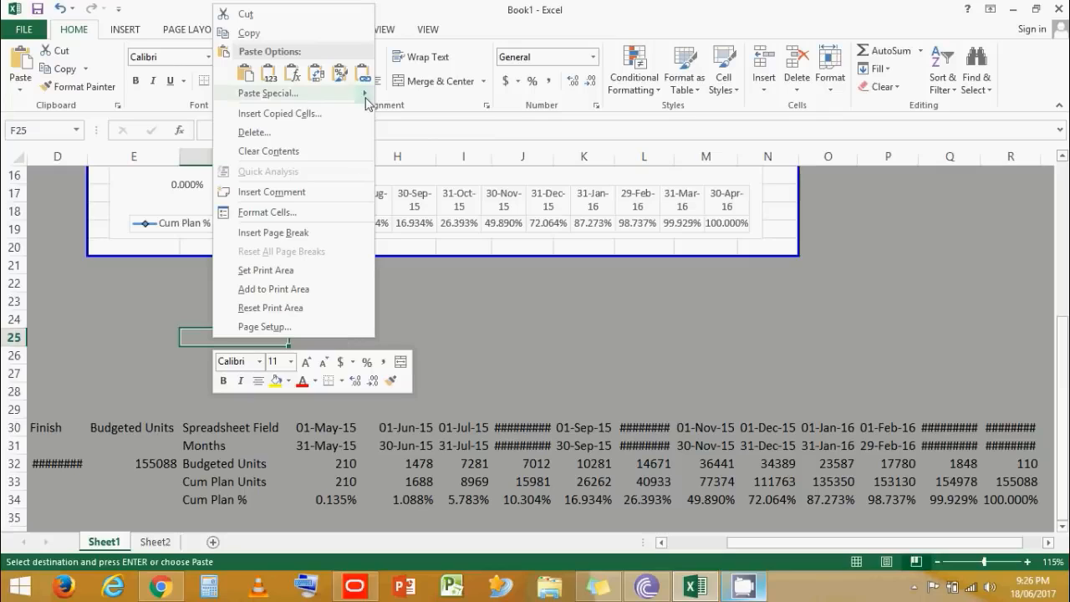
mouse_move(365, 94)
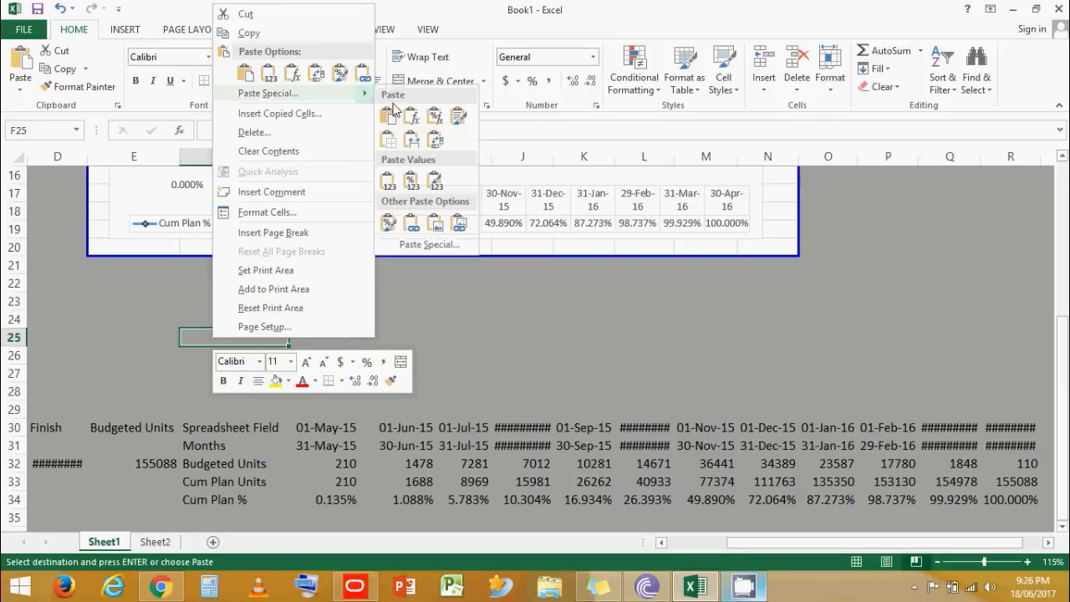
click(430, 244)
click(457, 214)
click(481, 343)
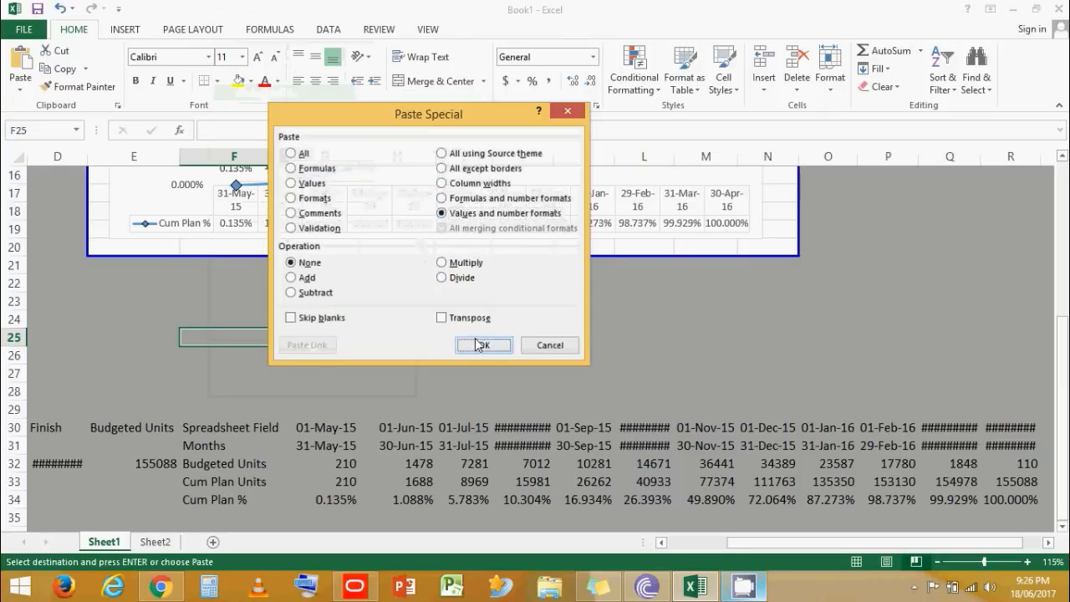
Copy the Cum Late % row H10:T10 from Sheet2 into Sheet1 at cell F26 as values and number formats.
click(156, 543)
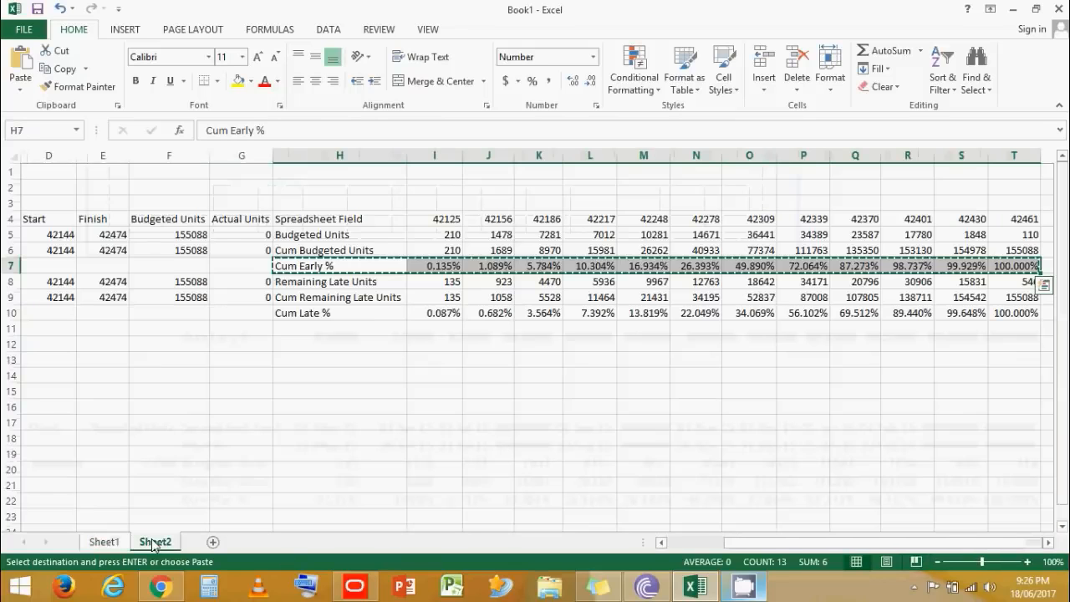
drag(292, 313, 1024, 321)
key(ctrl+c)
click(102, 541)
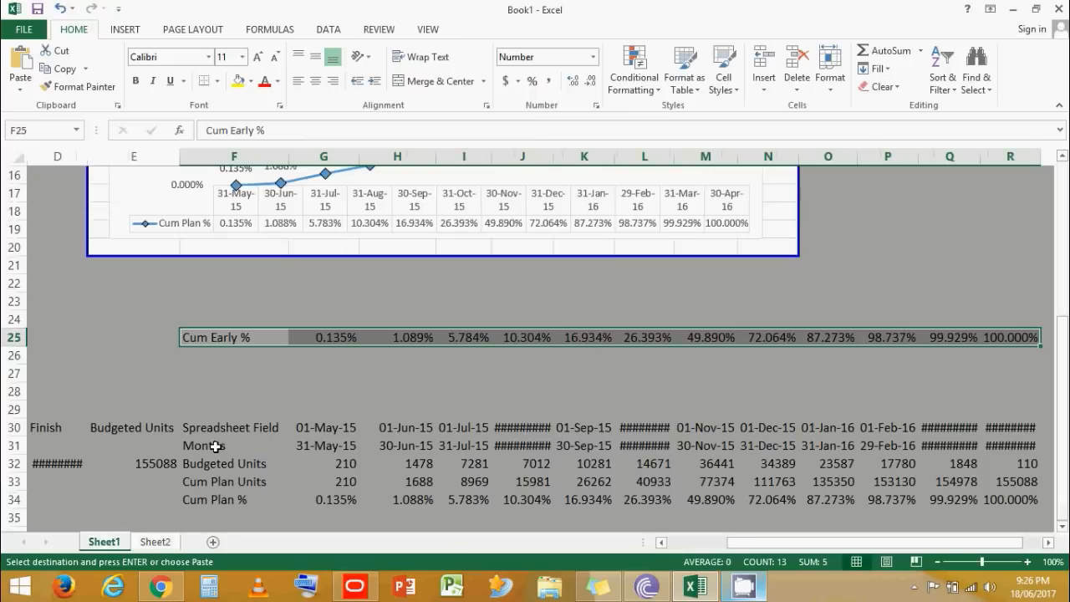
click(234, 355)
right_click(207, 358)
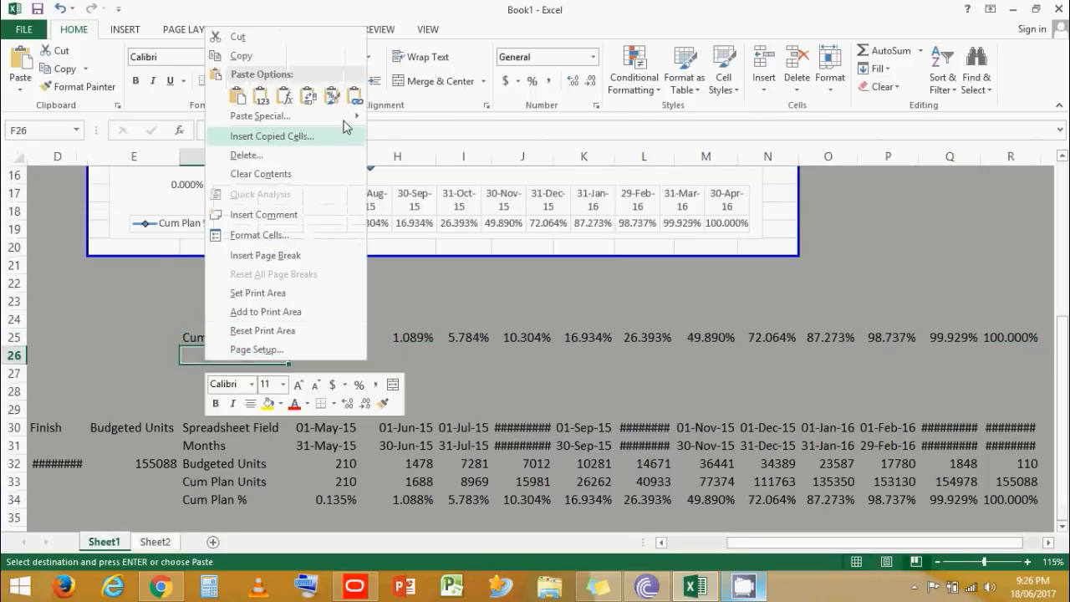
mouse_move(354, 115)
click(400, 266)
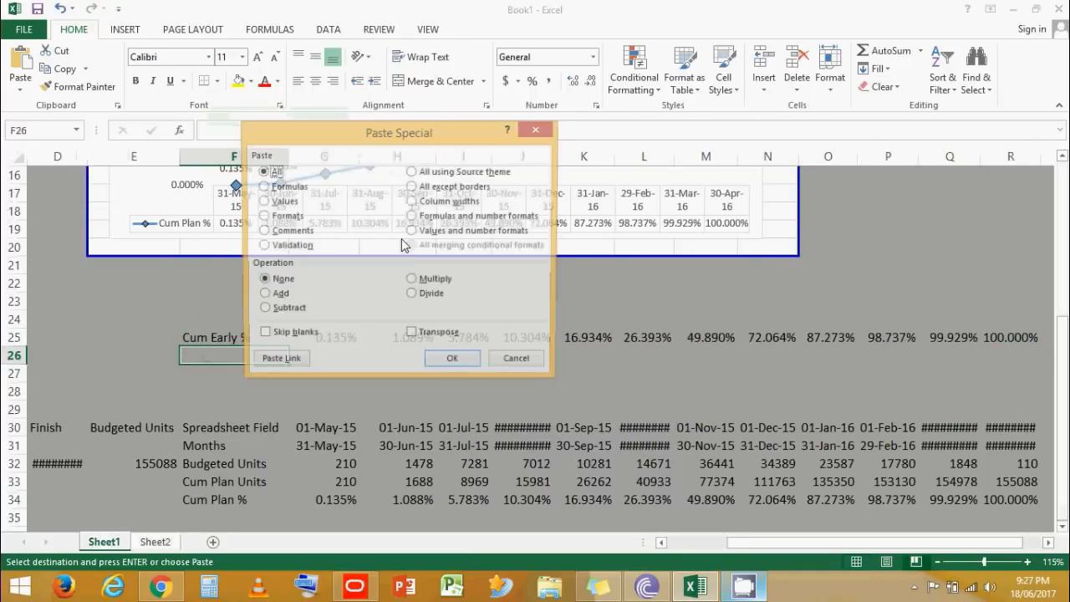
click(434, 233)
click(460, 361)
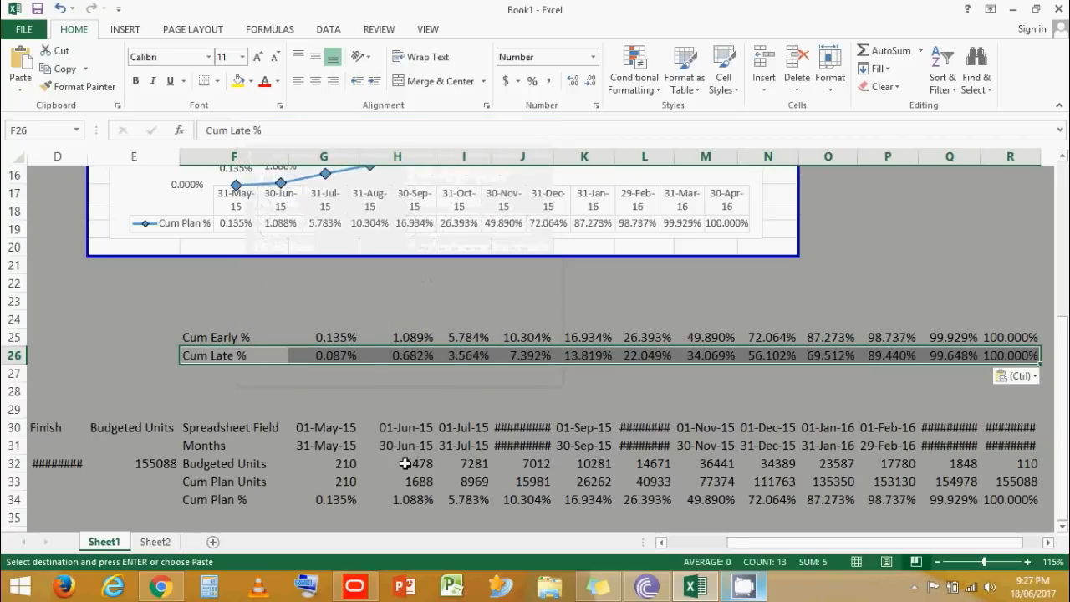
key(Escape)
Copy the Months row F31:R31 to cell F24, above Cum Early %, as values and number formats.
drag(207, 449, 1000, 444)
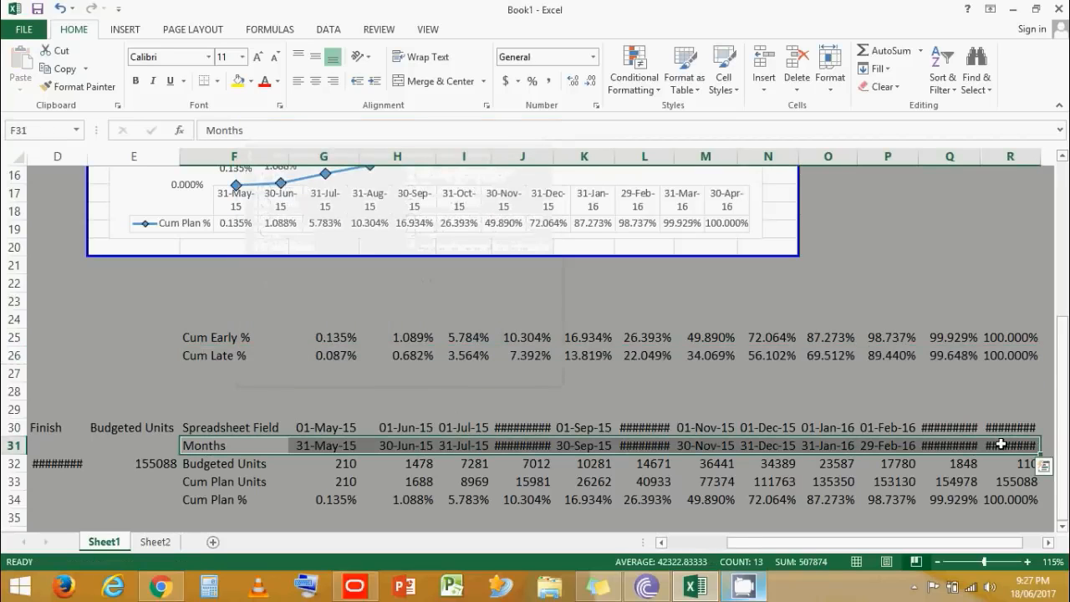
key(ctrl+c)
click(192, 318)
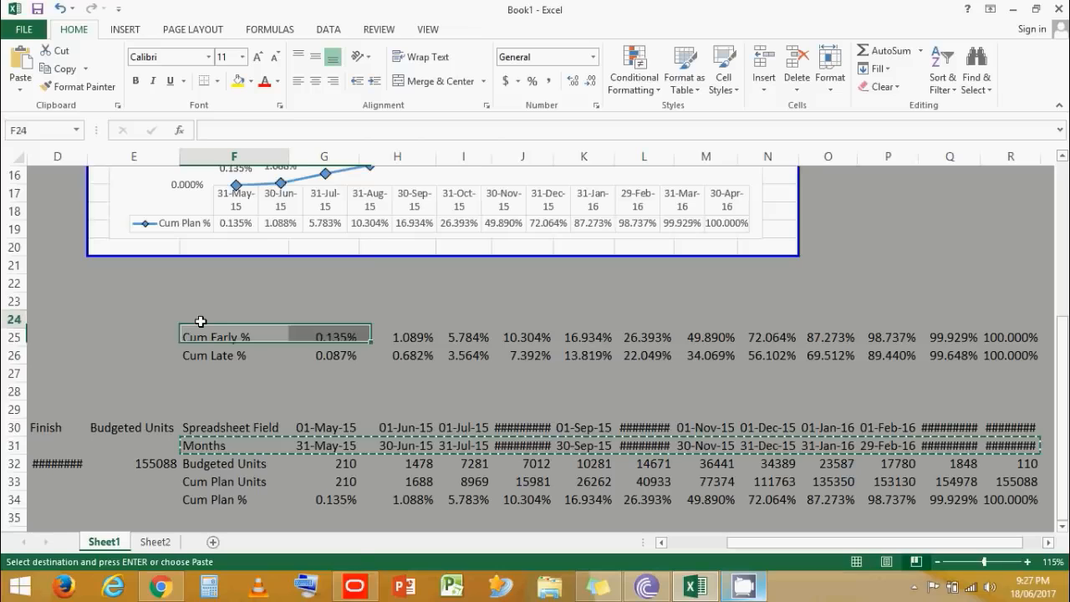
right_click(194, 318)
mouse_move(352, 322)
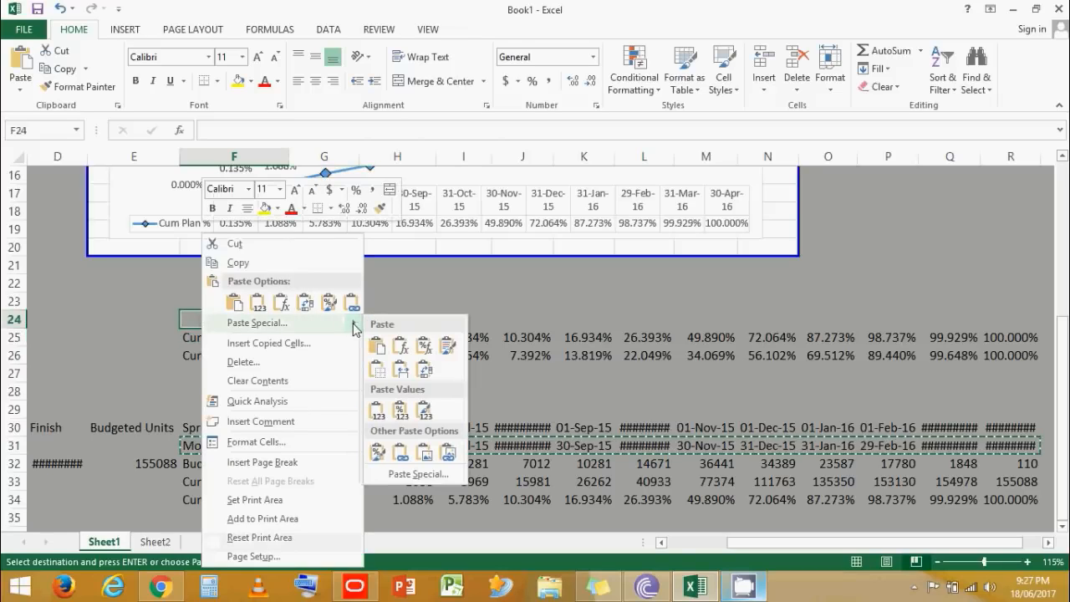
click(418, 474)
click(489, 421)
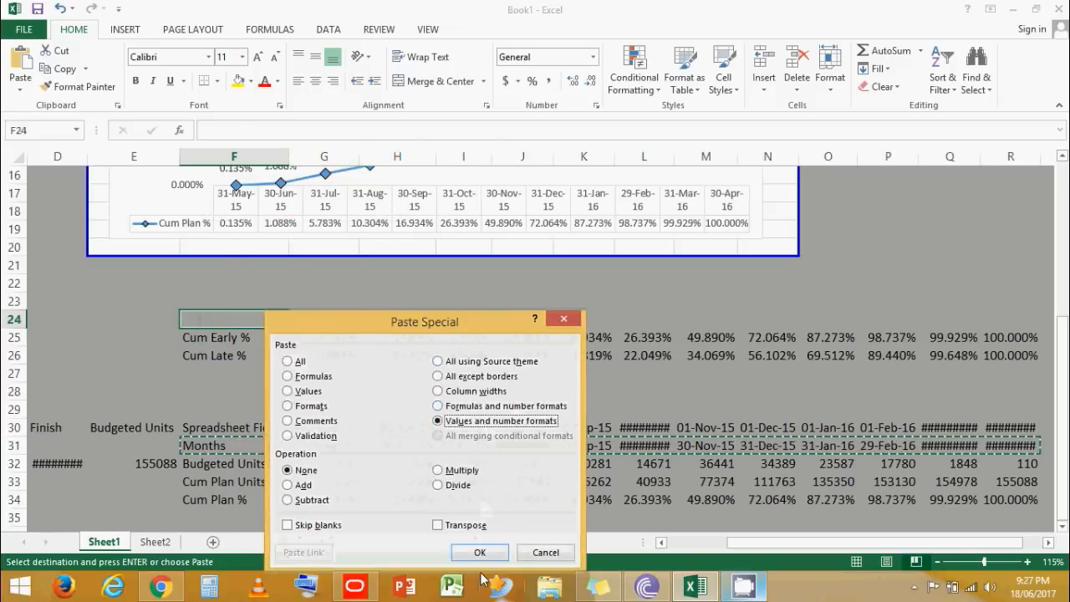
click(478, 553)
key(Escape)
click(323, 367)
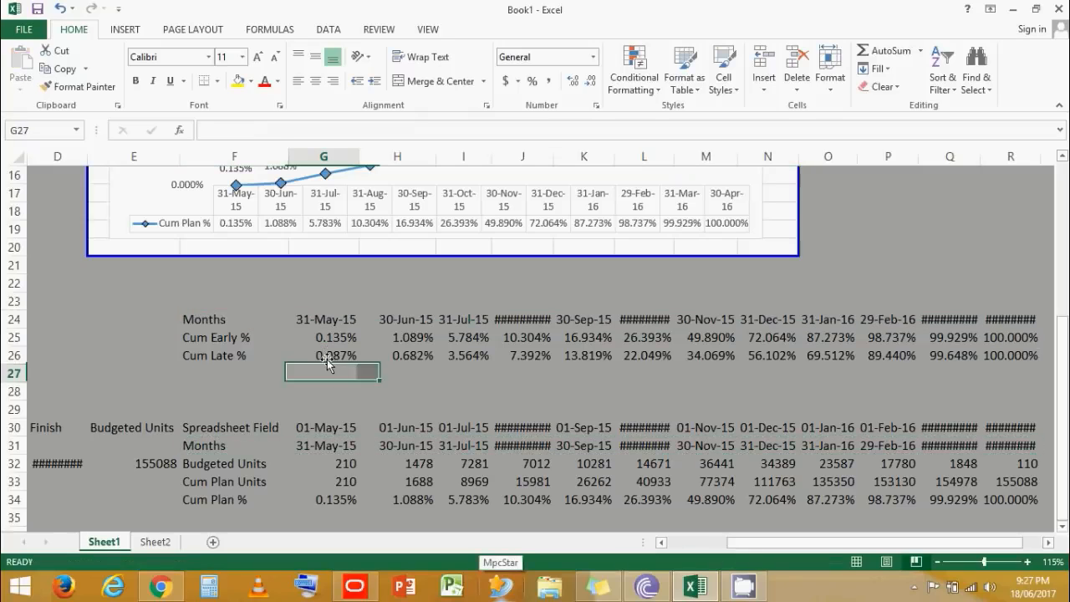
Set the font size of the dates and figures in G24:R34 to 10.
mouse_move(314, 320)
mouse_down()
mouse_move(978, 401)
mouse_move(1003, 499)
mouse_up()
click(224, 56)
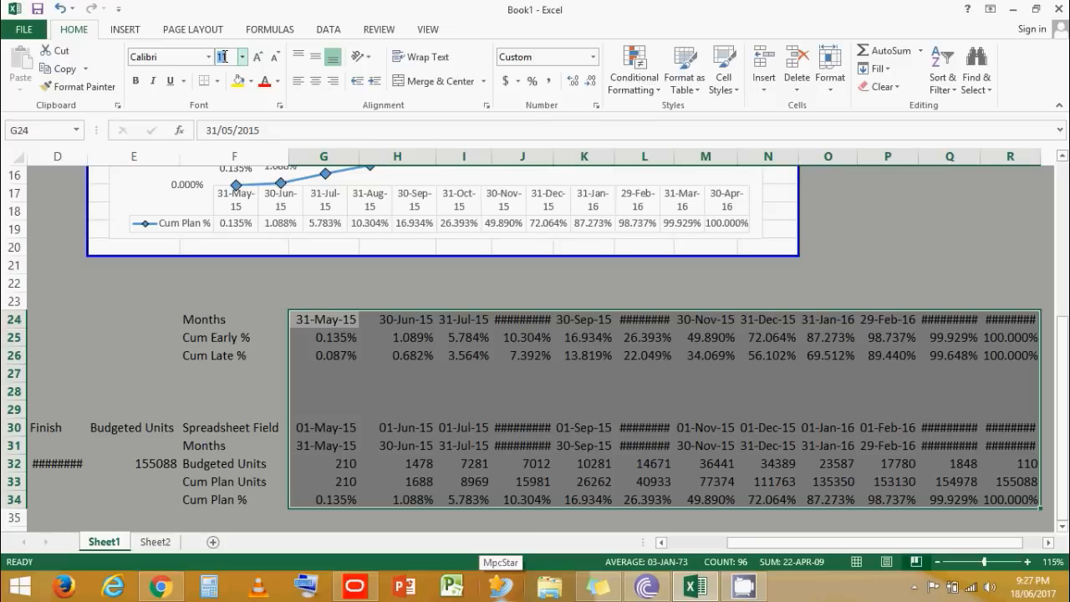
text(10)
key(Return)
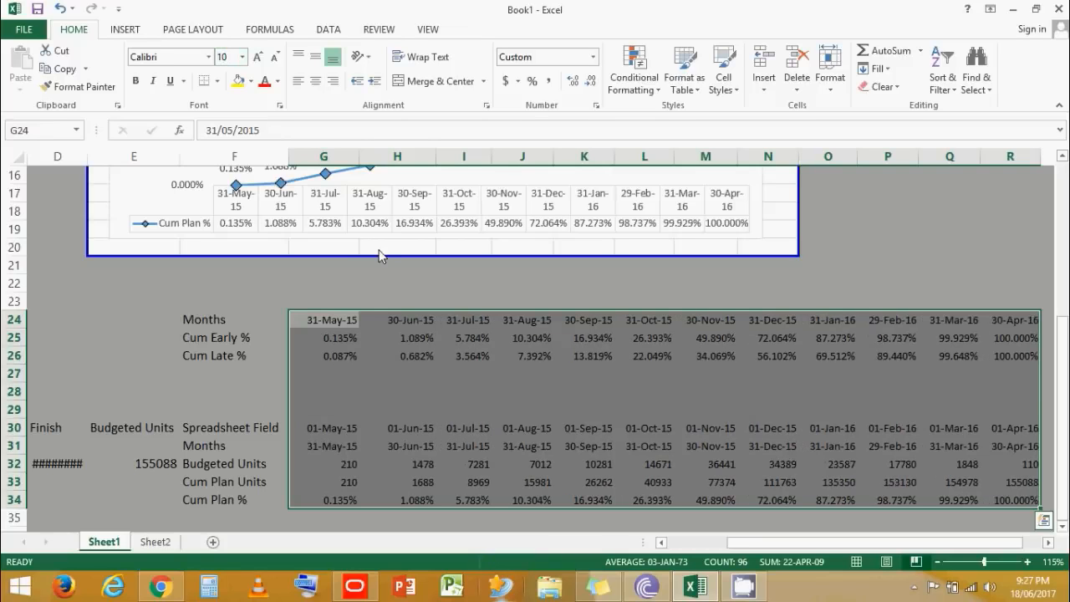
Repoint the chart's series to the months in row 24 and the Cum Early % name and values in row 25.
click(325, 247)
scroll(330, 251, up, 1)
scroll(334, 247, down, 1)
scroll(338, 245, up, 1)
click(327, 228)
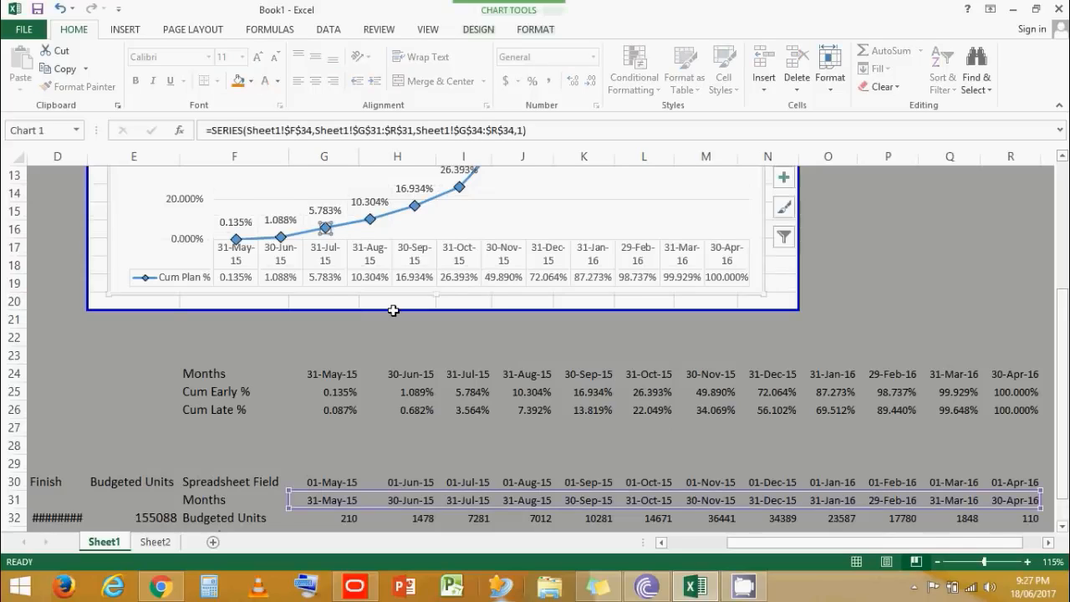
scroll(385, 427, down, 1)
drag(376, 440, 380, 316)
drag(371, 488, 373, 337)
drag(247, 489, 249, 337)
click(263, 391)
Add a second chart series named from F26, Cum Late %, with the values in G26:R26.
scroll(301, 383, up, 1)
right_click(292, 179)
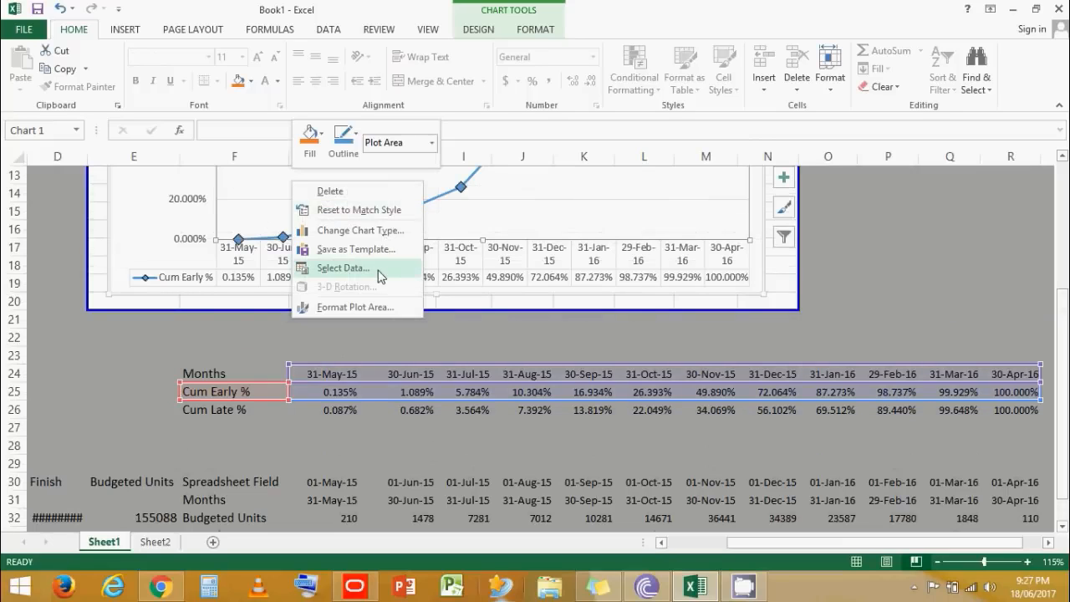
click(380, 276)
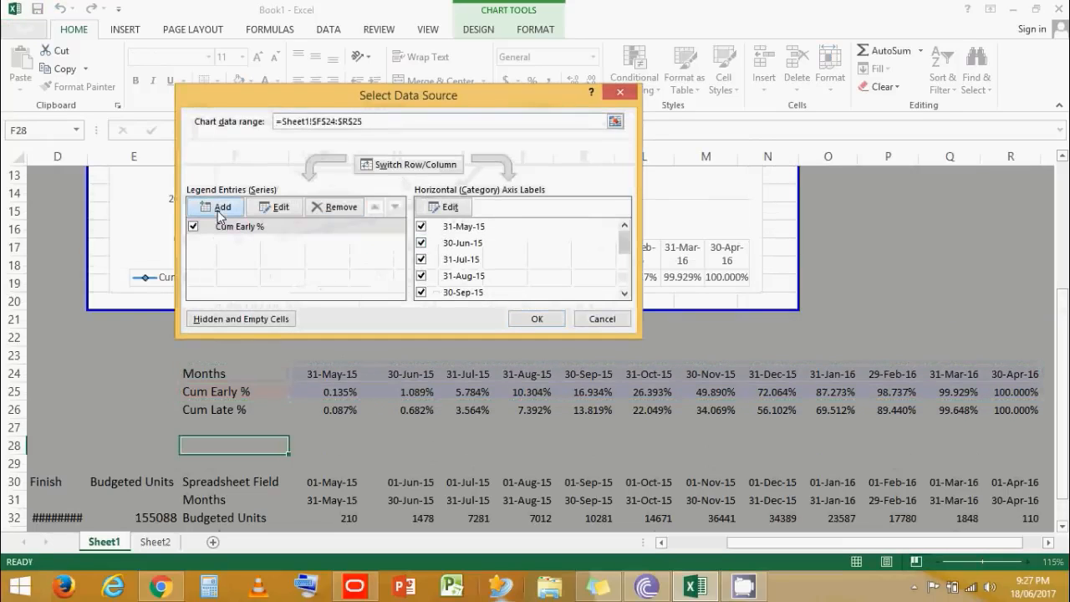
click(220, 215)
click(212, 407)
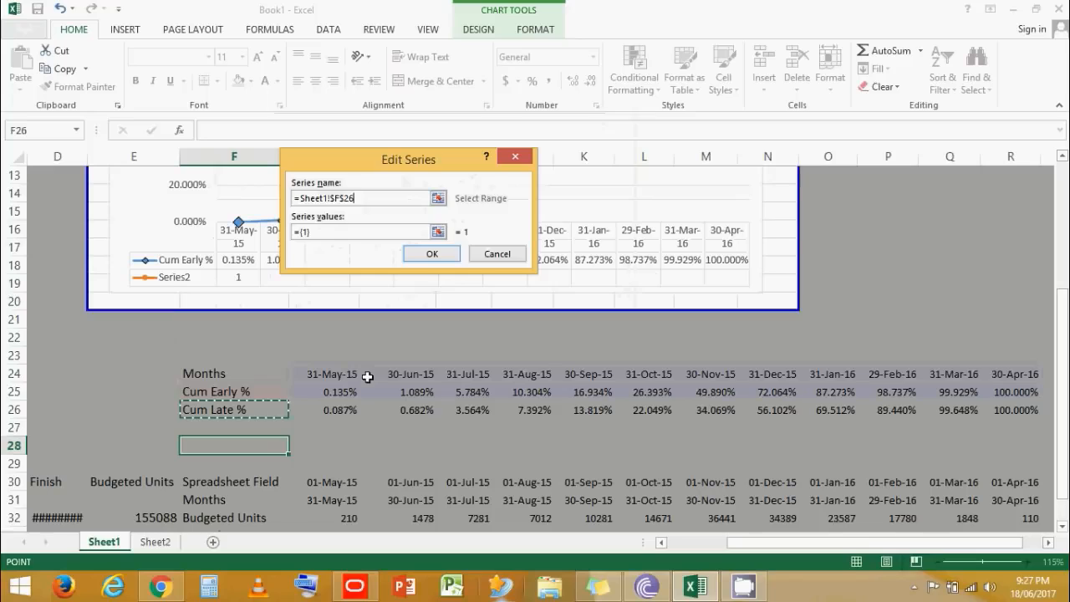
key(Tab)
drag(322, 415, 1015, 410)
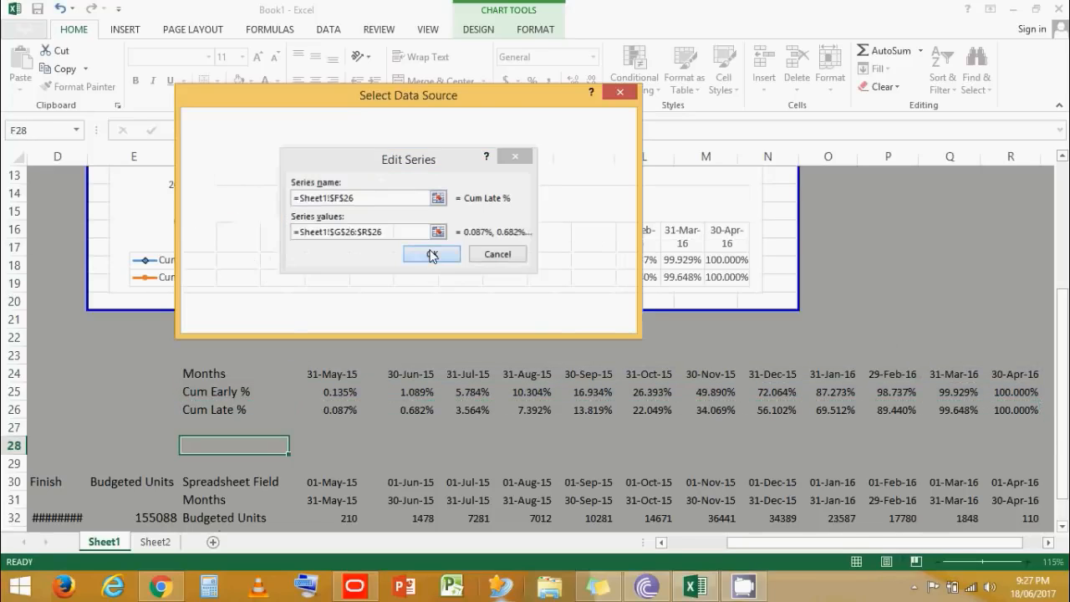
click(432, 253)
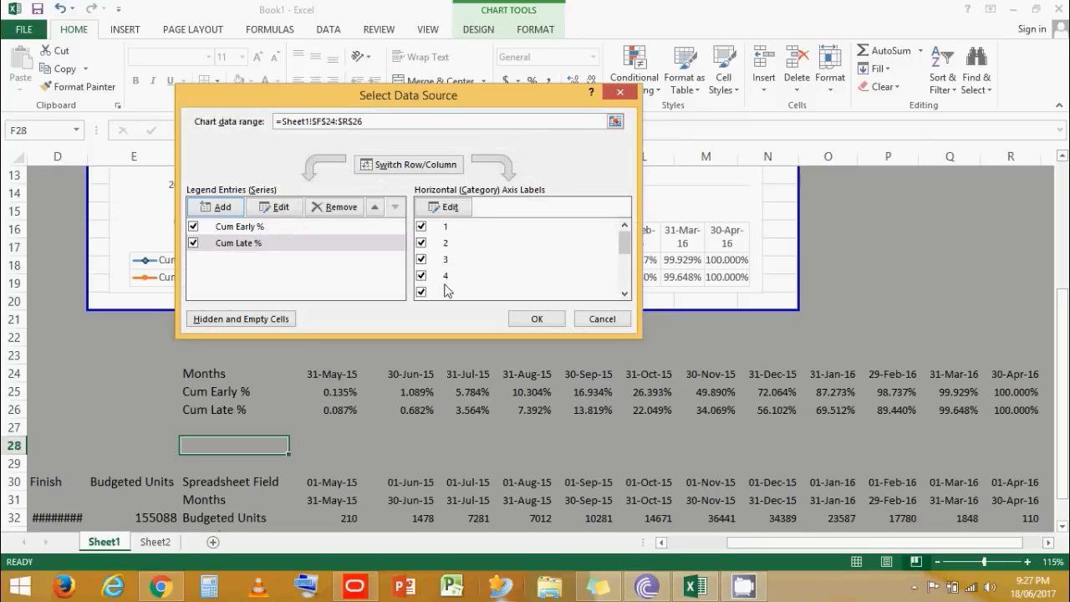
Set the chart's horizontal axis labels to the months in G24:R24 and apply the data source changes.
click(445, 208)
drag(322, 374, 994, 374)
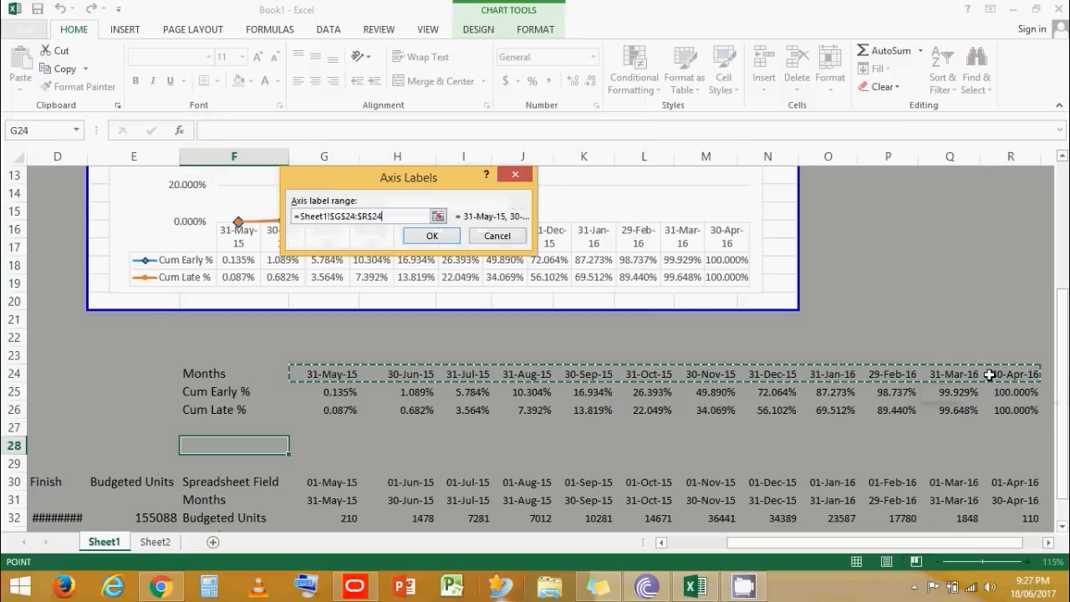
click(423, 240)
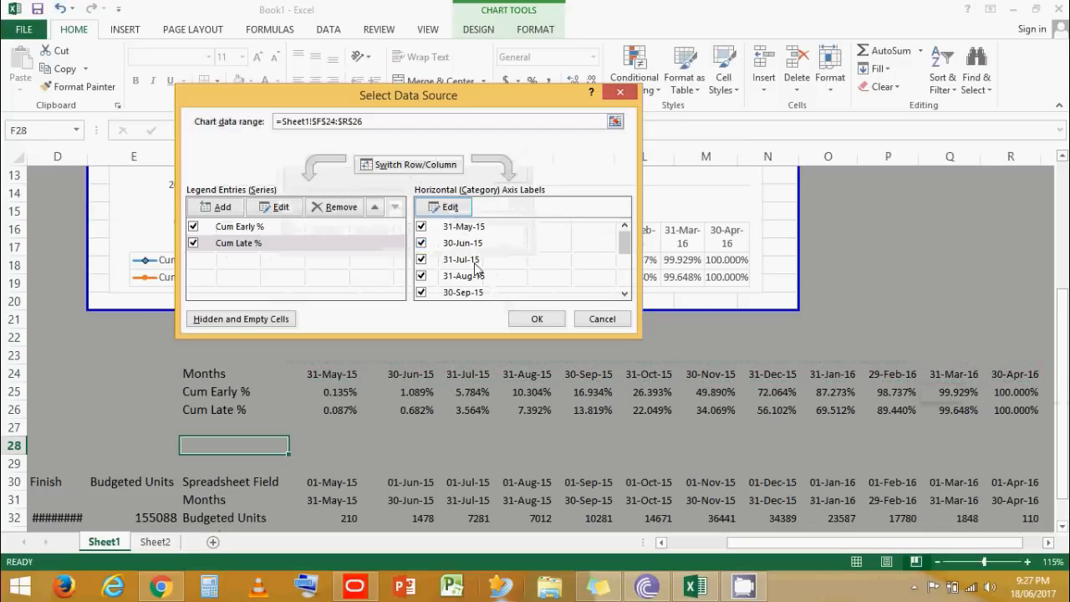
click(537, 319)
Examine the Cum Early % and Cum Late % curves and their data table in the S-Curve chart.
scroll(551, 335, up, 4)
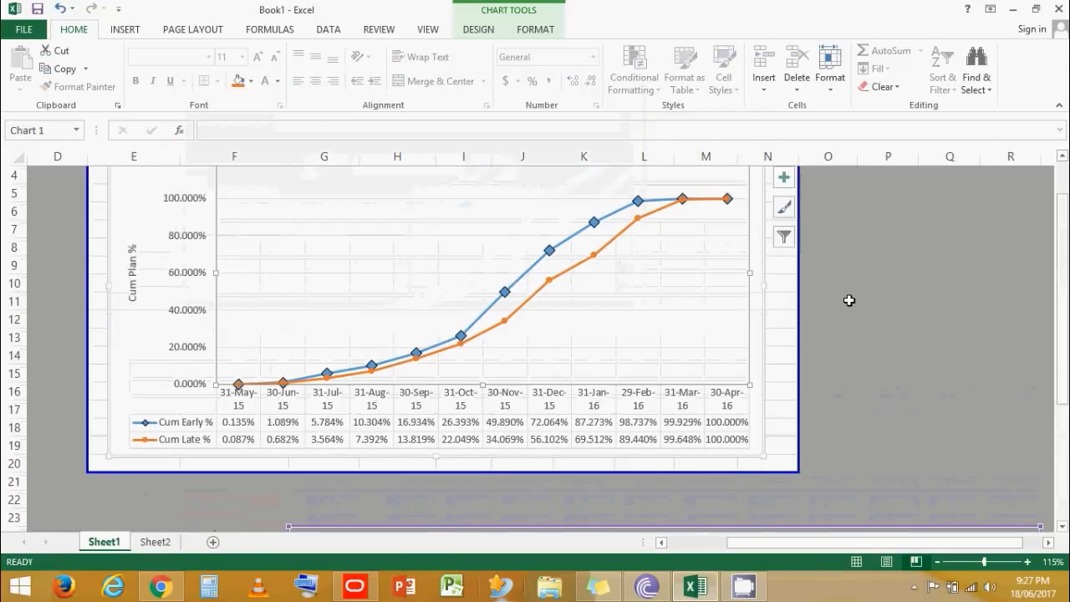
click(827, 331)
scroll(535, 380, up, 1)
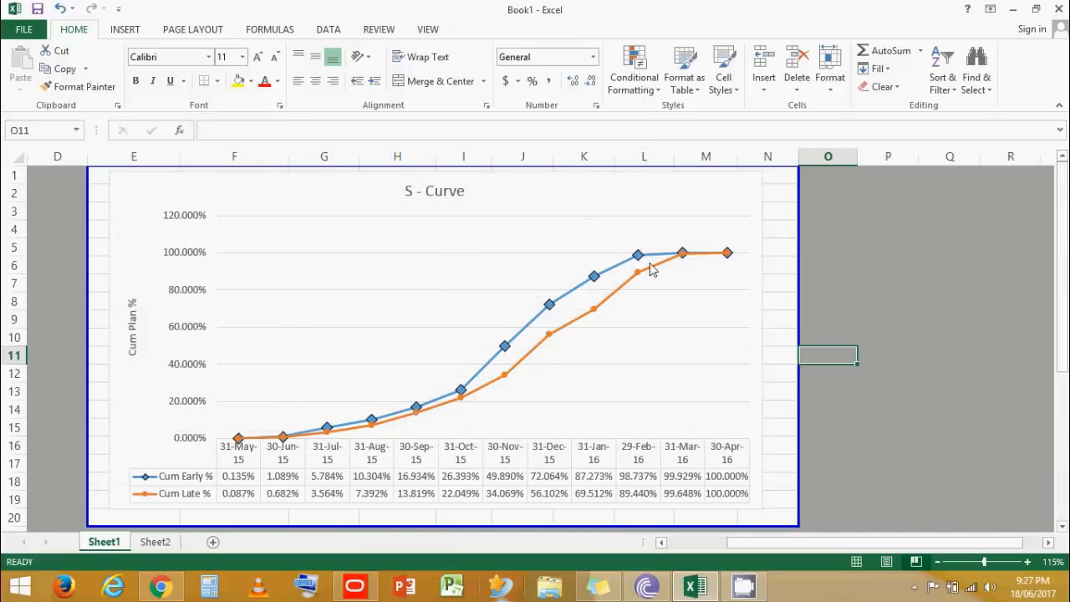
click(181, 480)
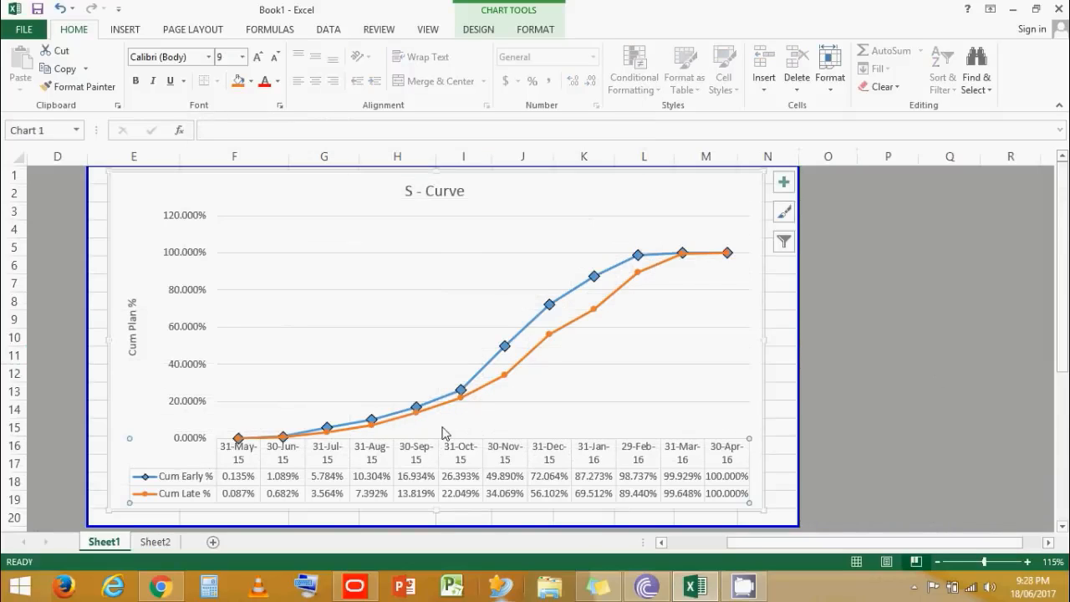
click(475, 393)
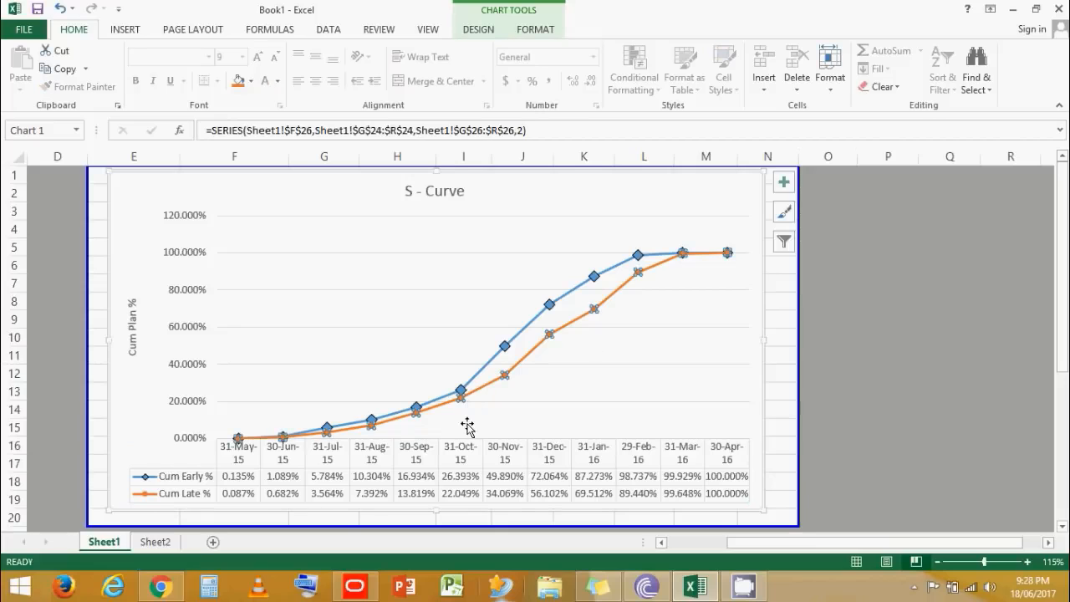
click(170, 499)
click(887, 351)
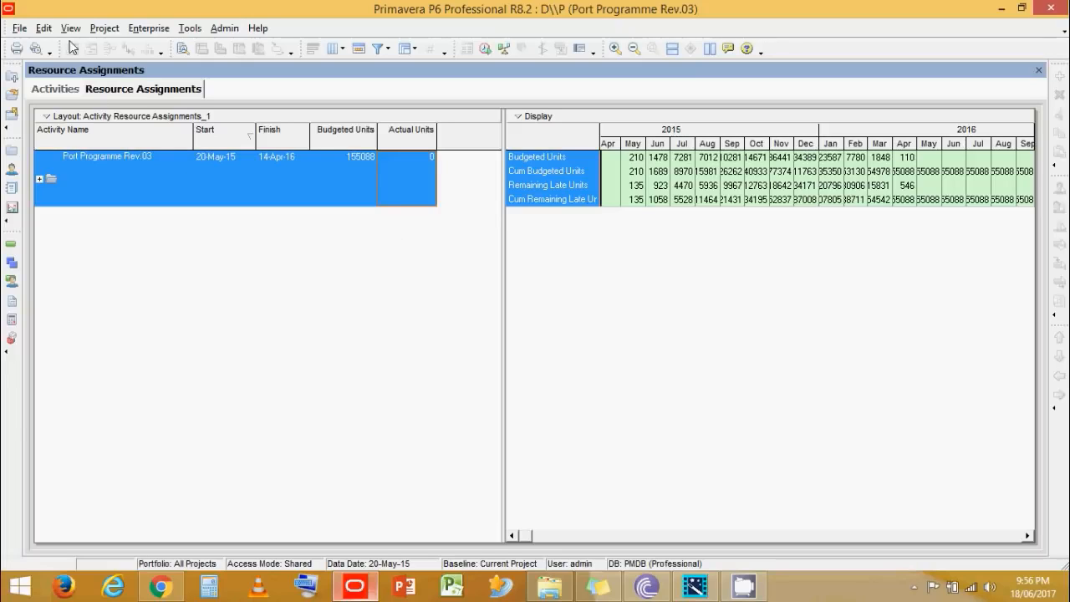
Open the Time Units settings in User Preferences and move the dialog clear of the resource usage spreadsheet.
click(43, 28)
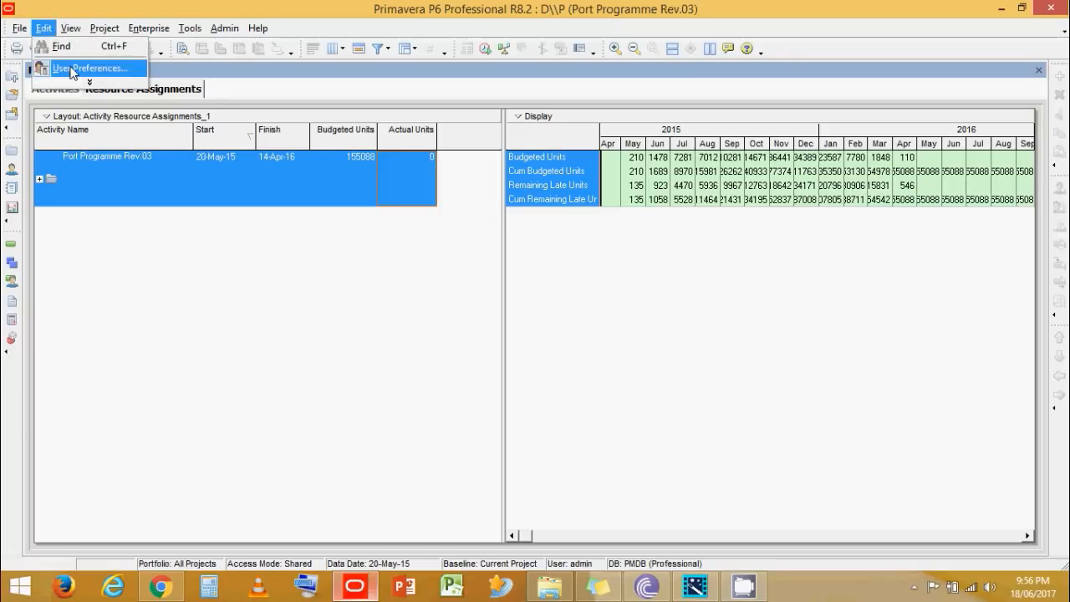
key(Escape)
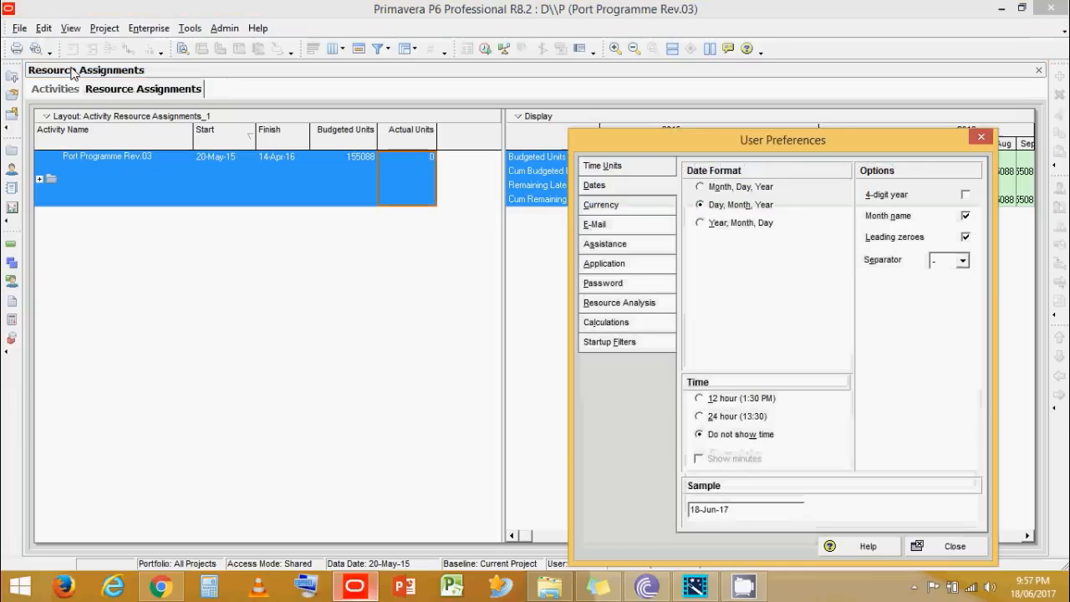
click(627, 167)
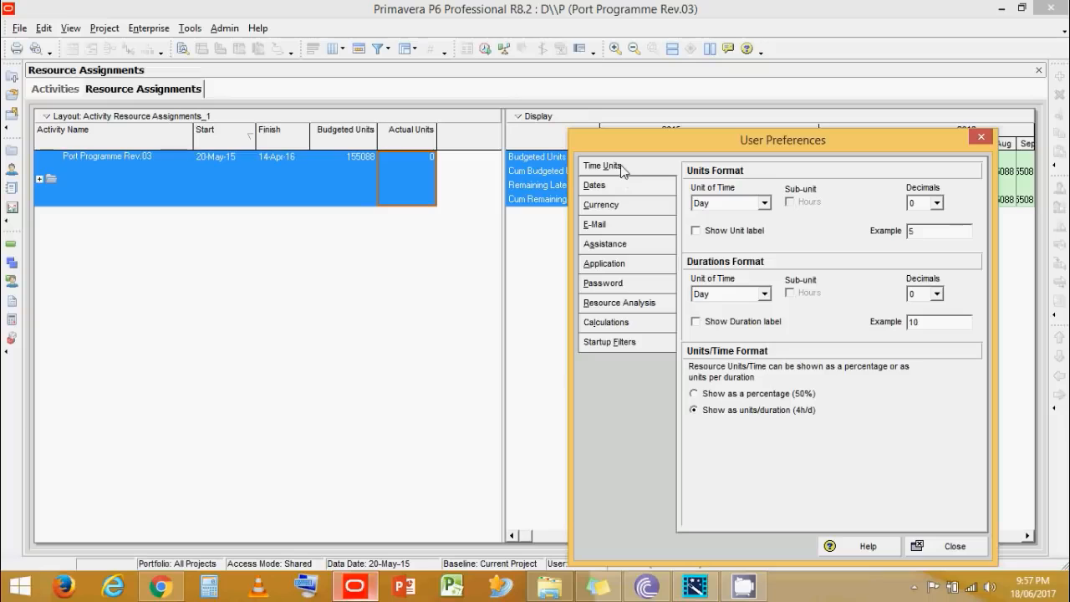
drag(675, 146, 420, 93)
drag(325, 76, 178, 80)
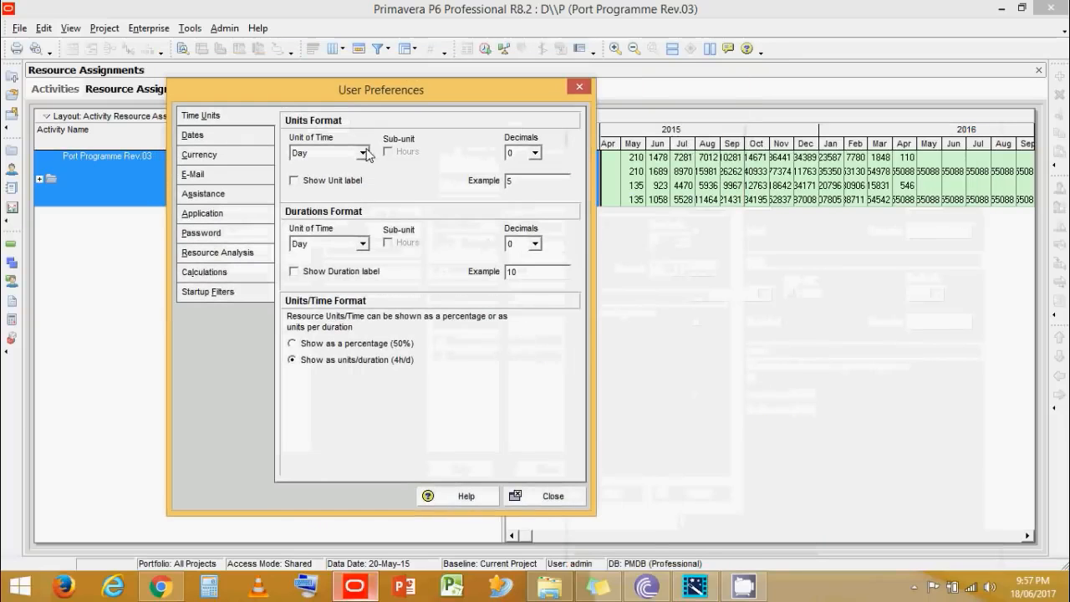
Review the unit of time choices under Units Format, set the unit to Hour, and close User Preferences.
click(364, 153)
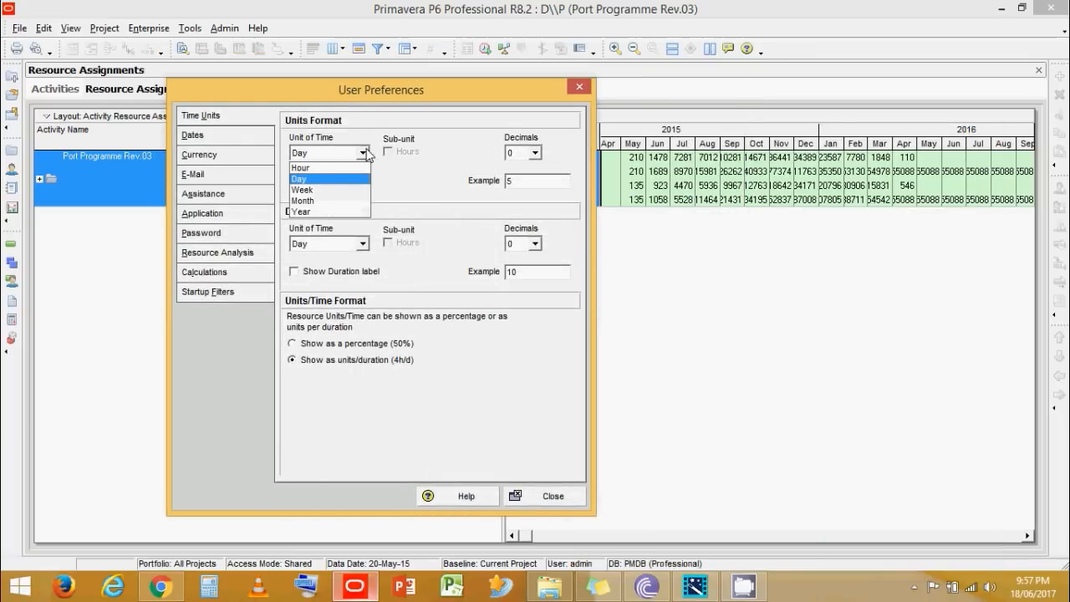
click(366, 153)
click(366, 152)
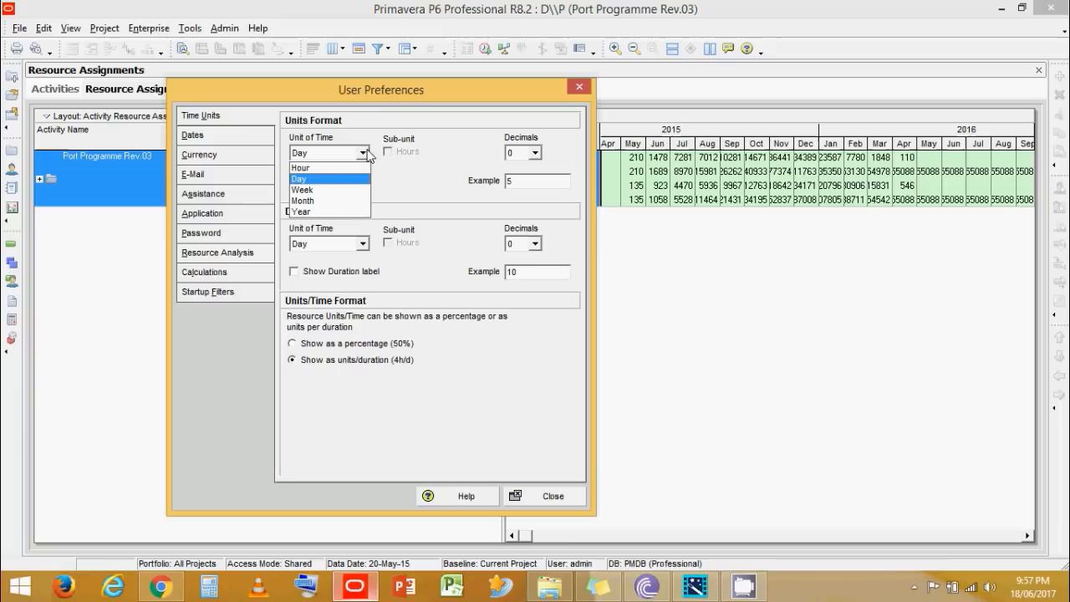
click(301, 181)
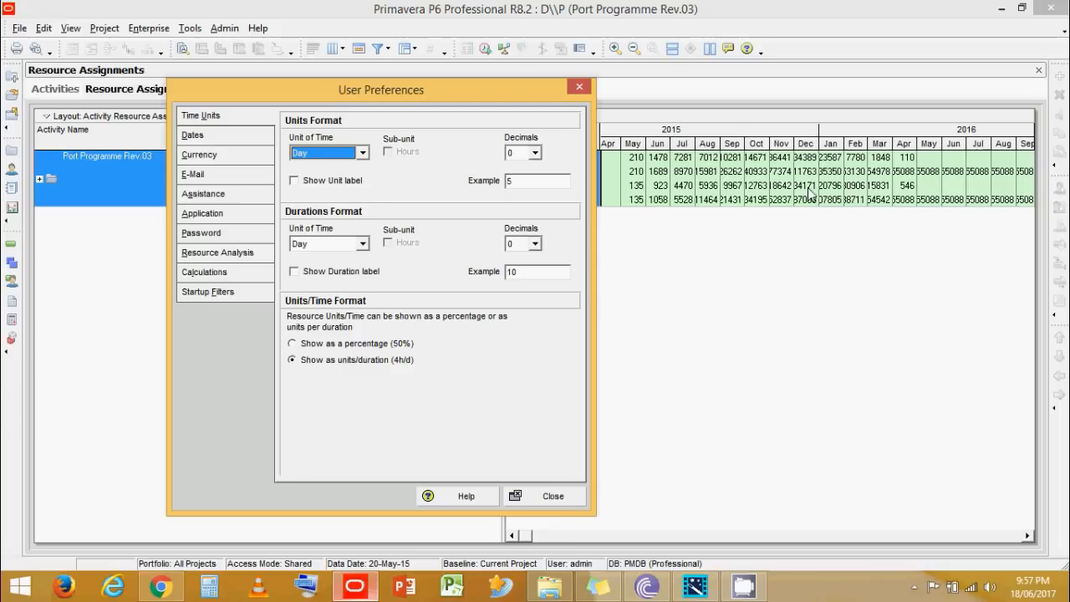
click(361, 154)
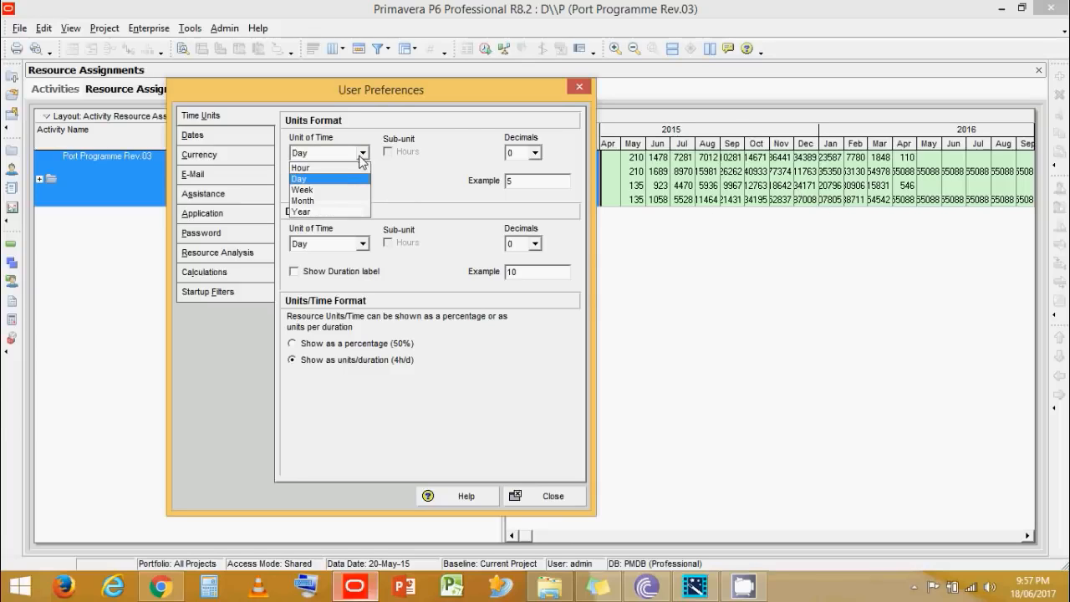
click(345, 169)
click(552, 496)
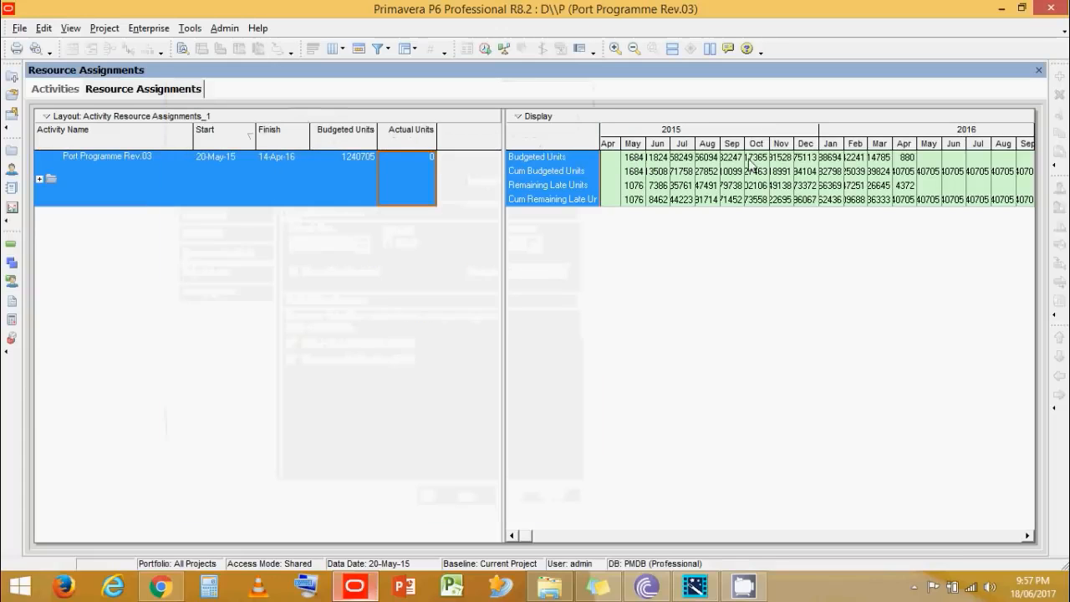
Reopen User Preferences to recheck the Units Format unit of time, keep Hour selected, and close the dialog.
click(42, 29)
click(59, 66)
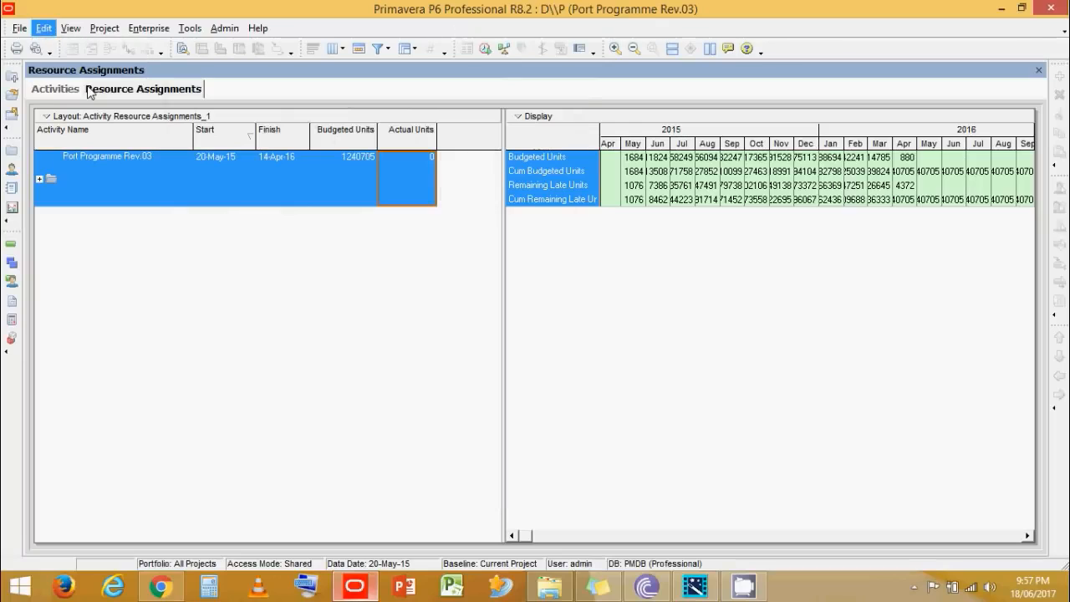
click(362, 153)
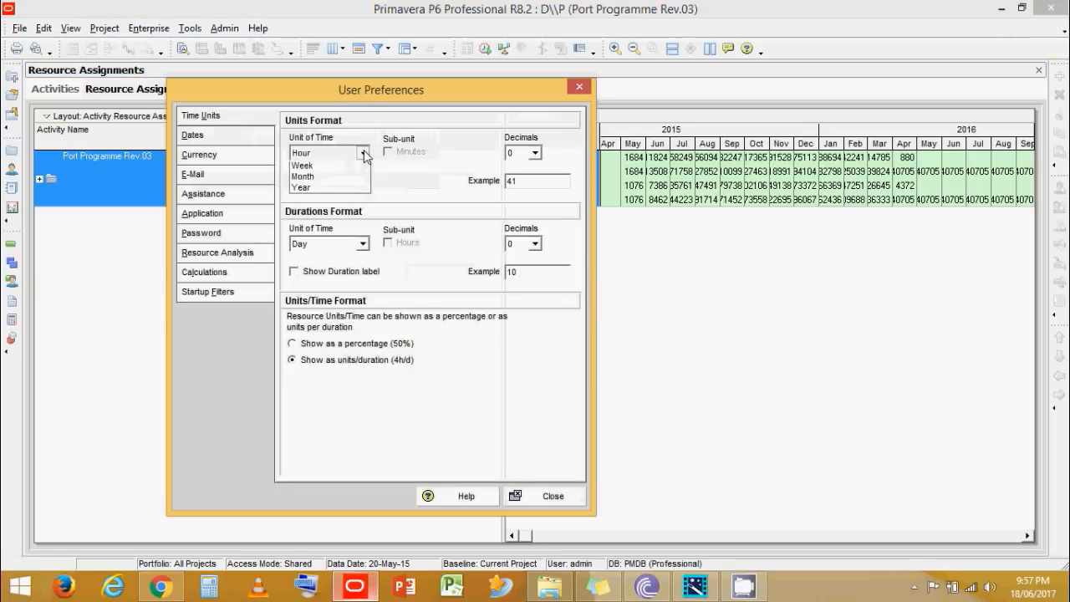
click(335, 170)
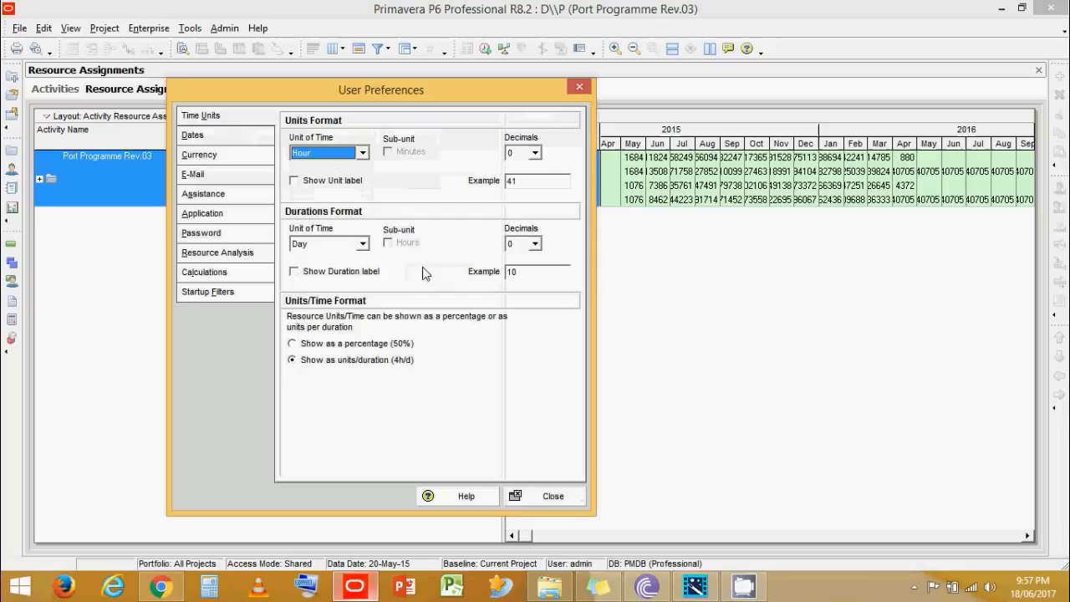
click(558, 496)
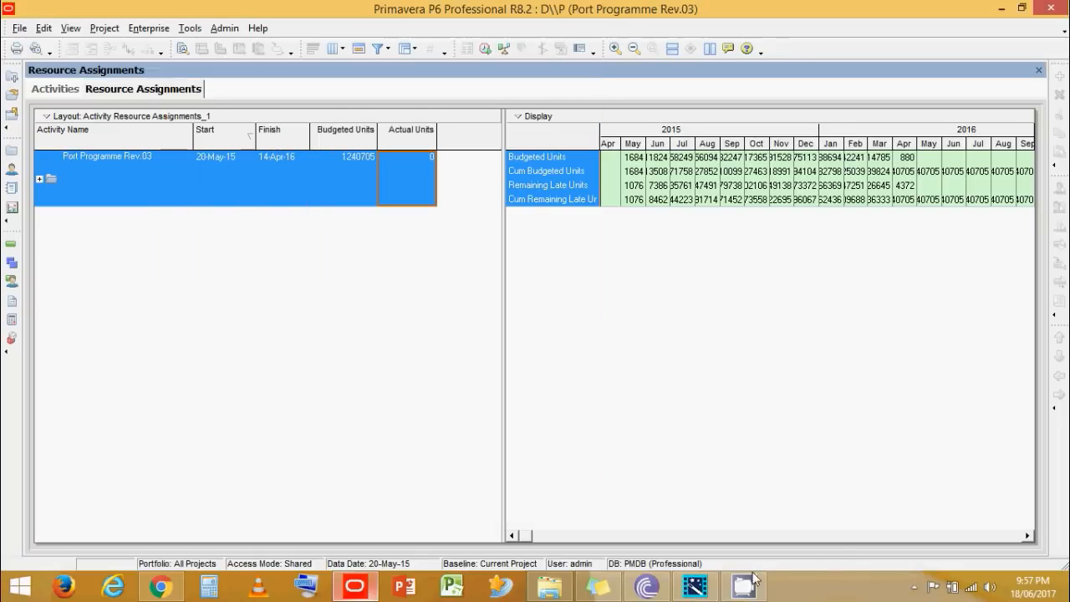